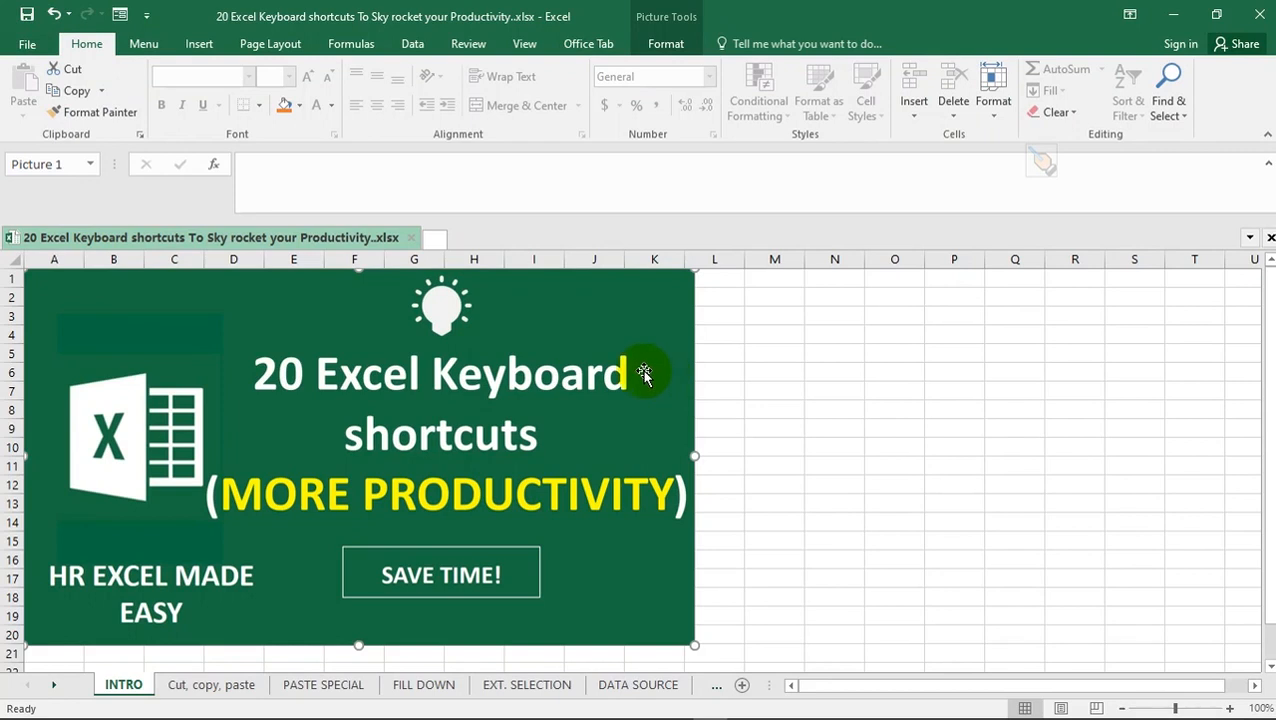
Open the "Cut, copy, paste" sheet and select the product list in B4:B15
click(212, 690)
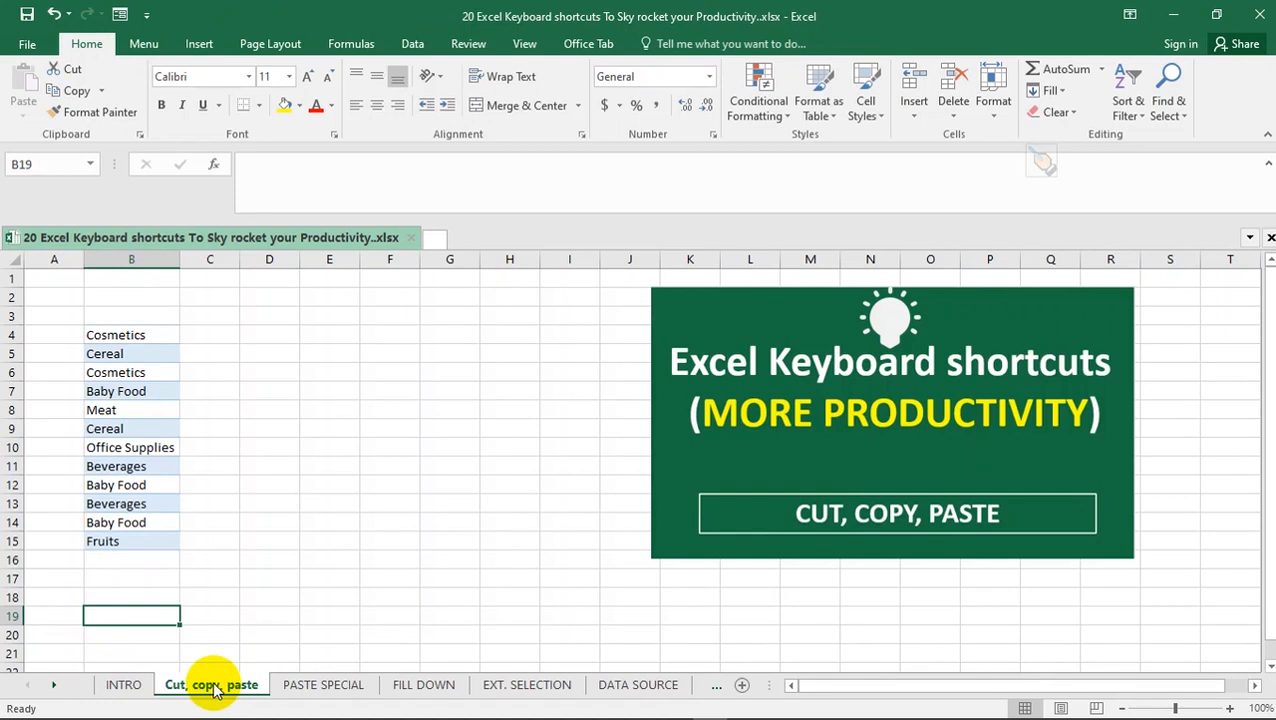
click(234, 526)
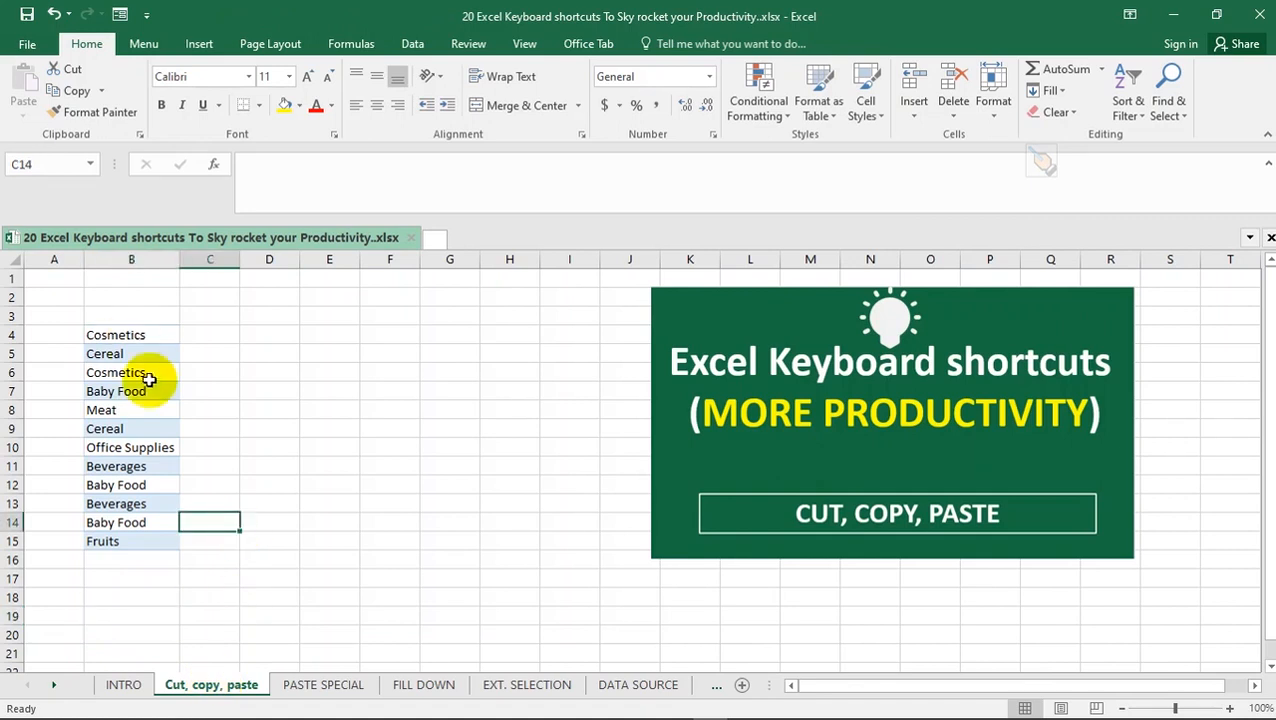
drag(130, 340, 114, 545)
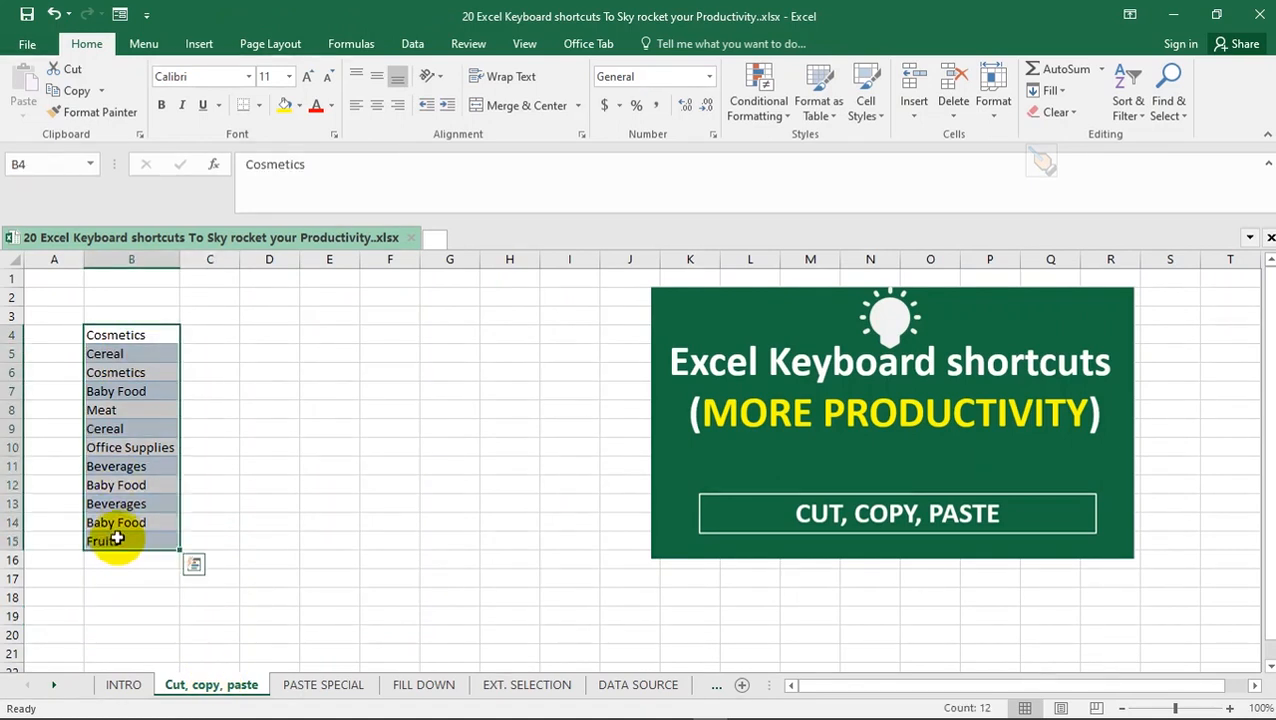
Move the Cereal entry from B5 to F5 by cutting and pasting, and undo the move
click(114, 354)
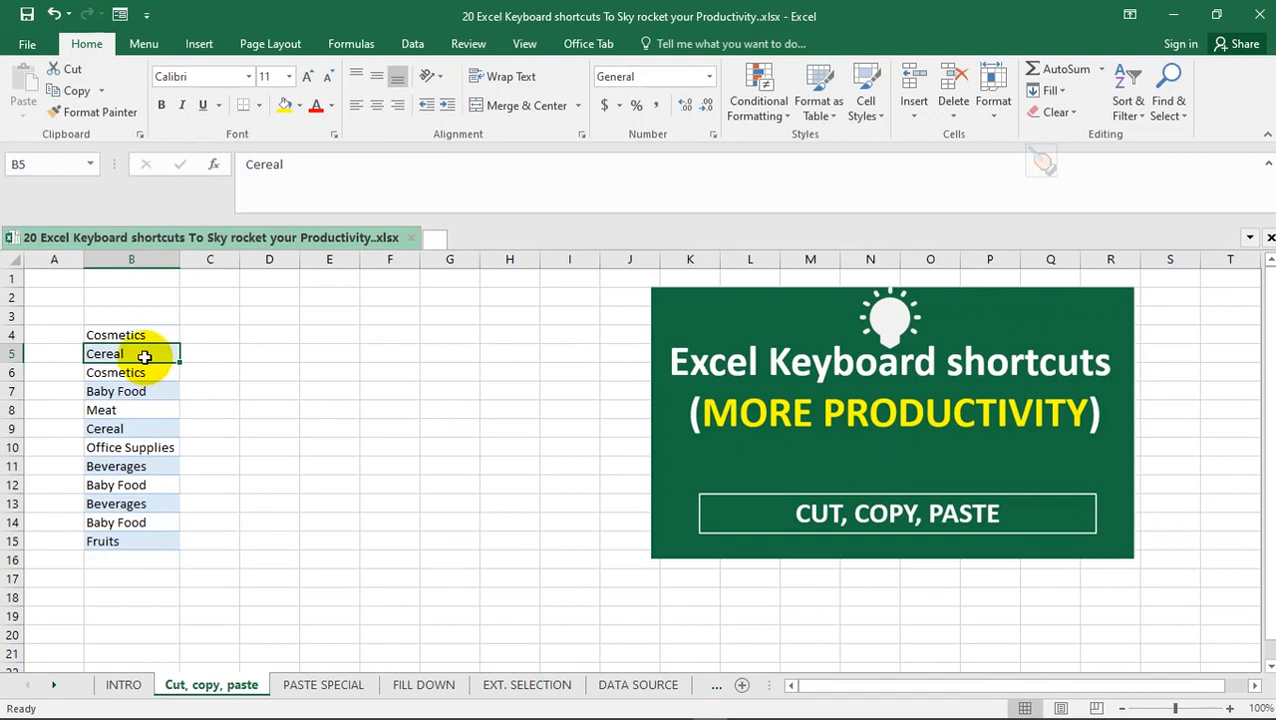
key(ctrl+x)
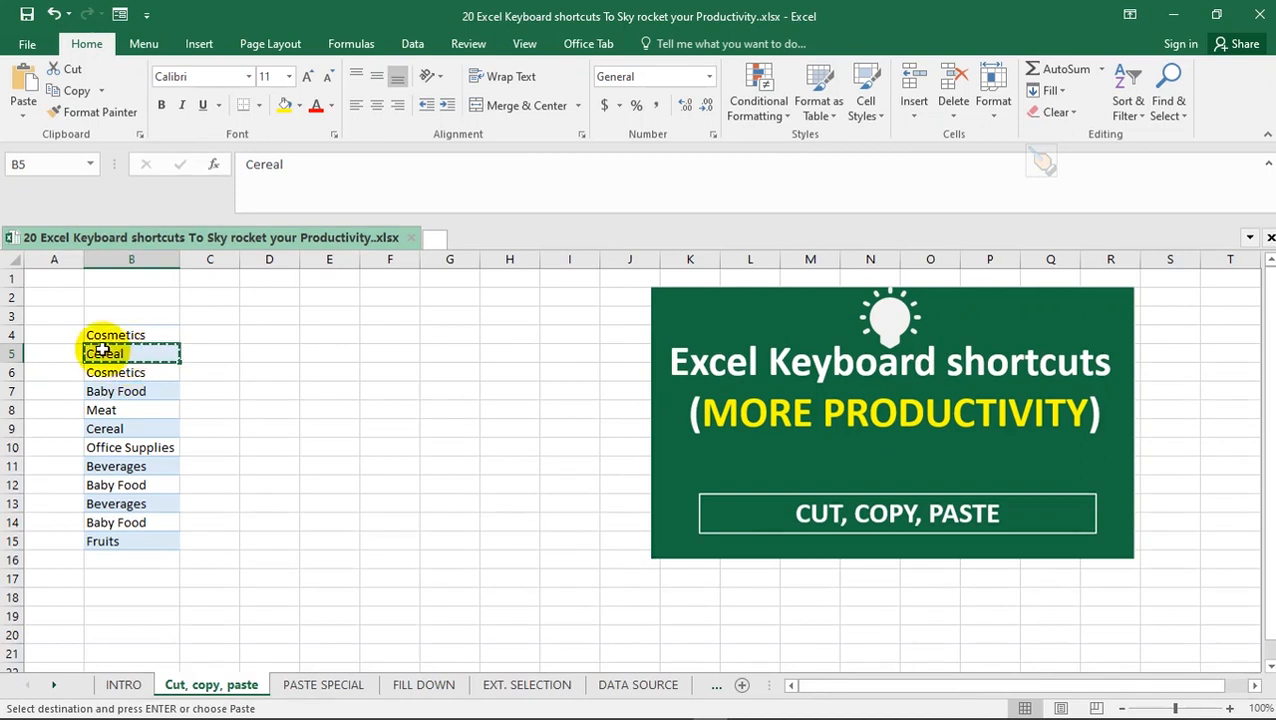
click(380, 354)
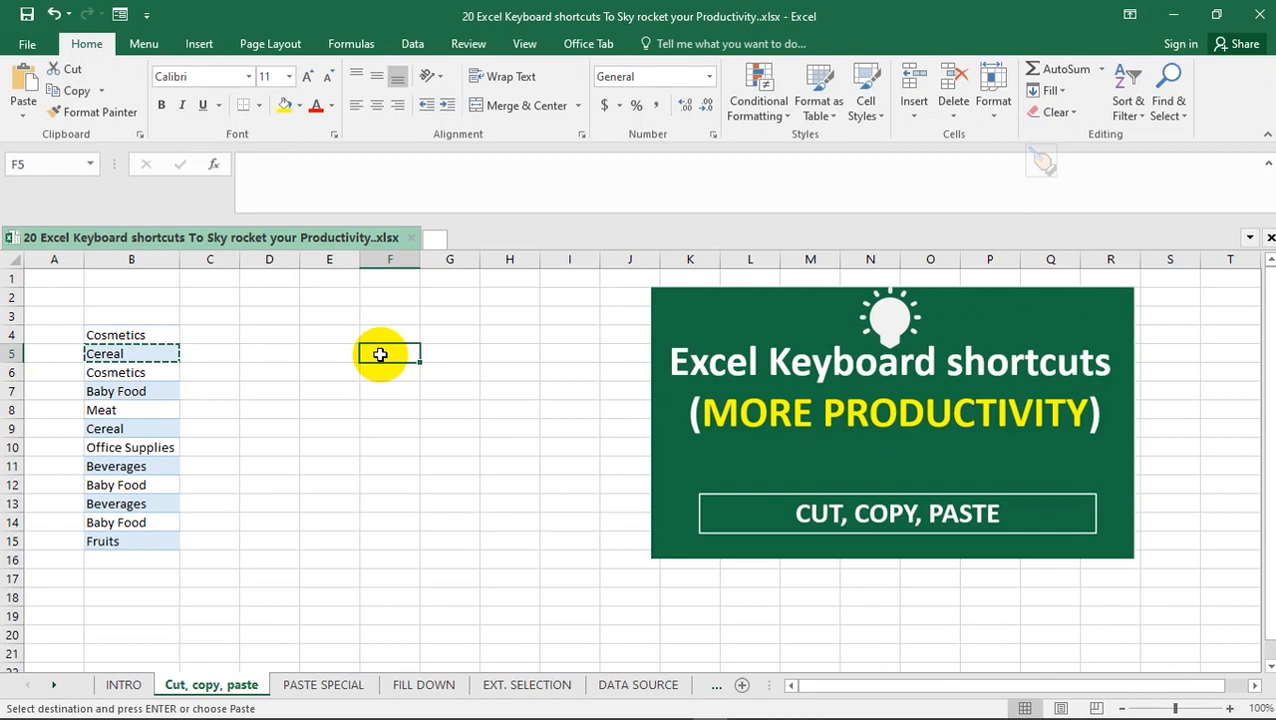
key(ctrl+v)
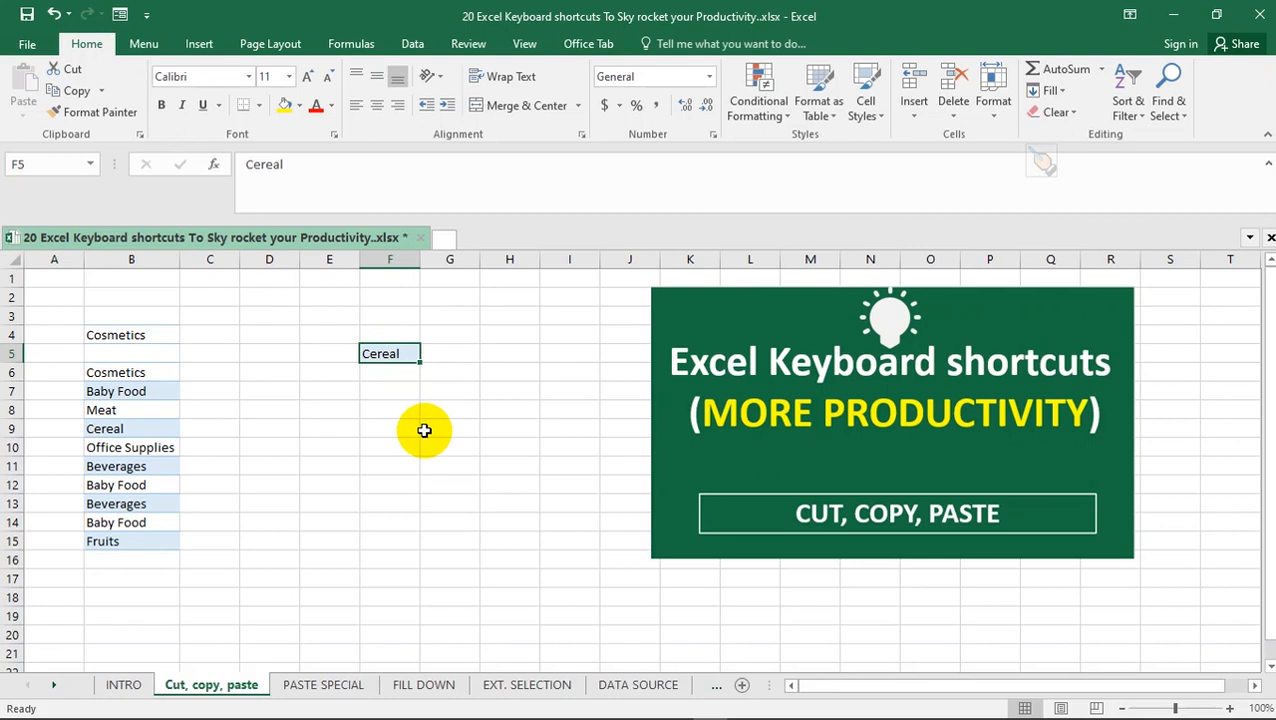
key(ctrl+z)
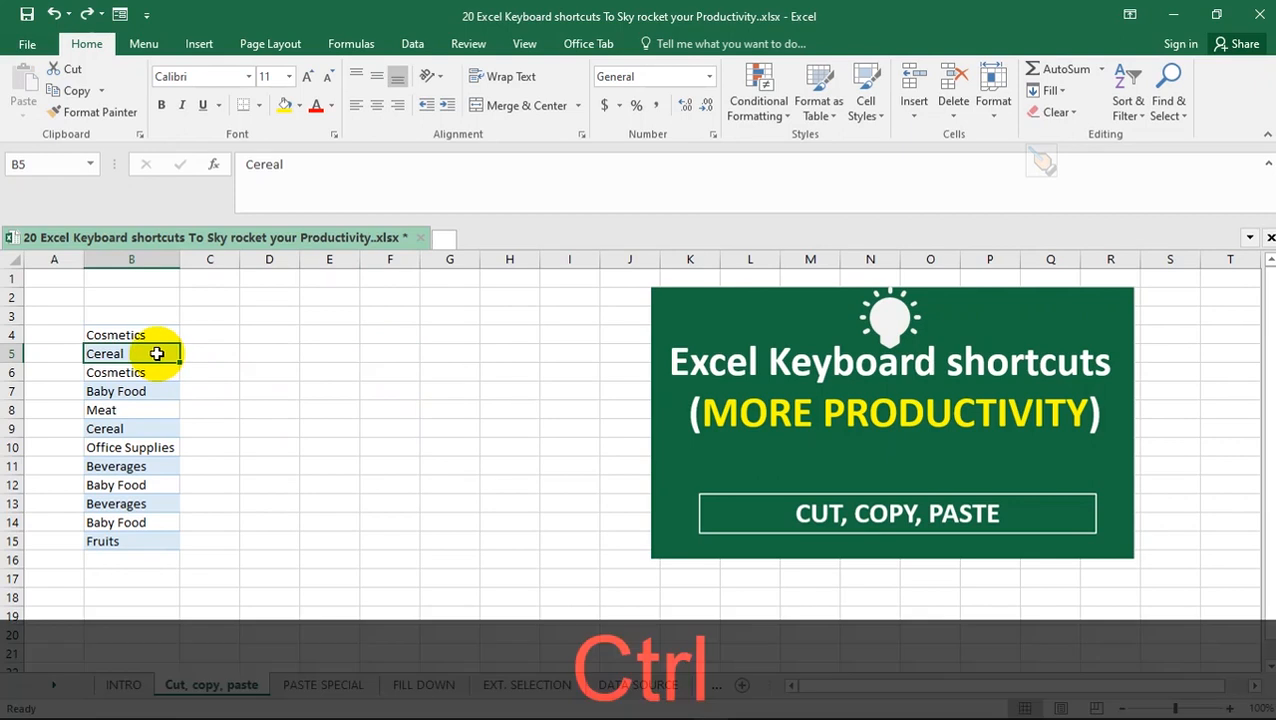
Copy the Cereal entry from B5 and paste it into F5
key(ctrl+c)
click(398, 351)
key(ctrl+v)
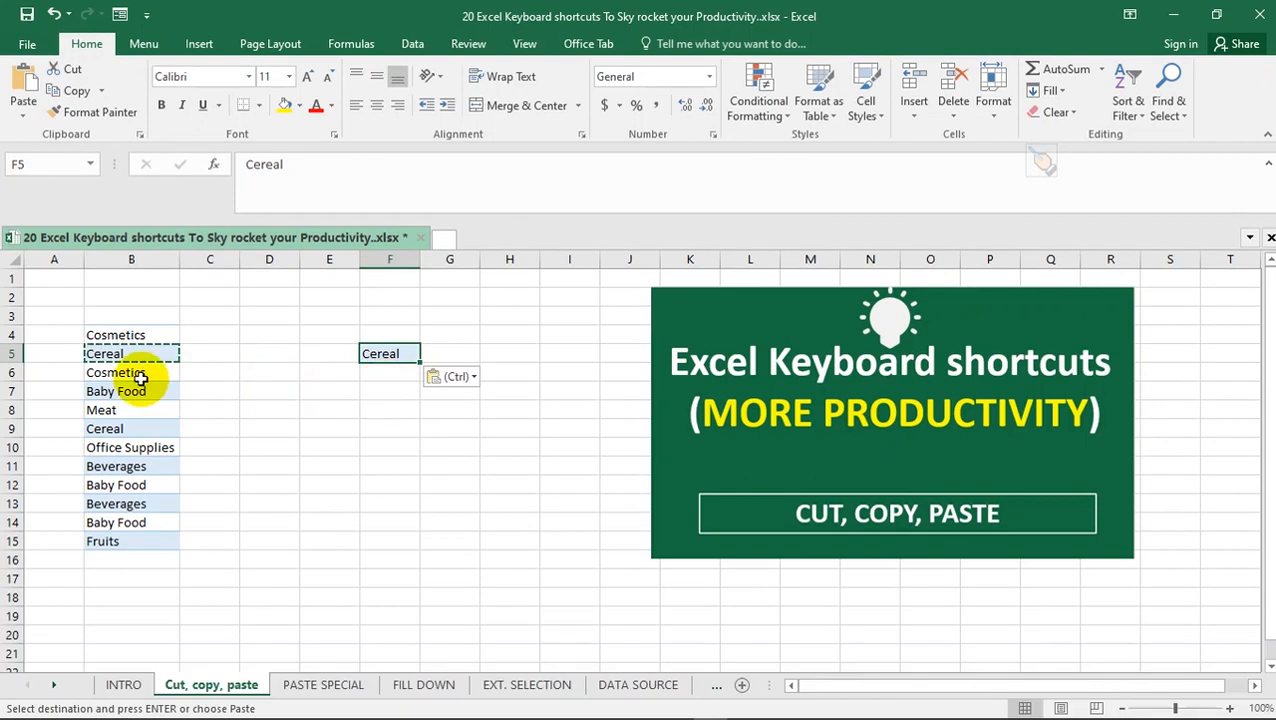
Cut the Baby Food entry from B7 and paste it into F7
click(128, 391)
key(ctrl+x)
click(373, 390)
key(ctrl+v)
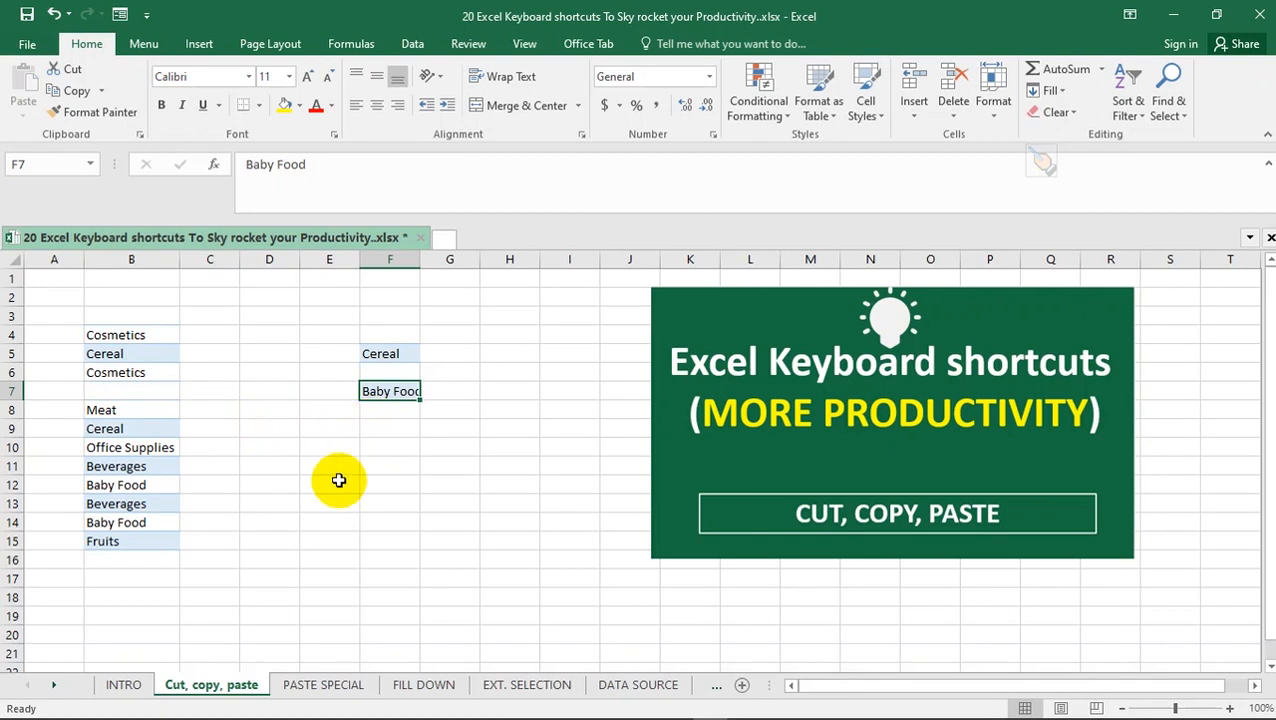
Switch to the PASTE SPECIAL sheet and select the empty cell D14
click(318, 684)
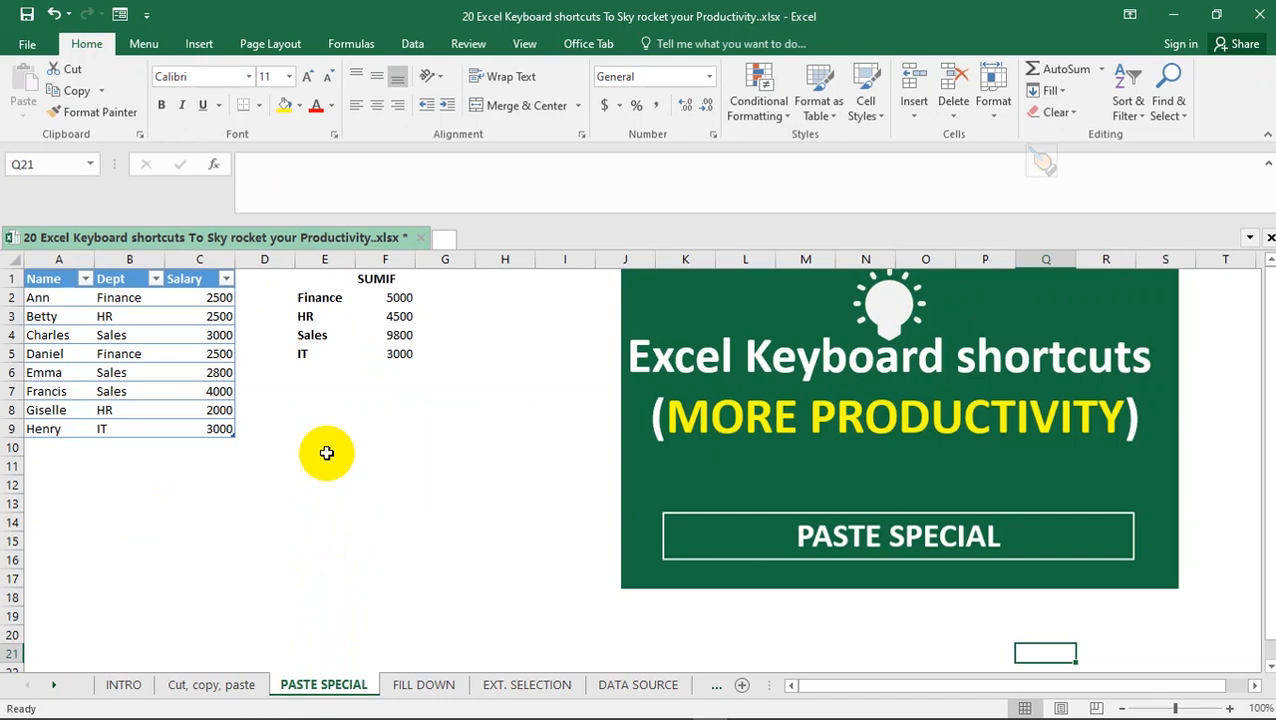
click(244, 517)
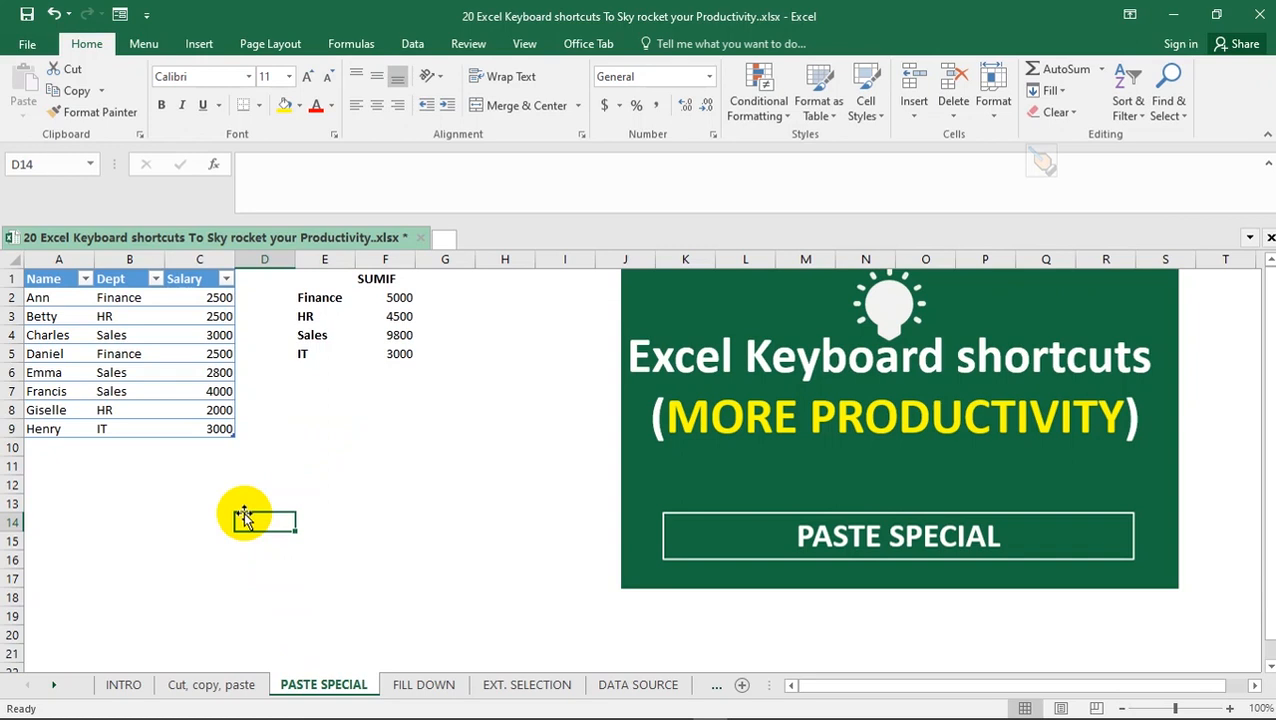
key(ctrl)
key(alt)
key(ctrl+alt+v)
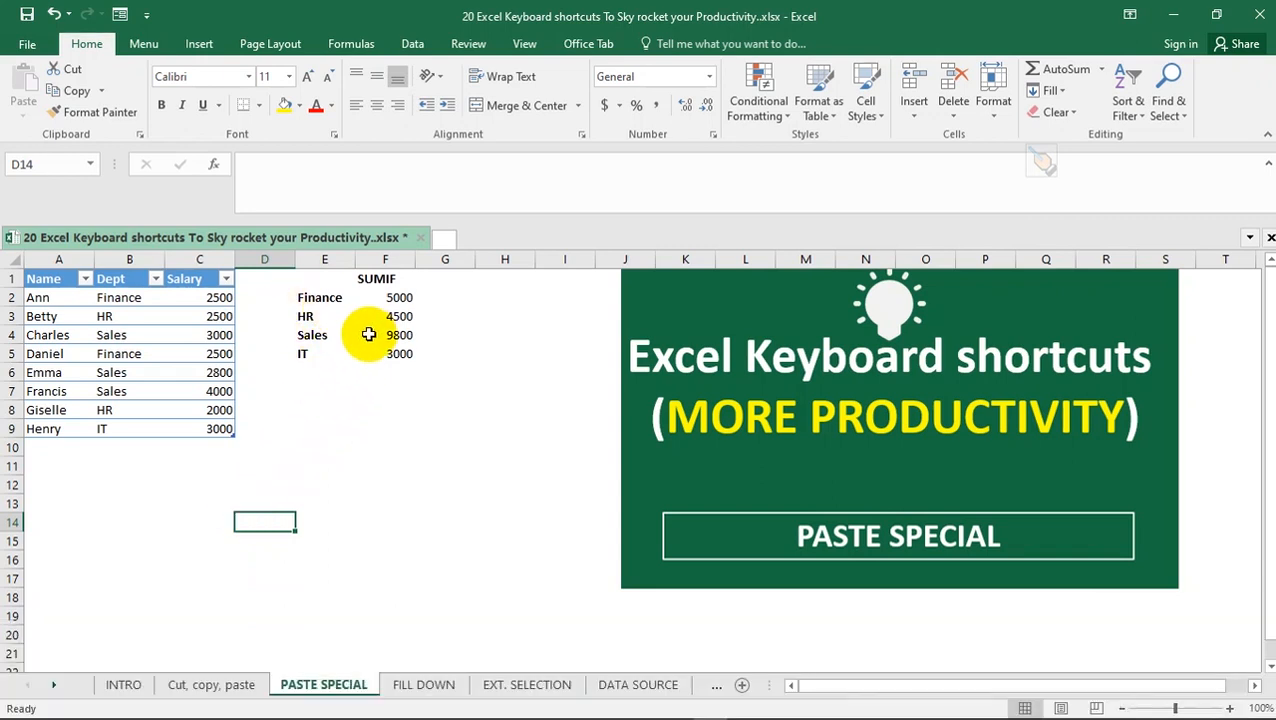
Examine the SUMIF formulas behind the department totals in F2:F5
click(398, 298)
click(391, 316)
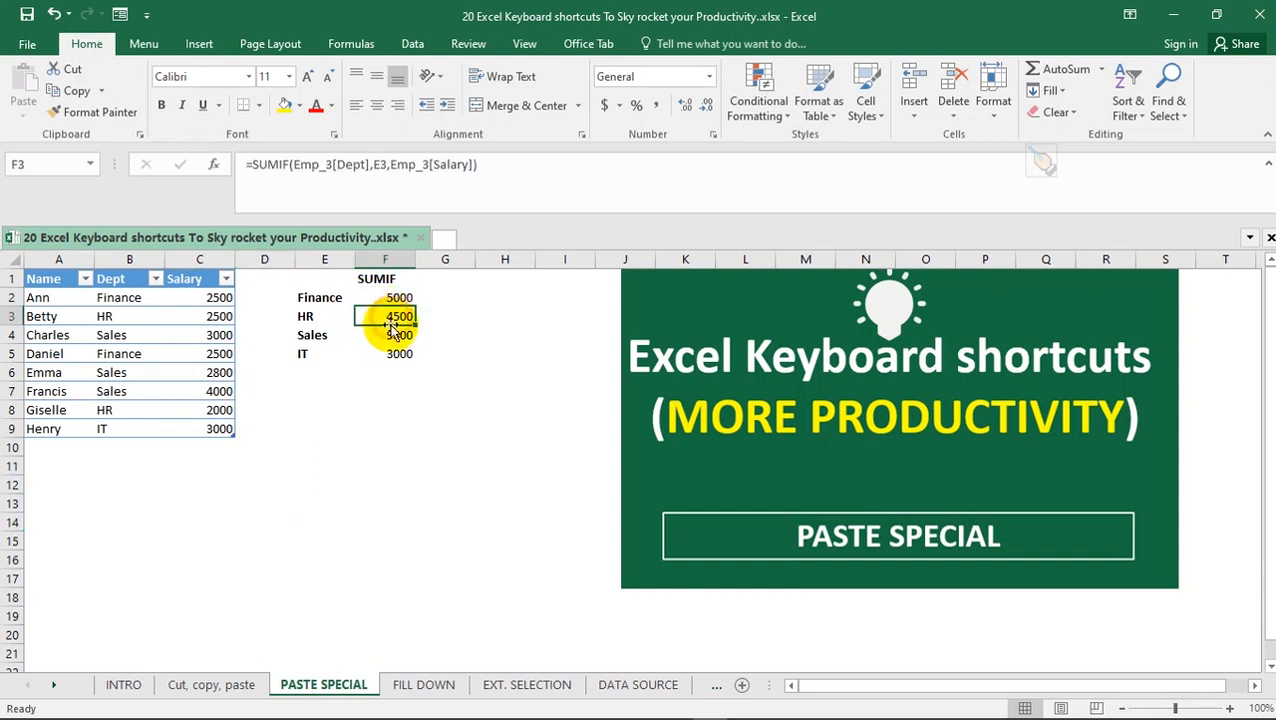
click(391, 335)
click(391, 353)
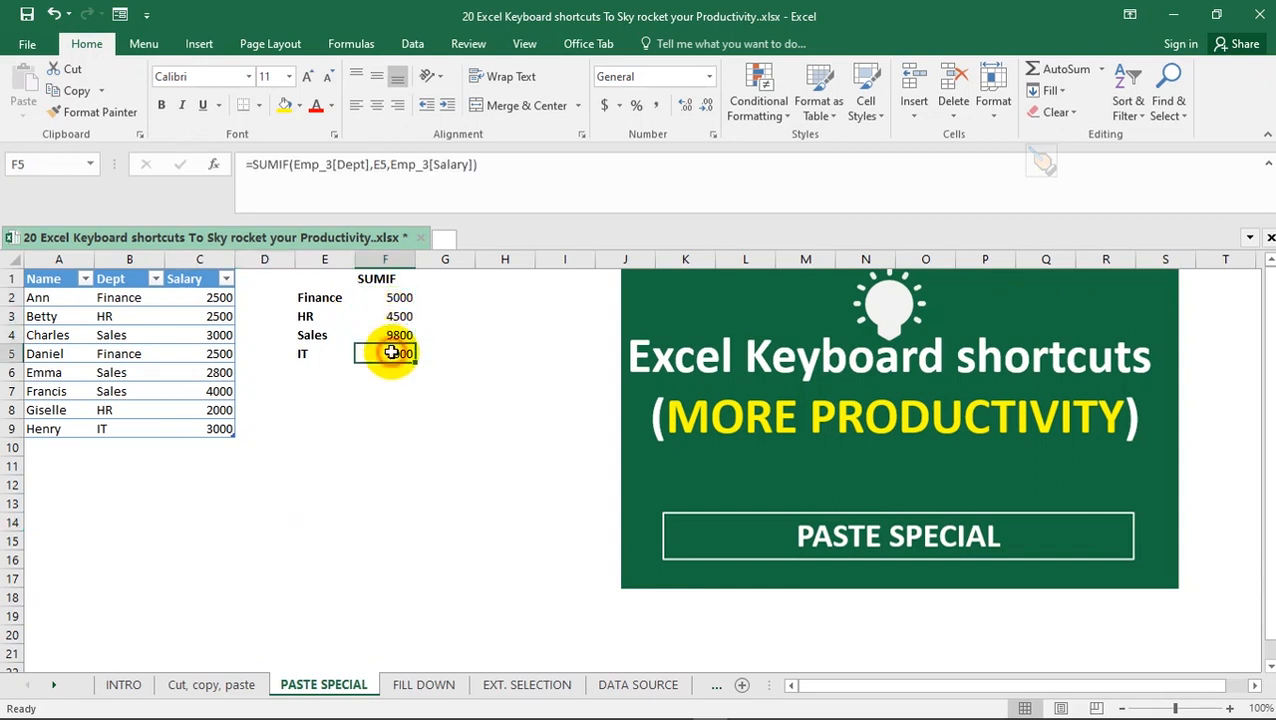
click(395, 300)
click(397, 315)
click(397, 335)
click(397, 353)
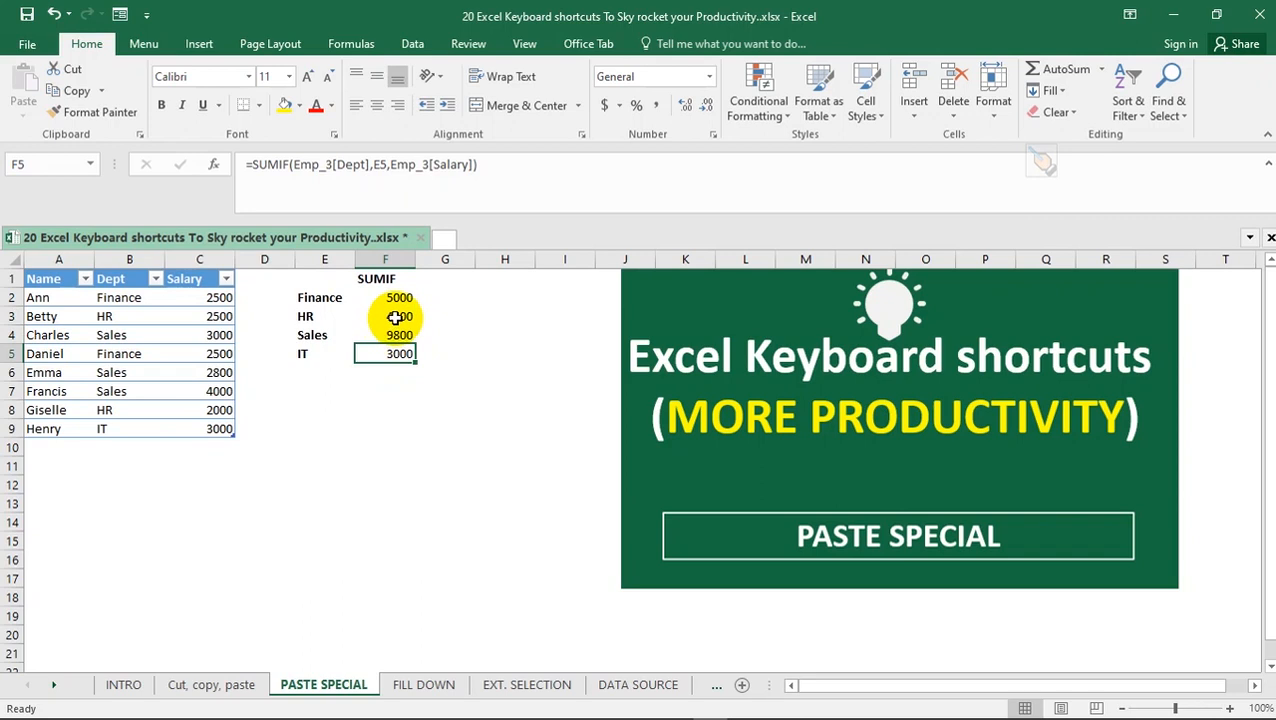
click(395, 316)
click(397, 297)
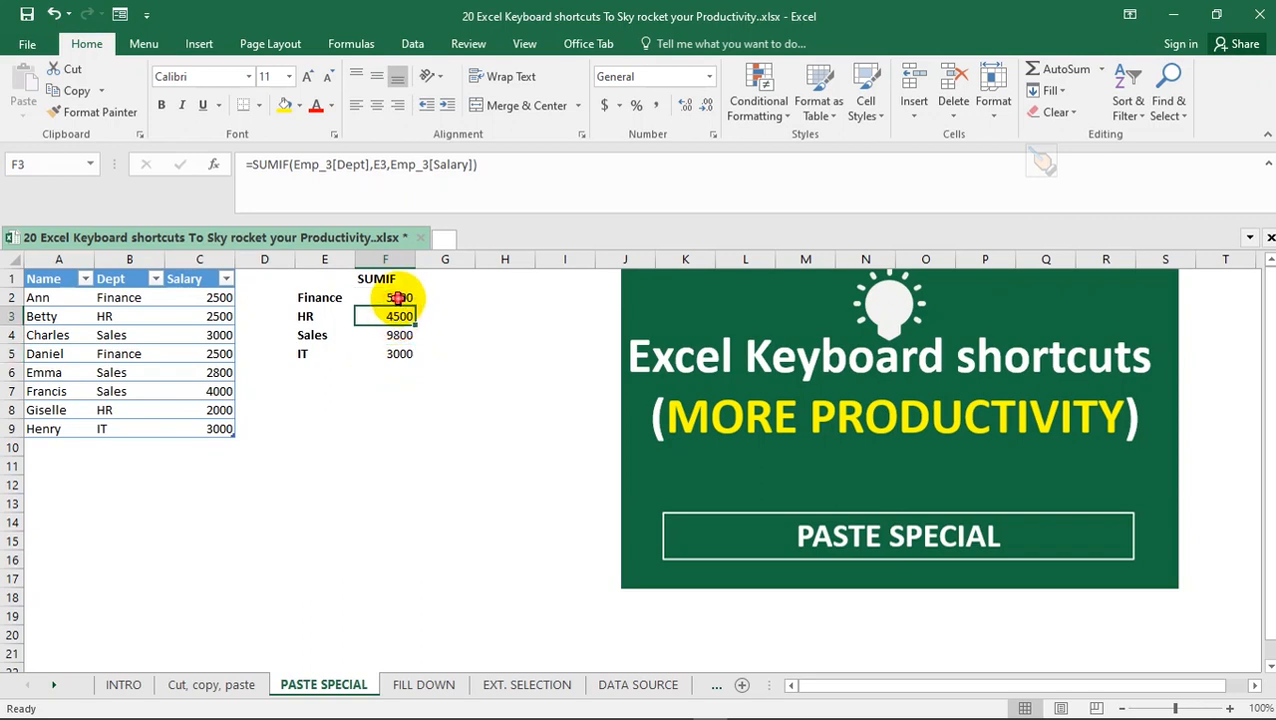
click(397, 316)
click(397, 335)
Copy the IT total from F5, paste it normally into F12 and check the pasted cell
click(395, 353)
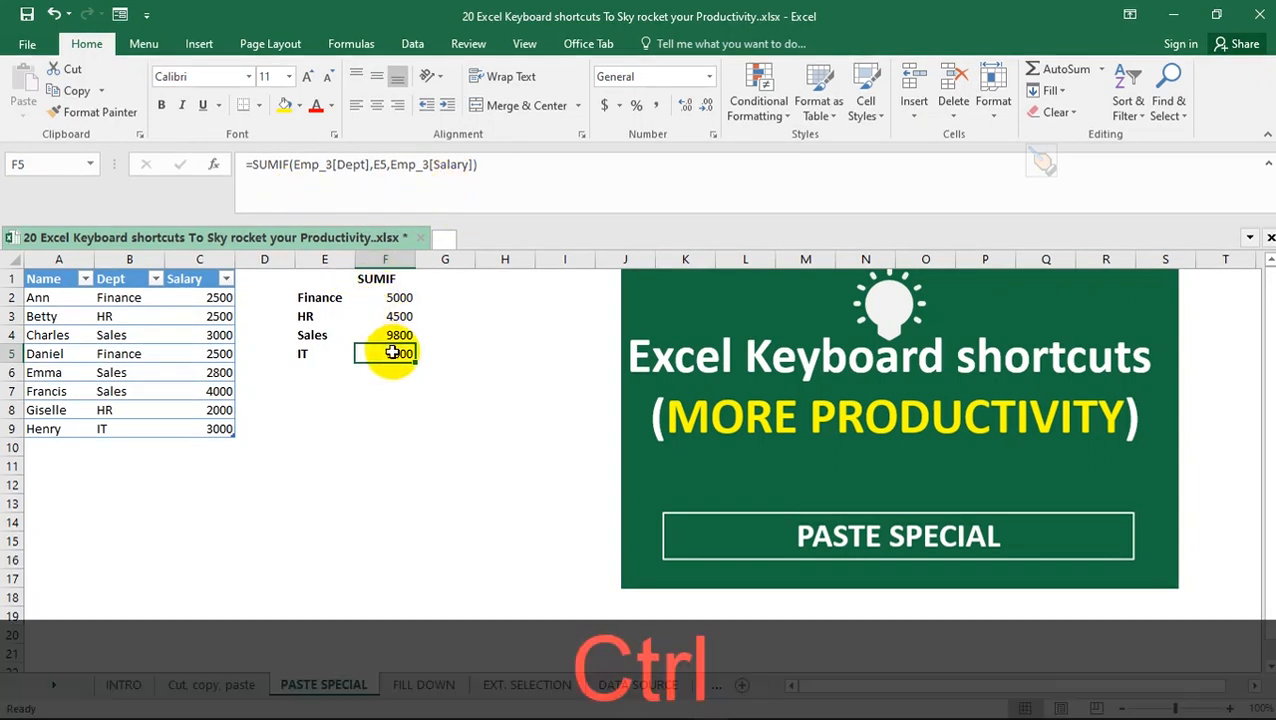
key(ctrl+c)
click(369, 484)
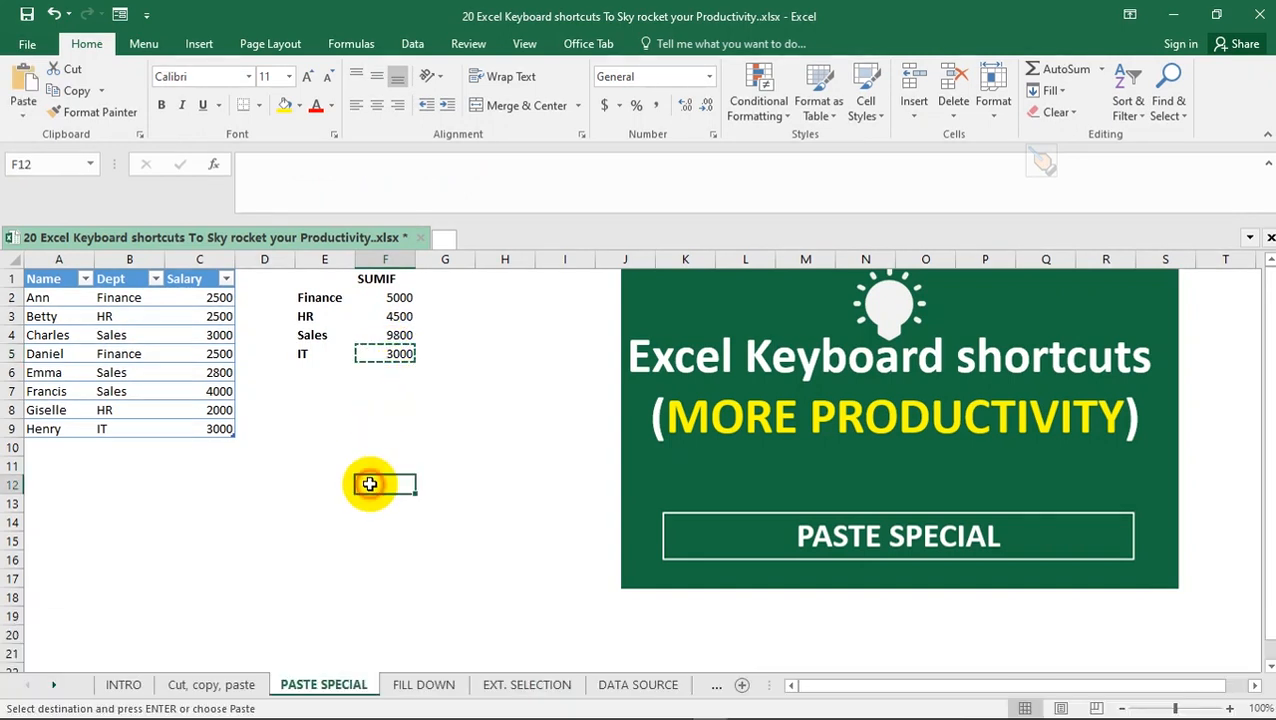
key(ctrl+v)
click(458, 449)
click(411, 484)
click(378, 537)
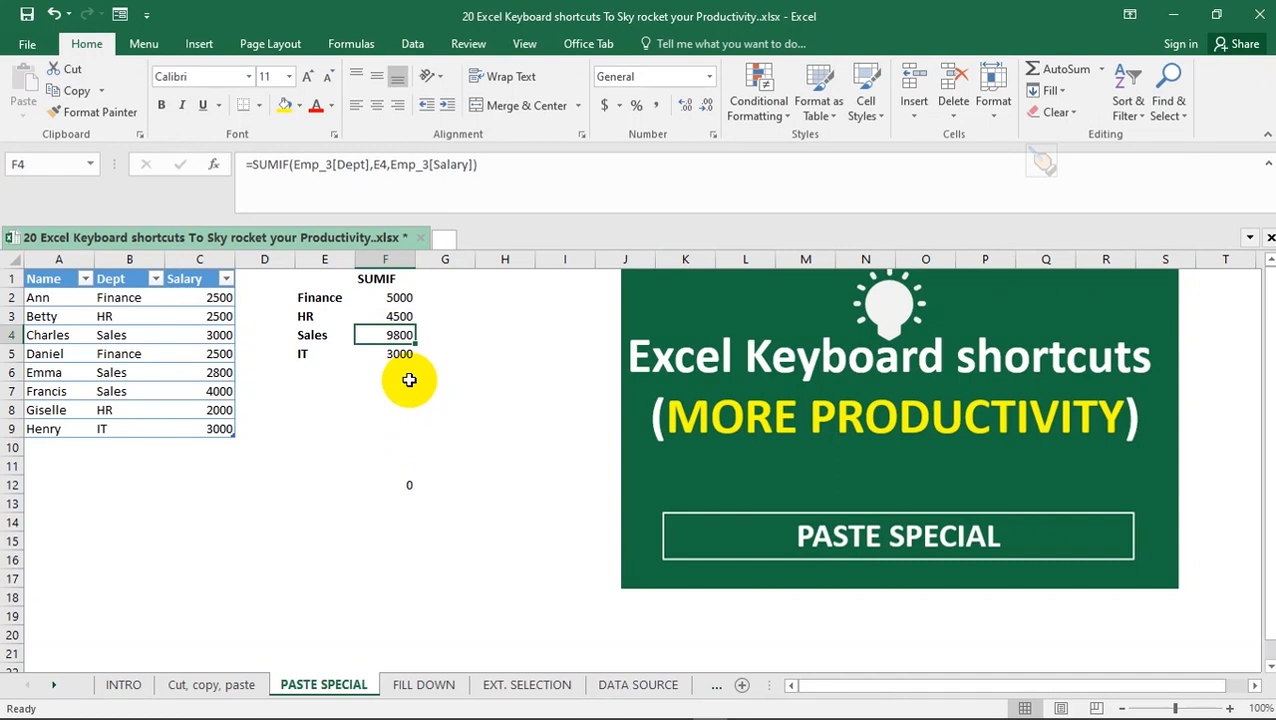
Copy the Sales total from F4 and paste only its value into H11 with Paste Special, checking the source formulas
key(ctrl+c)
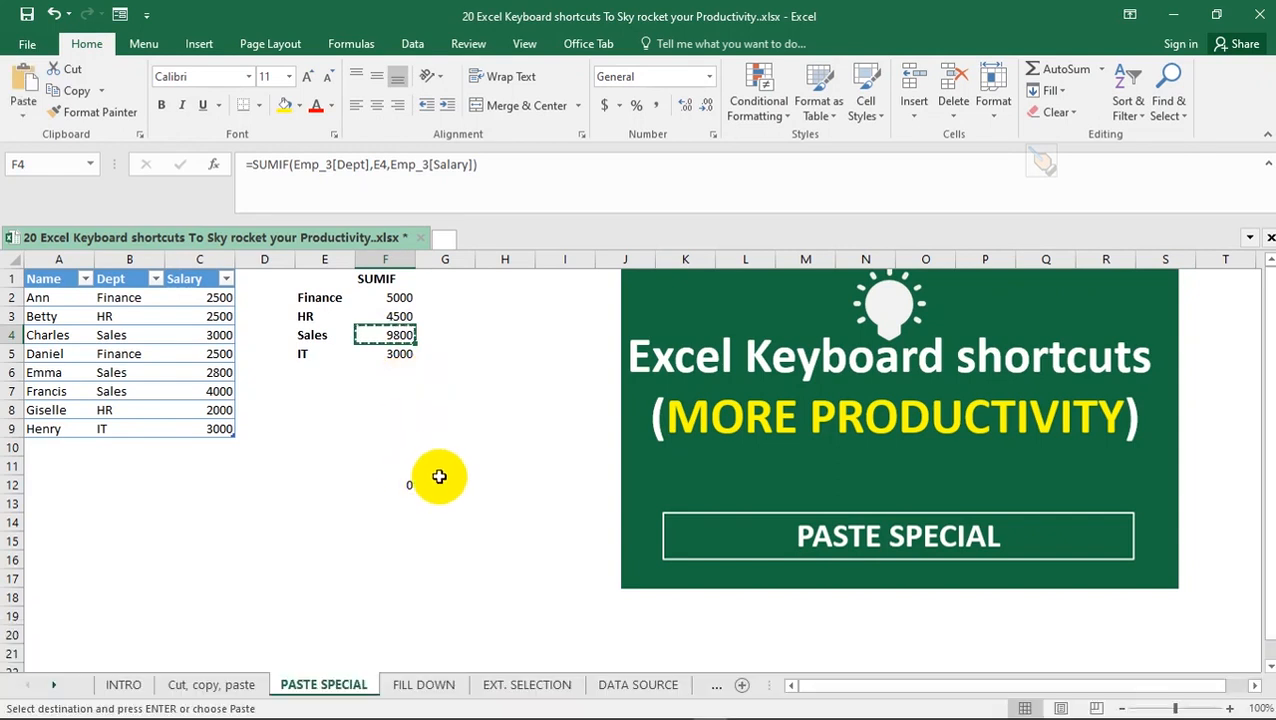
click(494, 470)
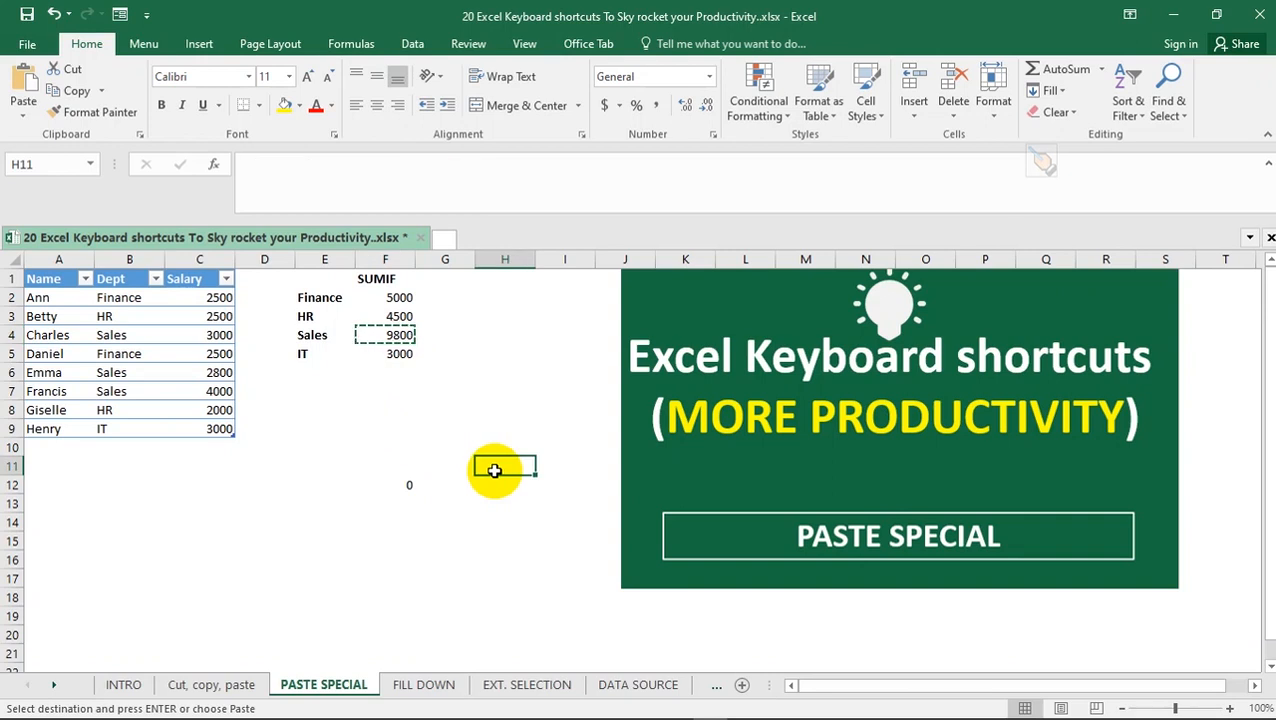
key(ctrl+alt+v)
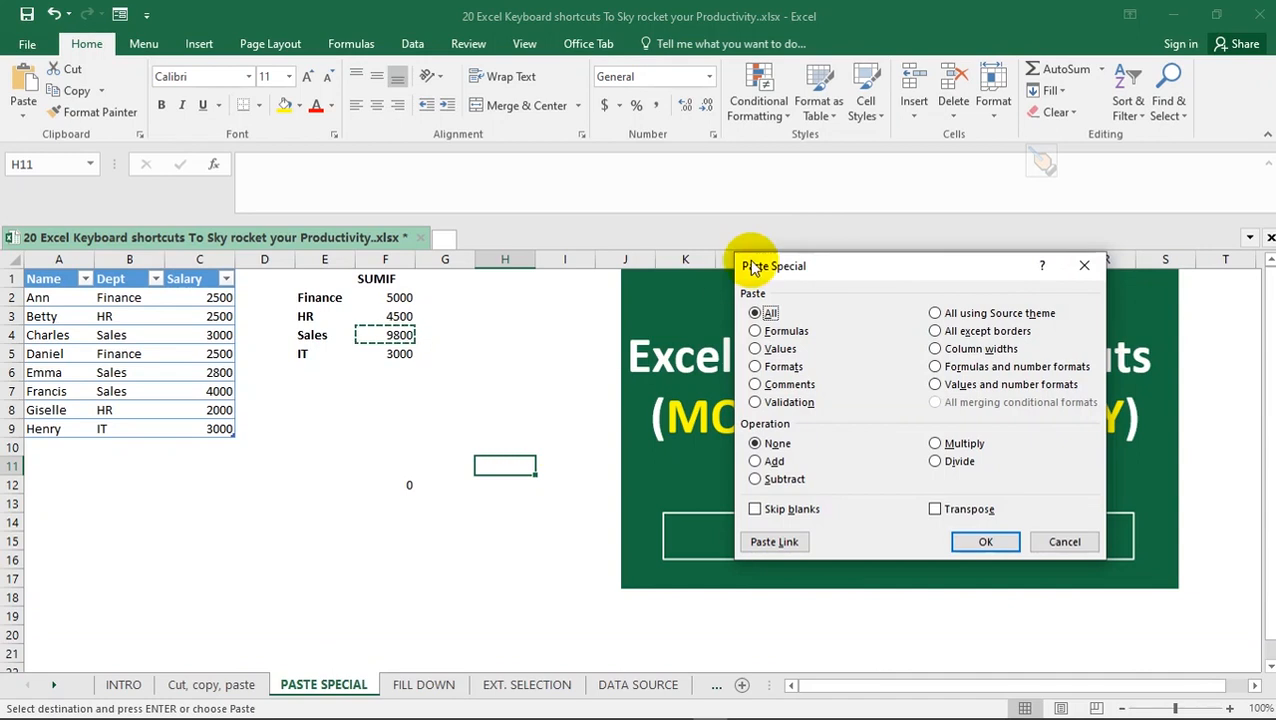
drag(880, 266, 773, 250)
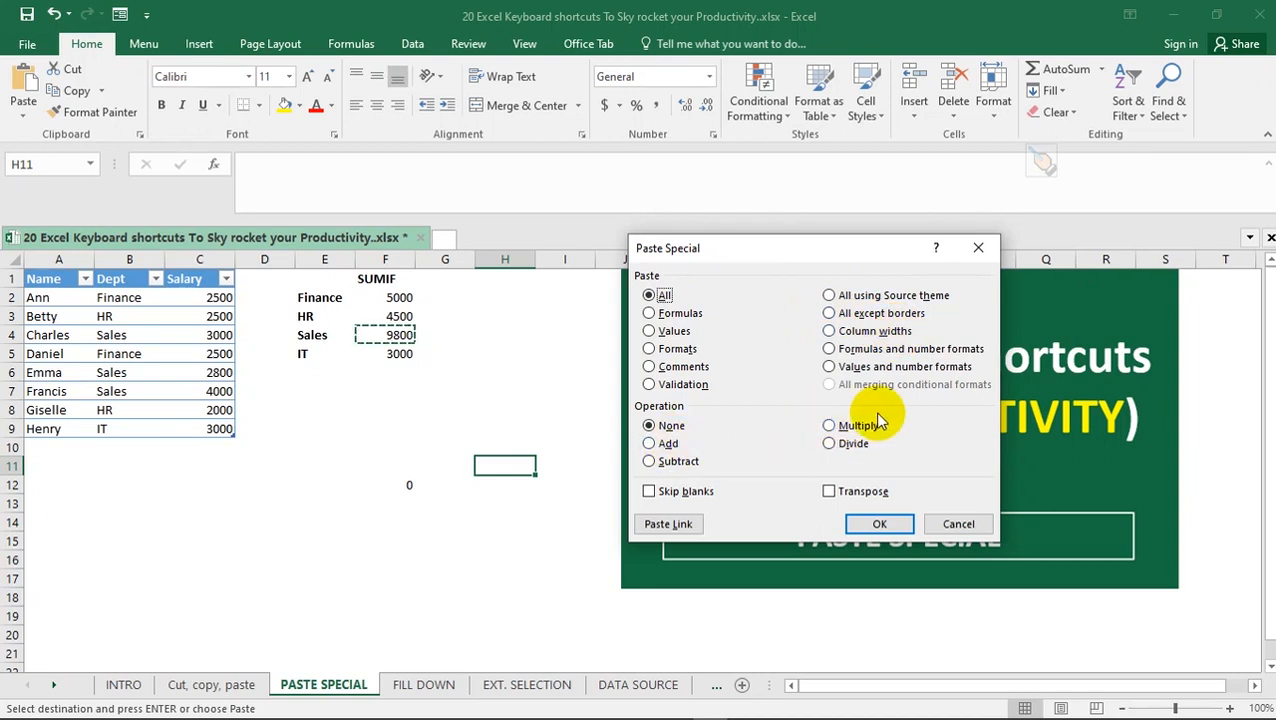
click(658, 331)
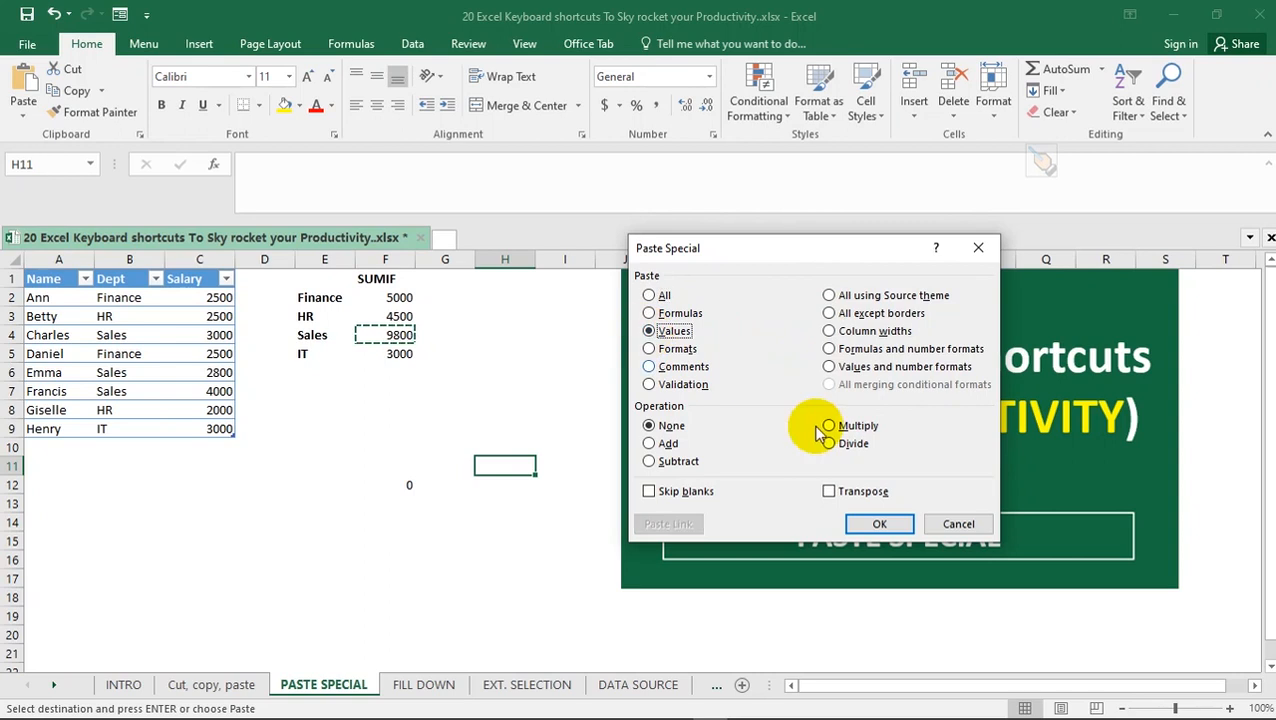
click(880, 523)
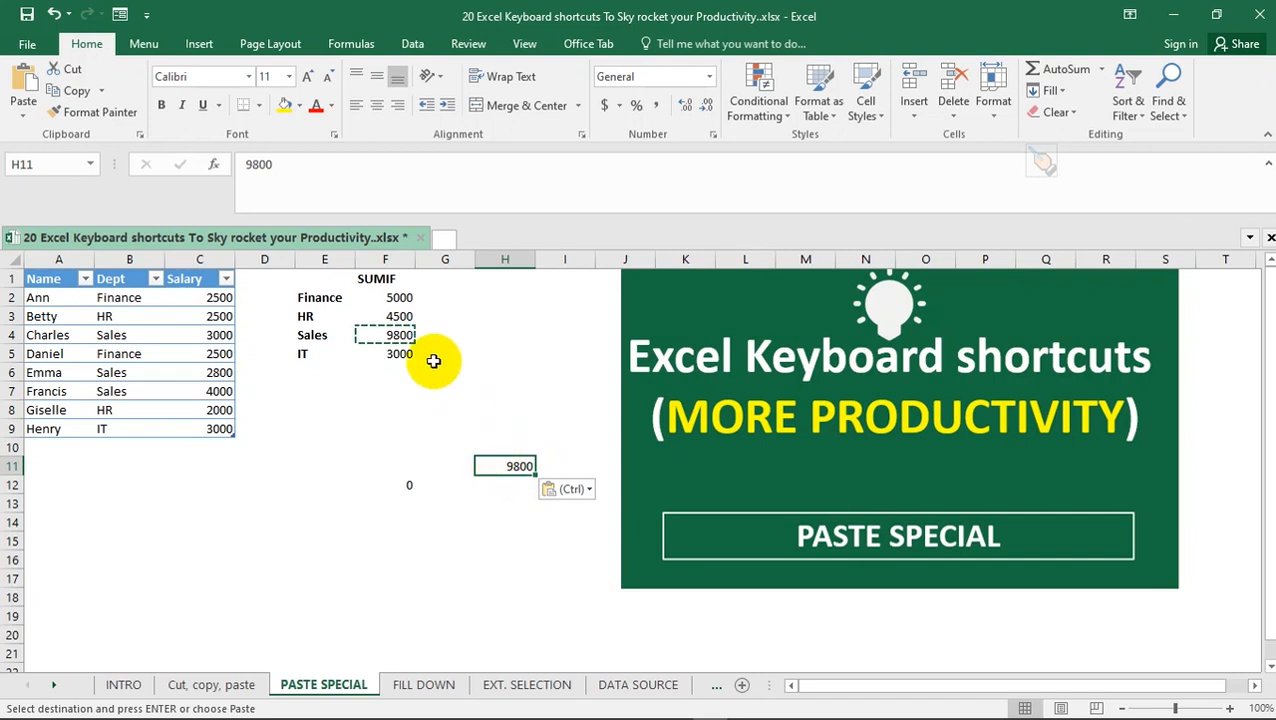
click(390, 335)
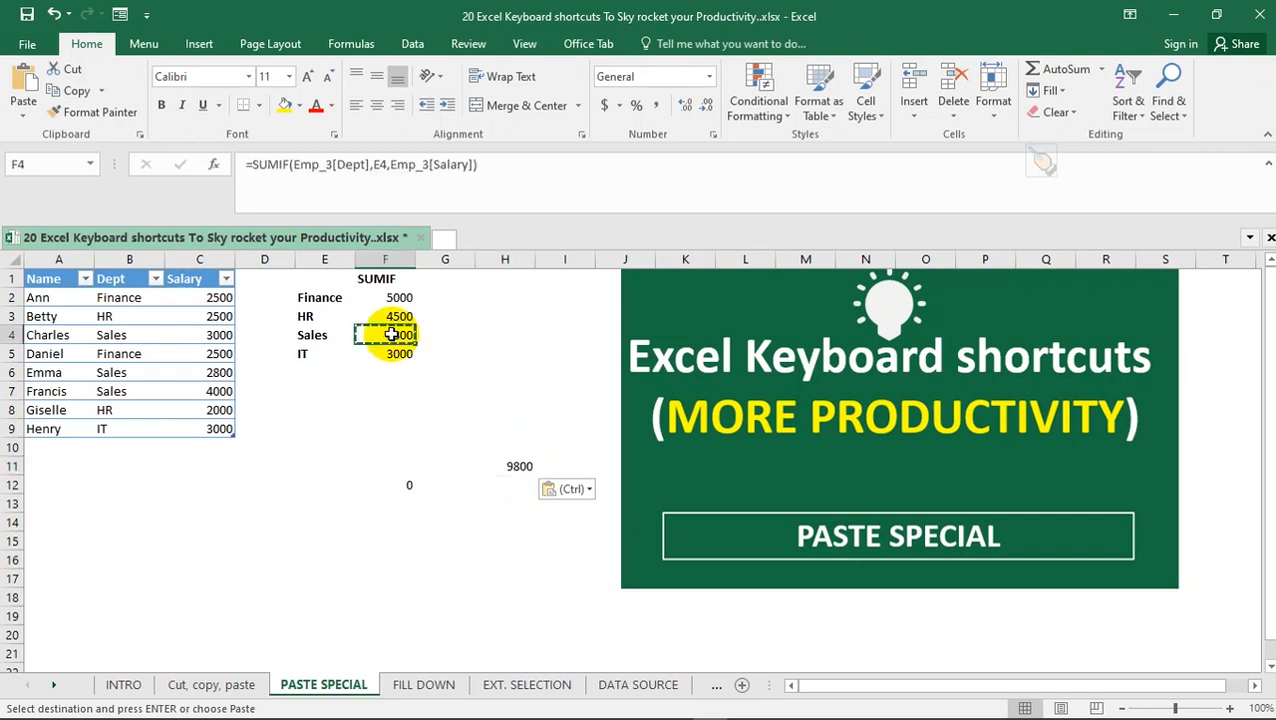
click(388, 316)
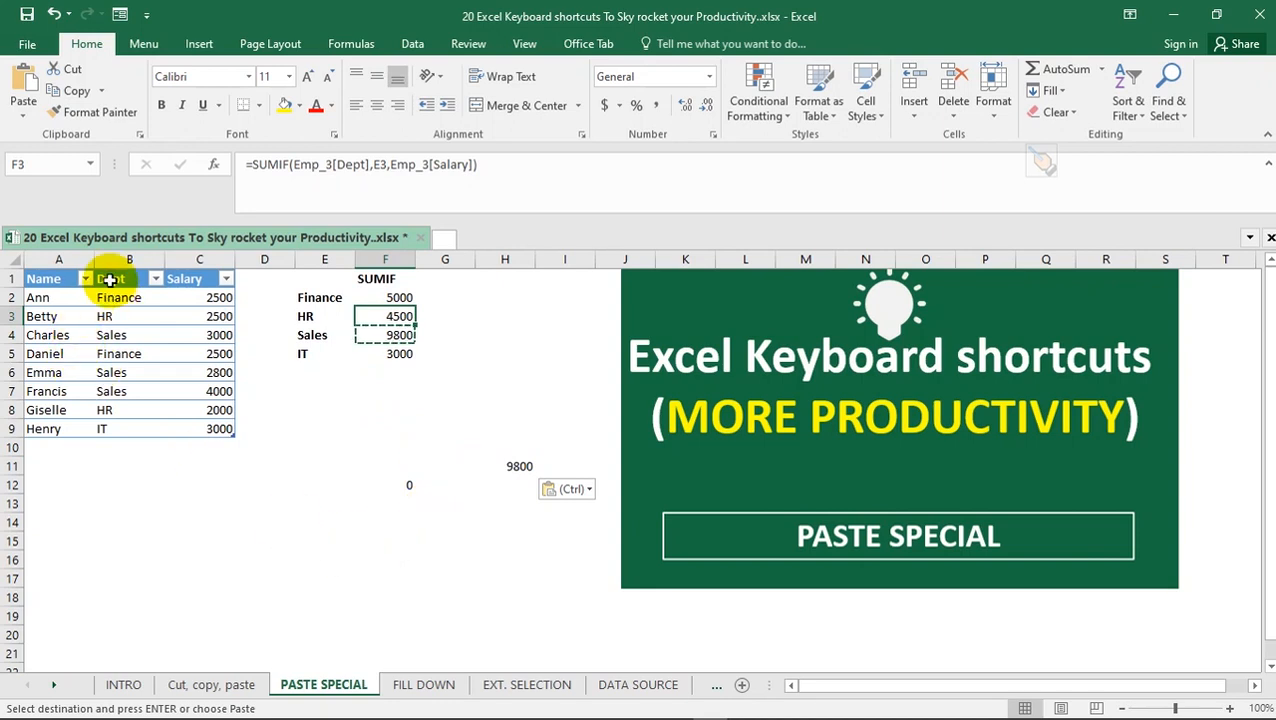
Copy the Dept and Salary columns B1:C9 and paste them transposed at A14 with Paste Special, checking the pasted headers
drag(110, 280, 213, 428)
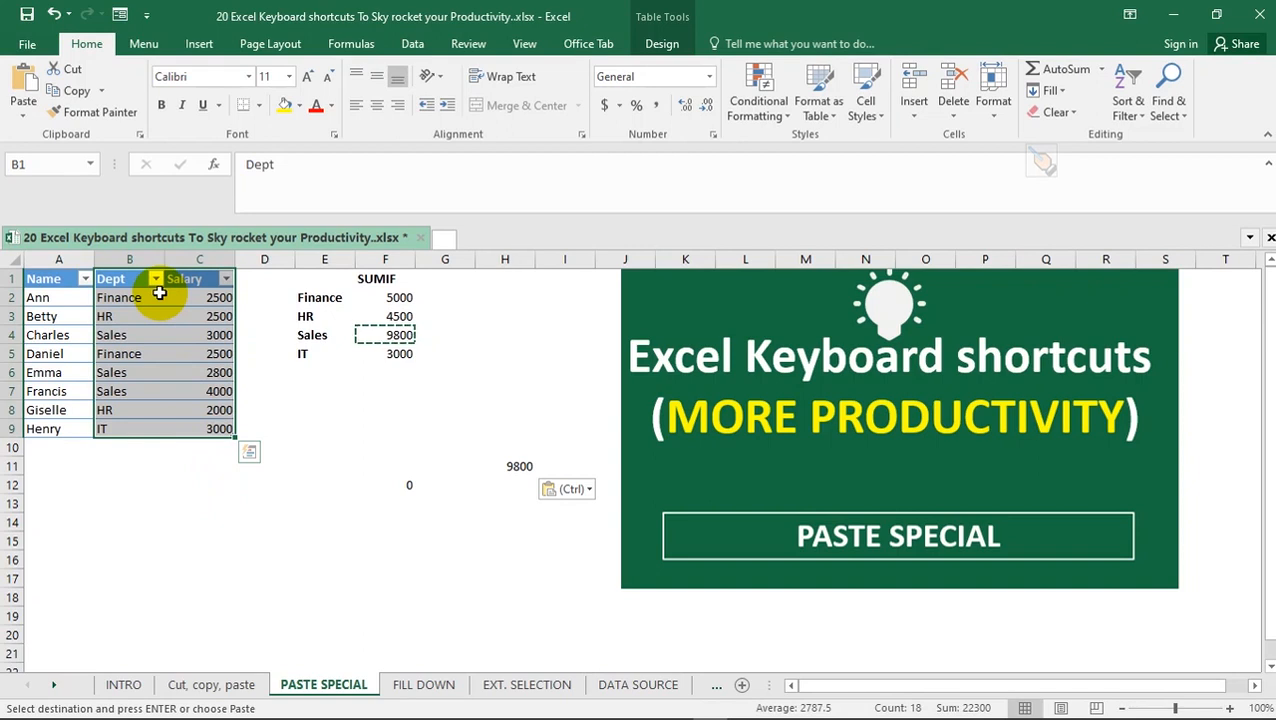
key(ctrl)
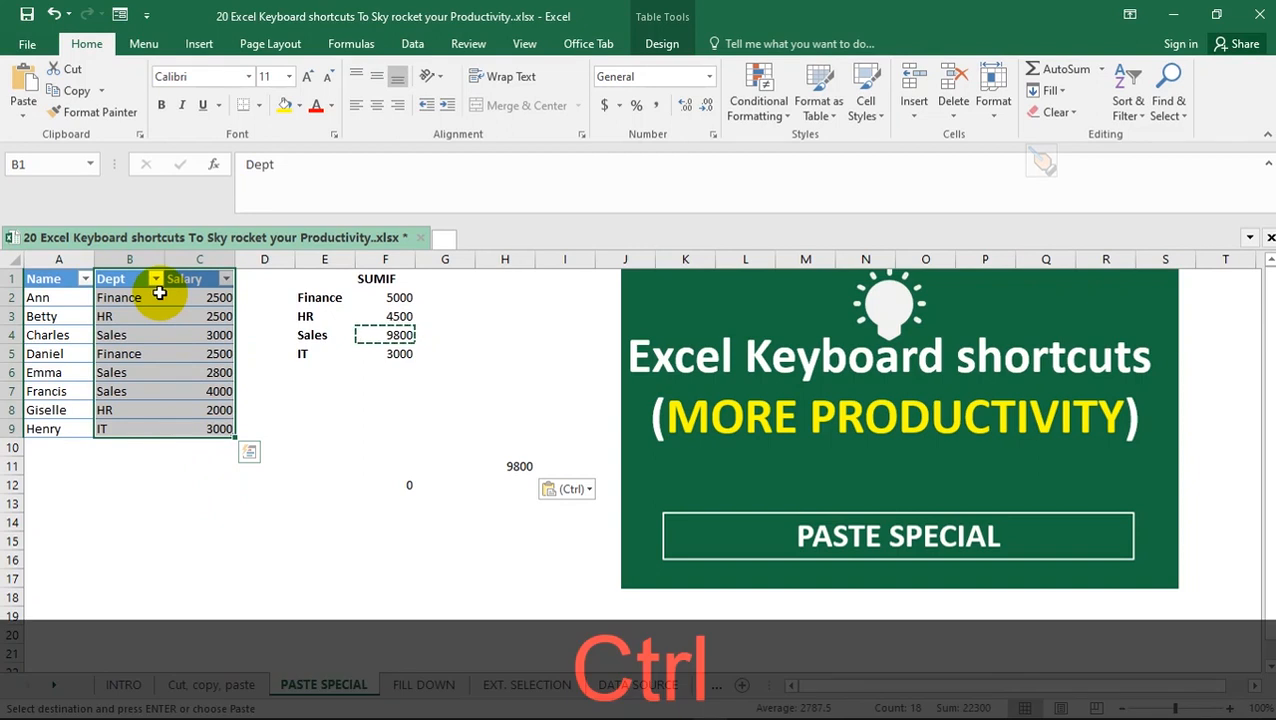
key(ctrl+c)
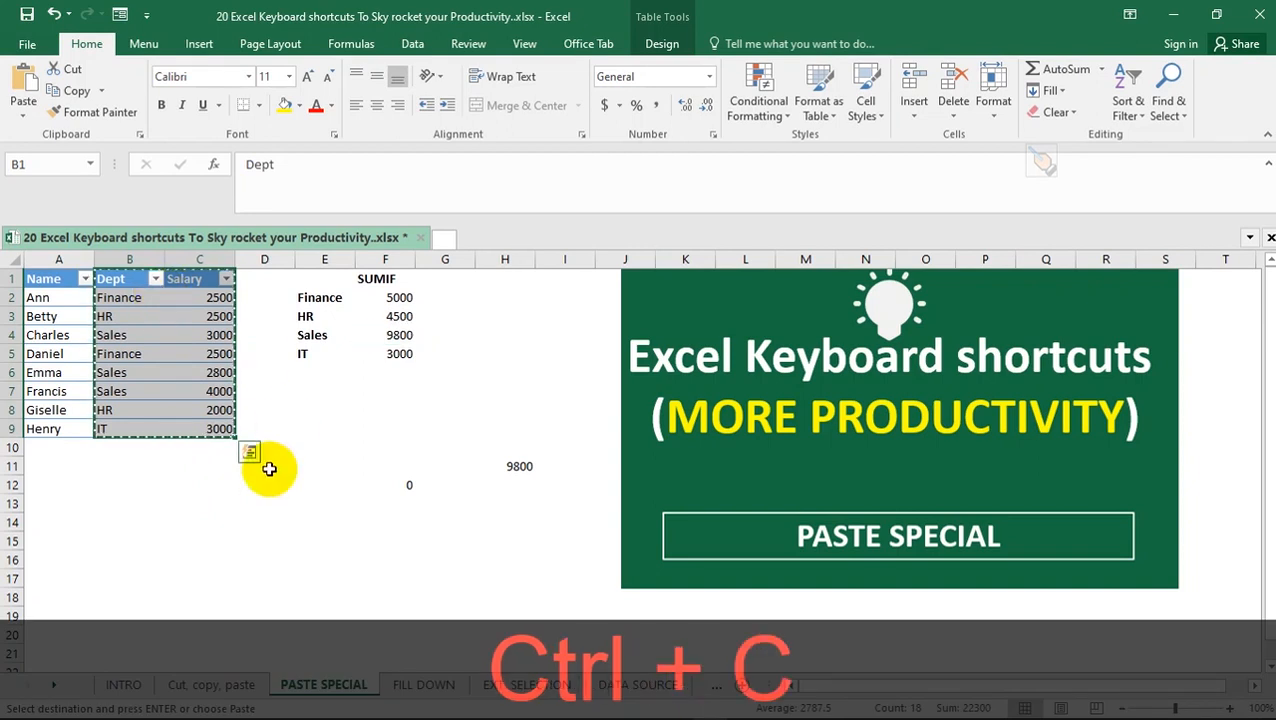
click(91, 520)
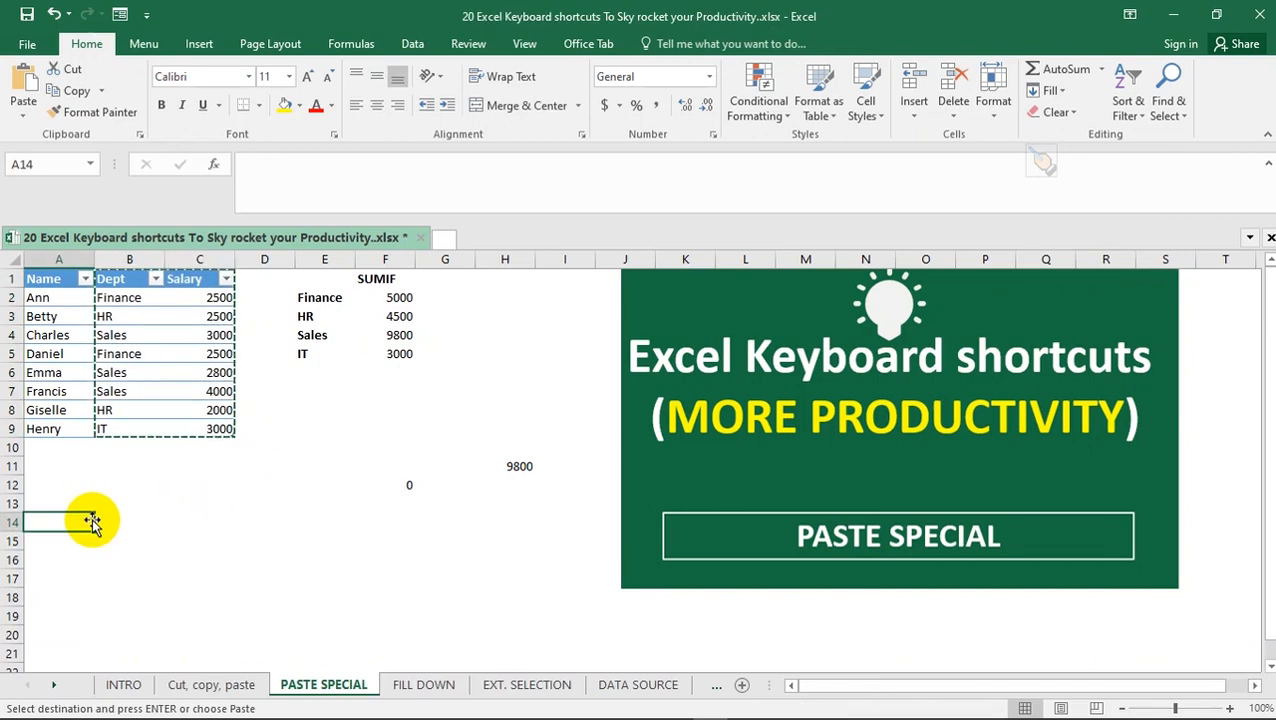
key(ctrl+alt)
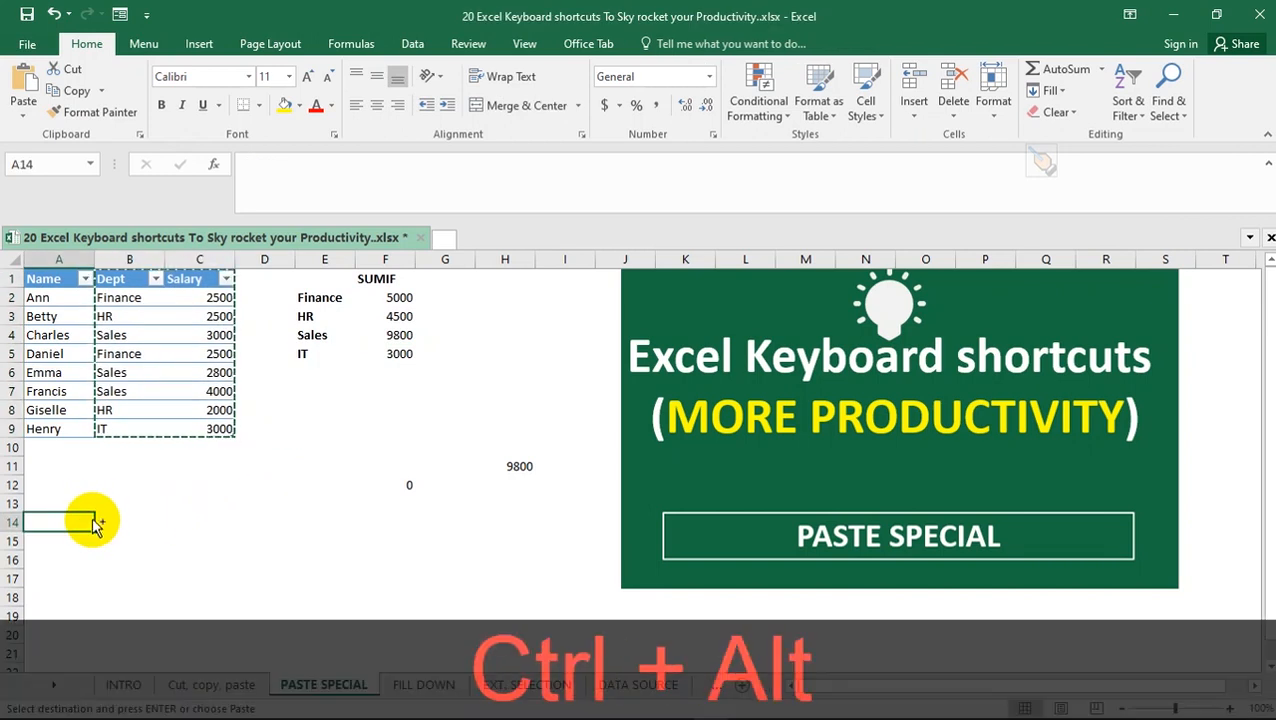
key(ctrl+alt+v)
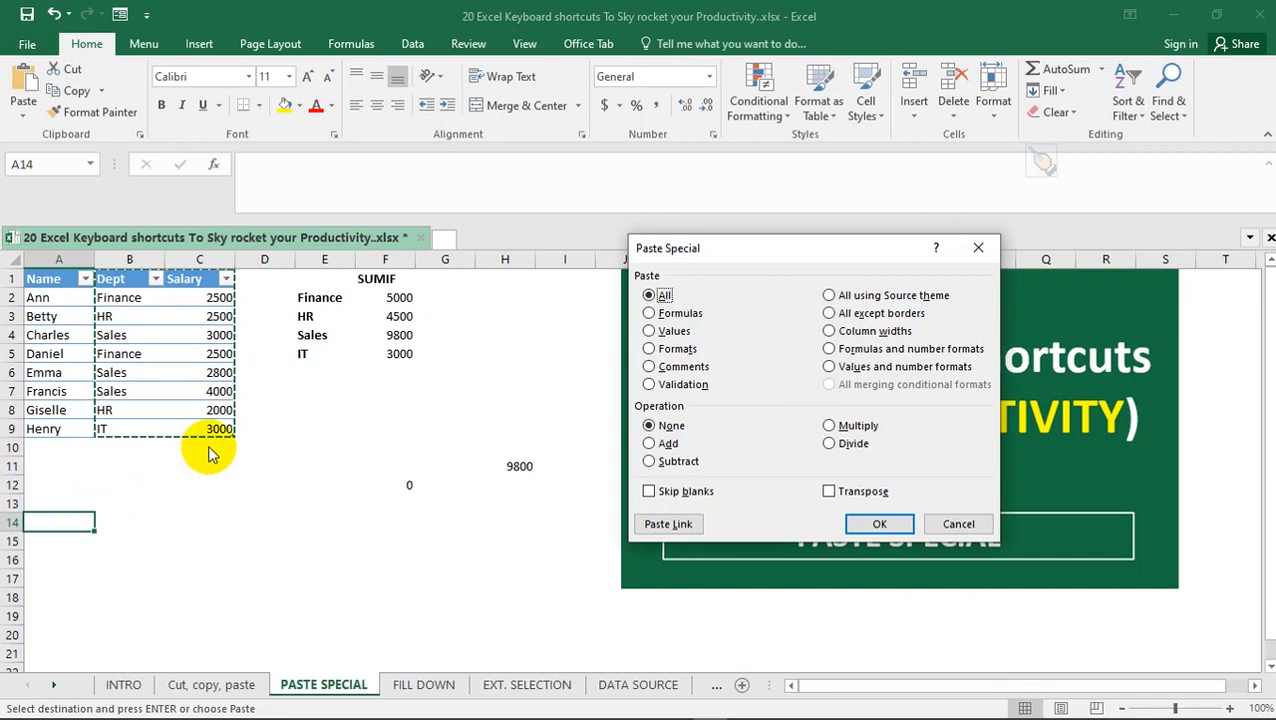
click(827, 497)
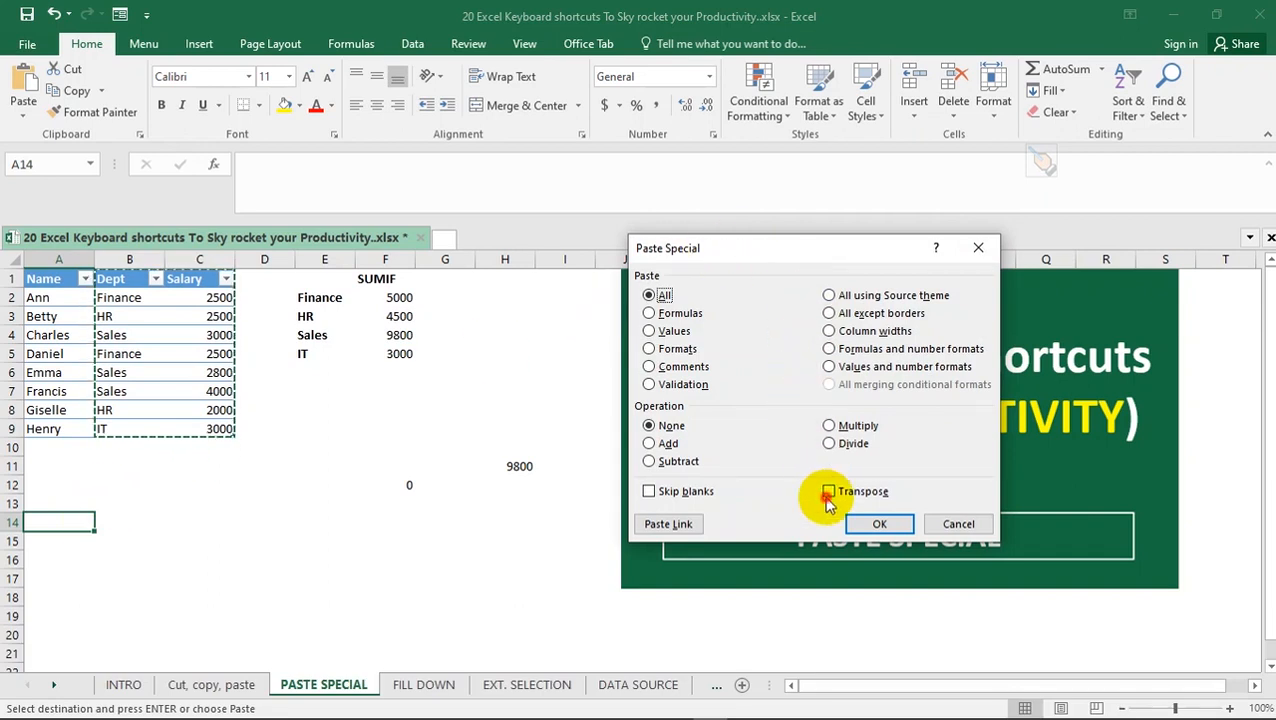
click(879, 524)
click(385, 597)
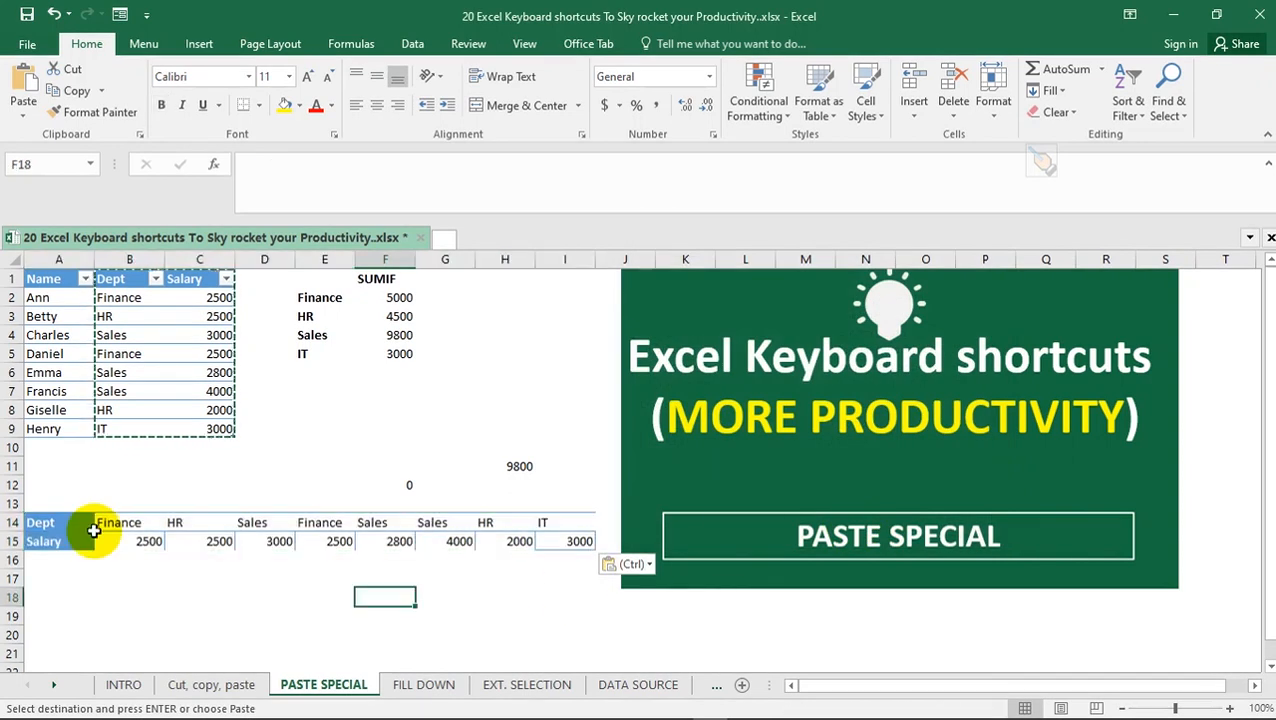
click(66, 524)
click(60, 543)
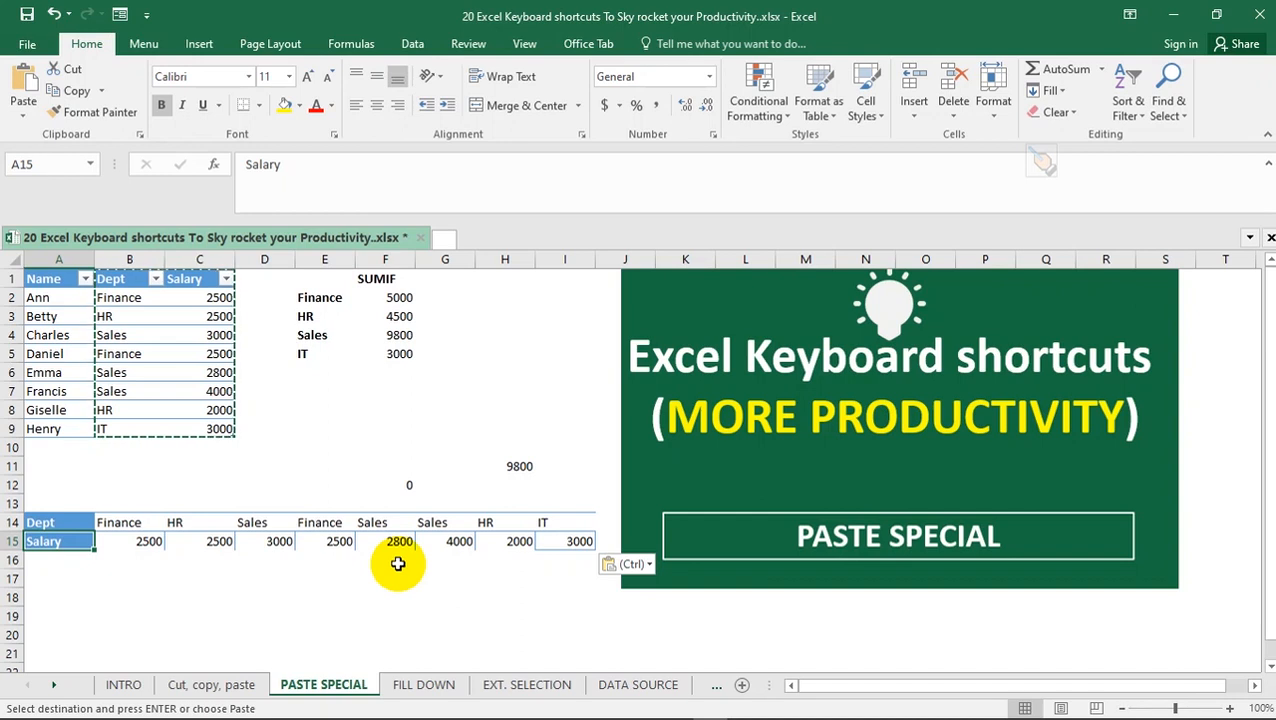
Switch to the FILL DOWN sheet and select the empty cell B17 below the data
click(422, 685)
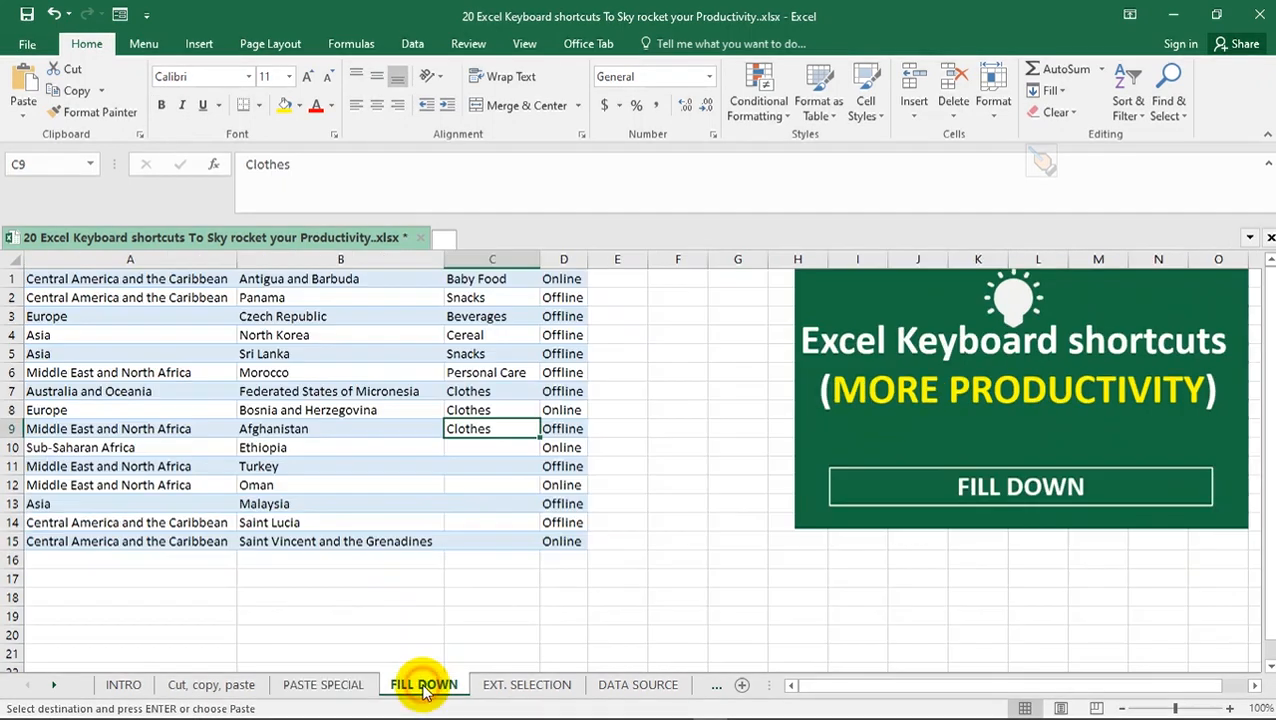
click(427, 580)
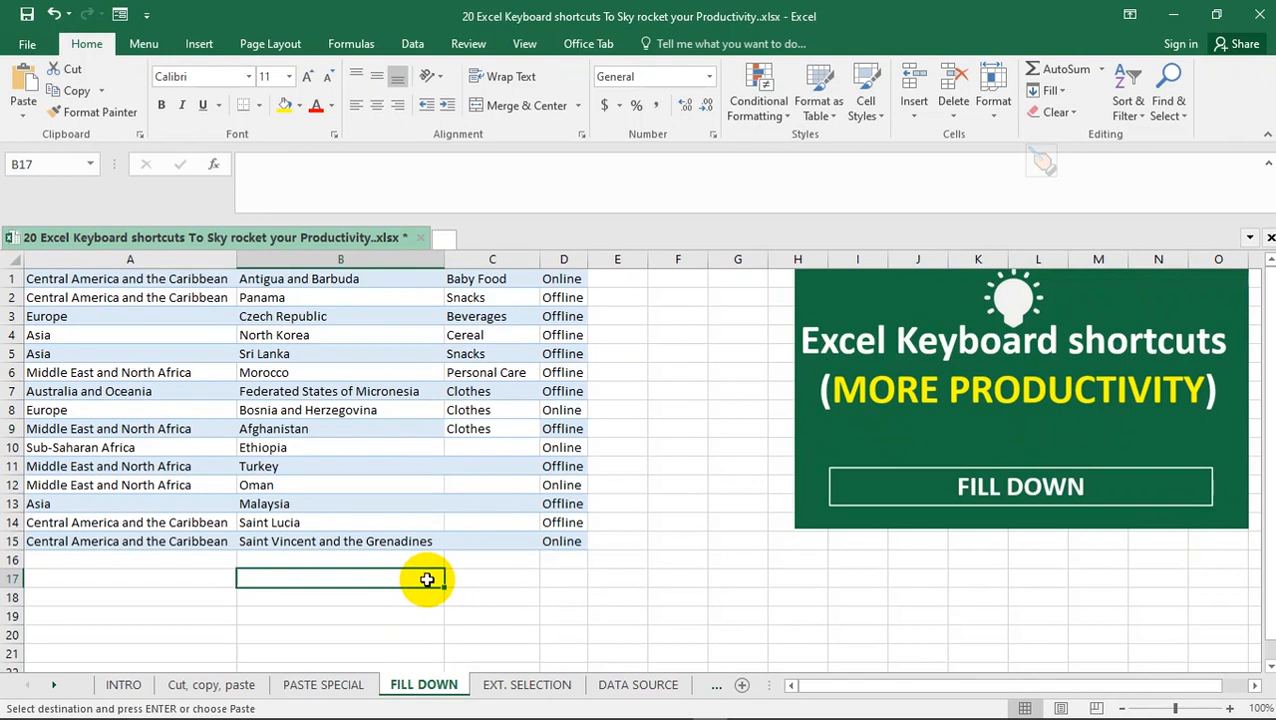
key(ctrl+d)
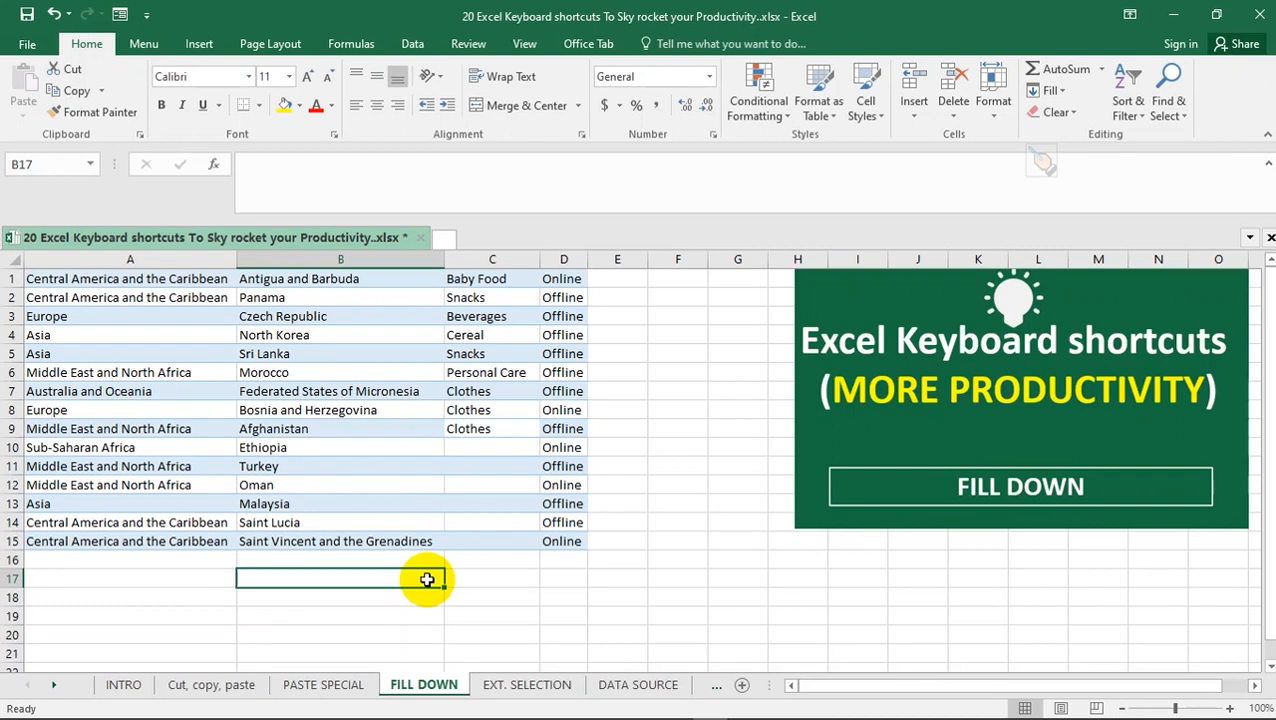
Fill the empty cell C10 with the Clothes entry from C9 using Fill Down
click(470, 448)
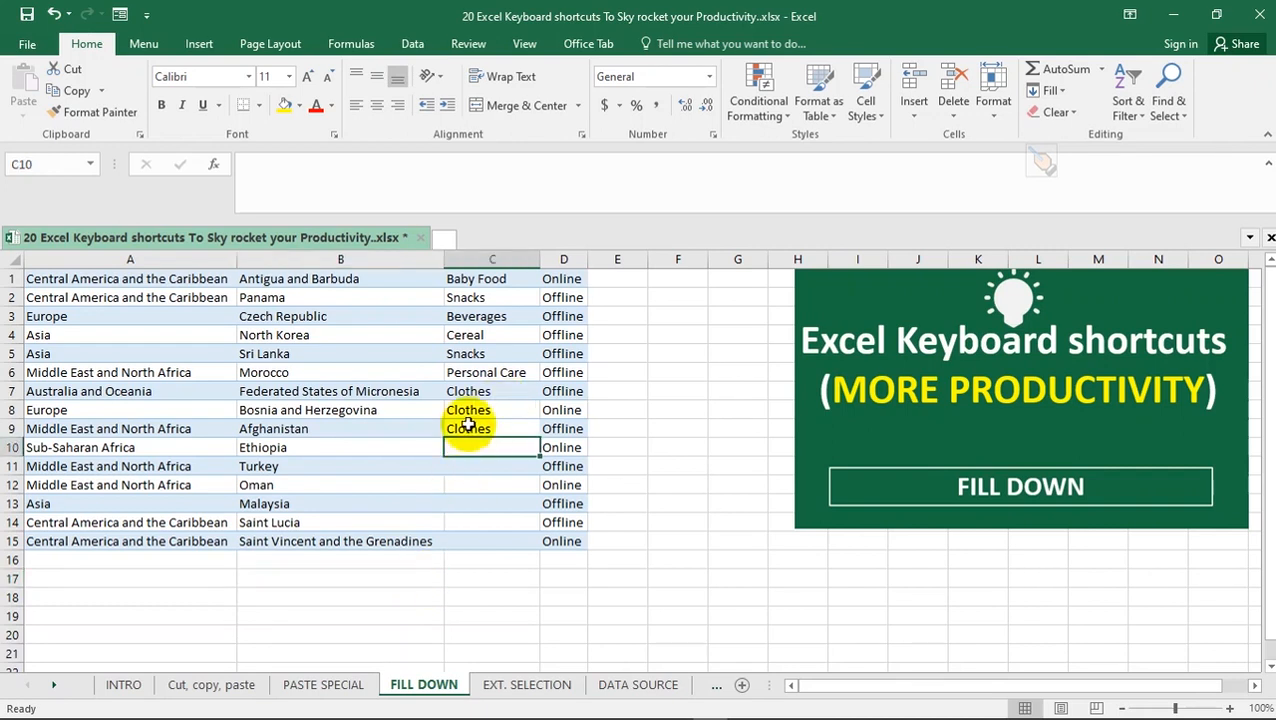
click(465, 428)
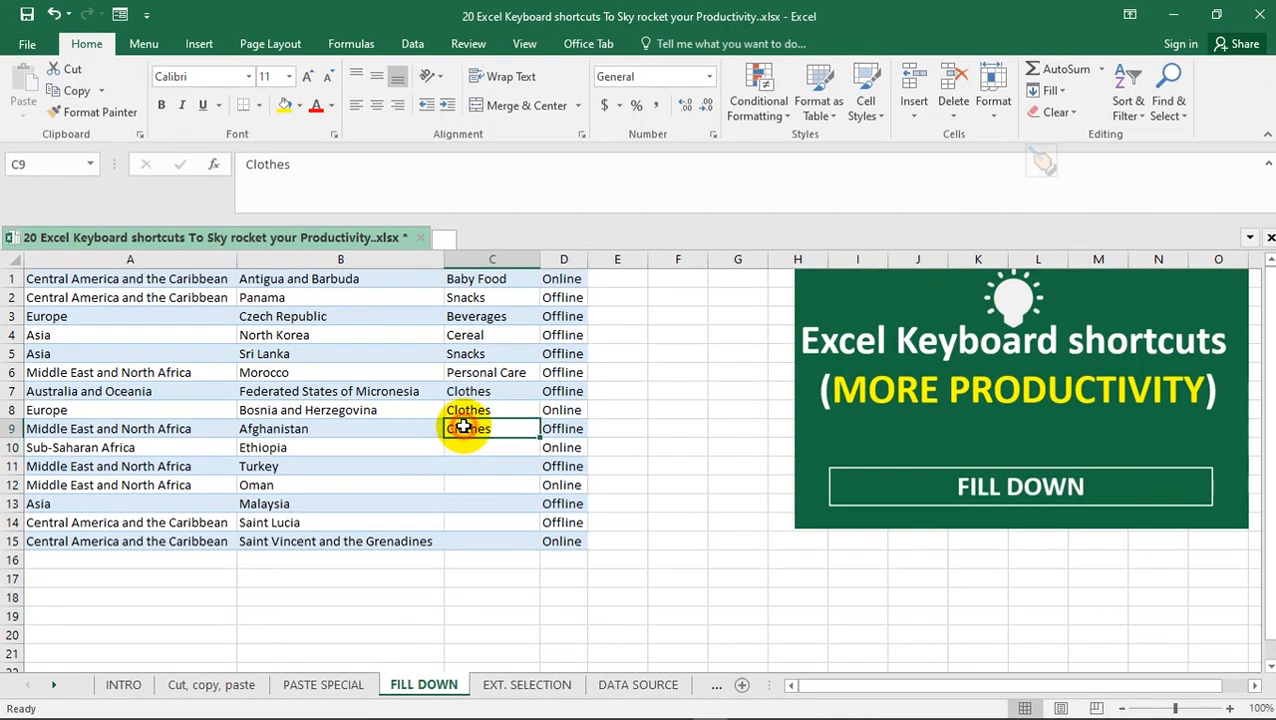
click(480, 445)
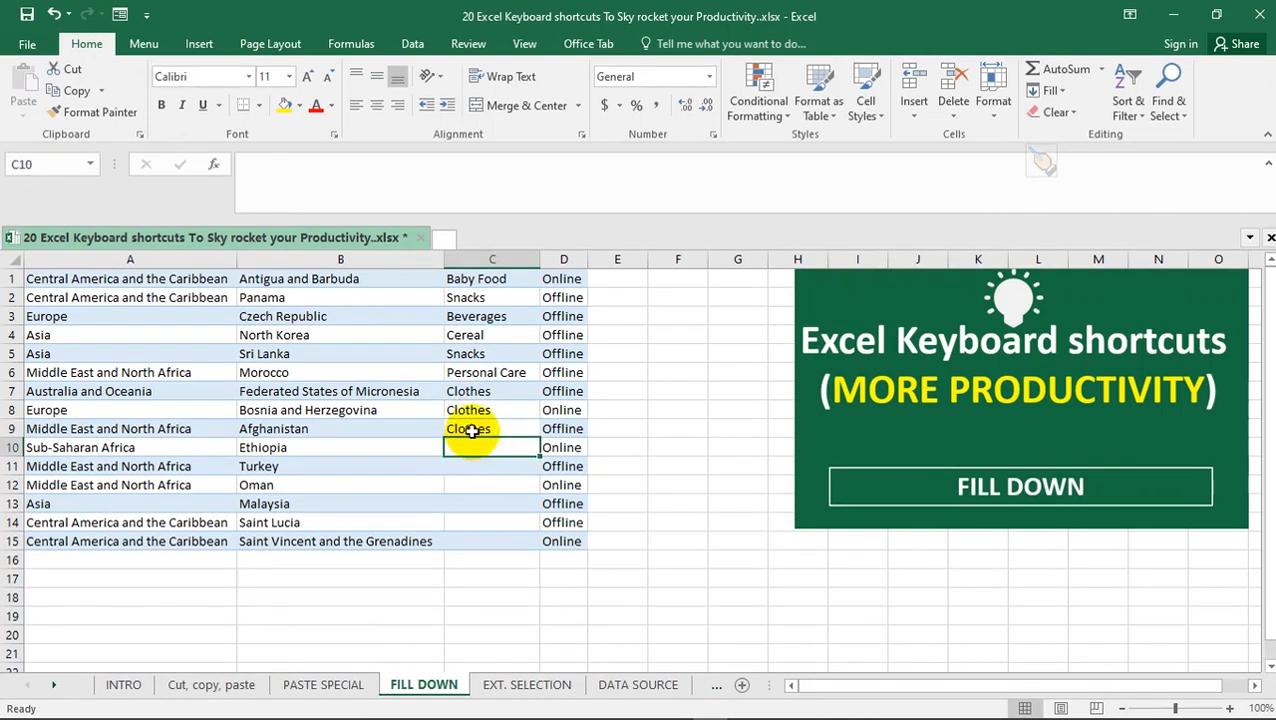
click(470, 430)
click(470, 447)
click(468, 460)
click(475, 445)
click(473, 469)
click(474, 447)
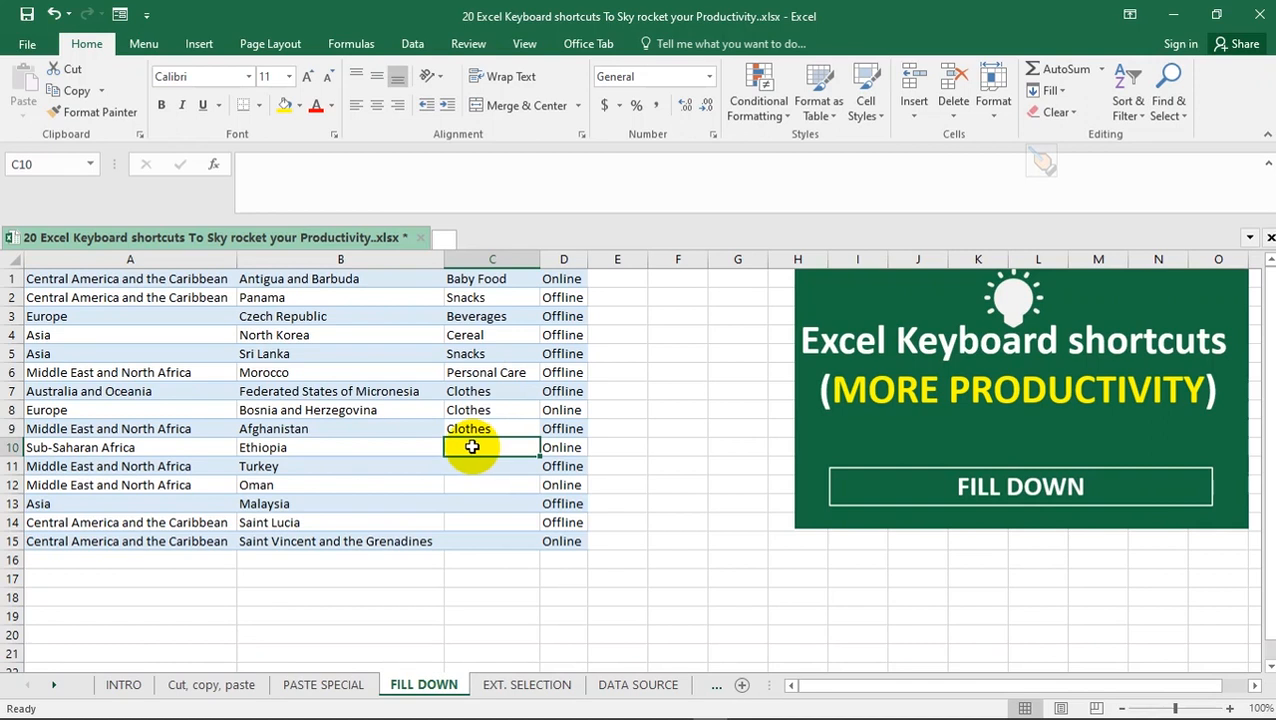
key(ctrl+d)
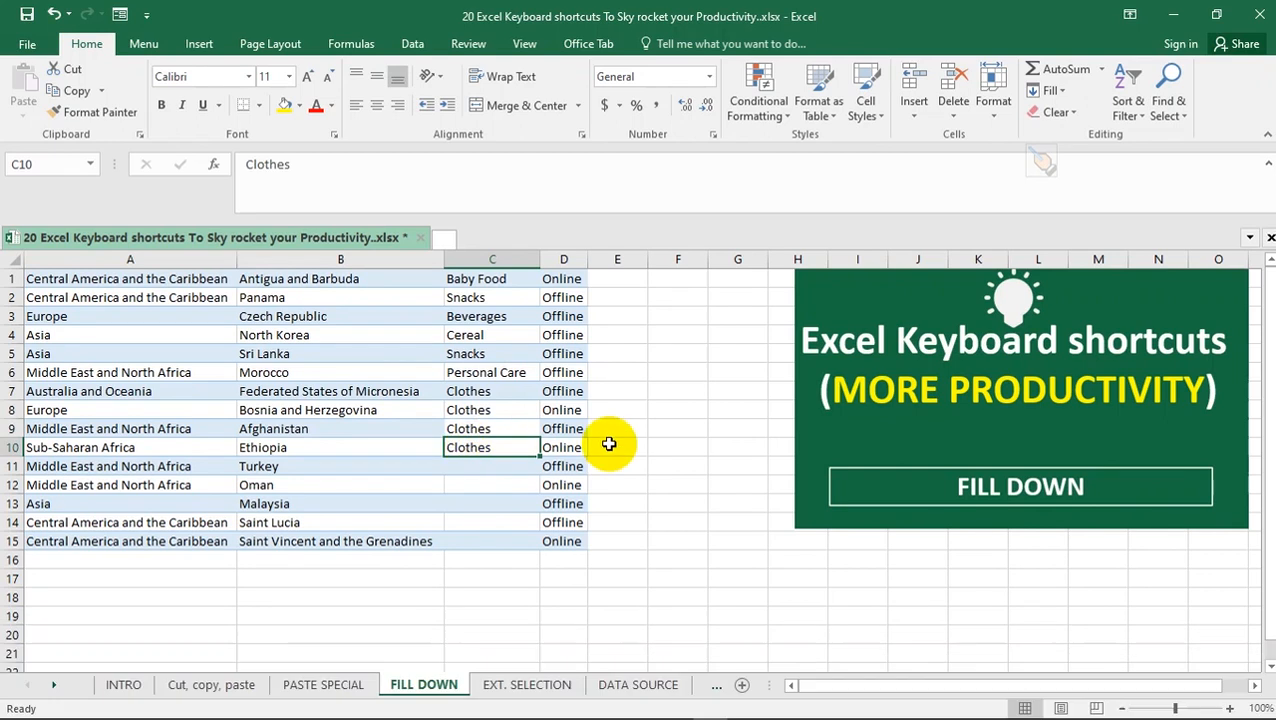
Fill Clothes down one cell at a time through the remaining empty cells C11 to C15
click(509, 467)
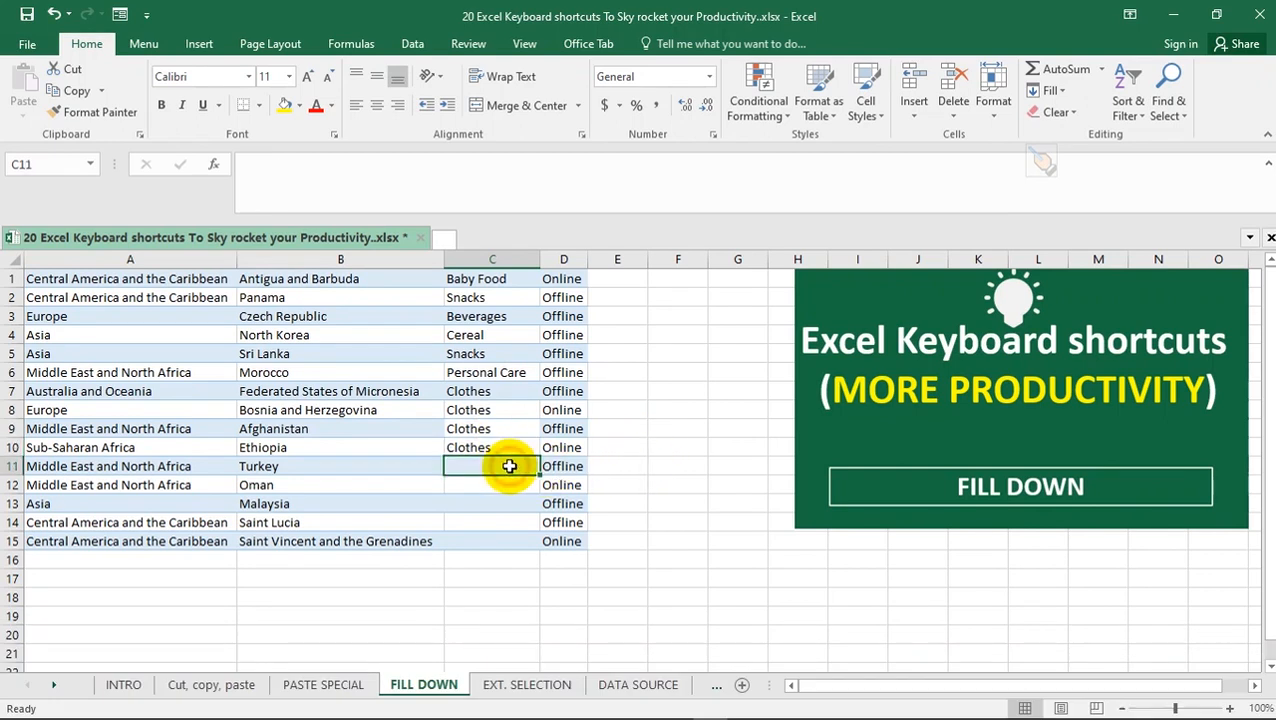
key(ctrl+d)
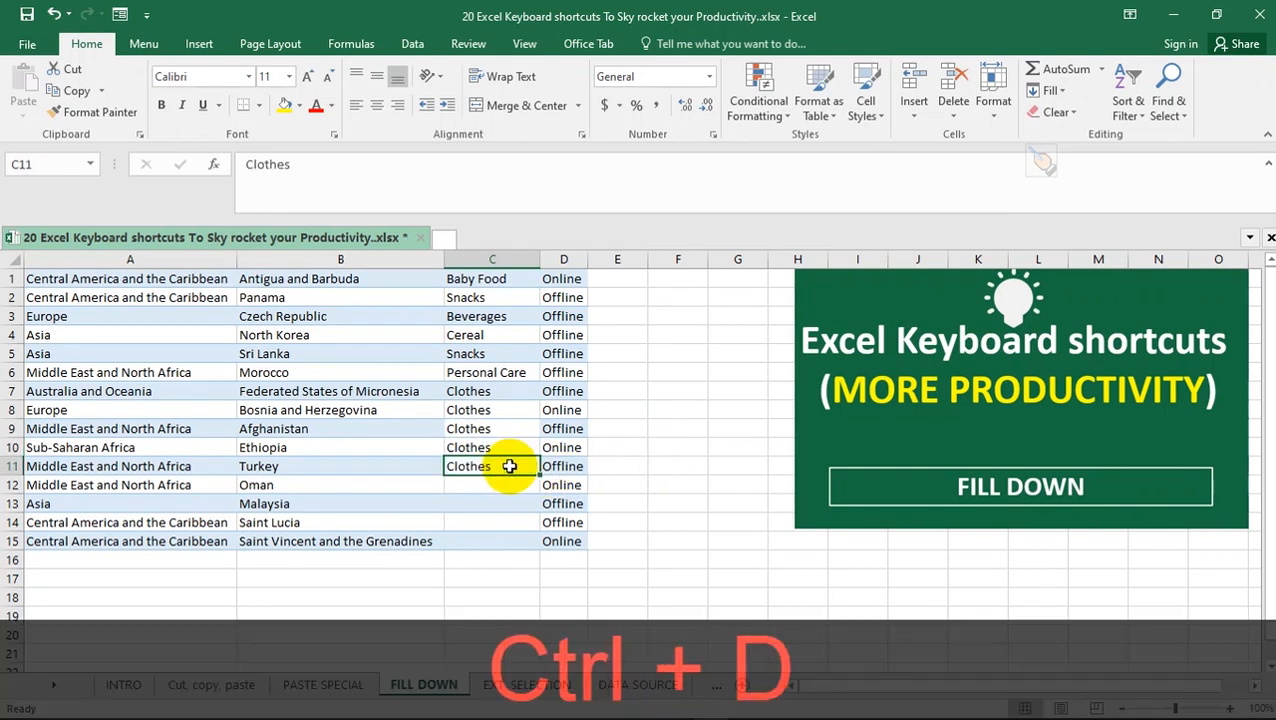
key(Return)
key(ctrl+d)
key(Return)
key(ctrl+d)
key(Return)
key(ctrl+d)
key(Return)
key(ctrl+d)
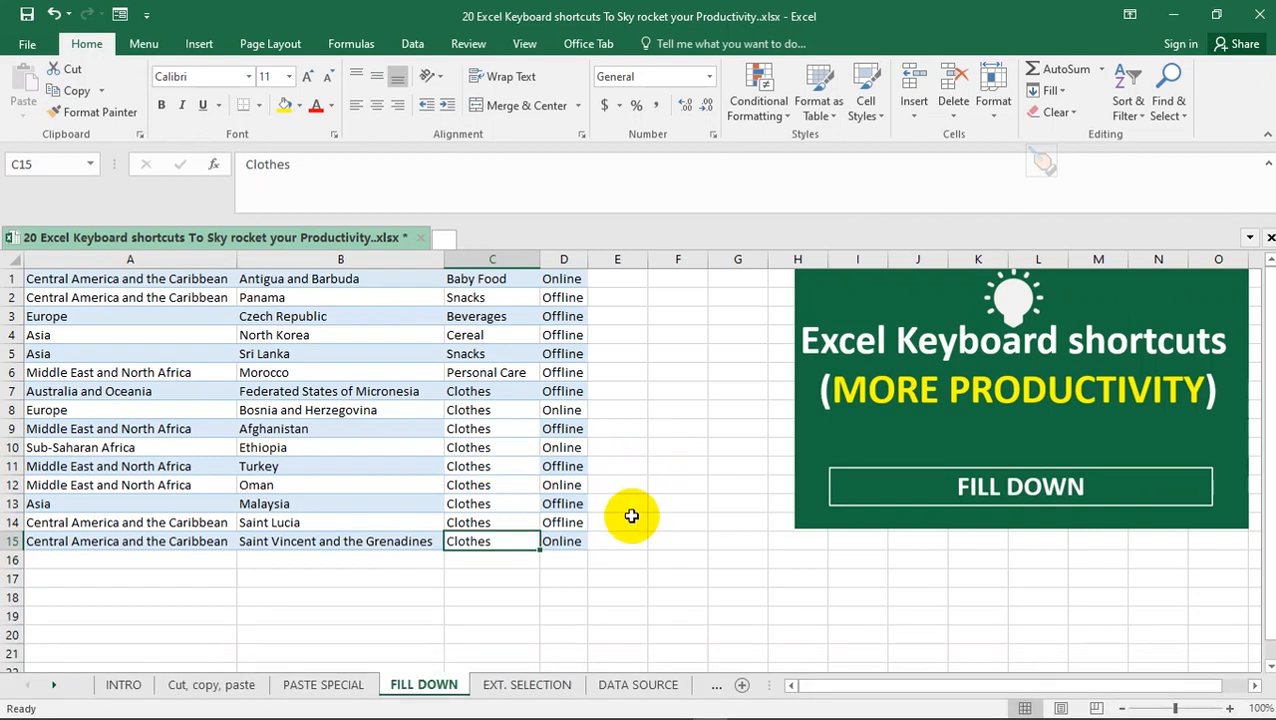
Fill the Online entry from D15 rightward into E15, F15 and G15, one cell at a time
click(607, 540)
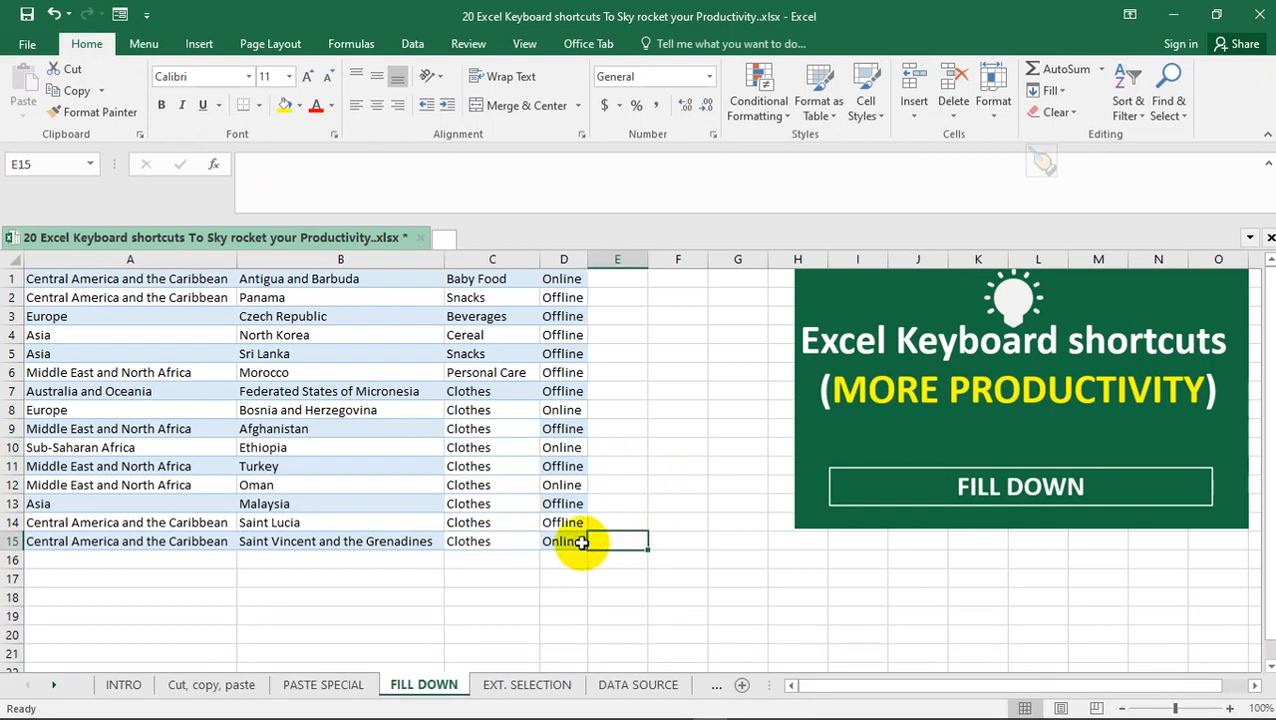
click(558, 541)
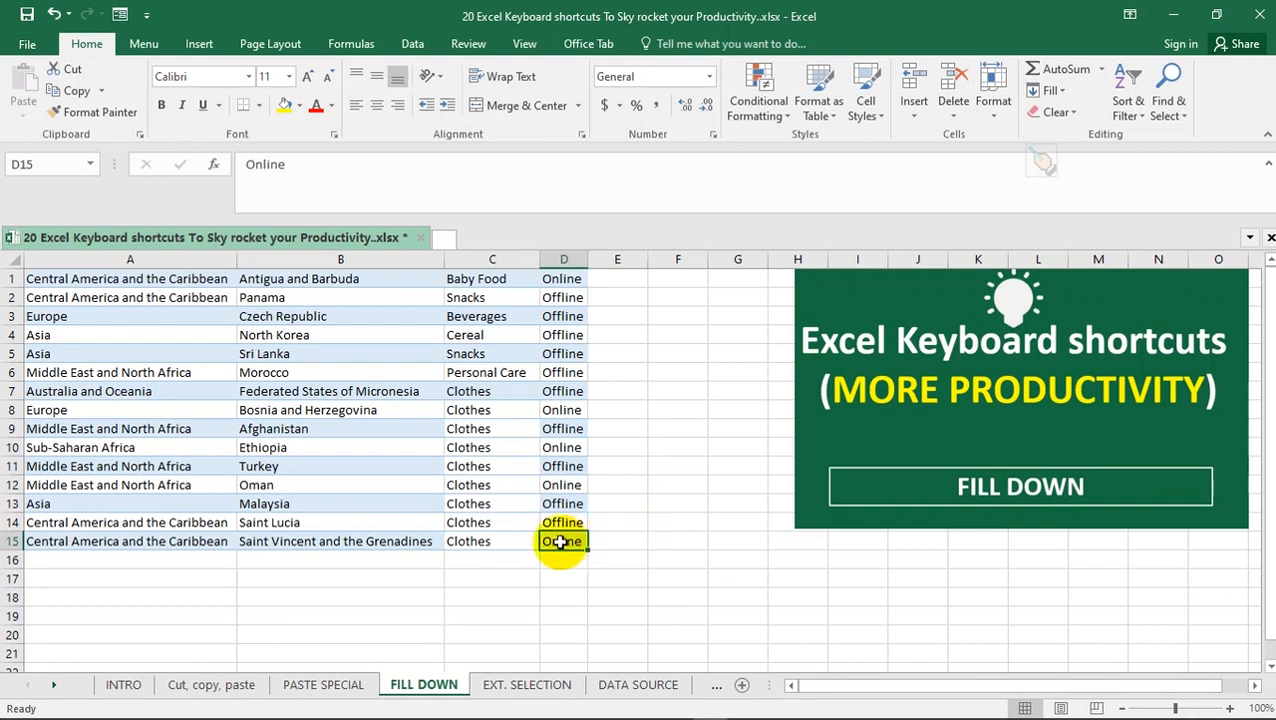
click(613, 544)
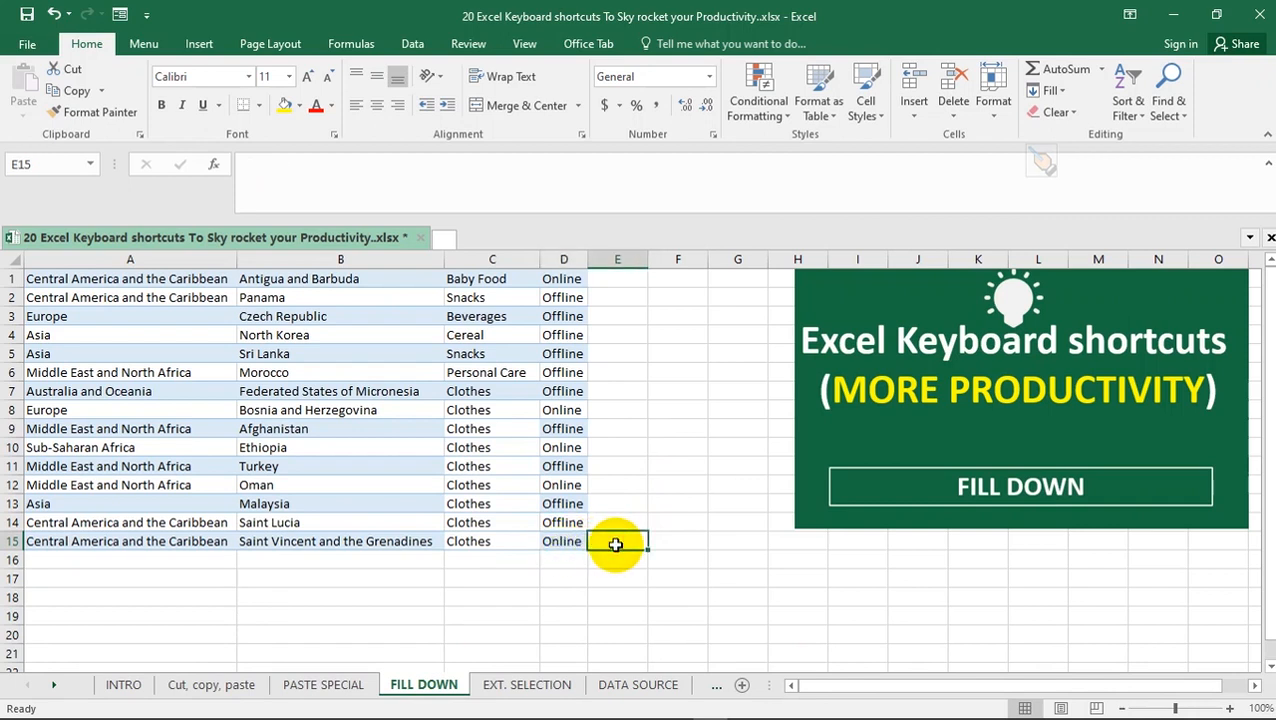
key(ctrl+r)
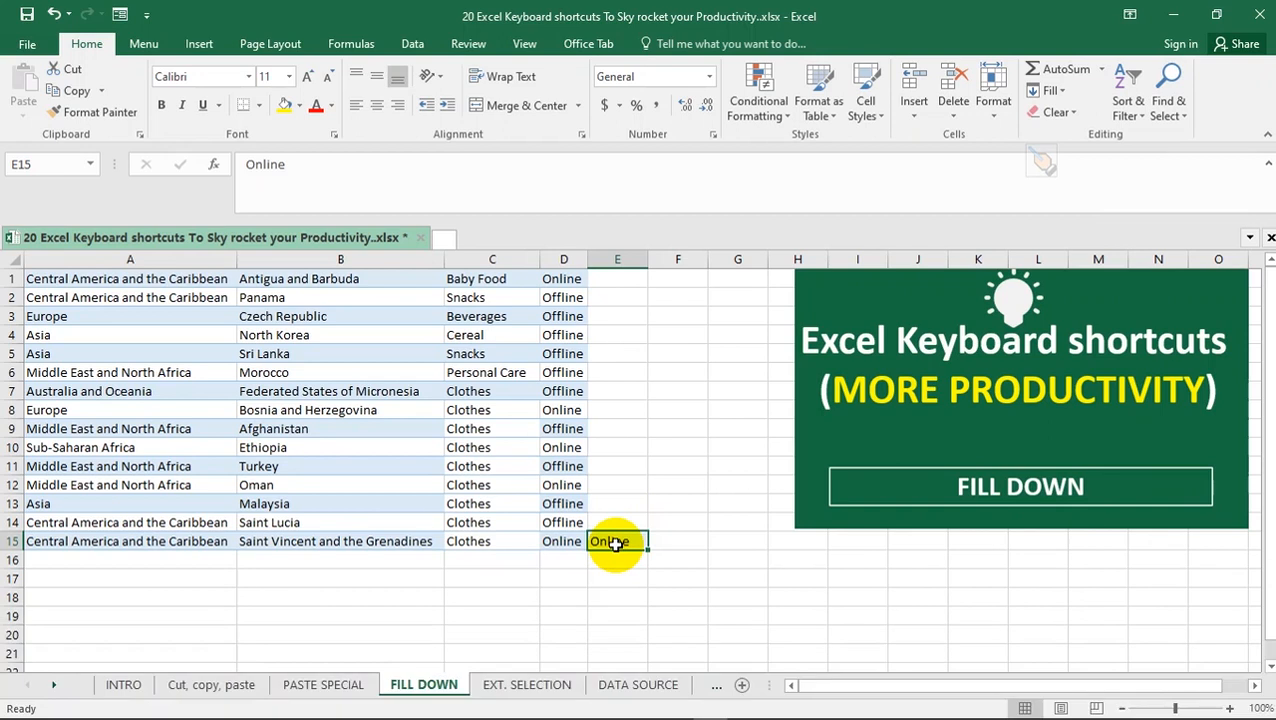
key(Tab)
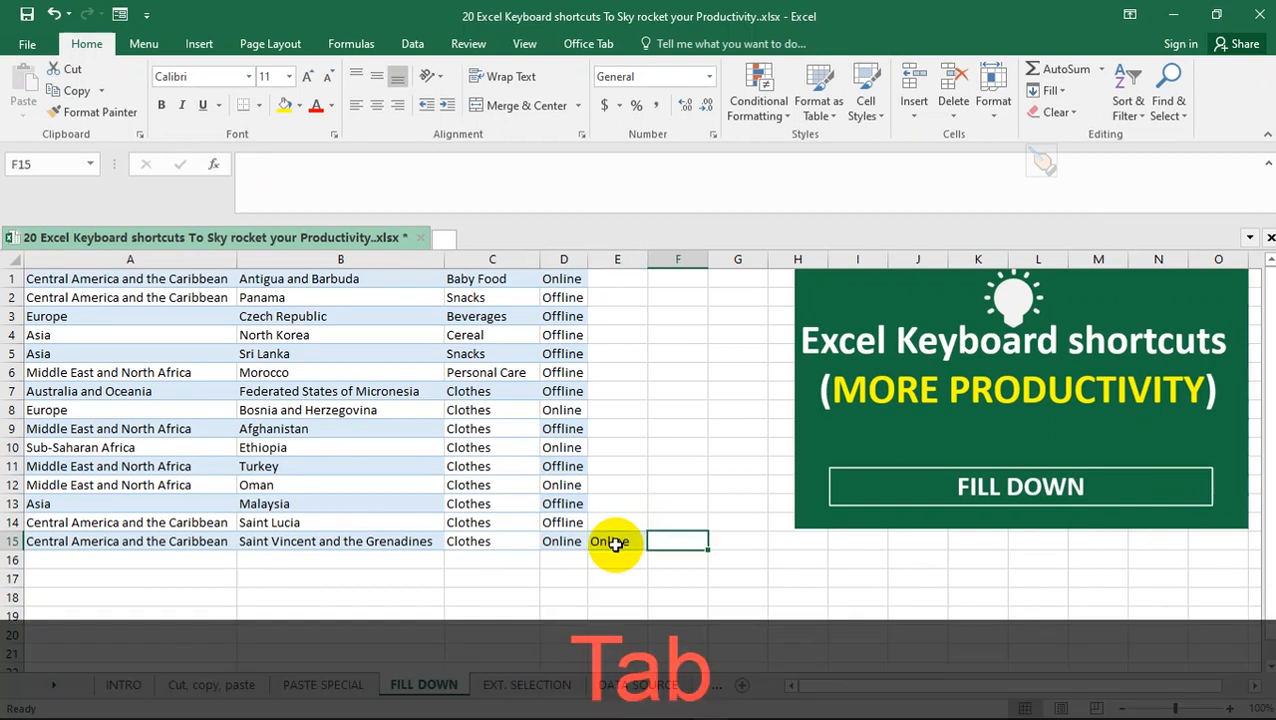
key(ctrl+r)
key(Tab)
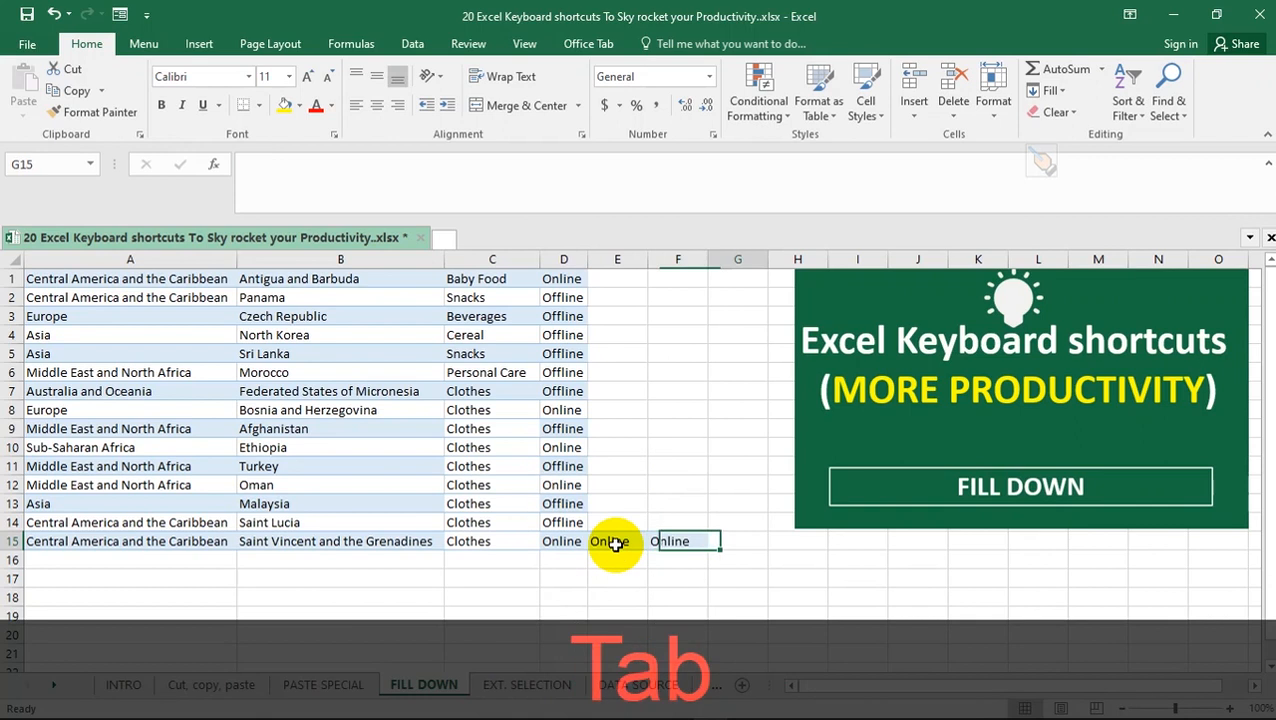
key(ctrl+r)
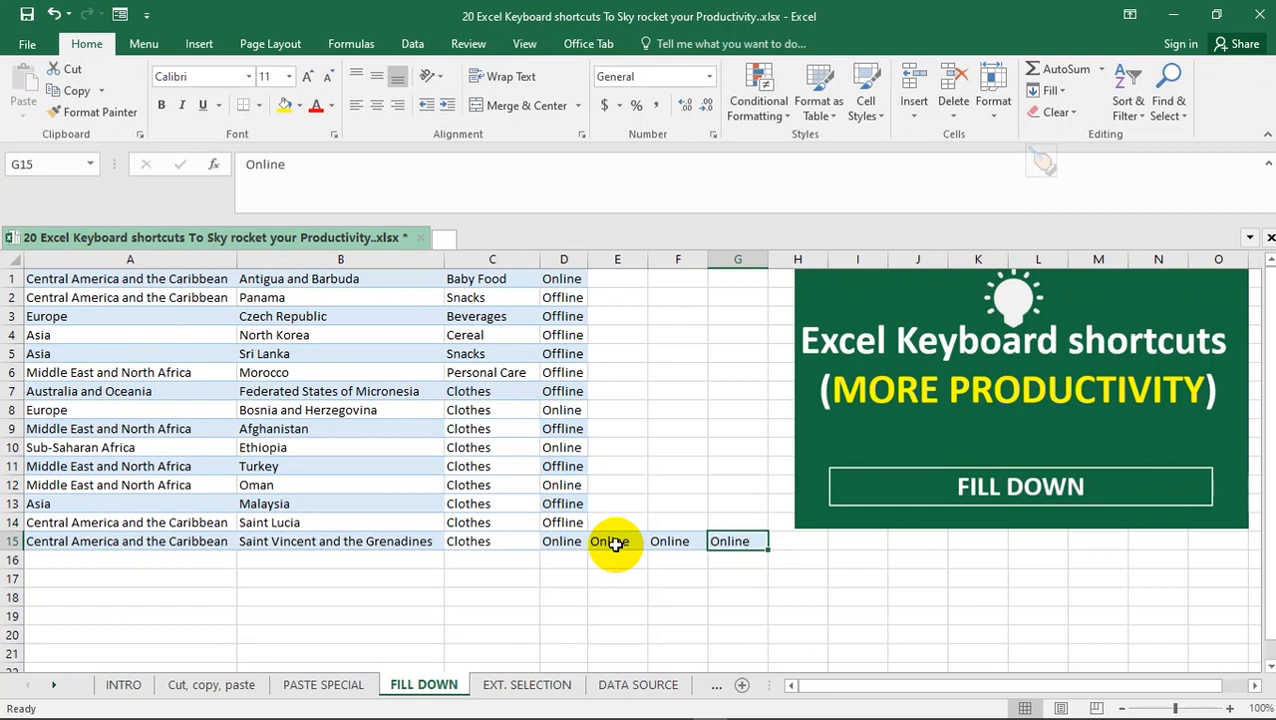
Switch to the EXT. SELECTION sheet, bring the first columns into view and select cell E13 under Order Priority
key(ctrl+Page_Down)
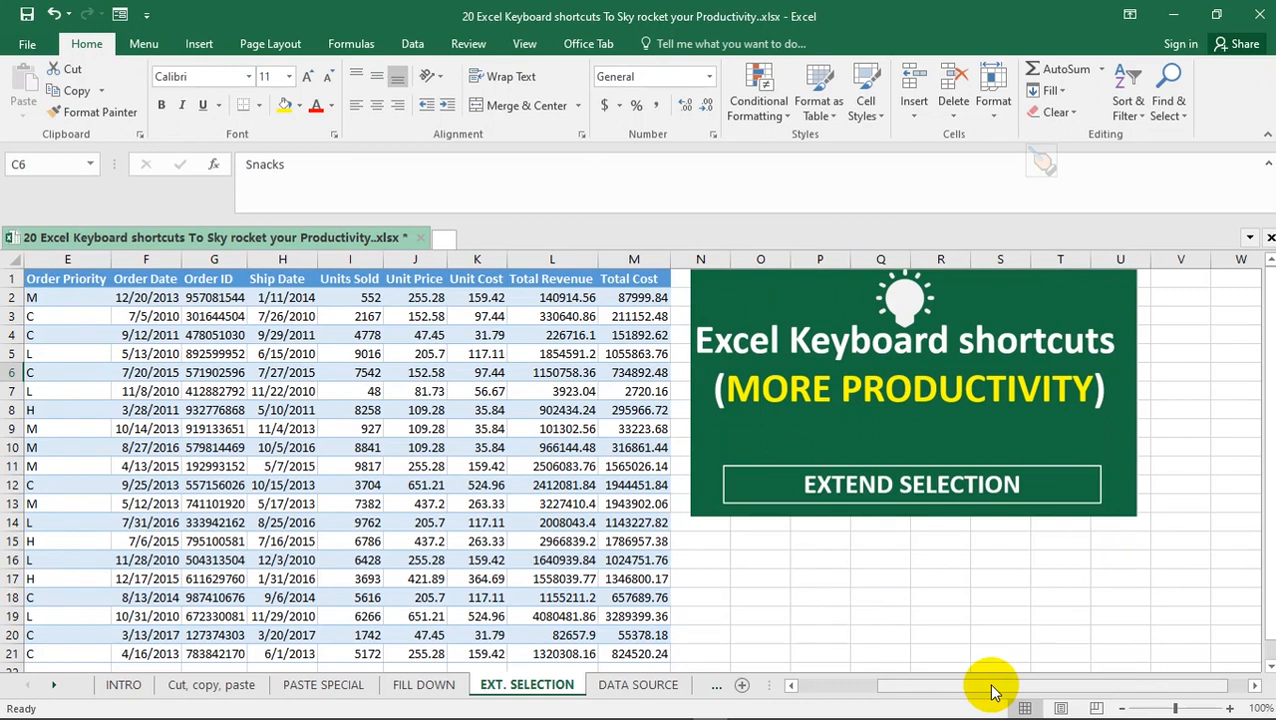
click(850, 690)
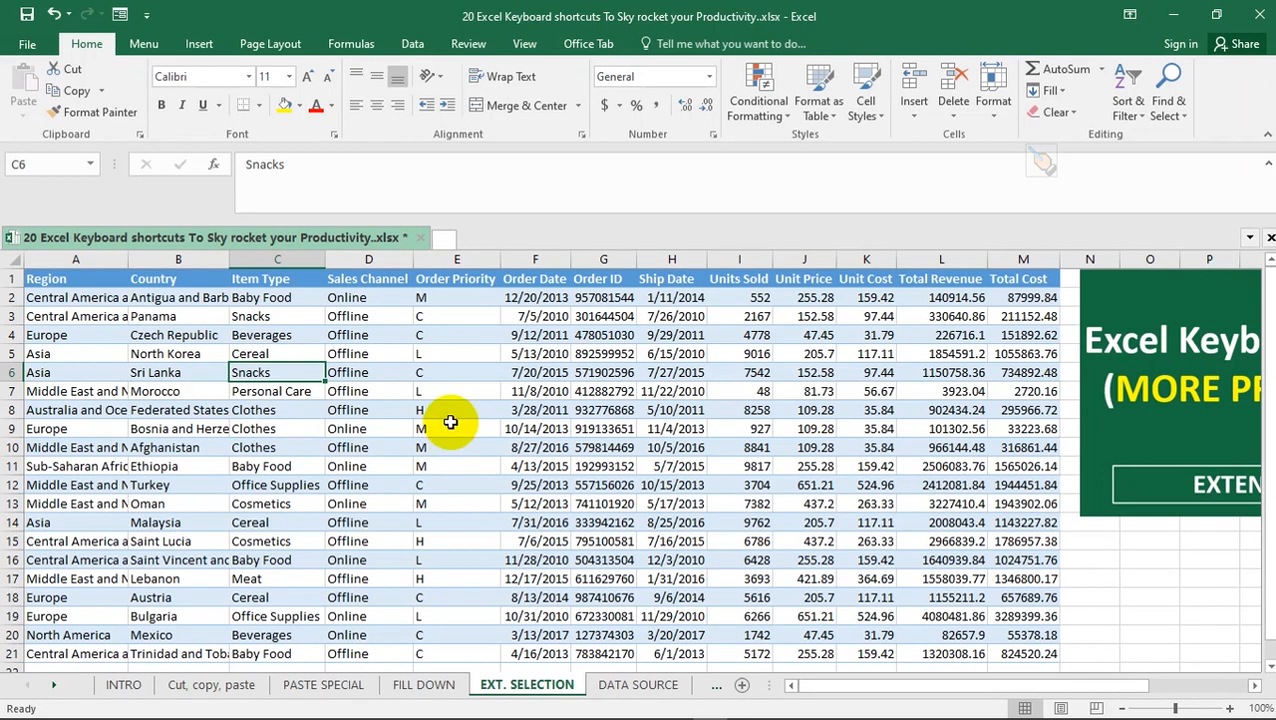
click(443, 466)
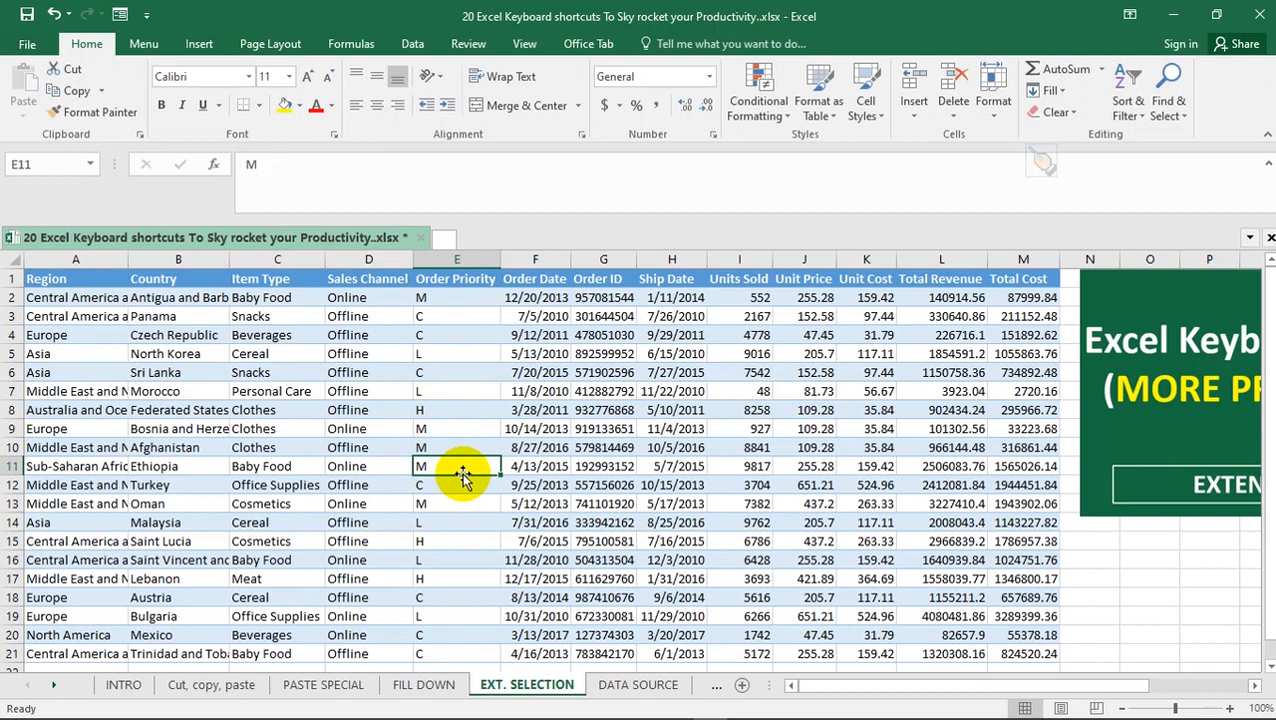
click(464, 519)
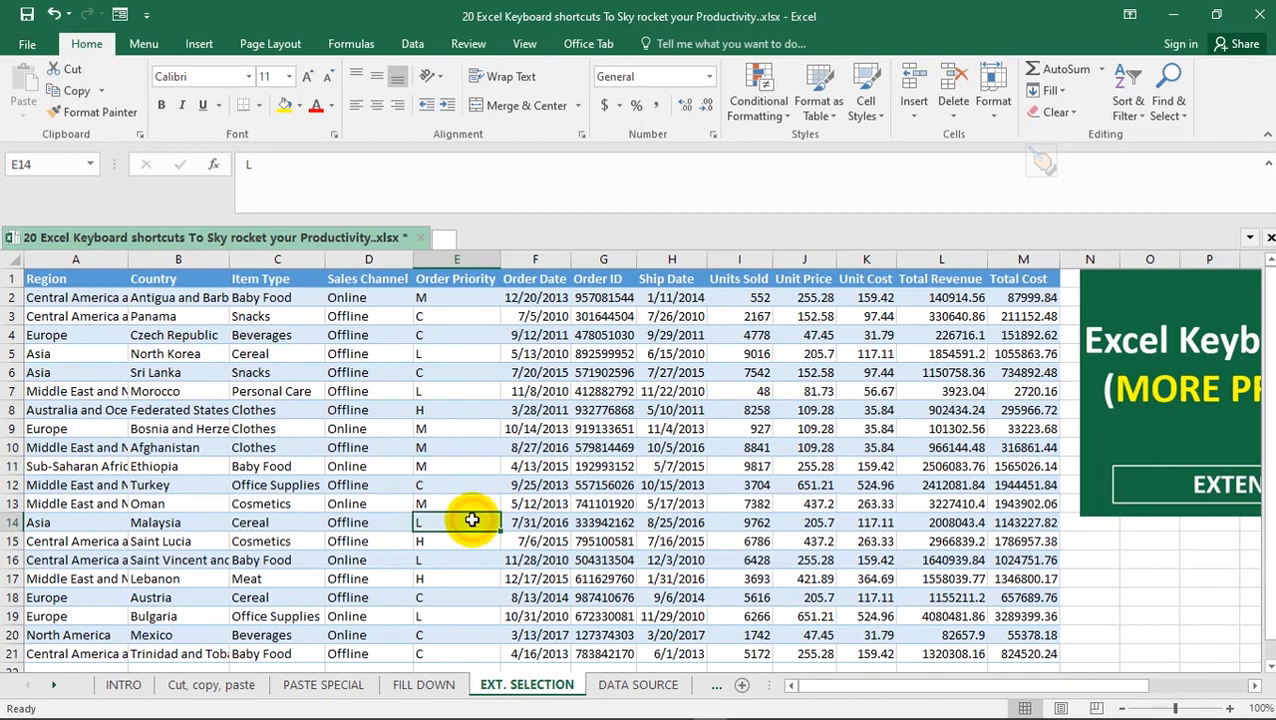
click(585, 503)
click(457, 507)
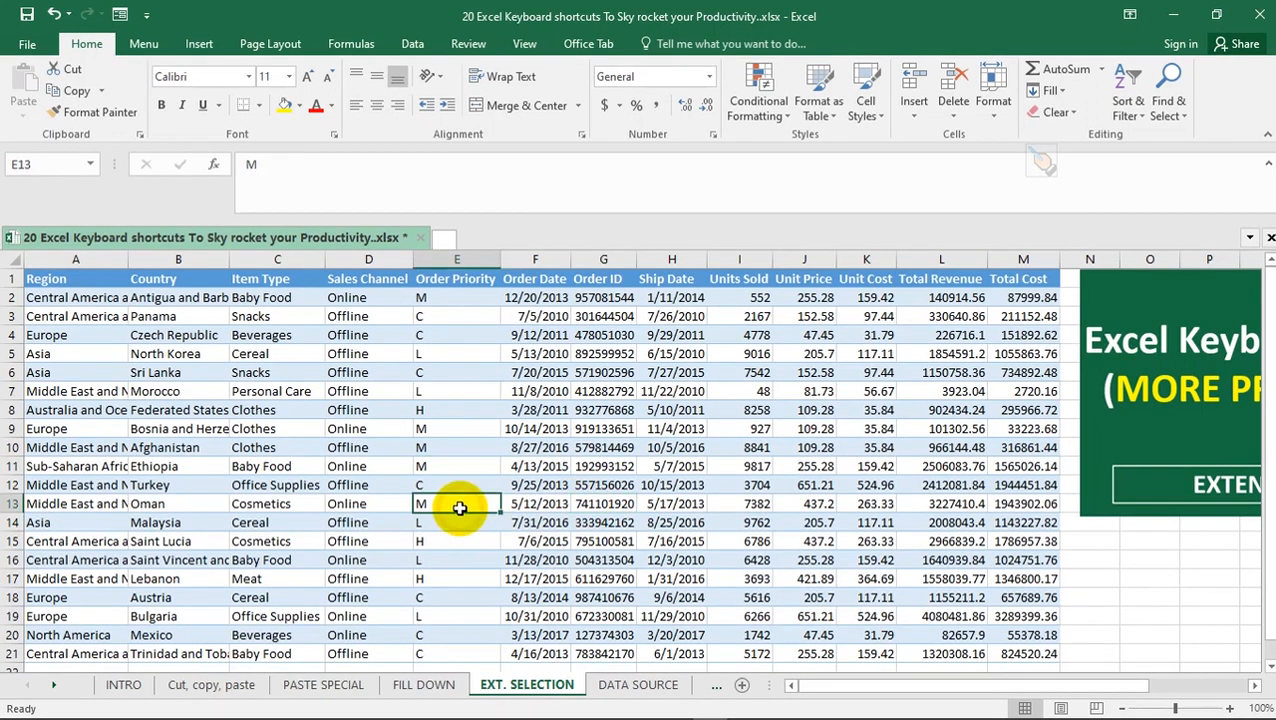
Extend the selection from E13 up to the Order Priority header in E1
key(ctrl)
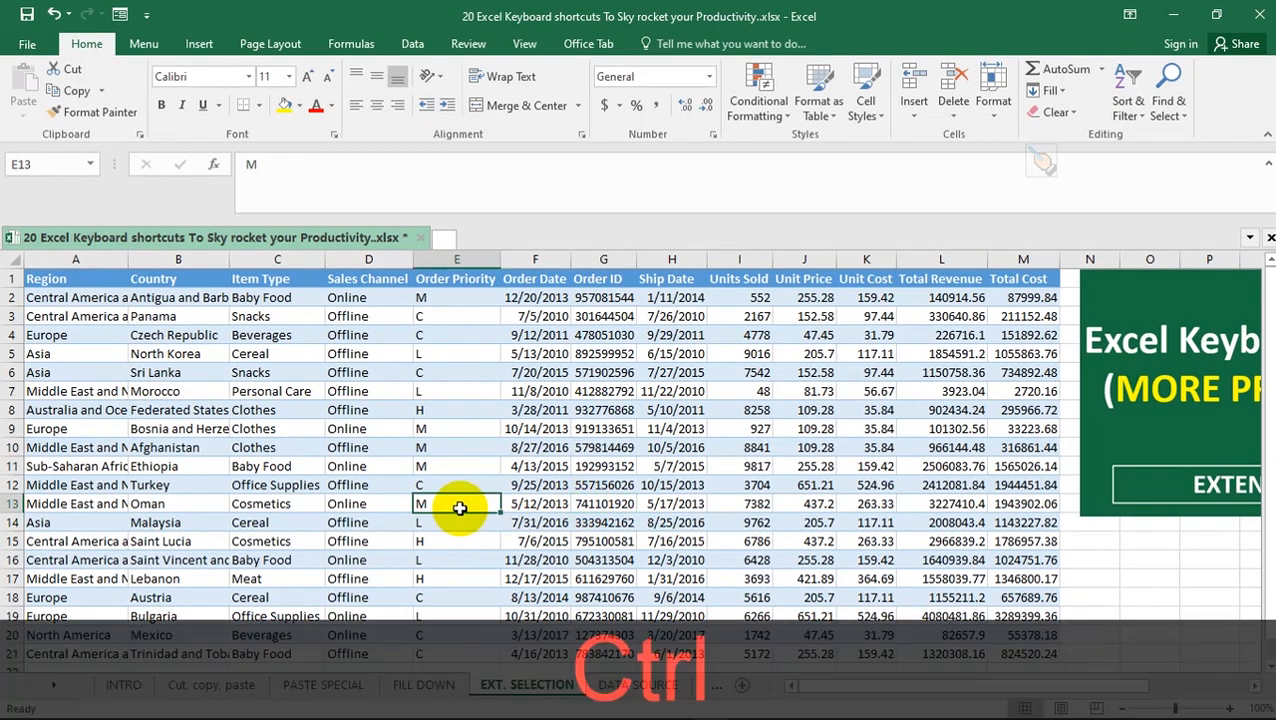
key(ctrl+shift)
key(ctrl+shift+Up)
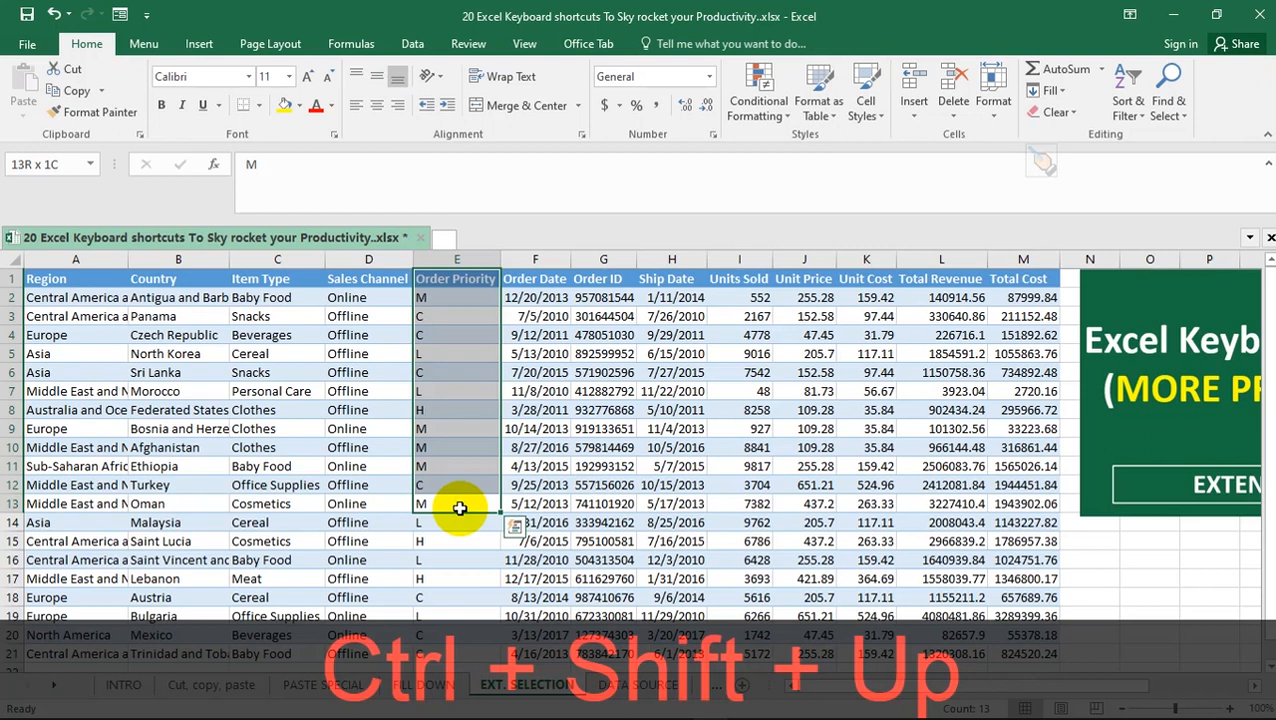
Reselect E13 and extend the selection down to the last filled cell of the Order Priority column
click(459, 508)
key(ctrl)
key(ctrl+shift+Down)
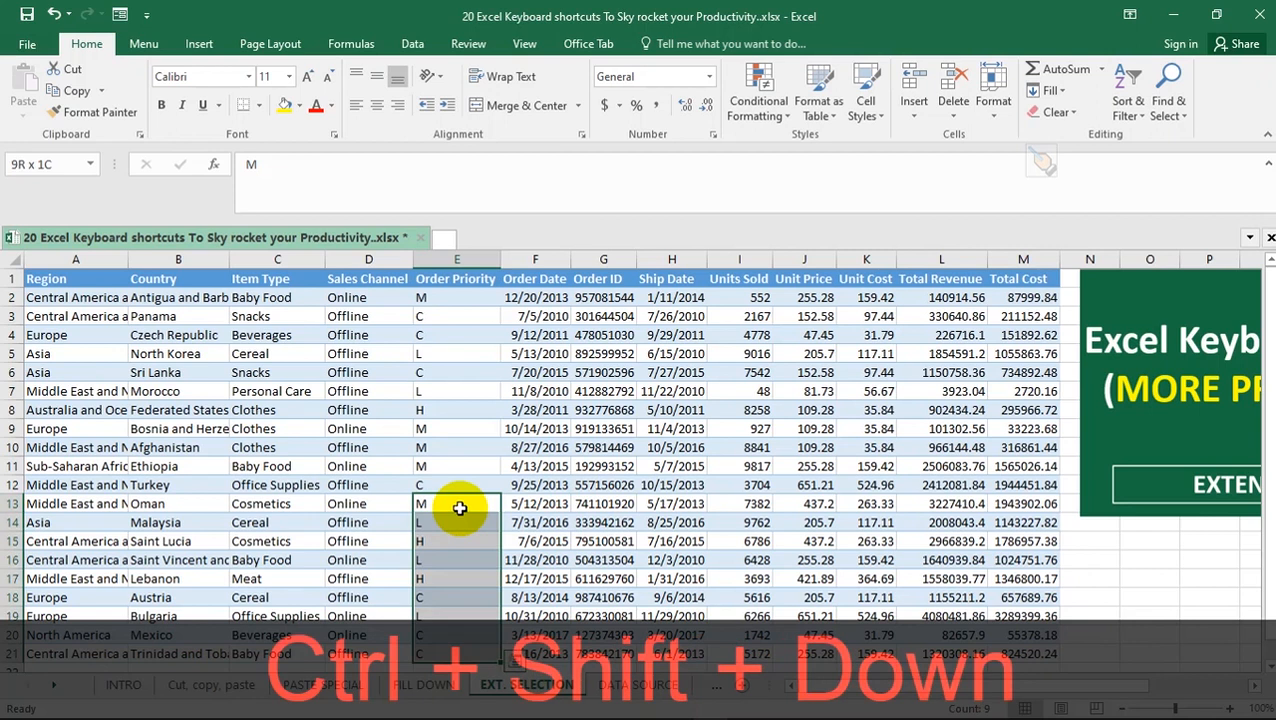
Reselect E13 and extend the selection leftward along row 13 to the Region entry in A13
click(459, 508)
key(ctrl)
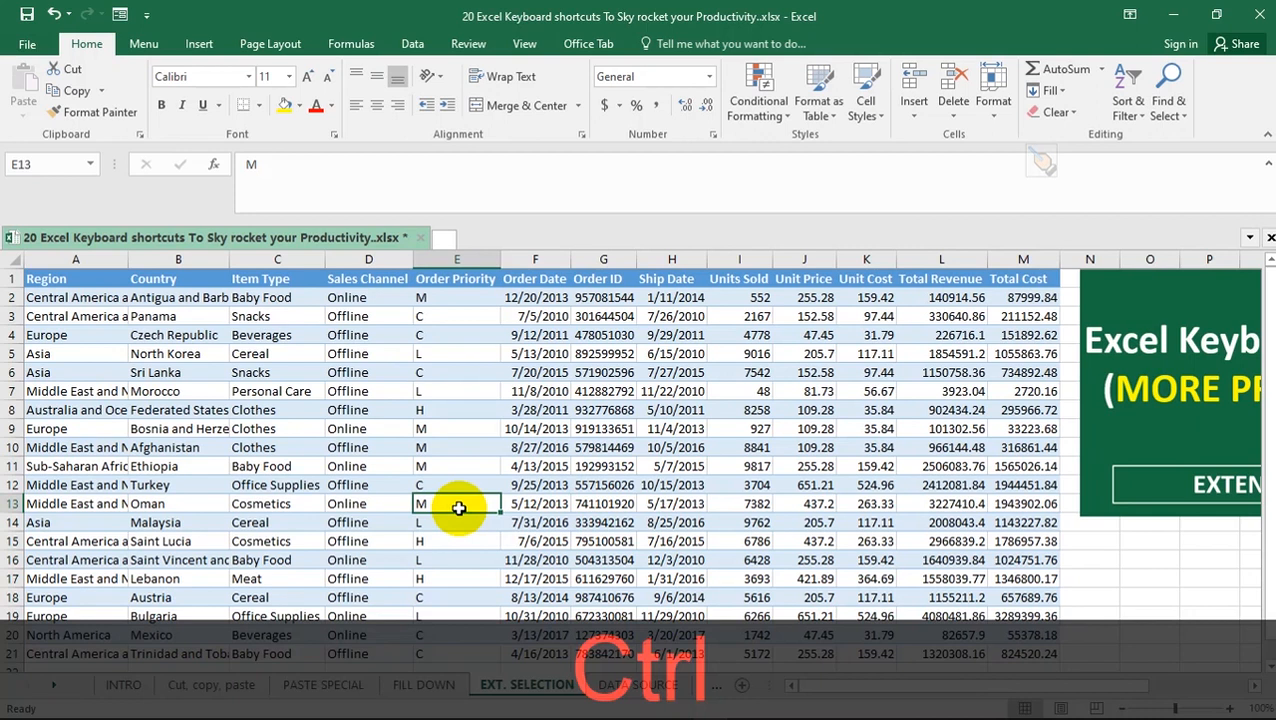
key(ctrl+shift+Left)
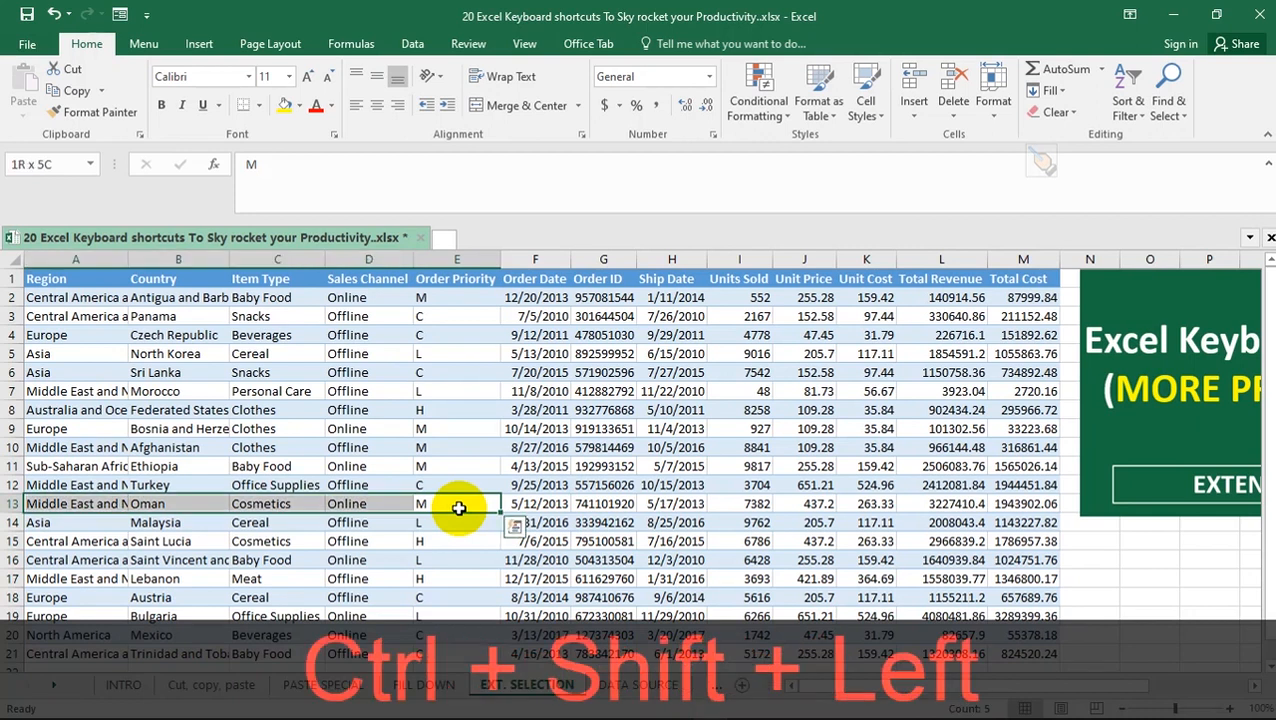
Move to F13 and extend the selection rightward to the last filled cell of row 13
key(Right)
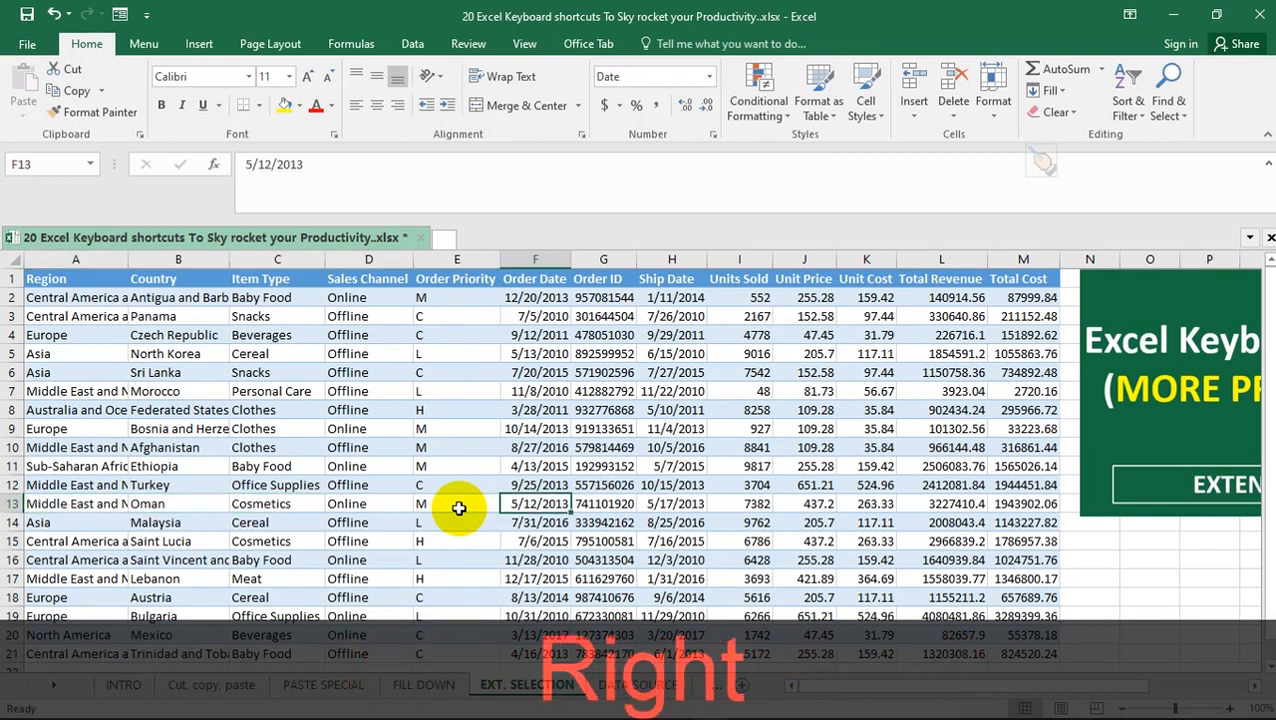
key(ctrl)
key(ctrl+shift+Right)
Reselect E13 and extend the selection up to the Order Priority header in E1
click(458, 506)
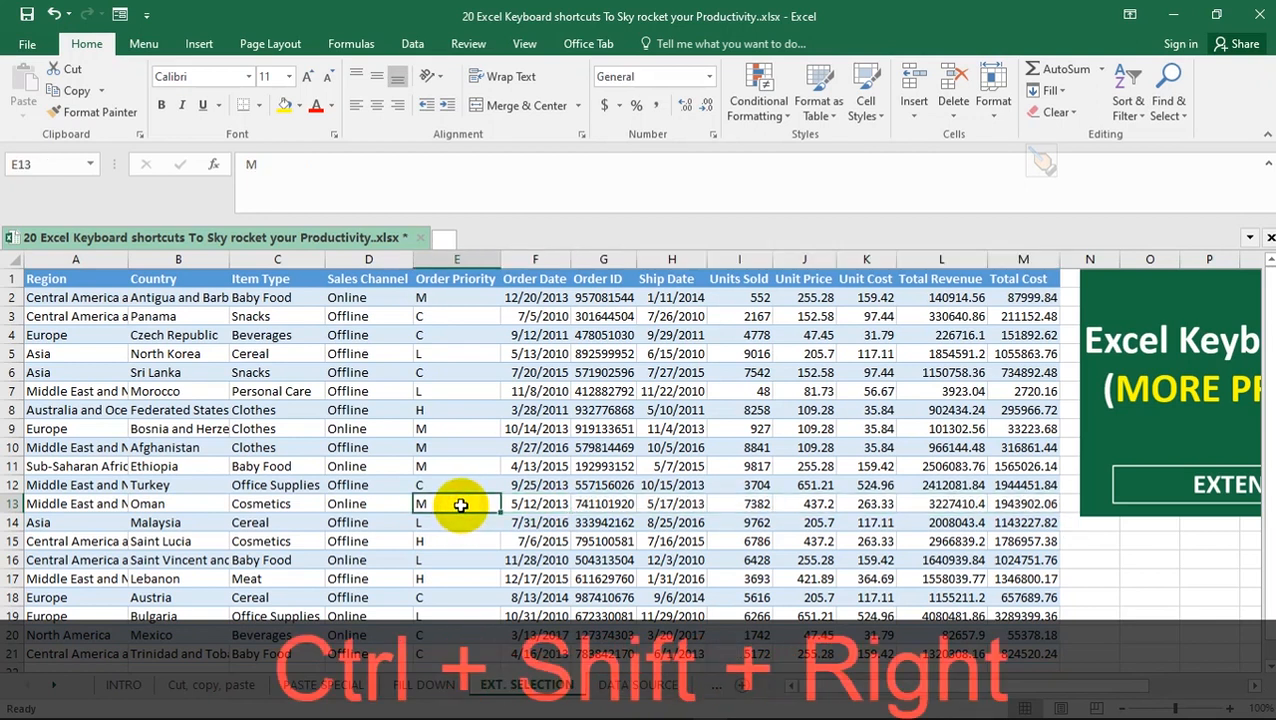
key(ctrl)
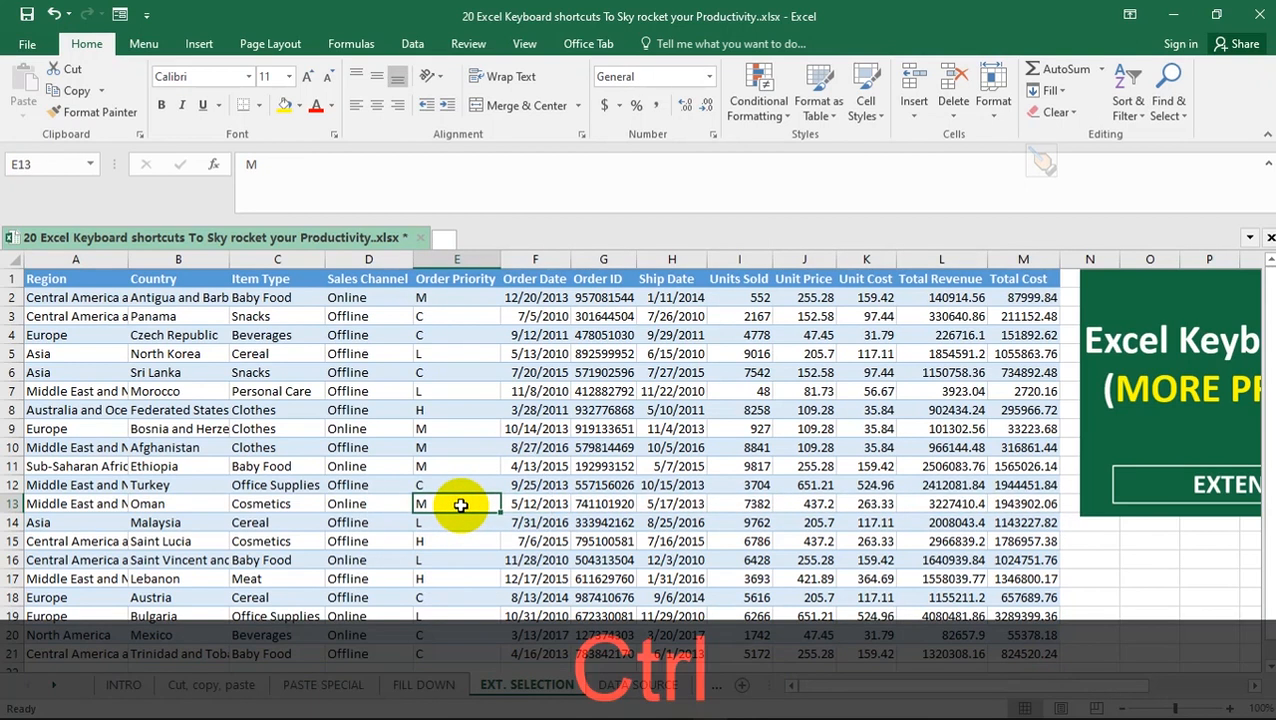
key(ctrl+shift+Up)
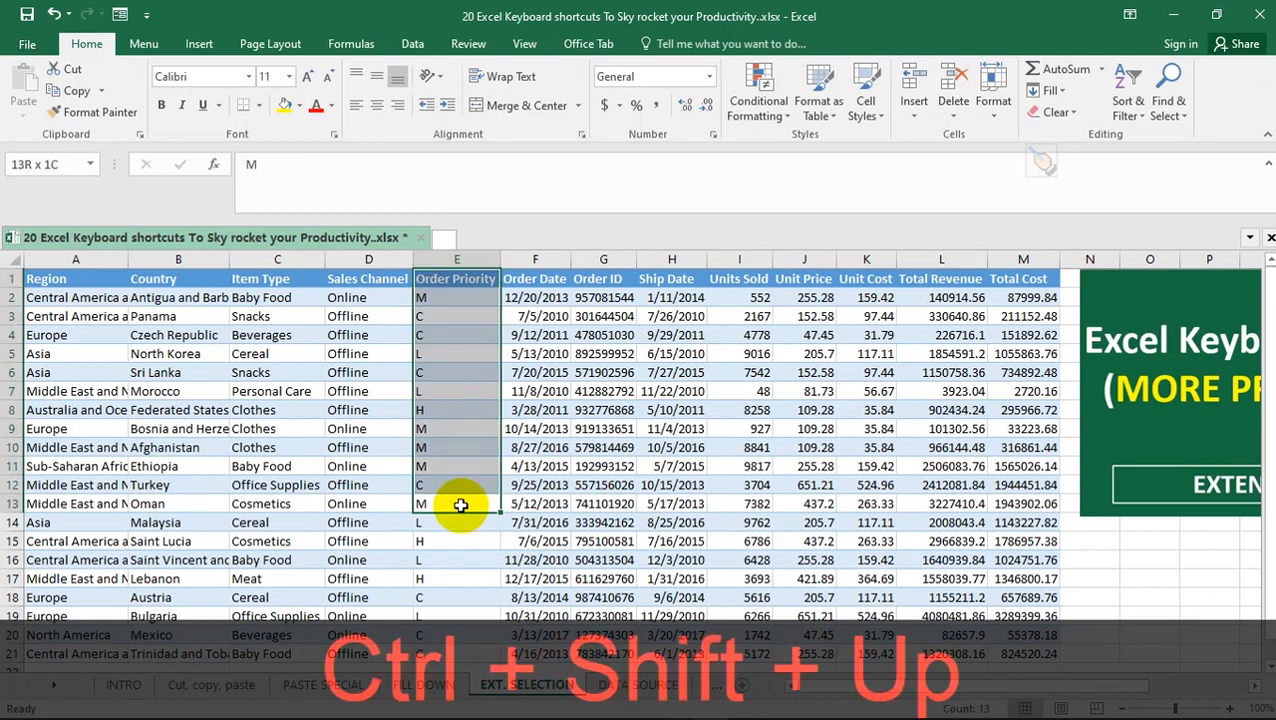
Select upward from E14 to the header row, extend the block right to Total Cost, and switch it left to Region
ctrl+click(466, 522)
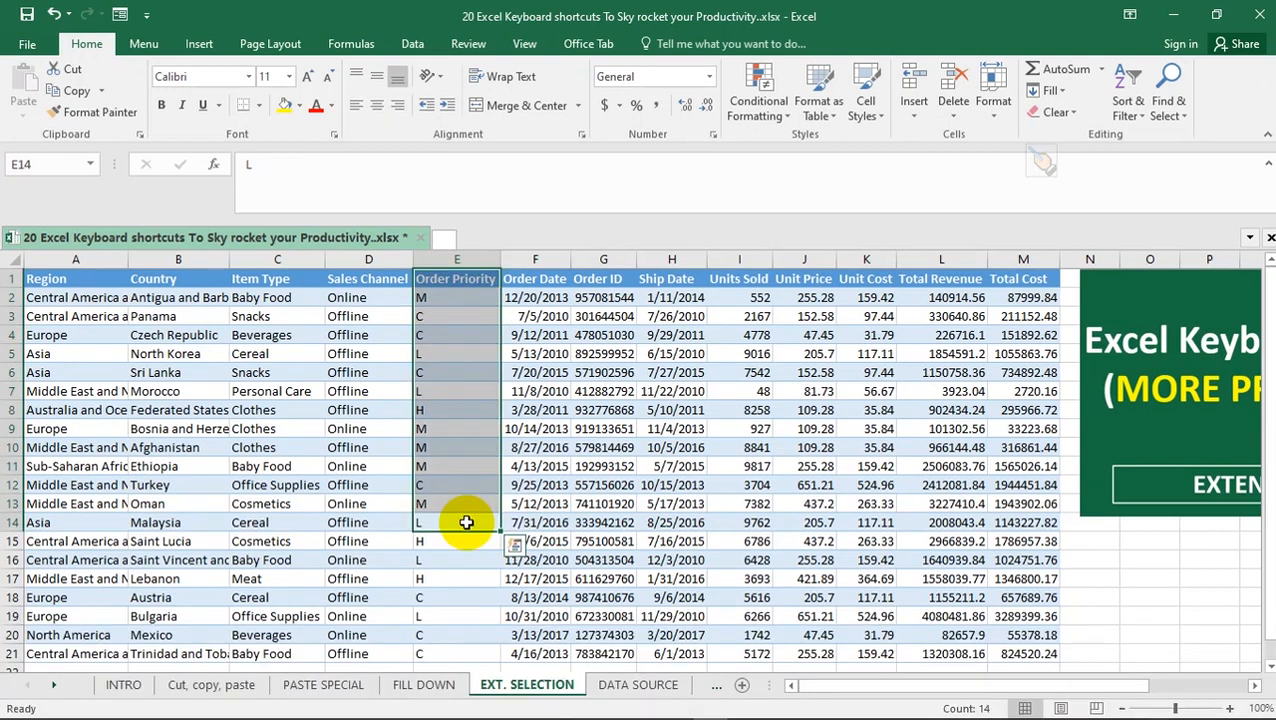
key(ctrl)
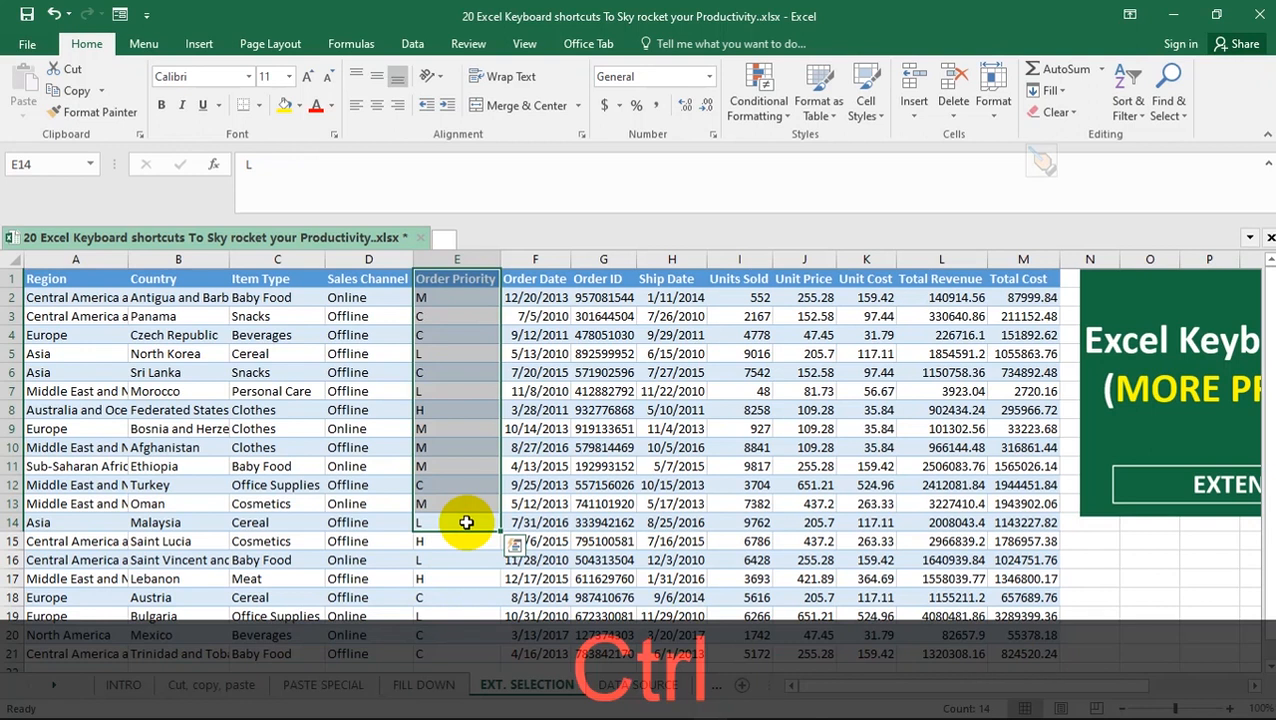
key(ctrl+shift+Right)
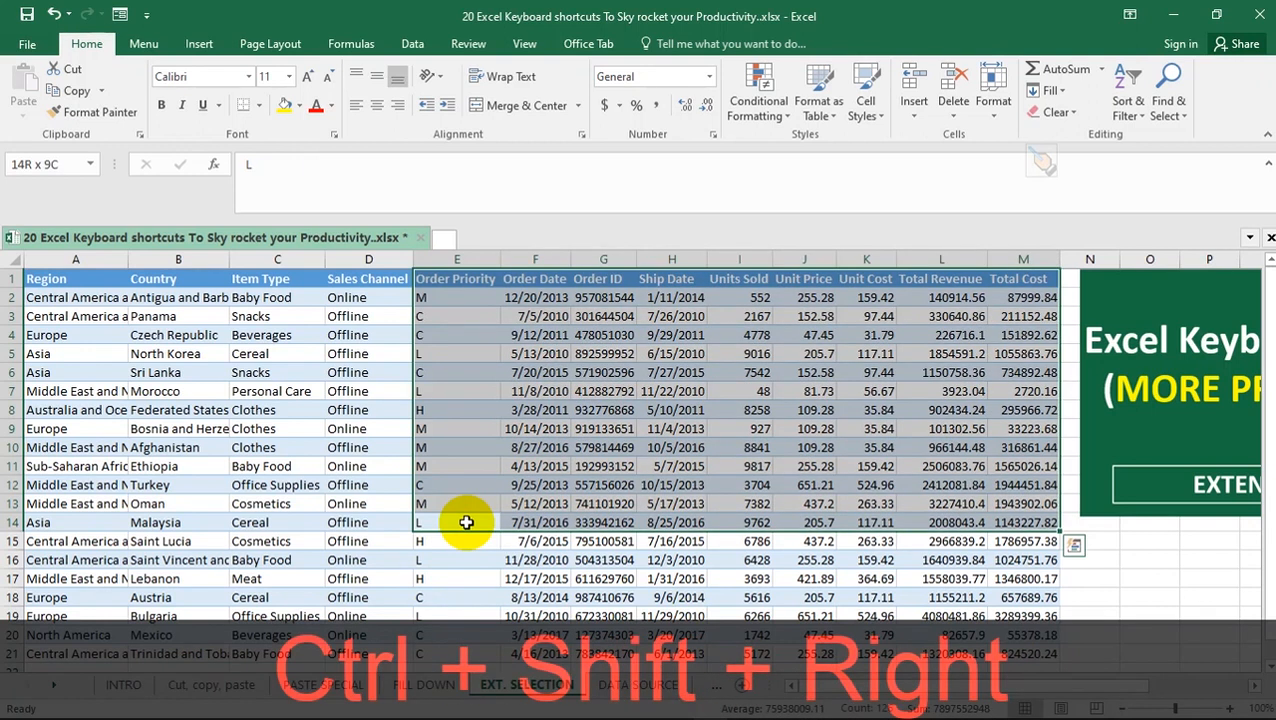
key(ctrl+shift+Left)
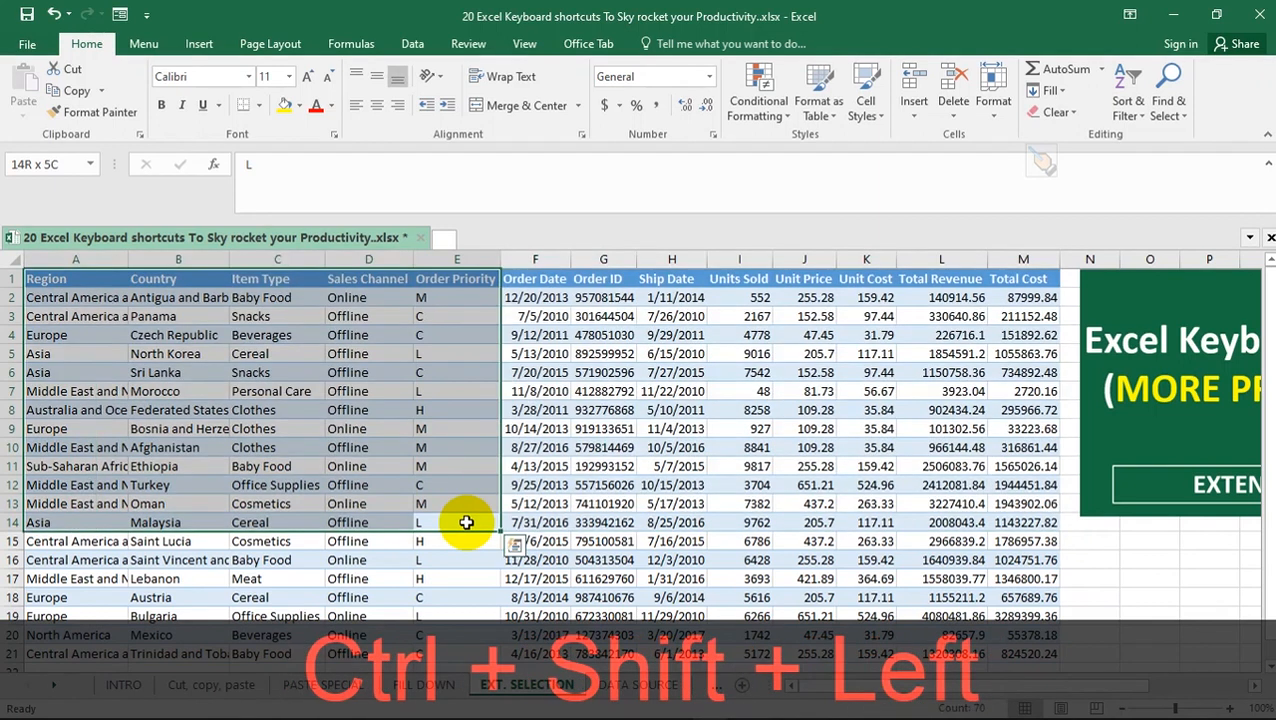
Keep extending the selection from E14 to the table's edges, alternating between down, right, left and up and ending down and right
key(ctrl+shift+Down)
key(ctrl+shift+Right)
key(ctrl+shift+Left)
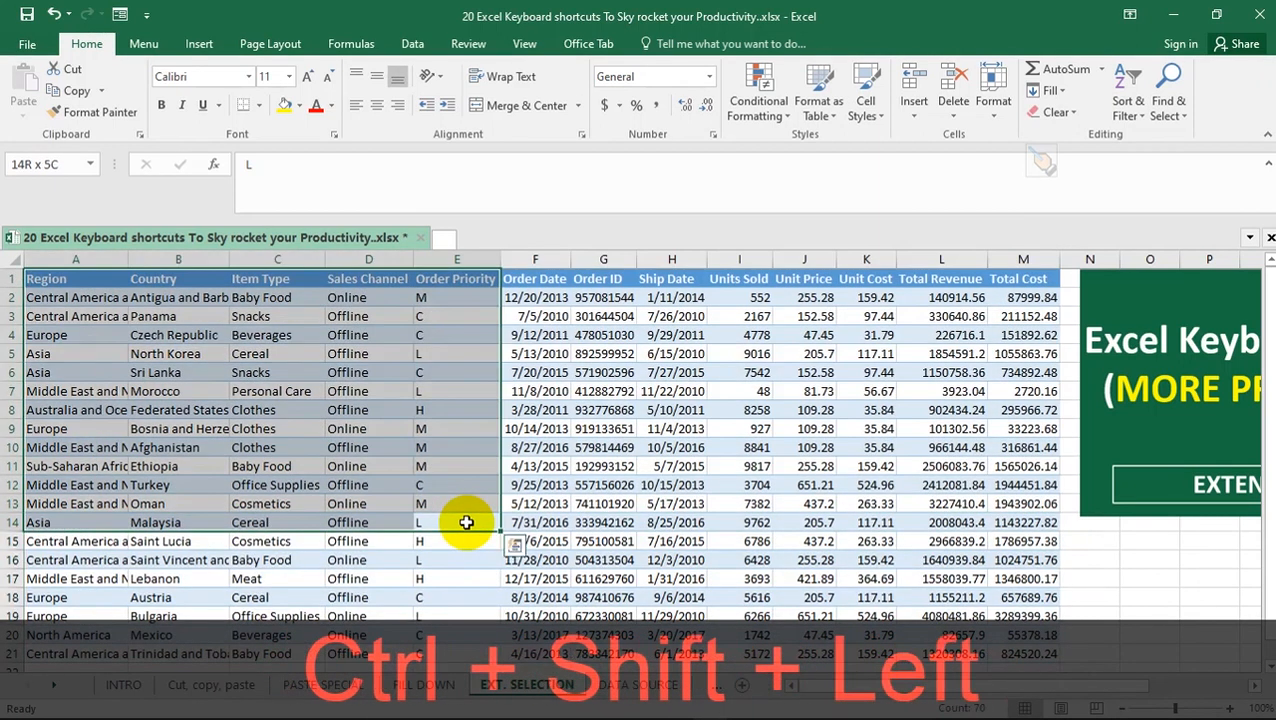
key(ctrl+shift+Down)
key(ctrl+shift+Right)
key(ctrl+shift+Up)
key(ctrl+shift+Left)
key(ctrl+shift+Down)
key(ctrl+shift+Right)
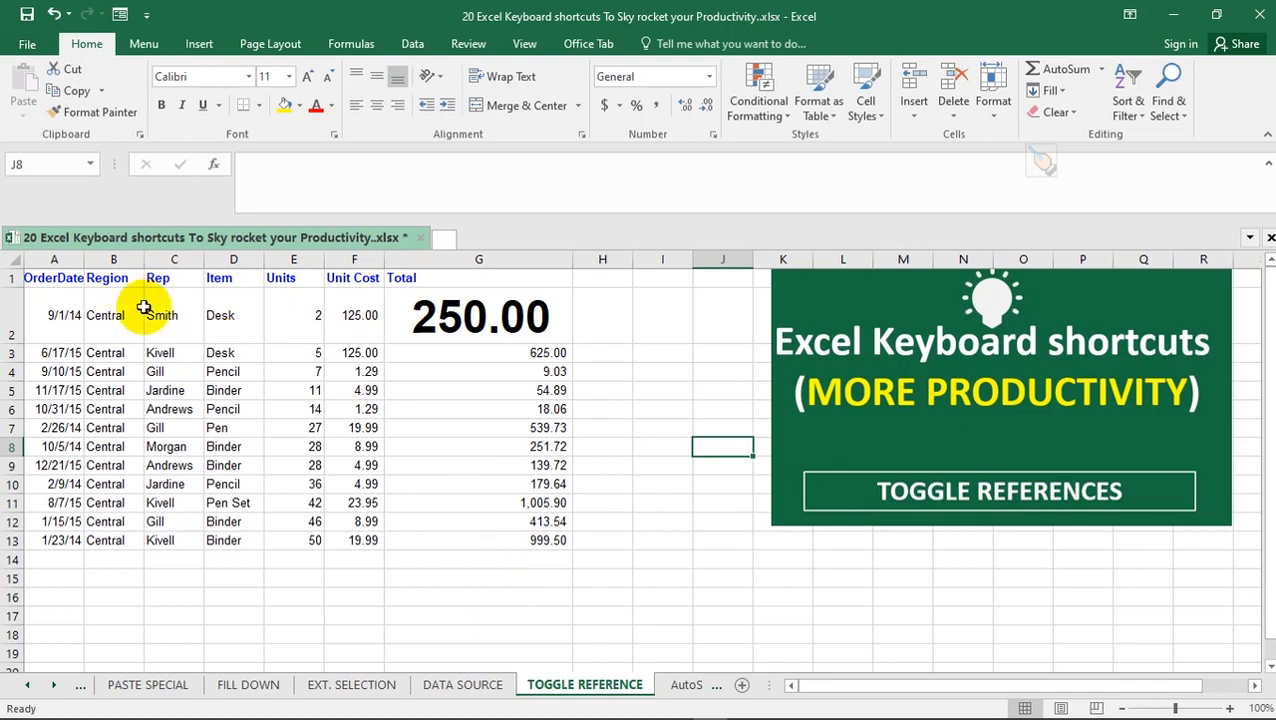
On the TOGGLE REFERENCE sheet, inspect the Total formulas in G2, G3 and G4, returning to G2
click(445, 317)
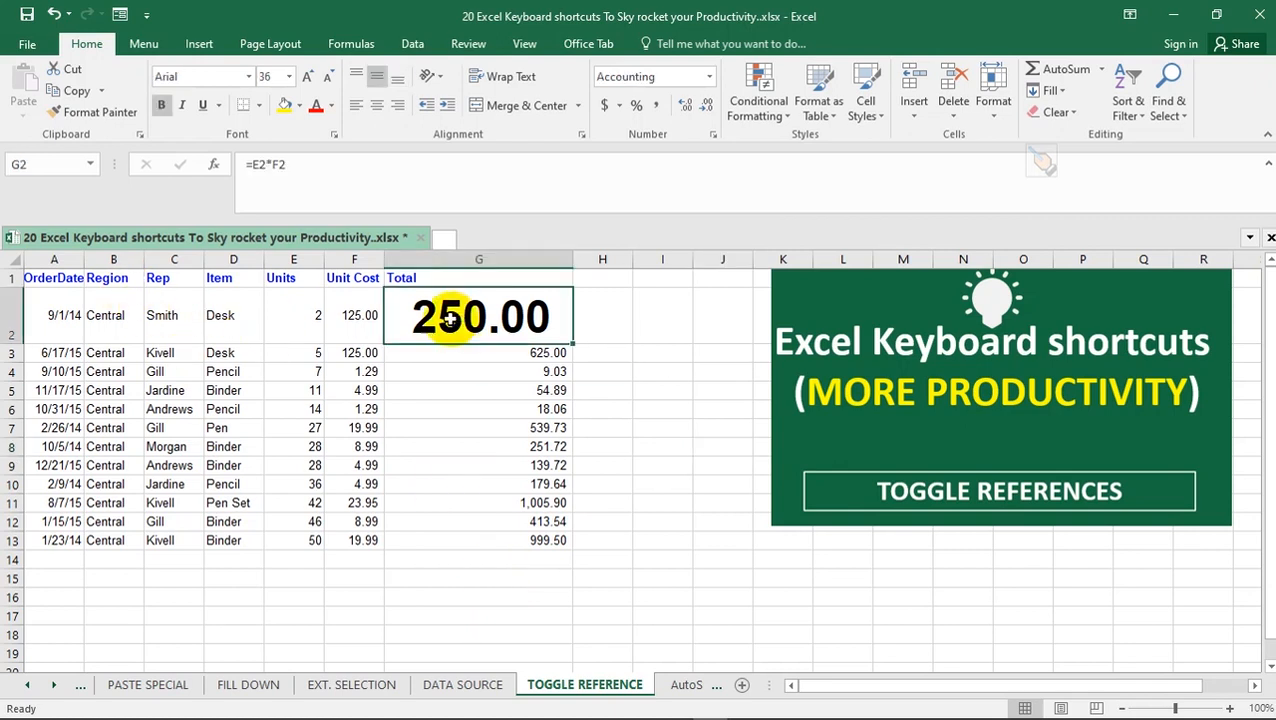
click(465, 349)
click(464, 377)
click(414, 318)
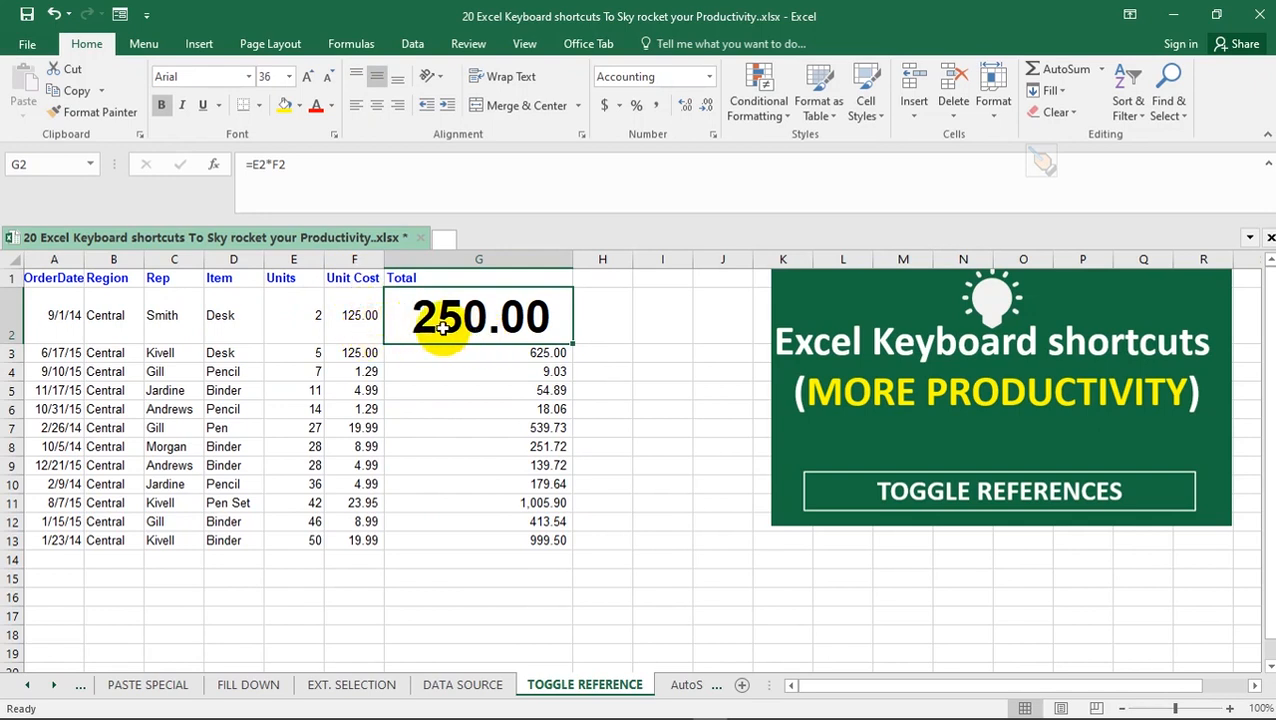
Try making the E2 reference in G2's formula absolute by adding dollar signs manually to form $E$2
click(262, 168)
double_click(259, 166)
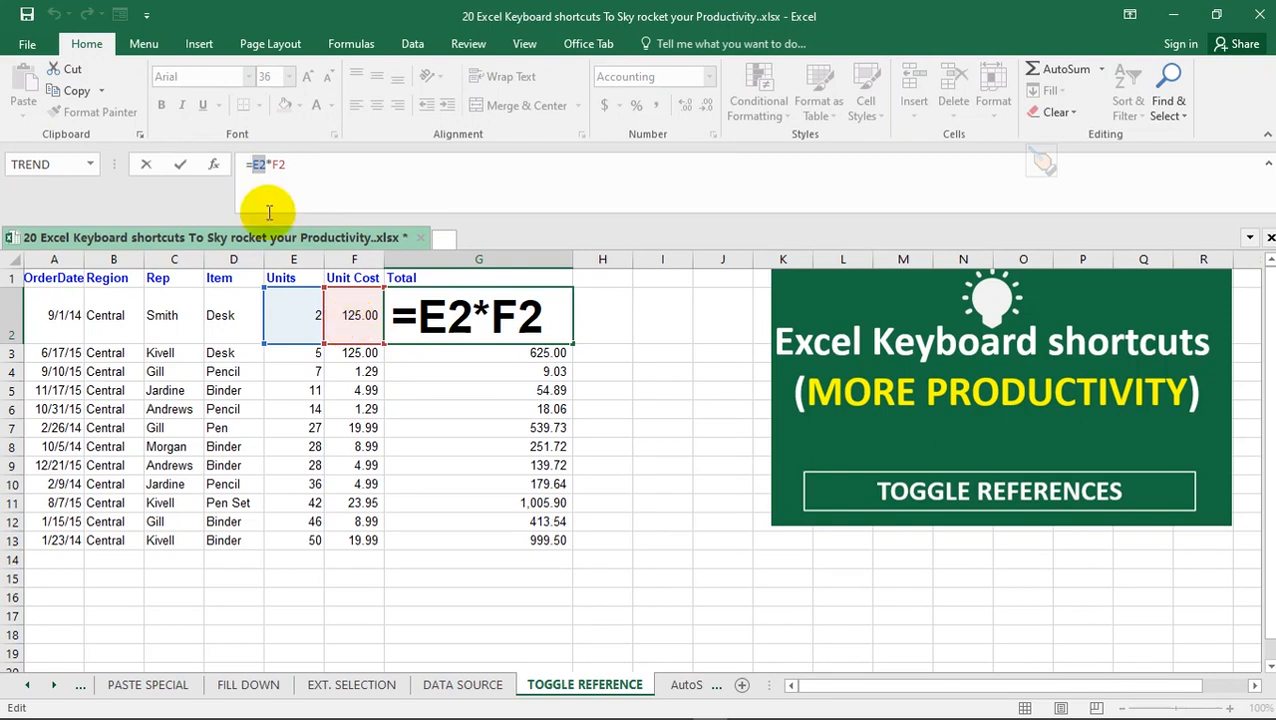
click(253, 167)
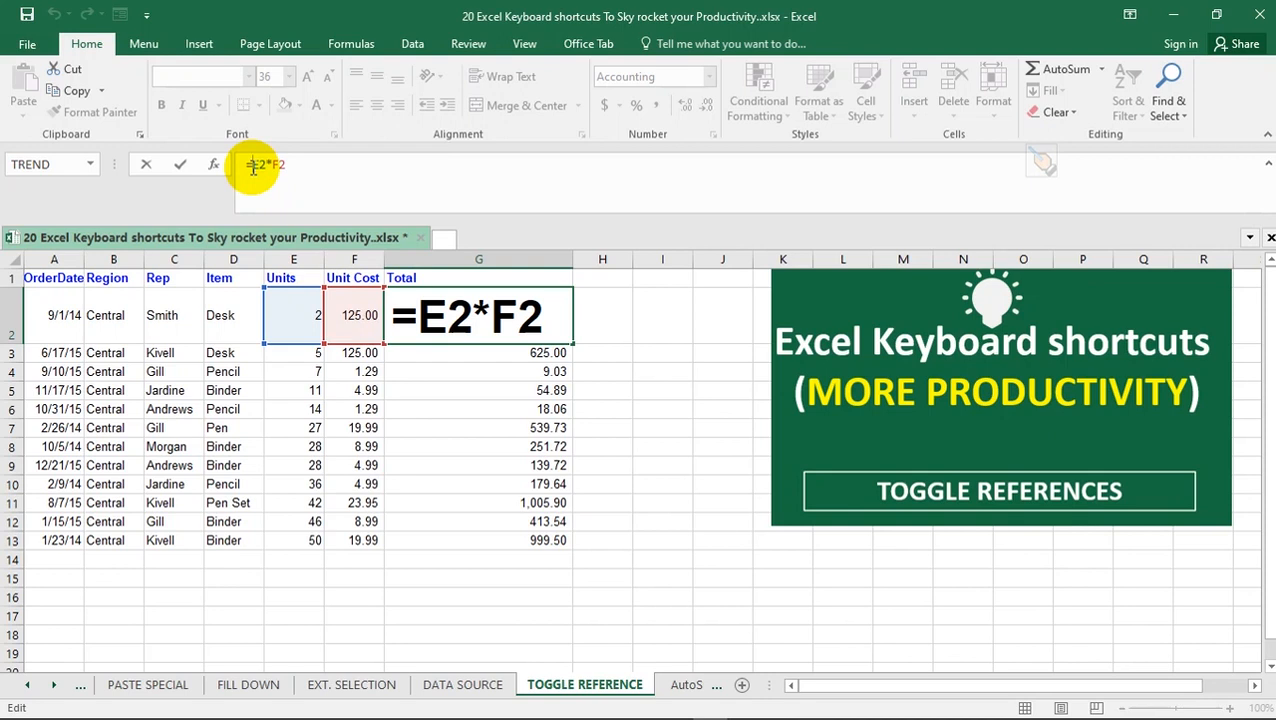
text($)
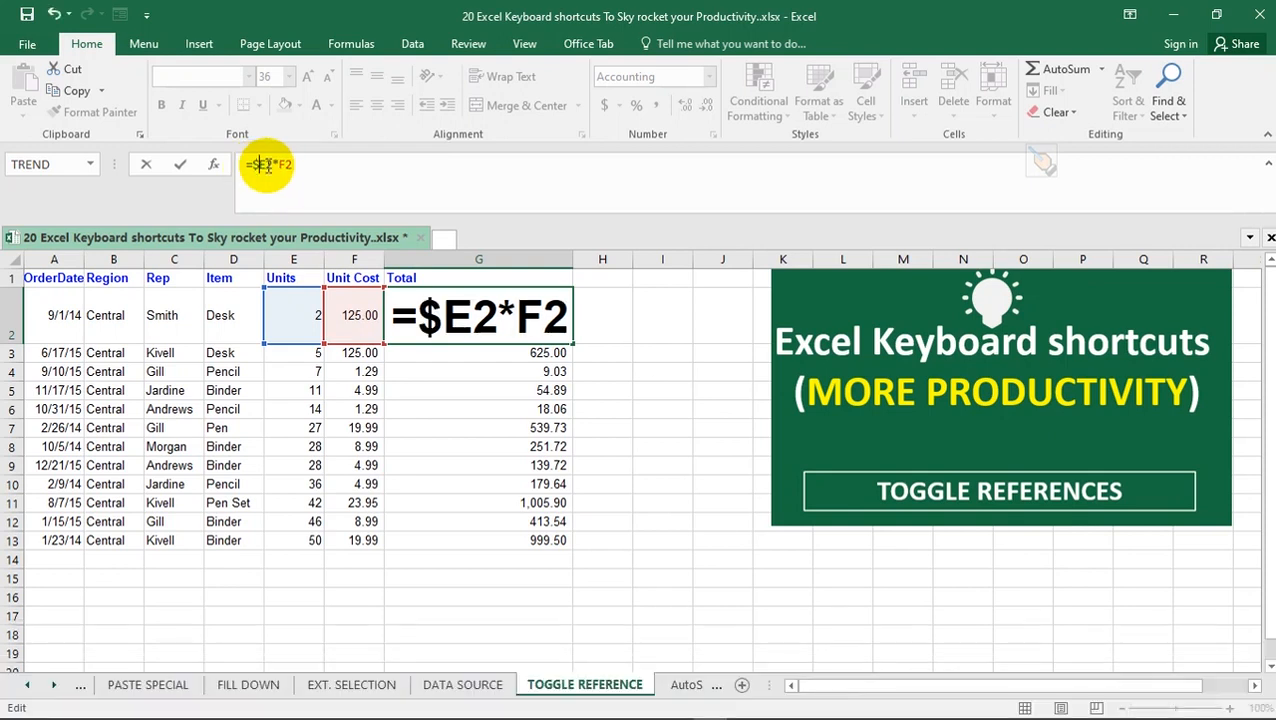
click(272, 165)
text($)
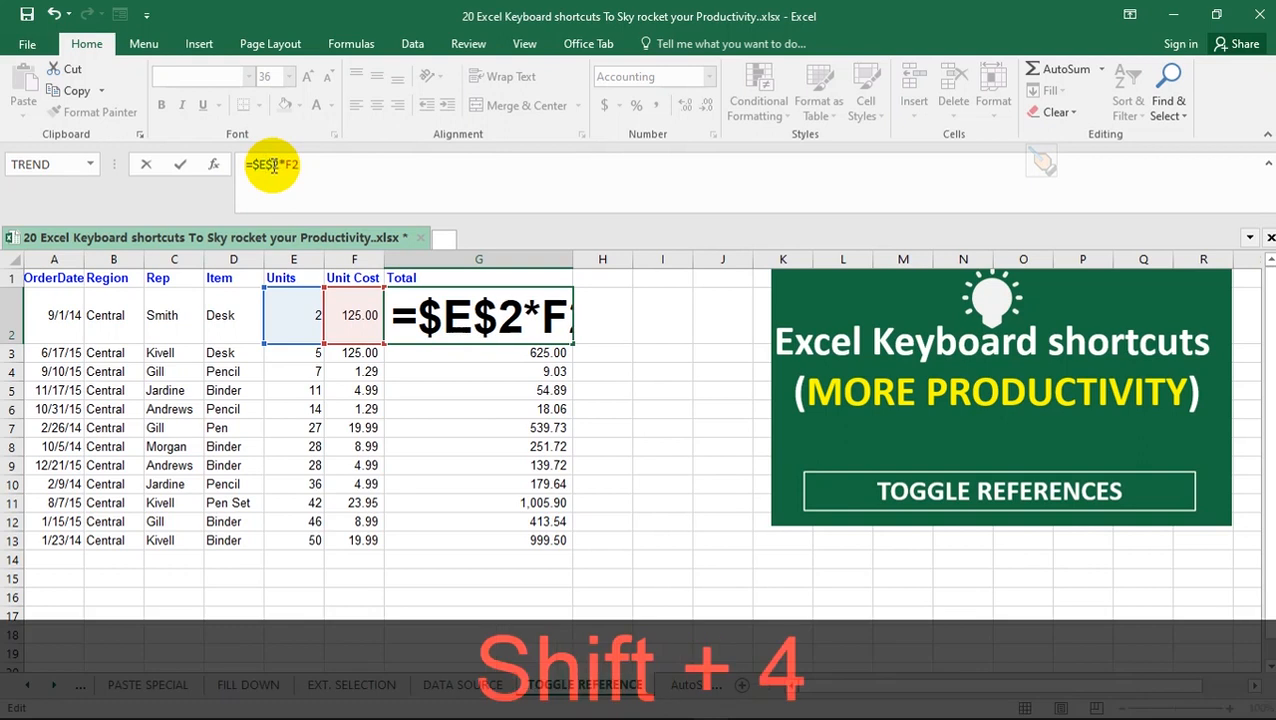
key(Escape)
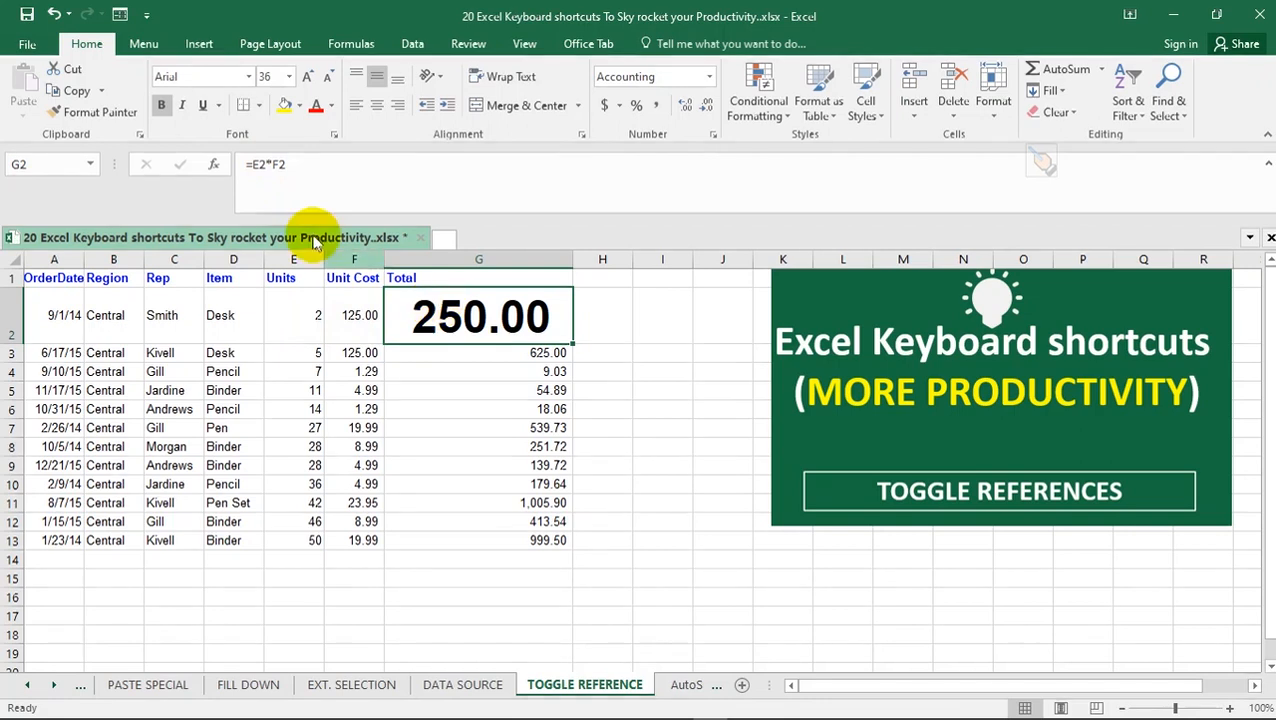
Toggle only the E2 reference in G2's formula to the absolute form $E$2
click(266, 166)
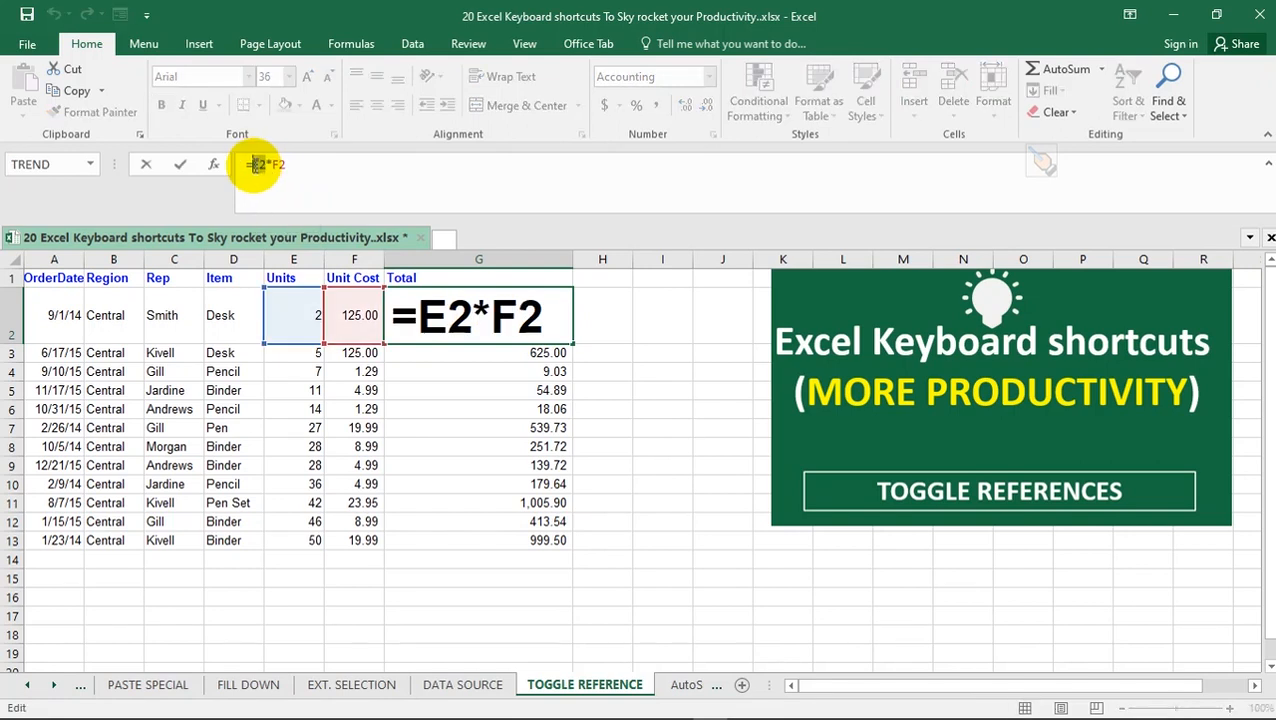
key(F4)
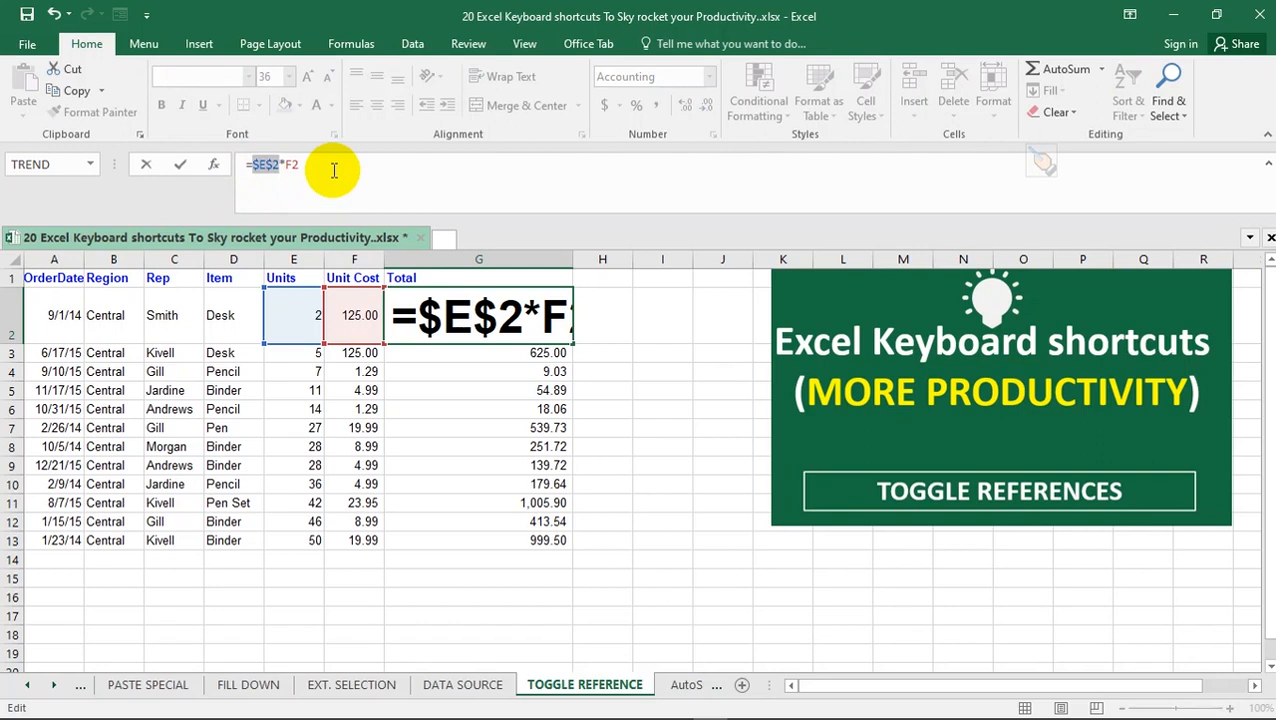
click(334, 170)
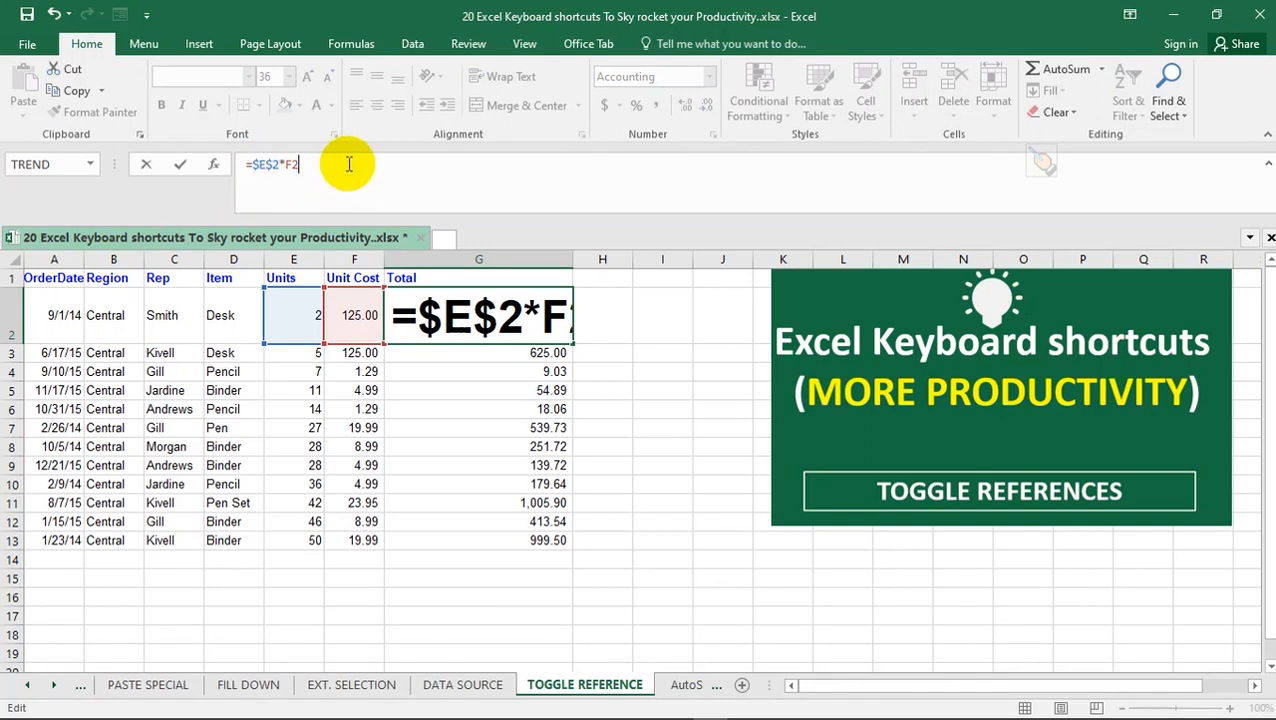
Toggle both references in G2's formula to absolute together and commit it as =$E$2*$F$2
drag(345, 162, 257, 162)
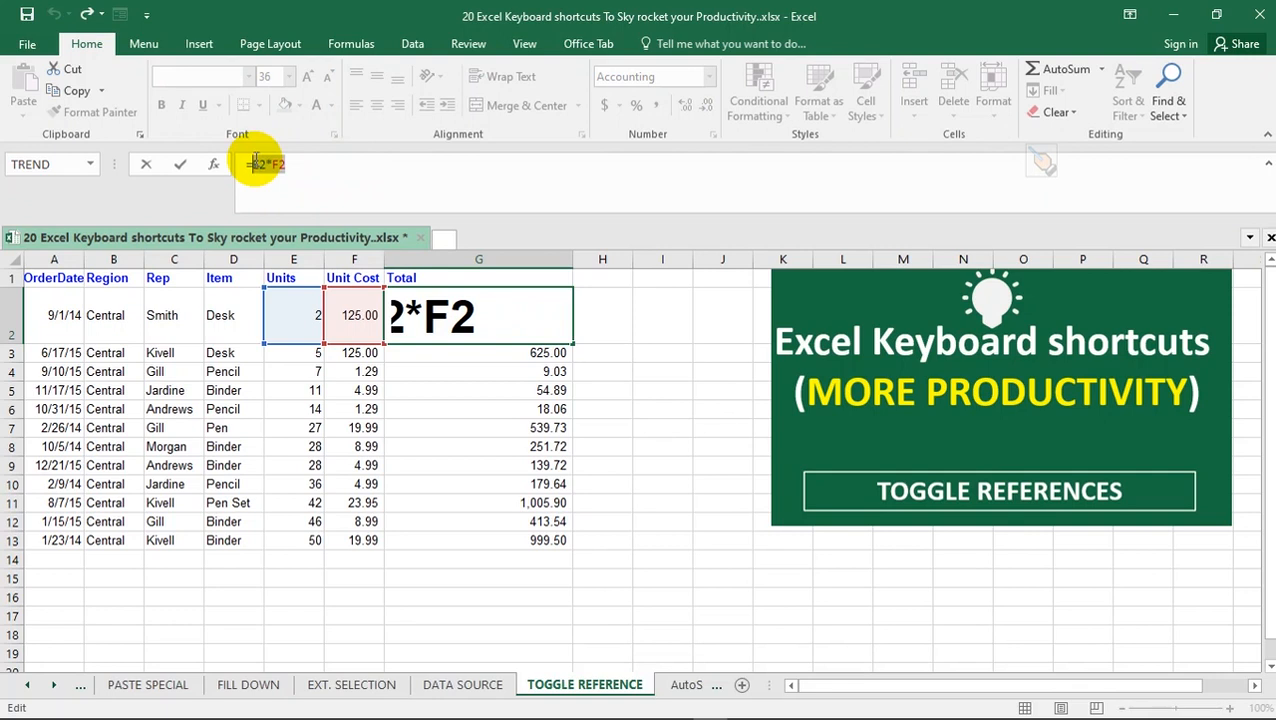
key(F4)
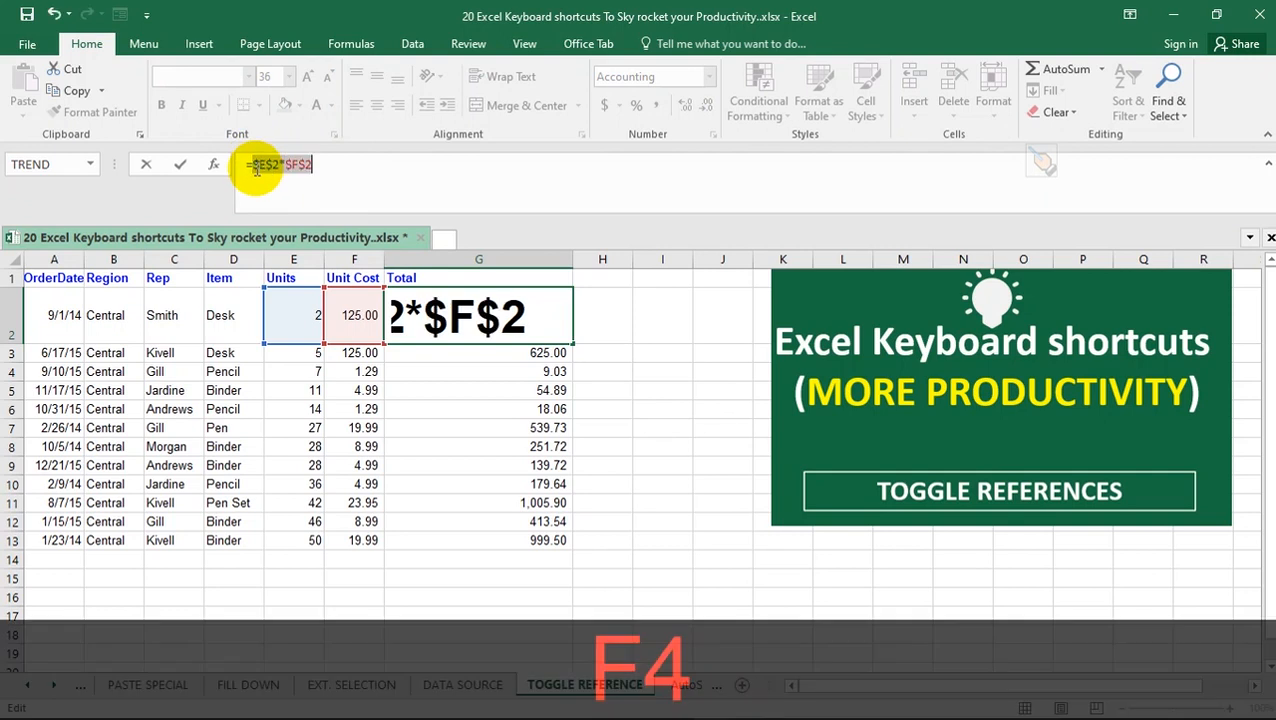
click(333, 164)
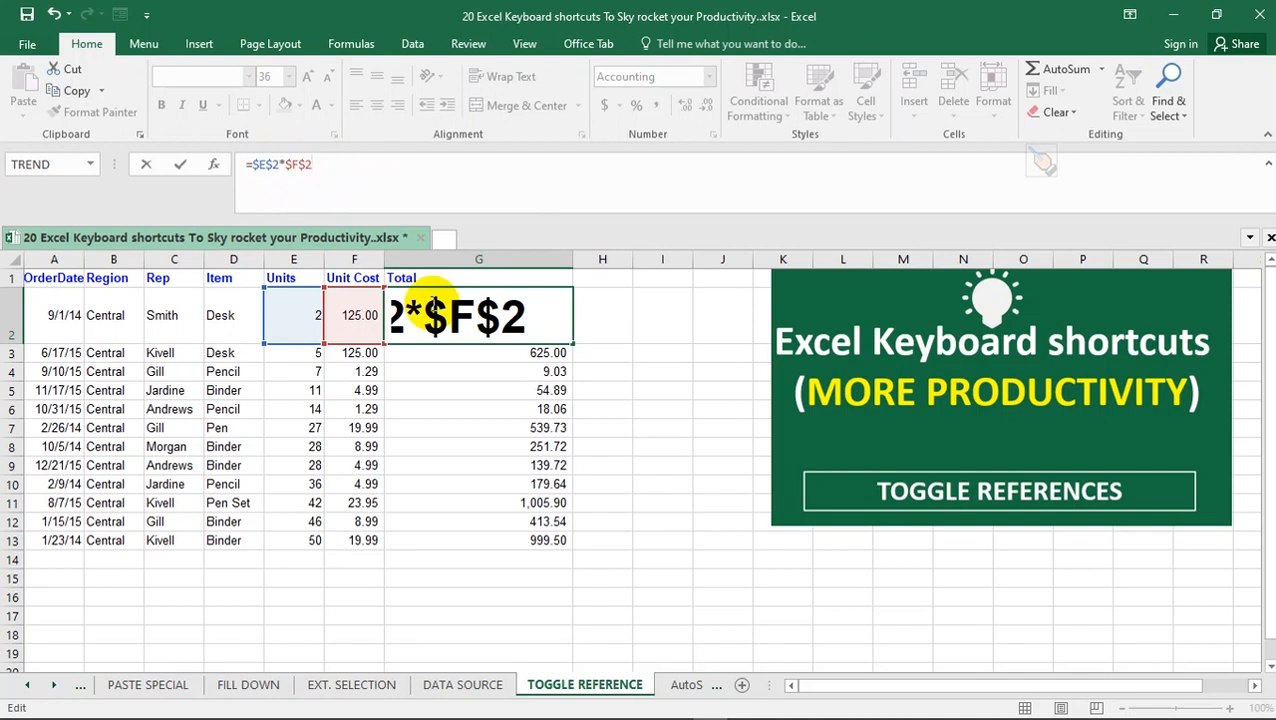
key(Return)
Reselect G2, show formulas across the sheet, and compare its absolute references with the relative ones in G3
click(465, 306)
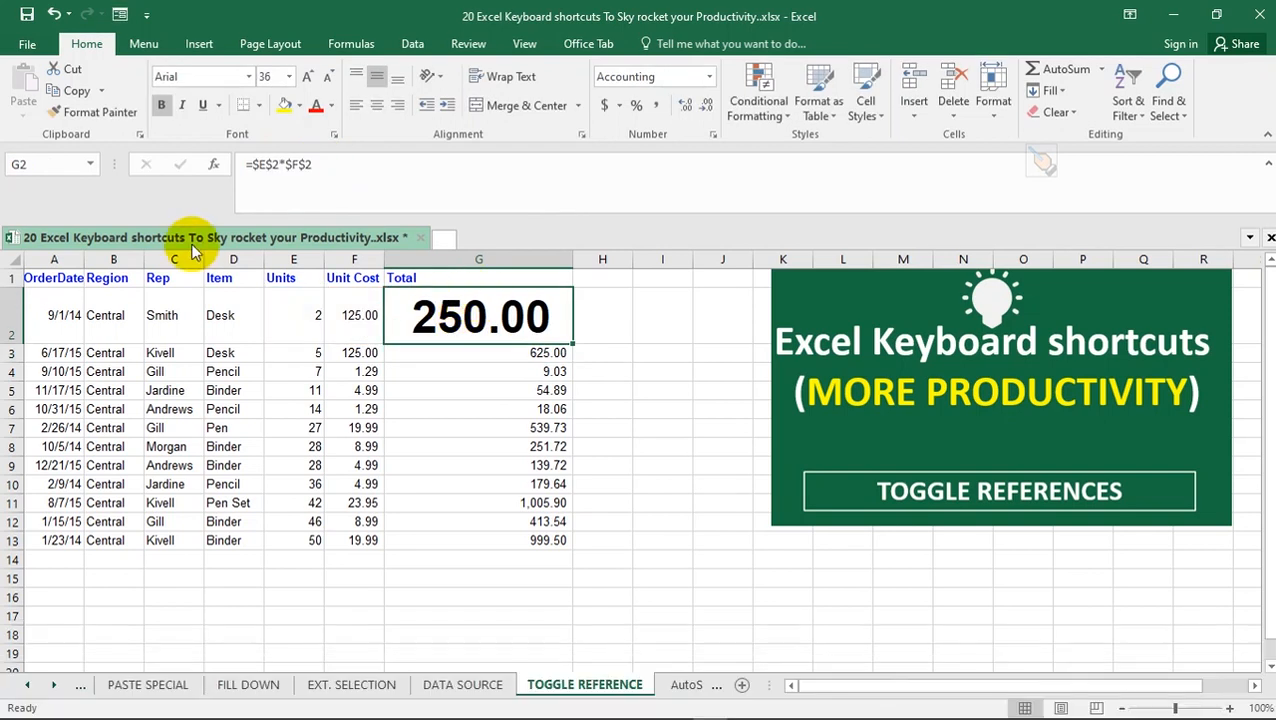
key(ctrl+grave)
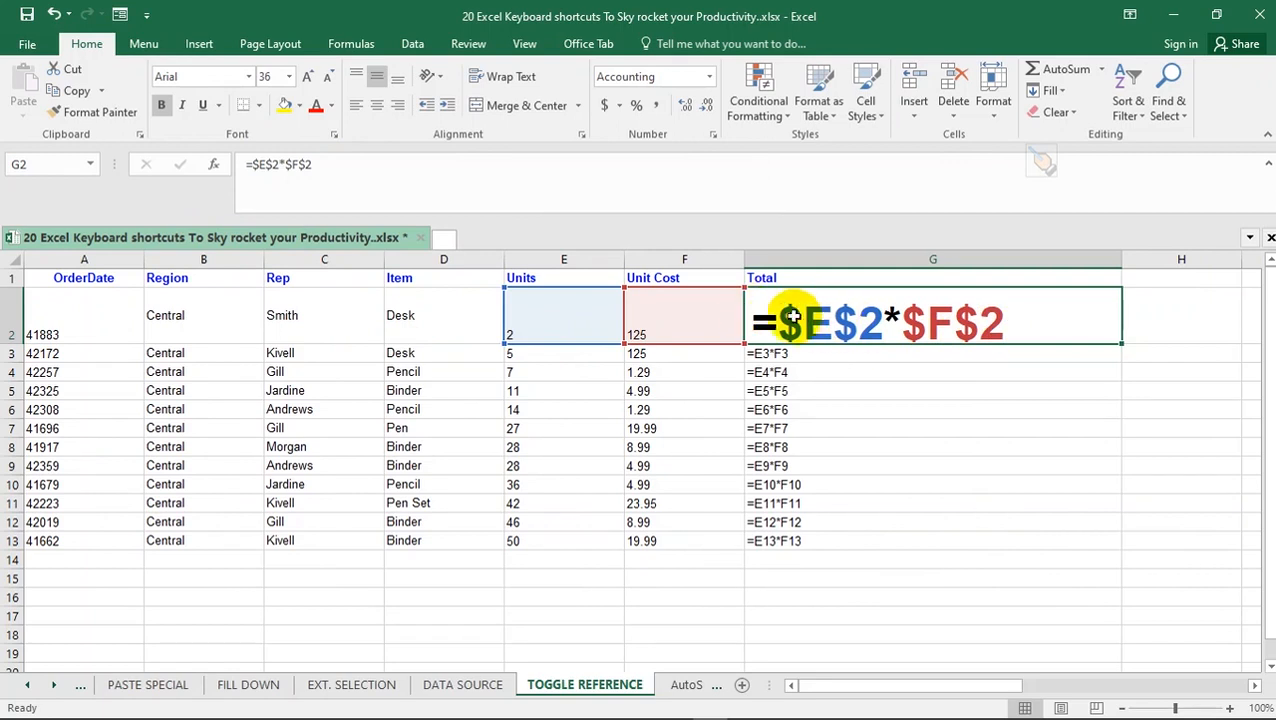
click(794, 356)
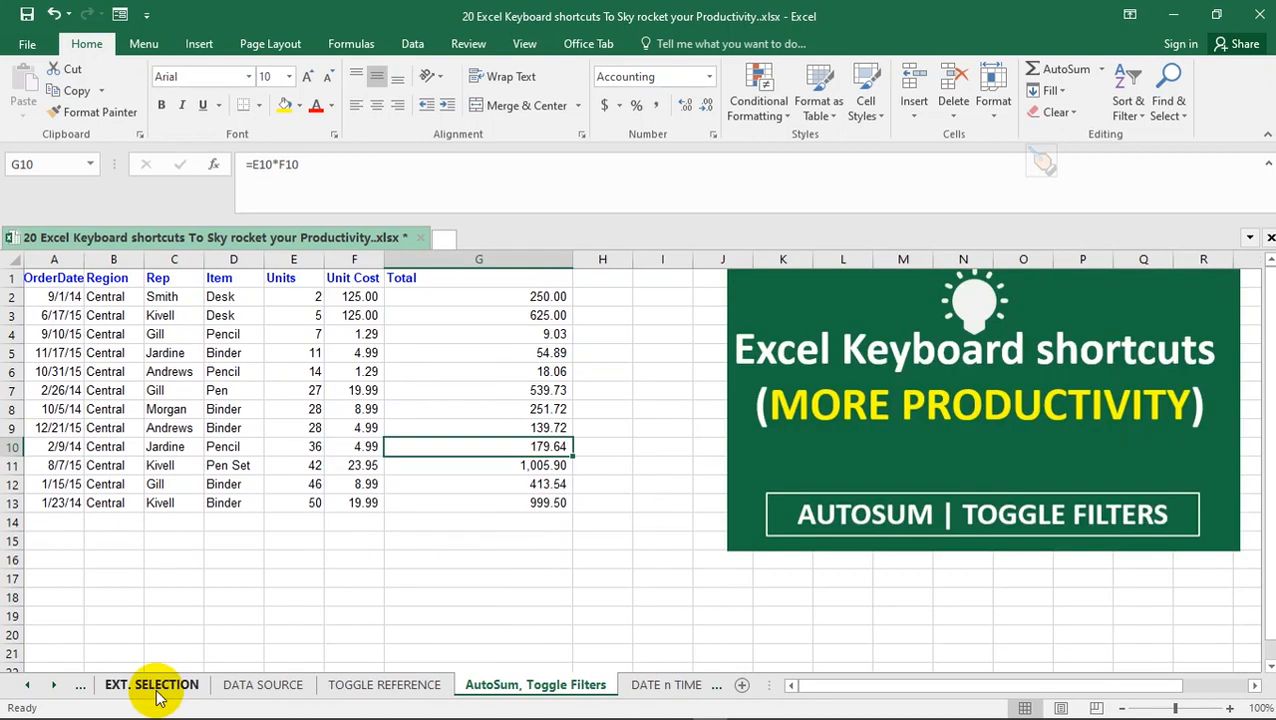
key(ctrl)
key(alt+equal)
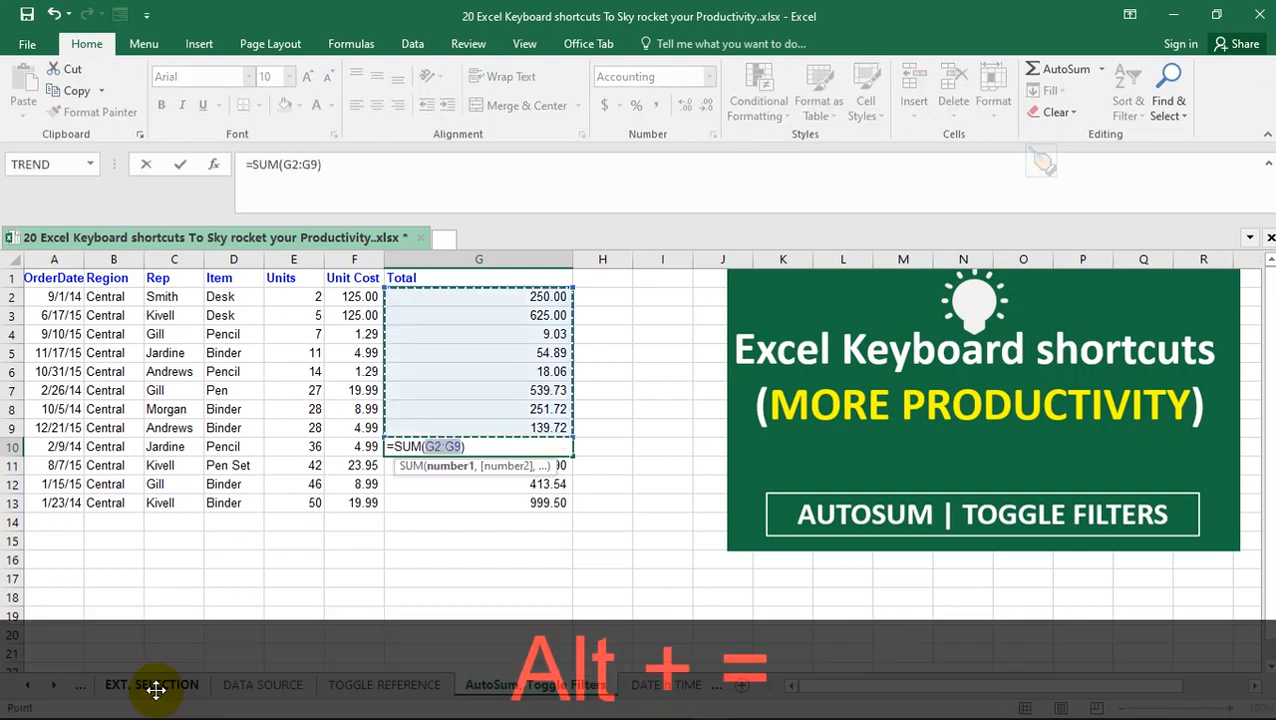
key(Escape)
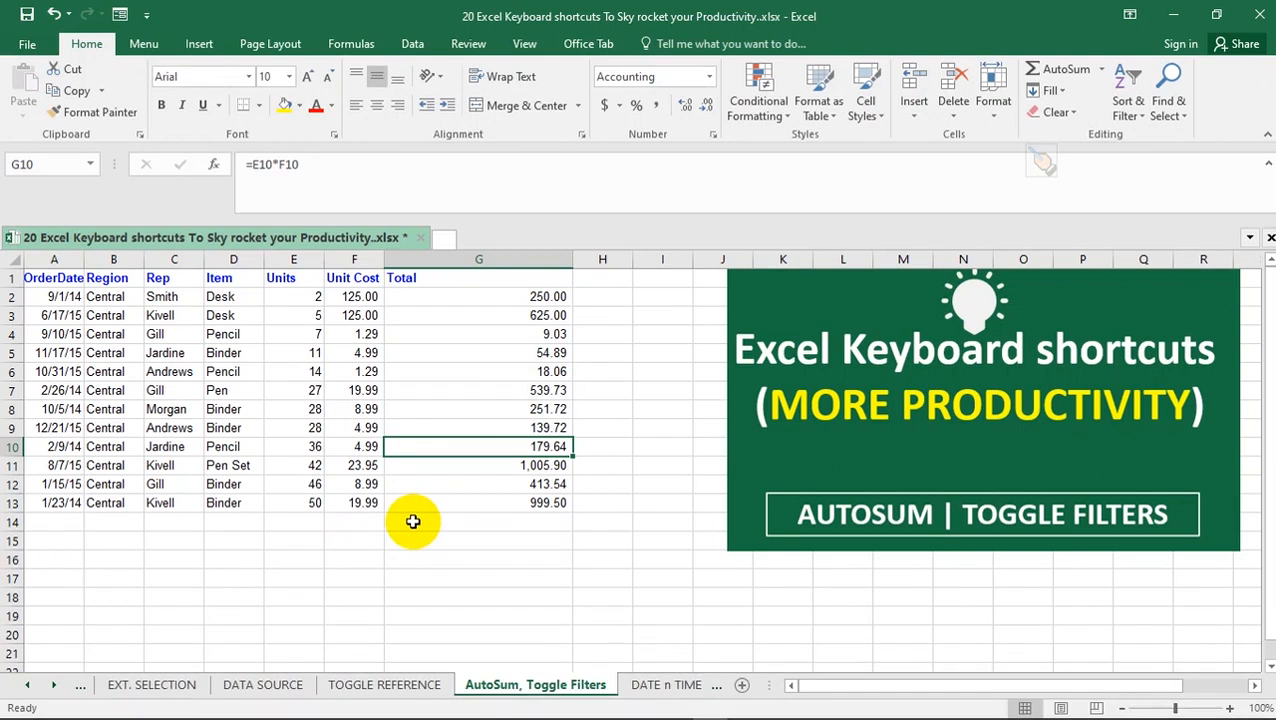
AutoSum the Total column into G14 with =SUM(G2:G13) and reselect the result cell
click(464, 526)
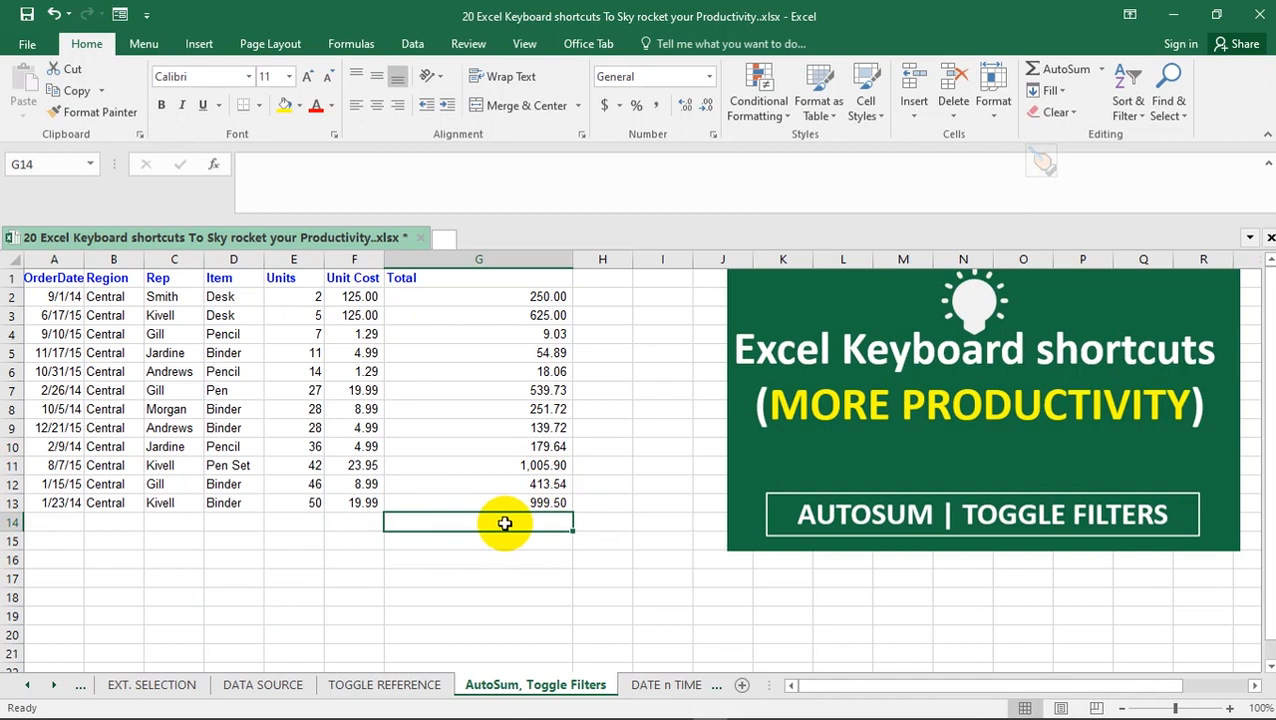
key(alt)
key(alt+equal)
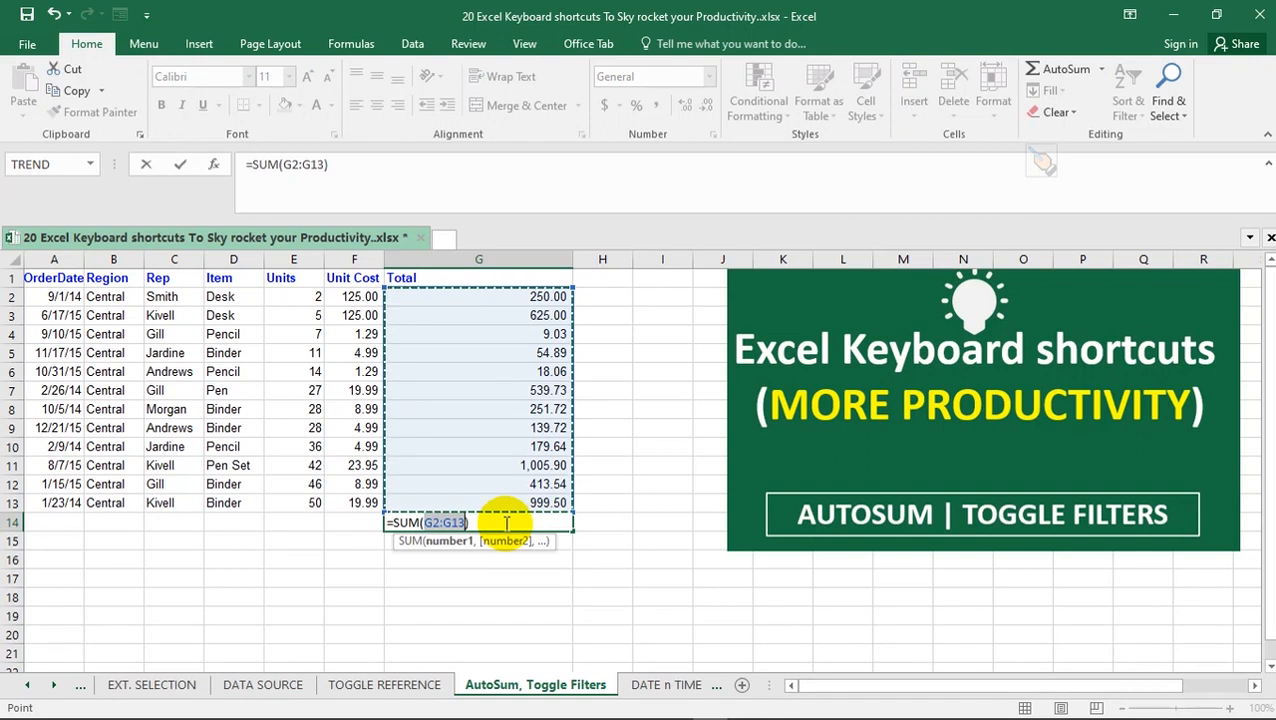
key(Return)
click(505, 523)
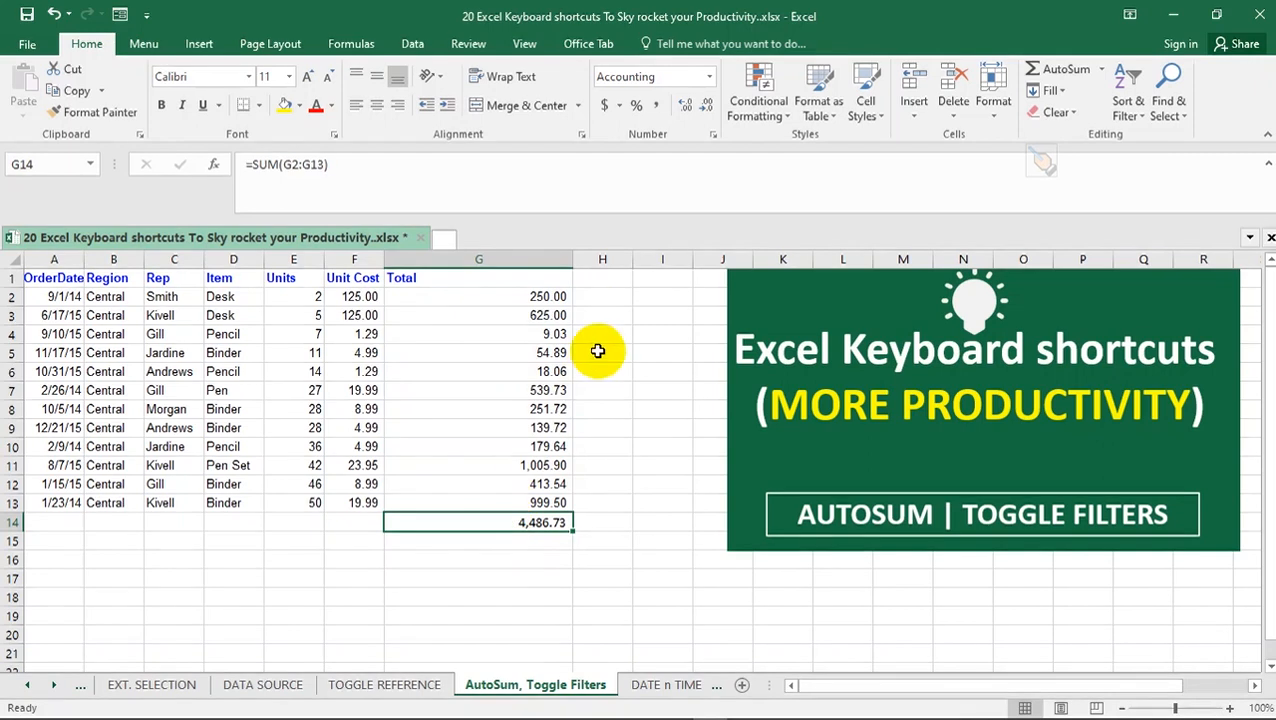
AutoSum the row 2 figures into H2 with =SUM(E2:G2) and reselect the result cell
click(598, 294)
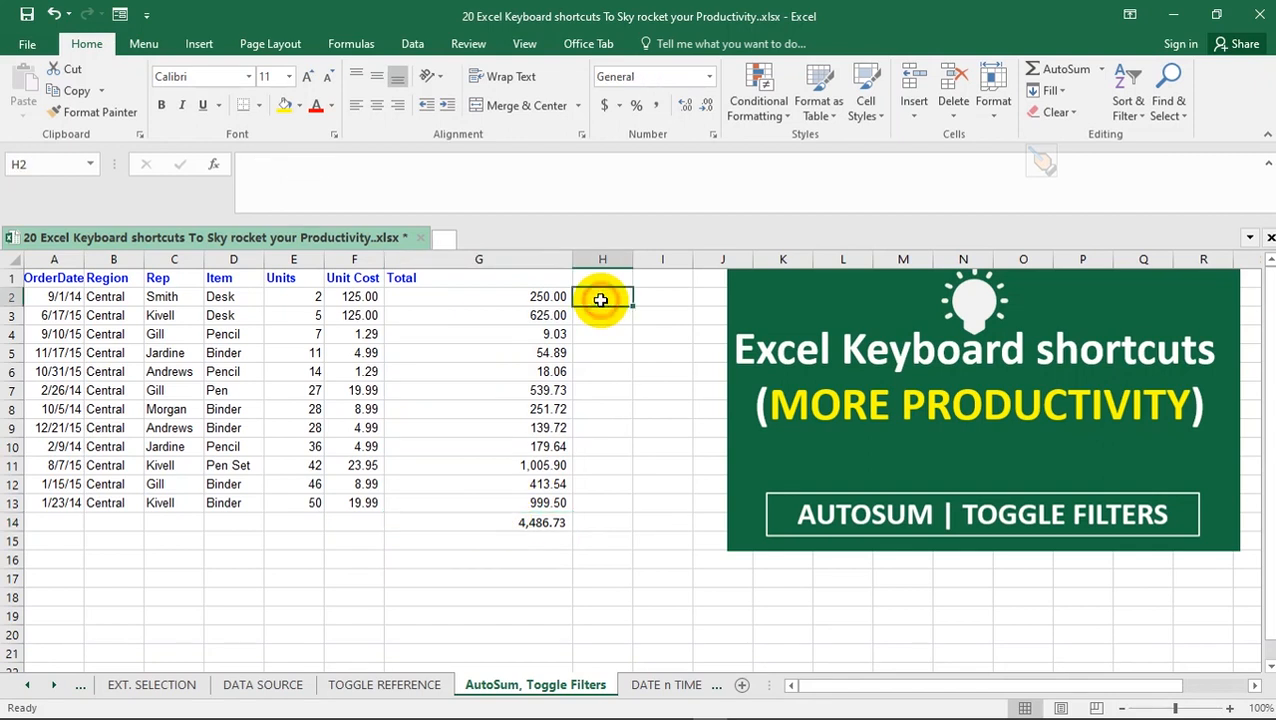
drag(558, 296, 295, 298)
click(604, 298)
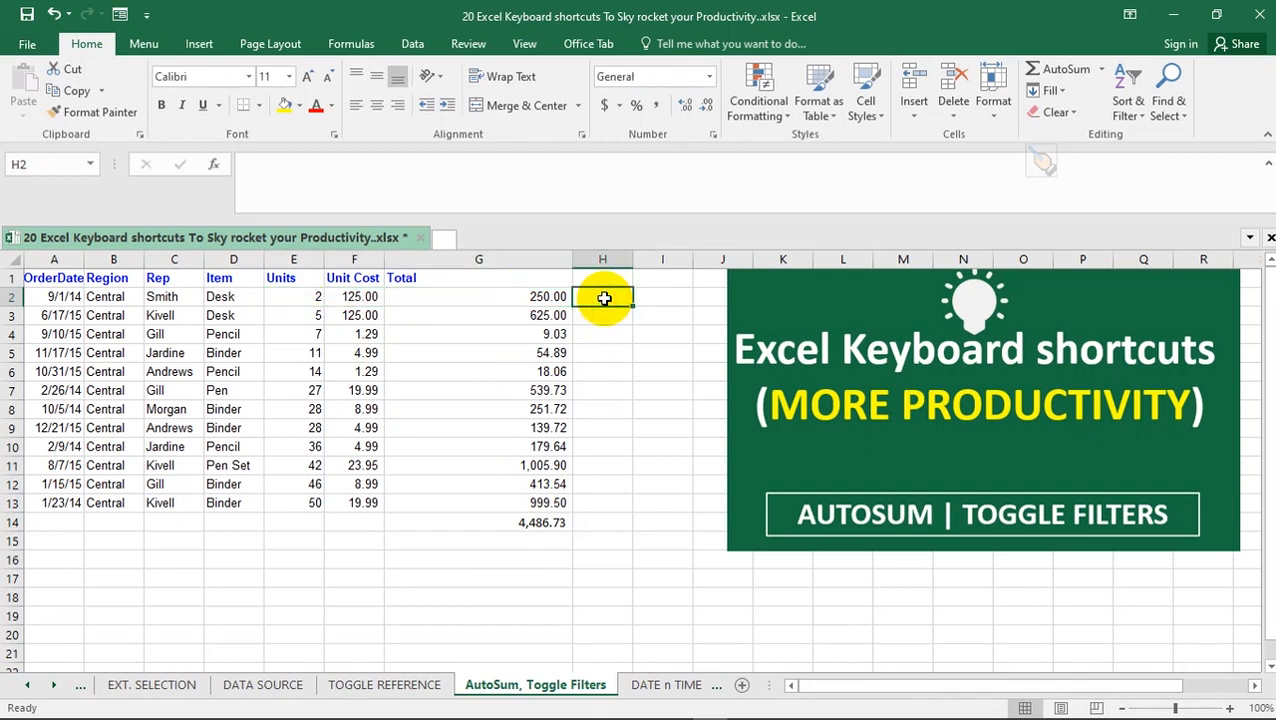
key(alt)
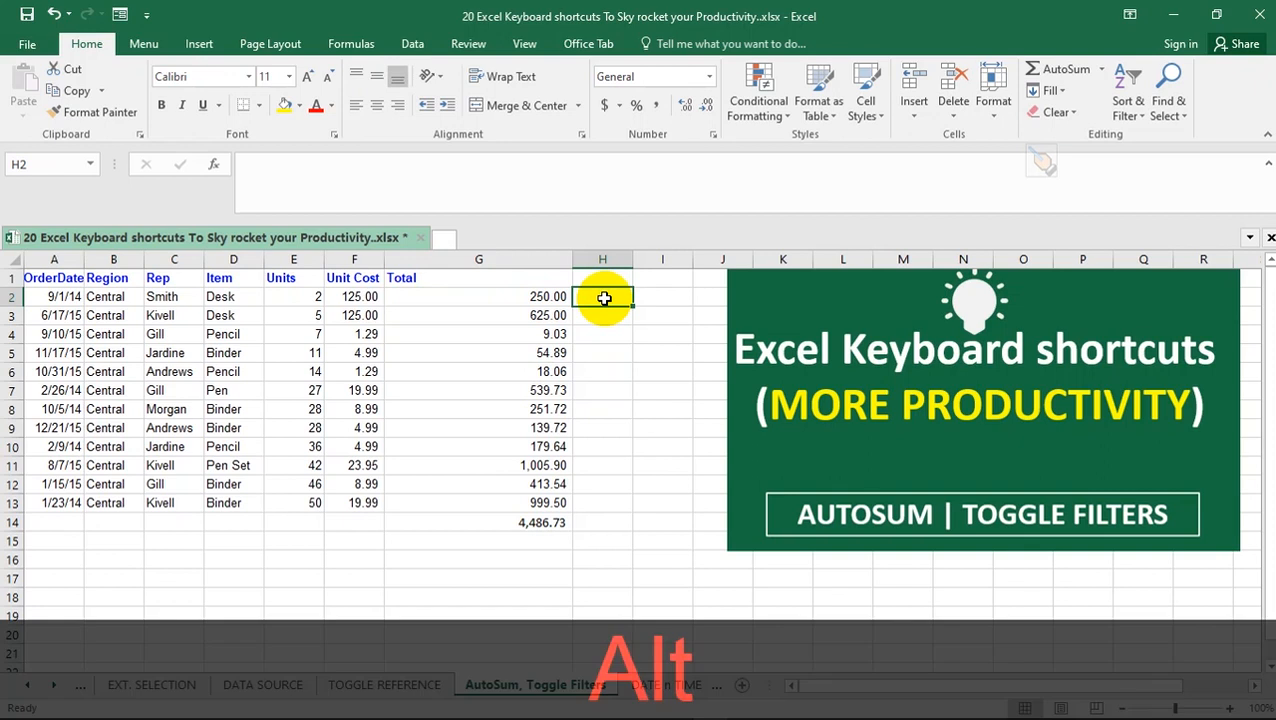
key(alt+equal)
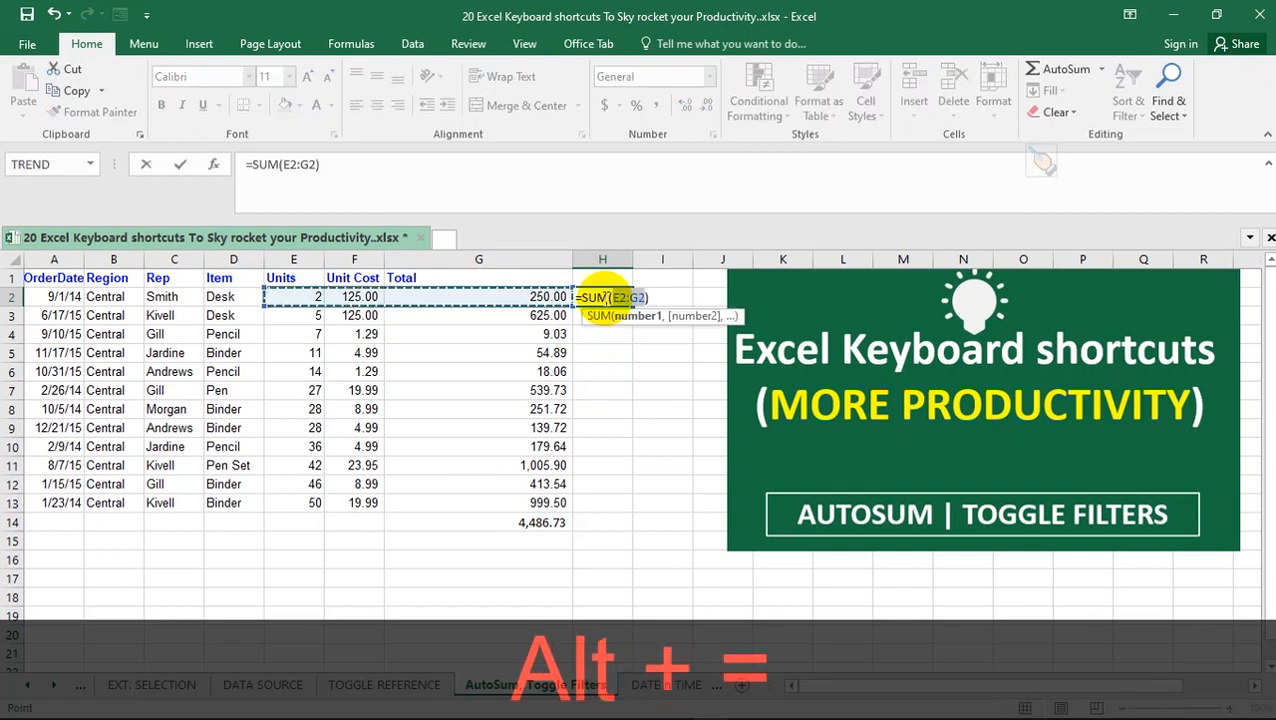
key(Return)
click(616, 292)
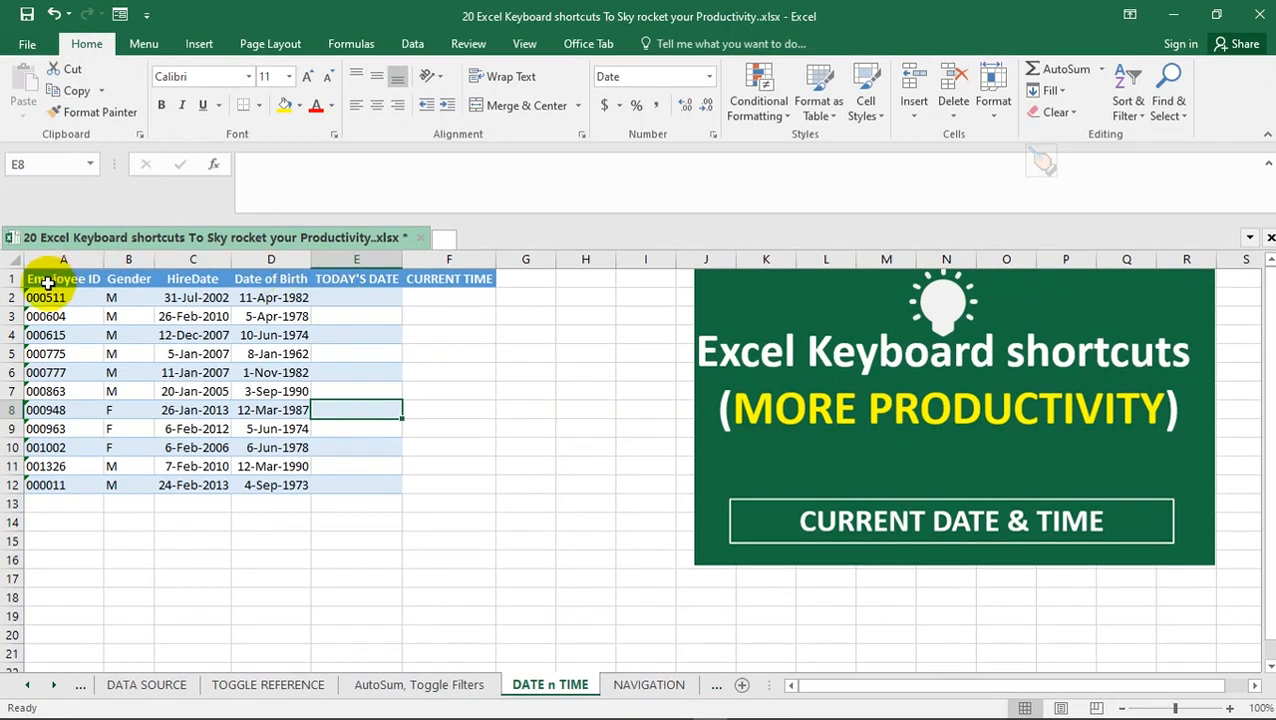
Insert today's date, 9/21/2022, as a static value in E2 and E3 under the TODAY'S DATE heading
click(352, 279)
click(430, 278)
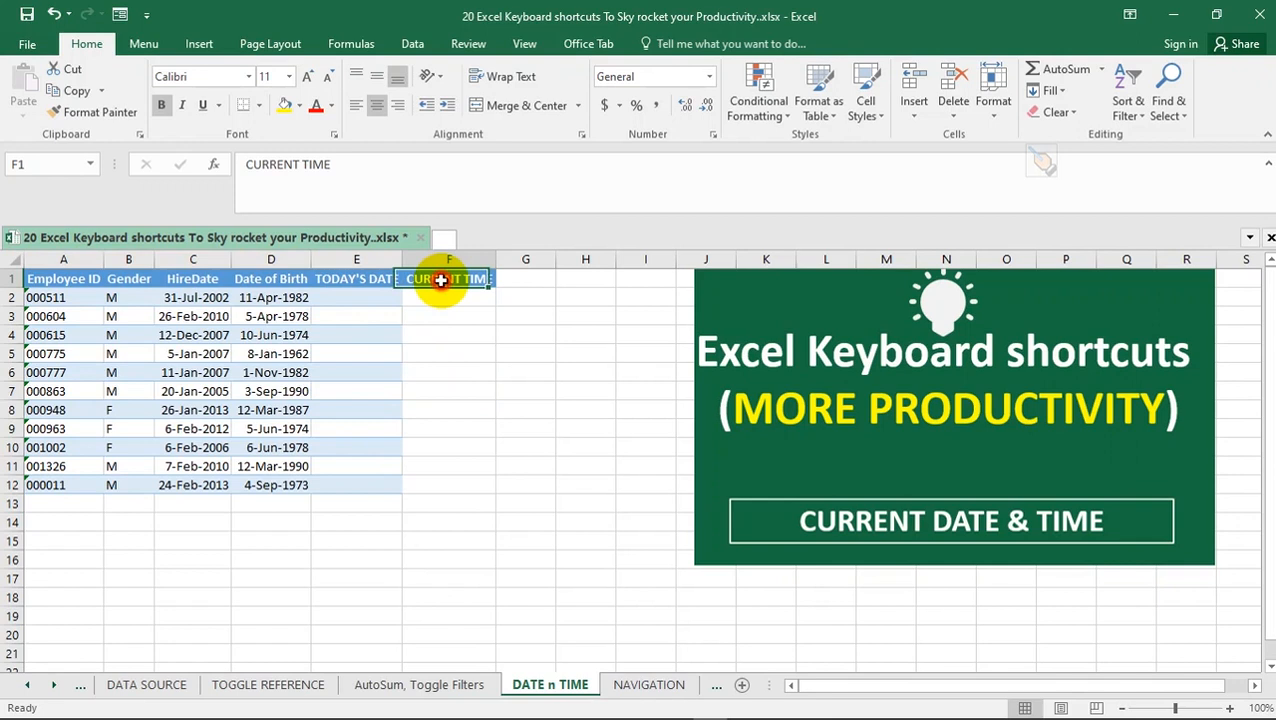
click(364, 297)
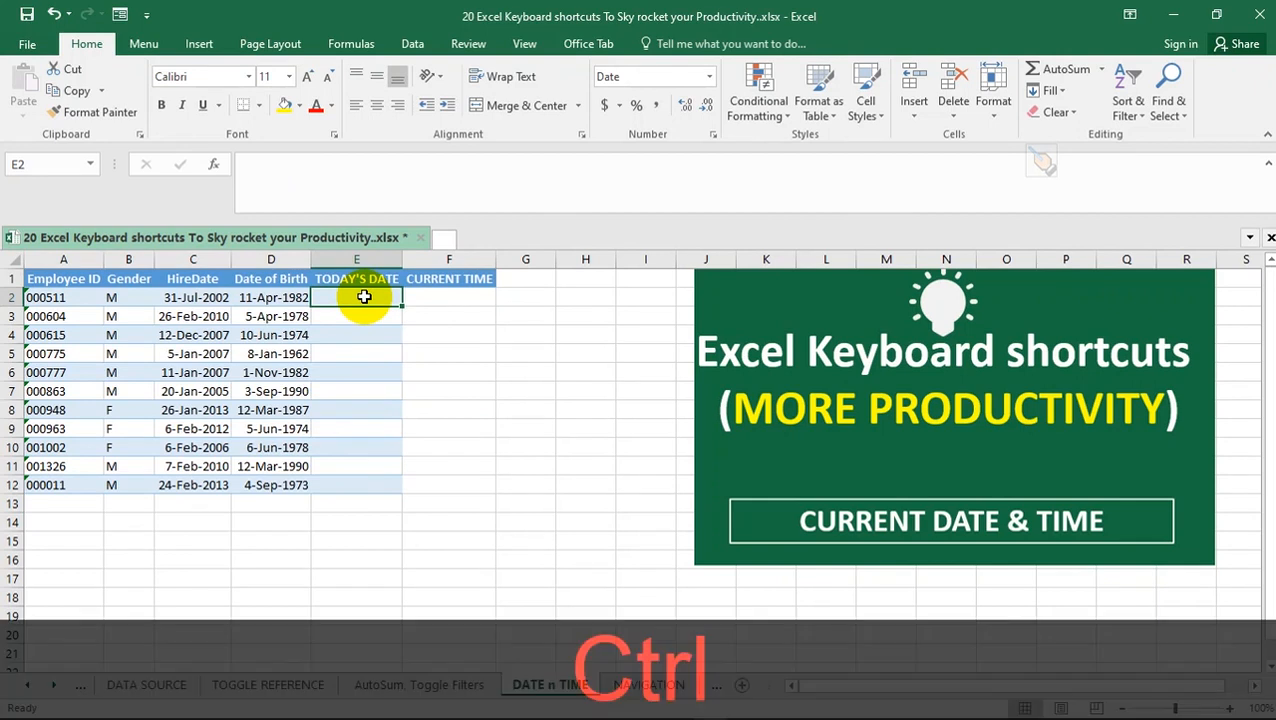
key(ctrl+semicolon)
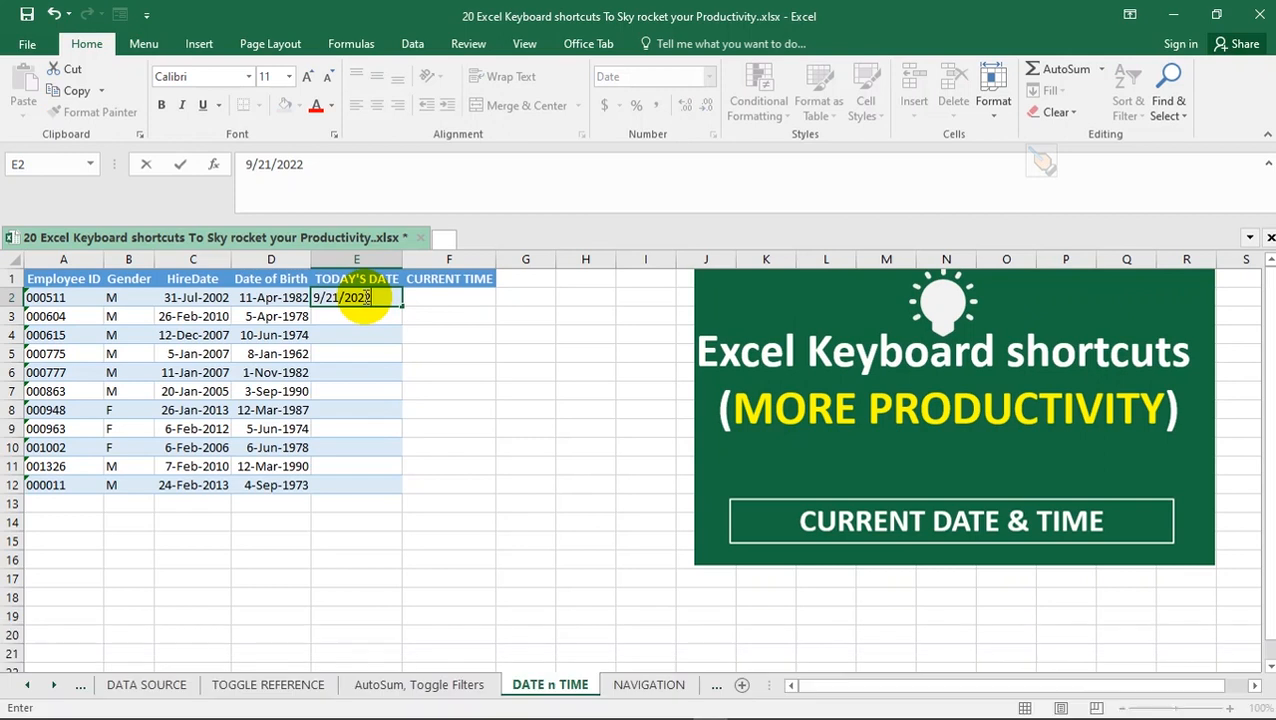
key(Return)
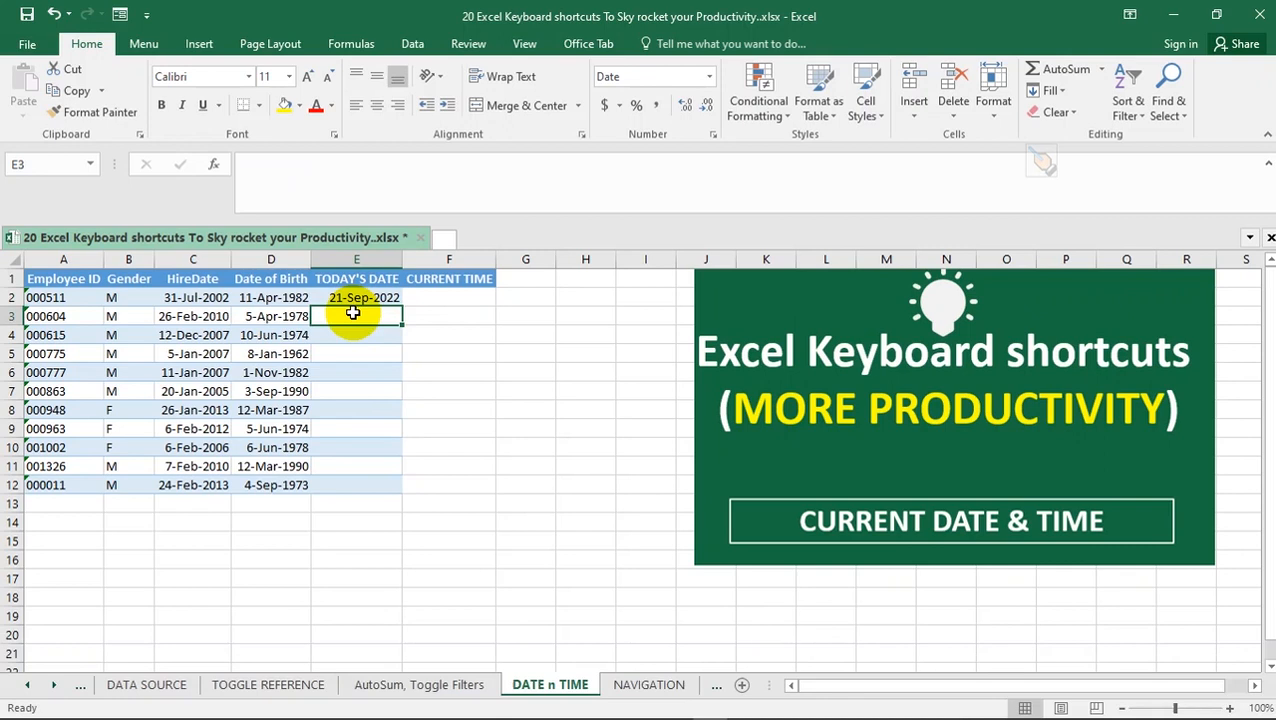
key(ctrl)
key(ctrl+semicolon)
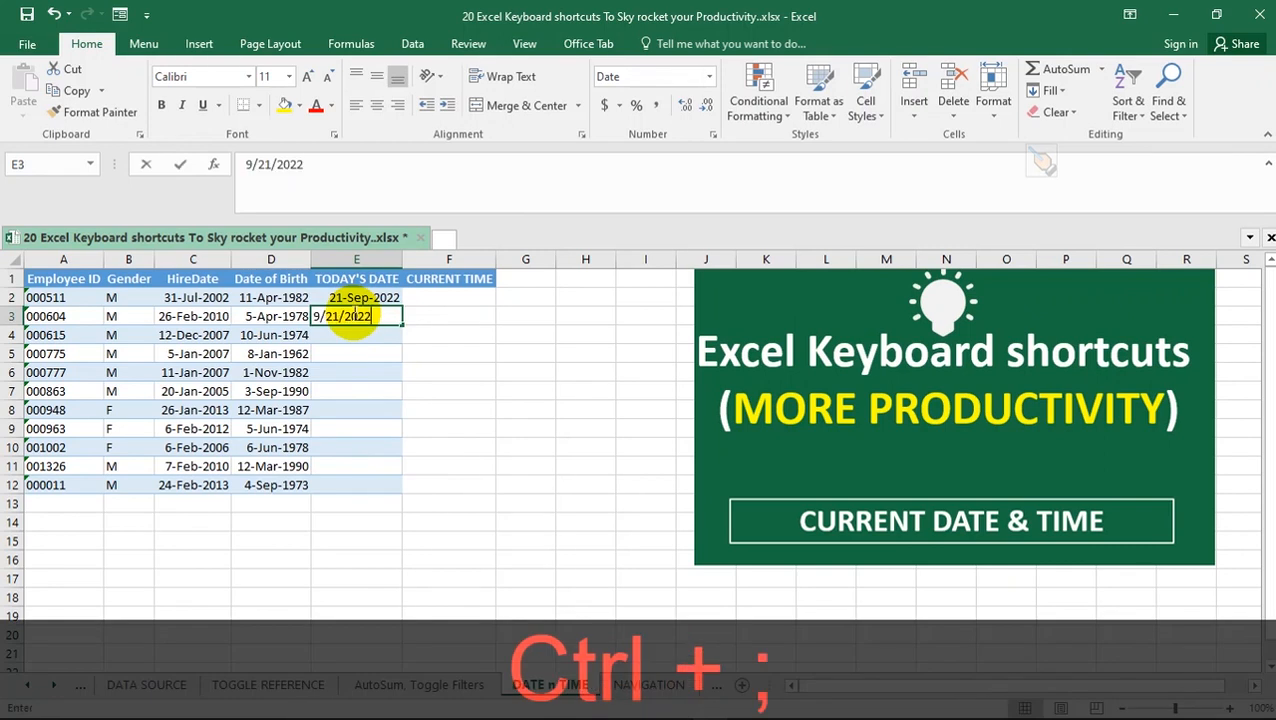
key(Return)
Insert the current time, 11:45 AM, as a static value in F2 and F3 under the CURRENT TIME heading
click(437, 297)
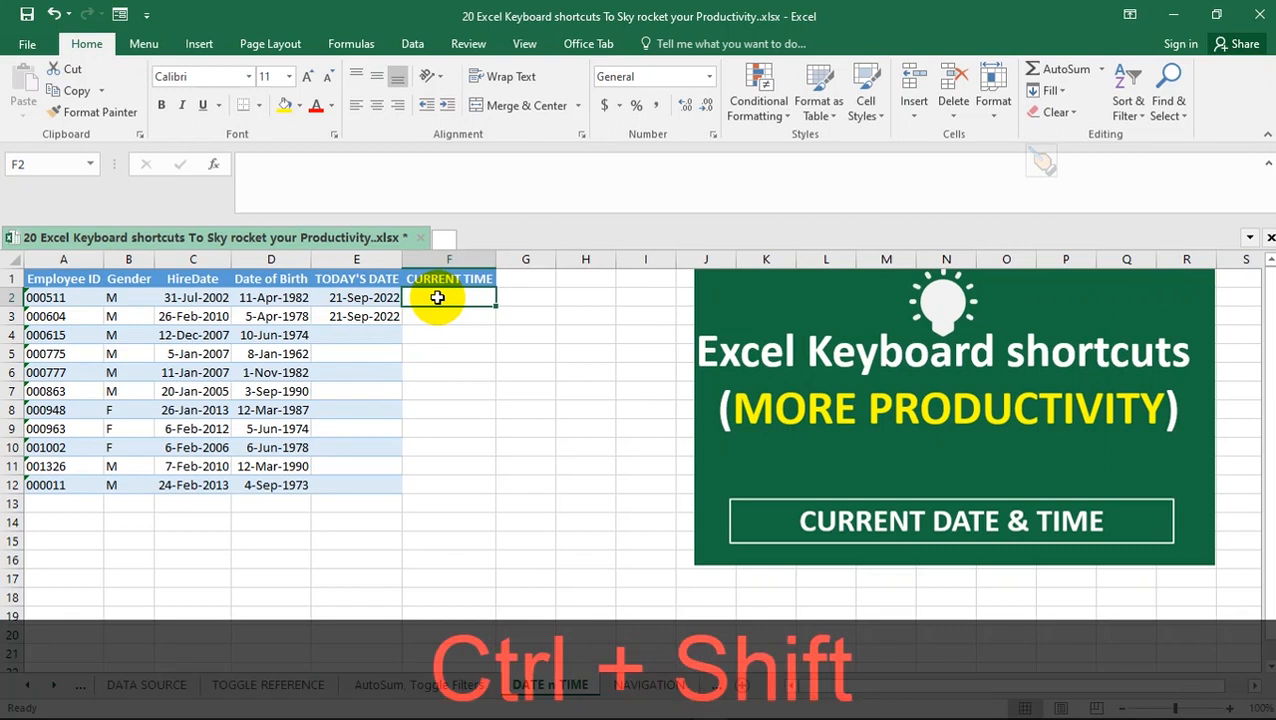
key(ctrl+shift+semicolon)
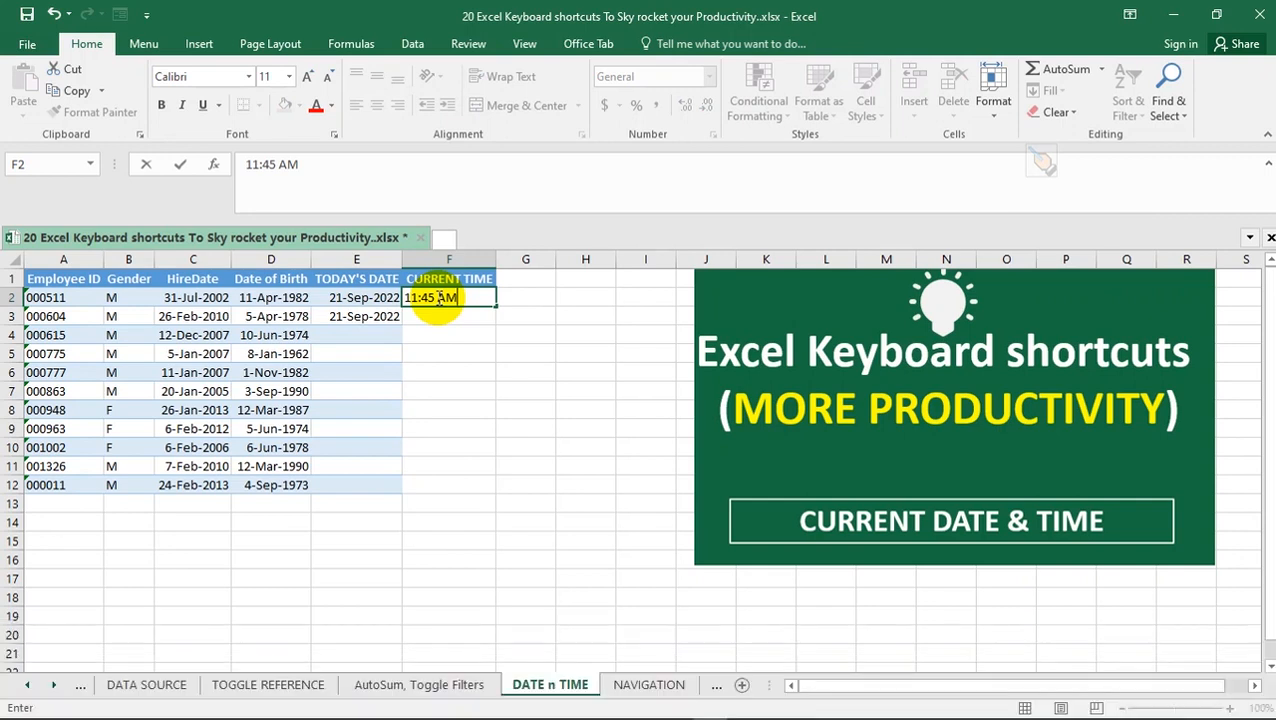
key(Return)
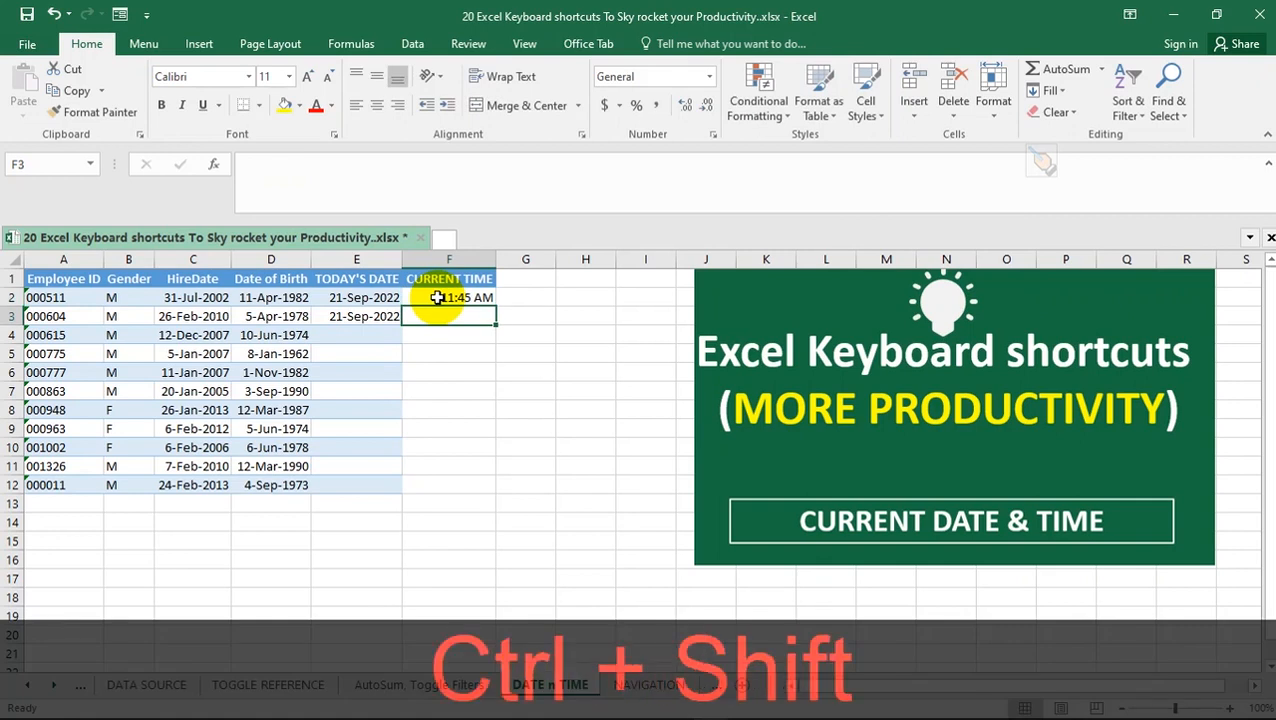
key(ctrl+shift+semicolon)
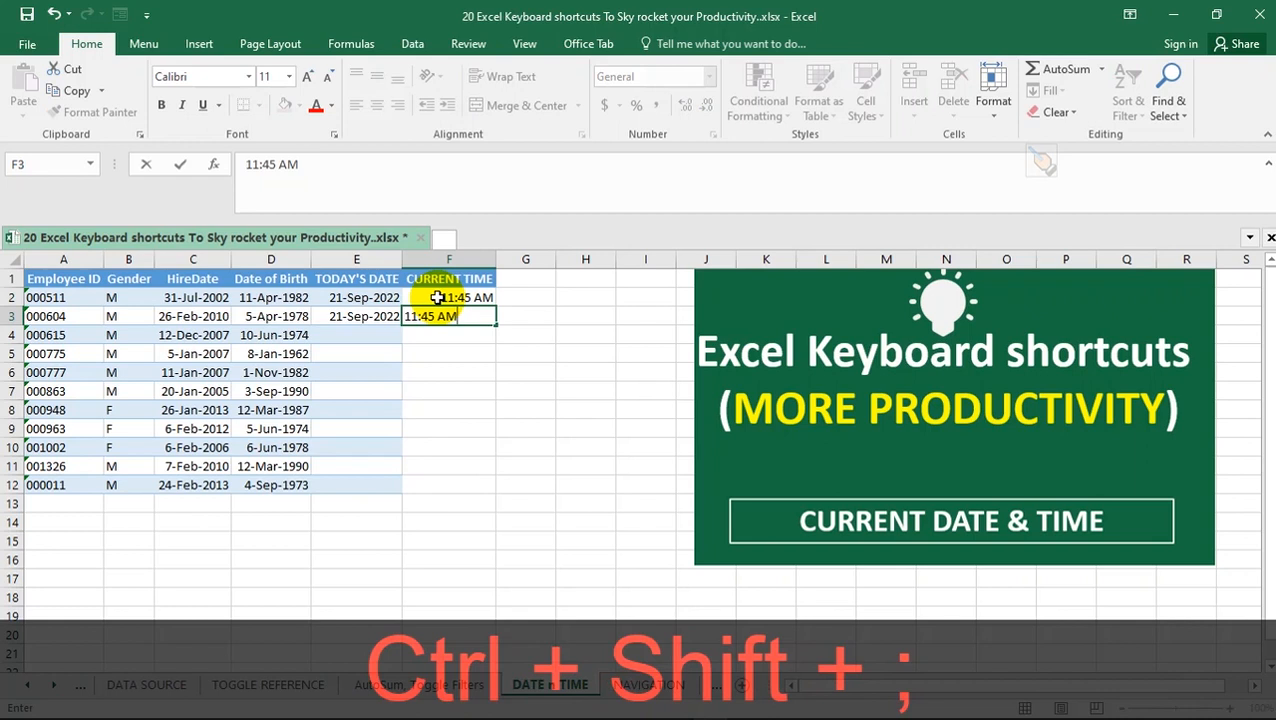
key(Return)
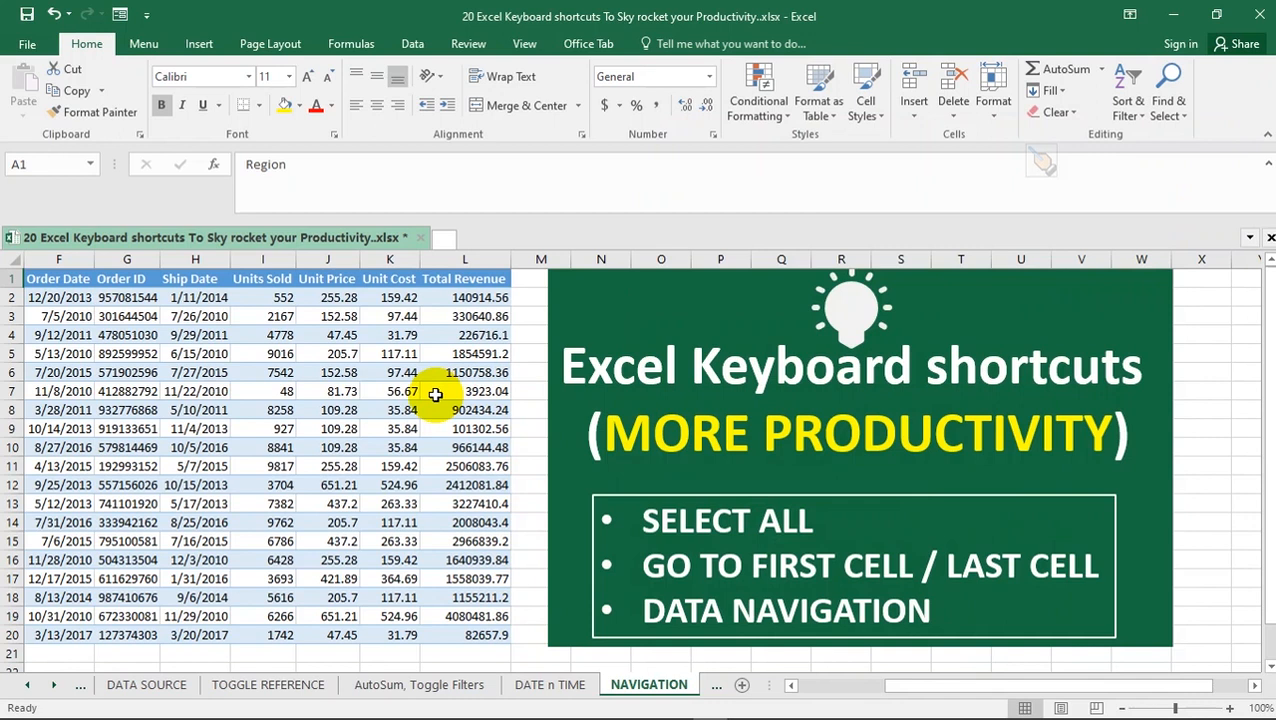
Bring the start of the NAVIGATION sheet's table into view and select the whole table starting from C13
click(815, 686)
click(380, 503)
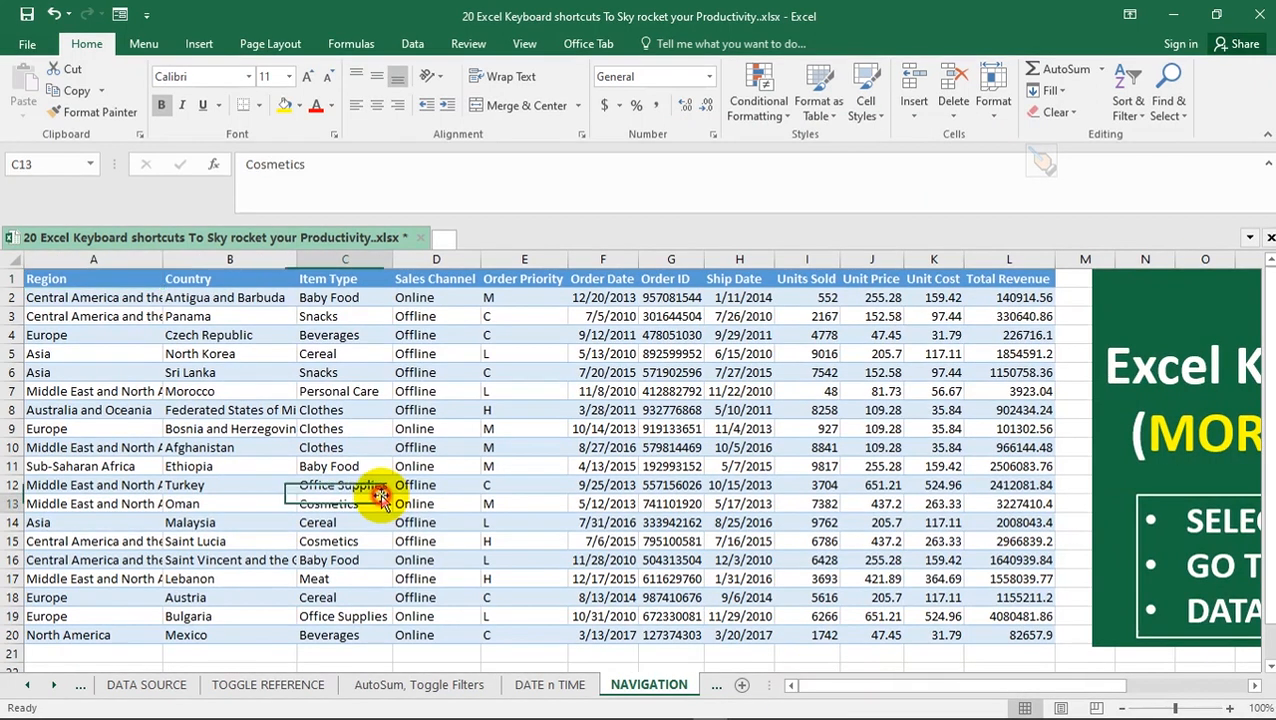
key(ctrl)
key(ctrl+a)
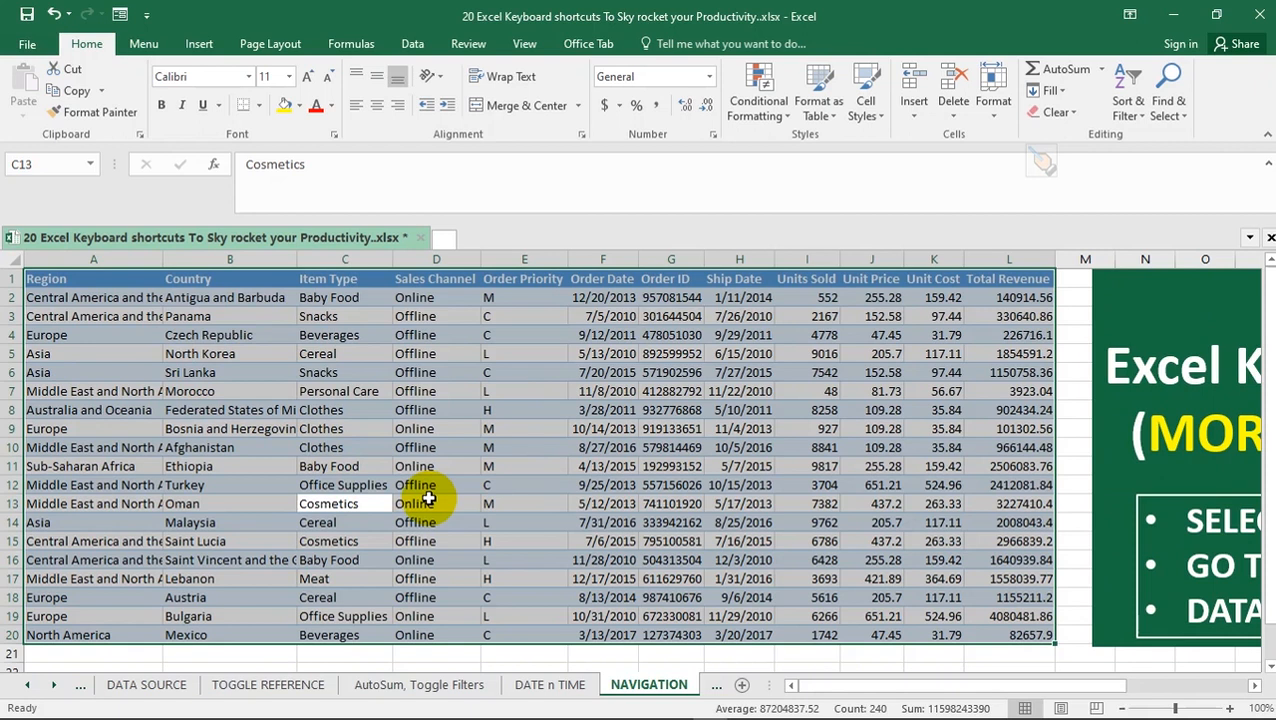
Starting from C10, jump back and forth between the first cell A1 and the last used cell L20, ending on L20
click(370, 449)
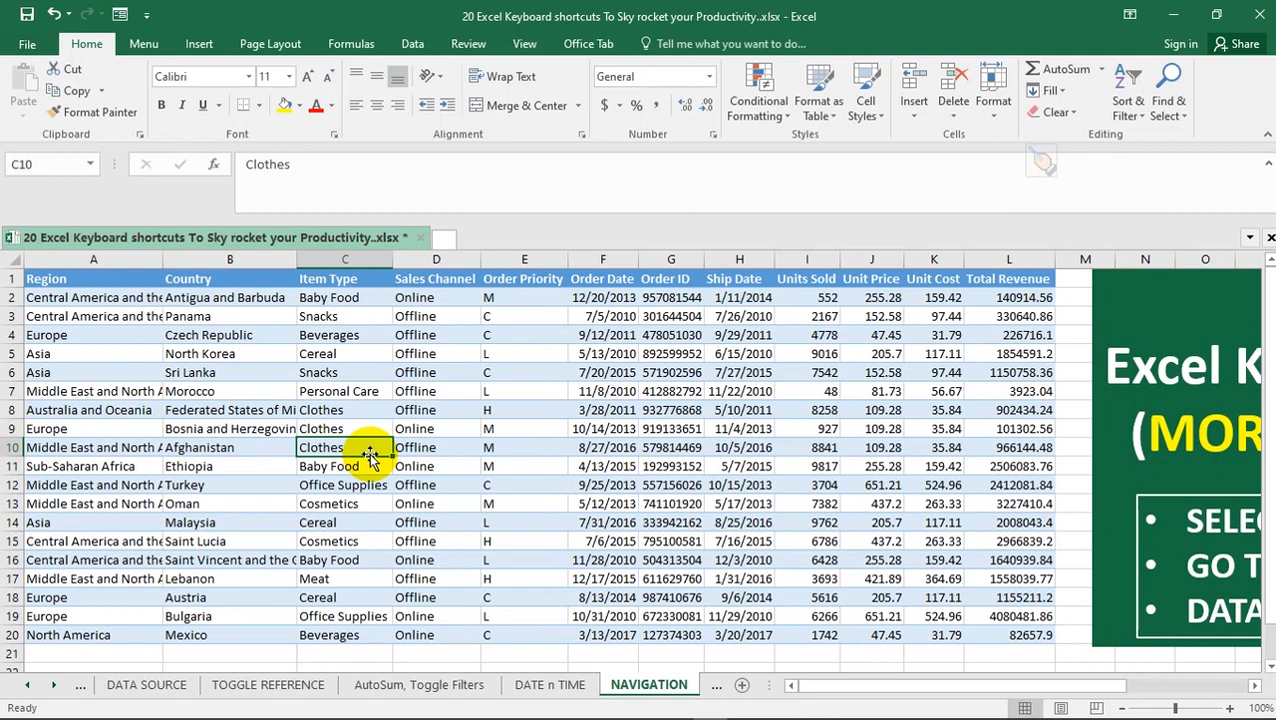
key(ctrl)
key(ctrl+Home)
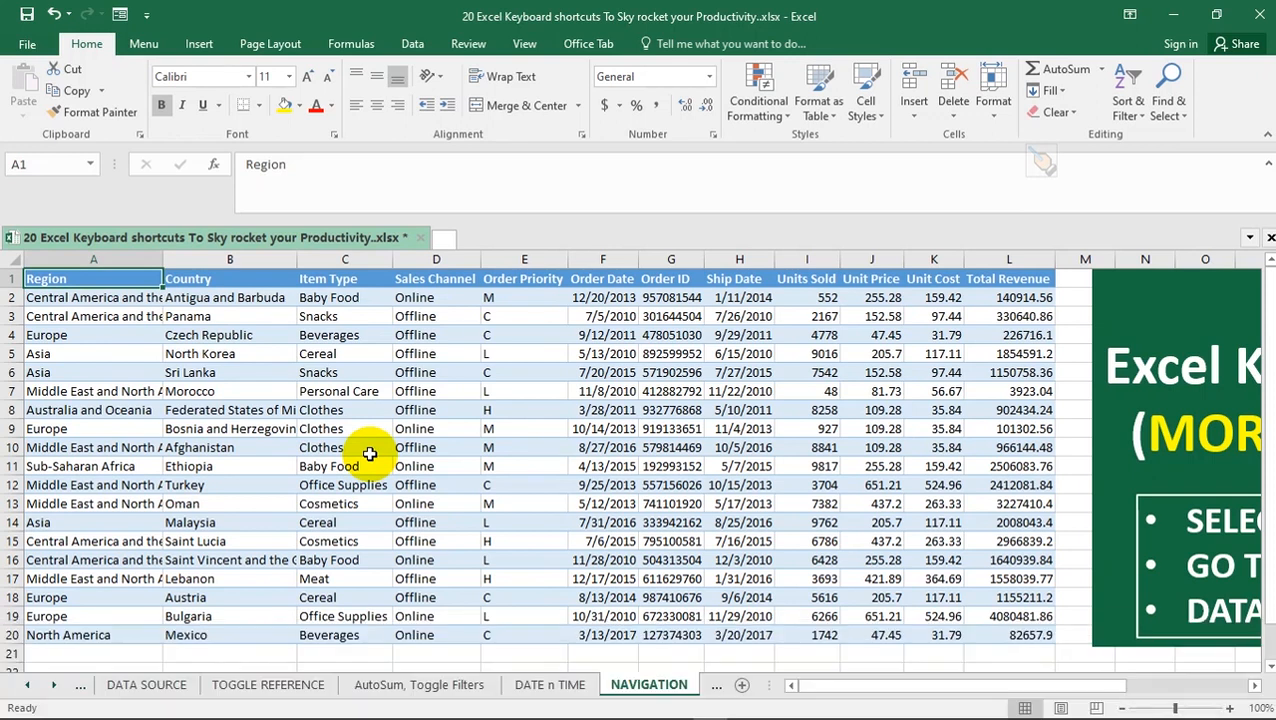
key(ctrl+End)
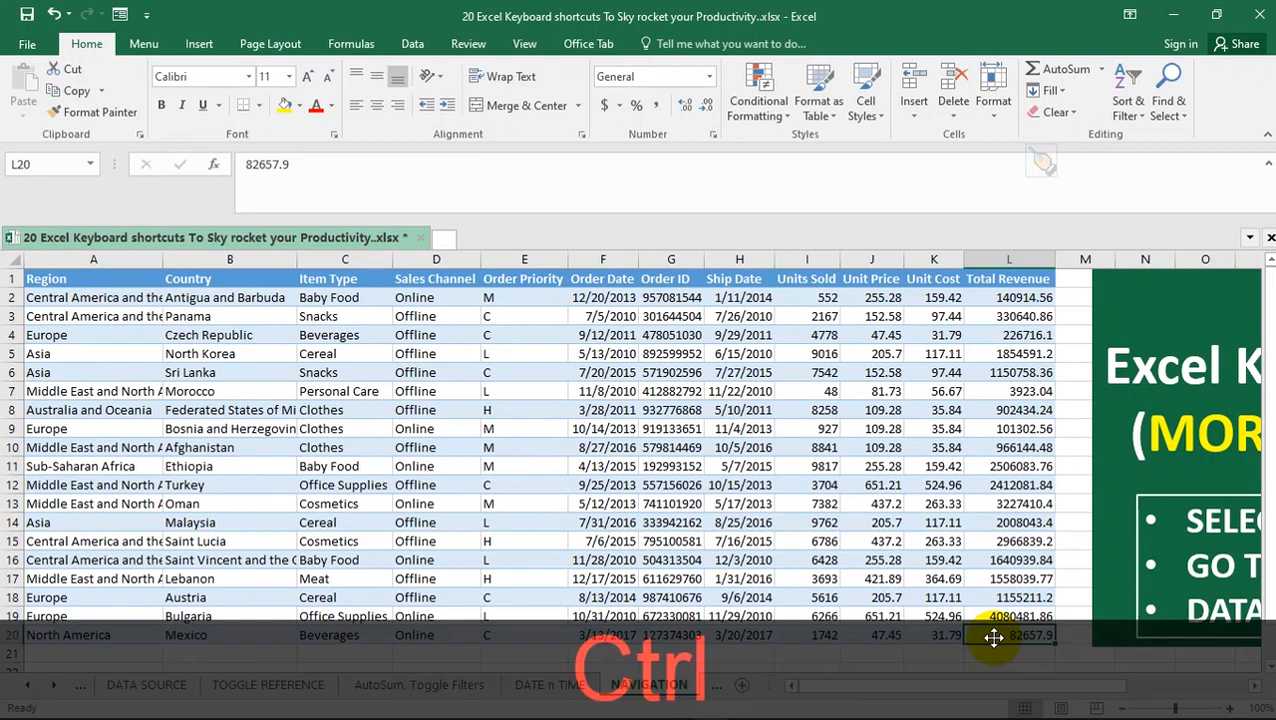
key(ctrl+Home)
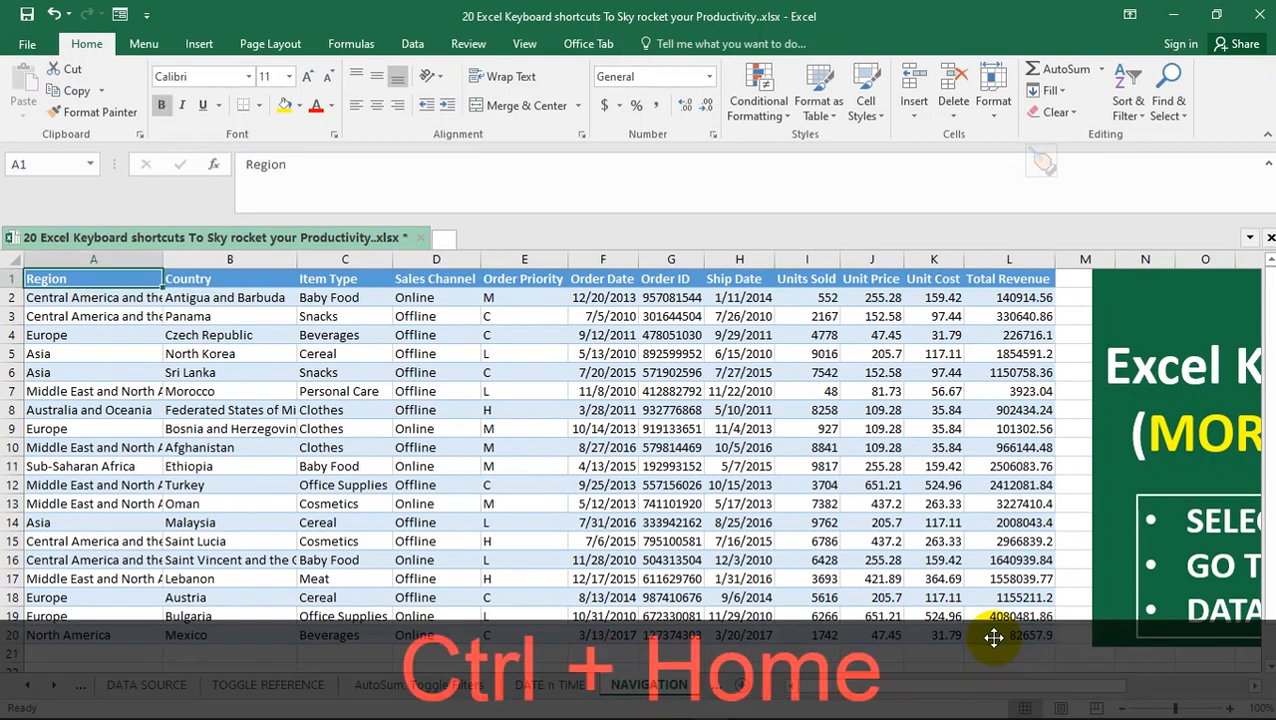
key(ctrl+End)
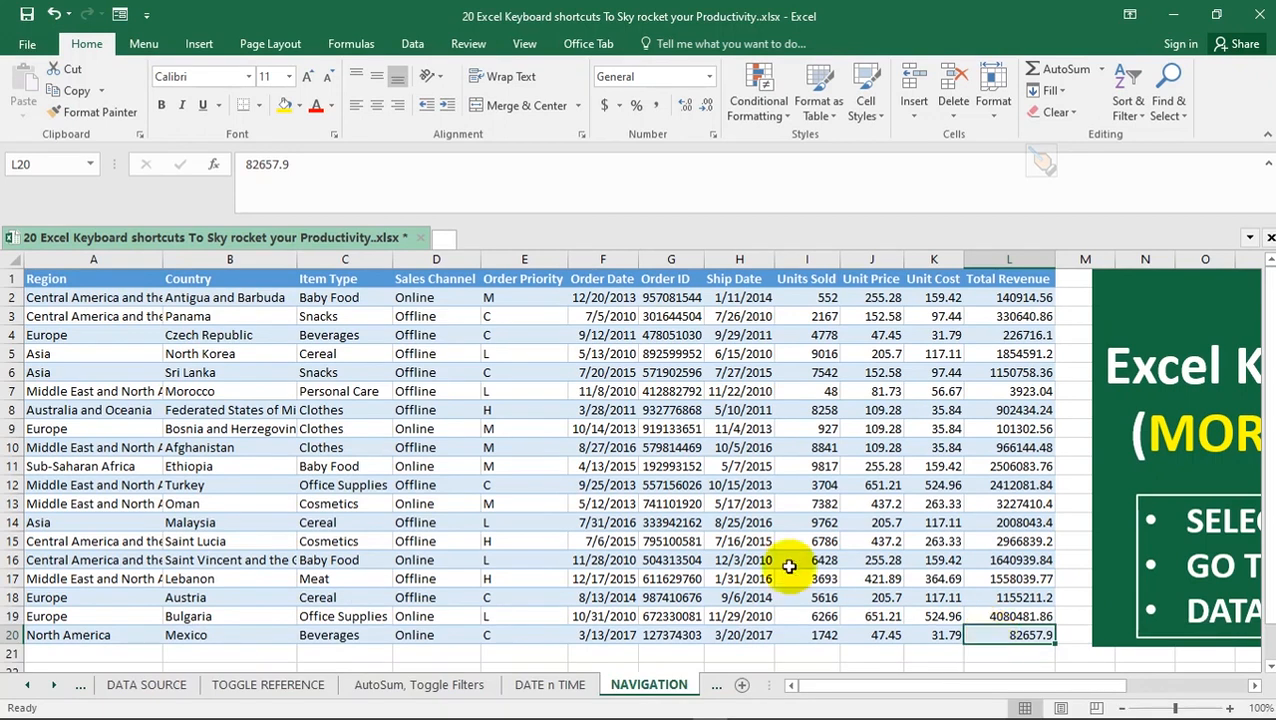
Starting from D9, jump to the top of column D and circle the table's corners clockwise, ending on L1
click(438, 435)
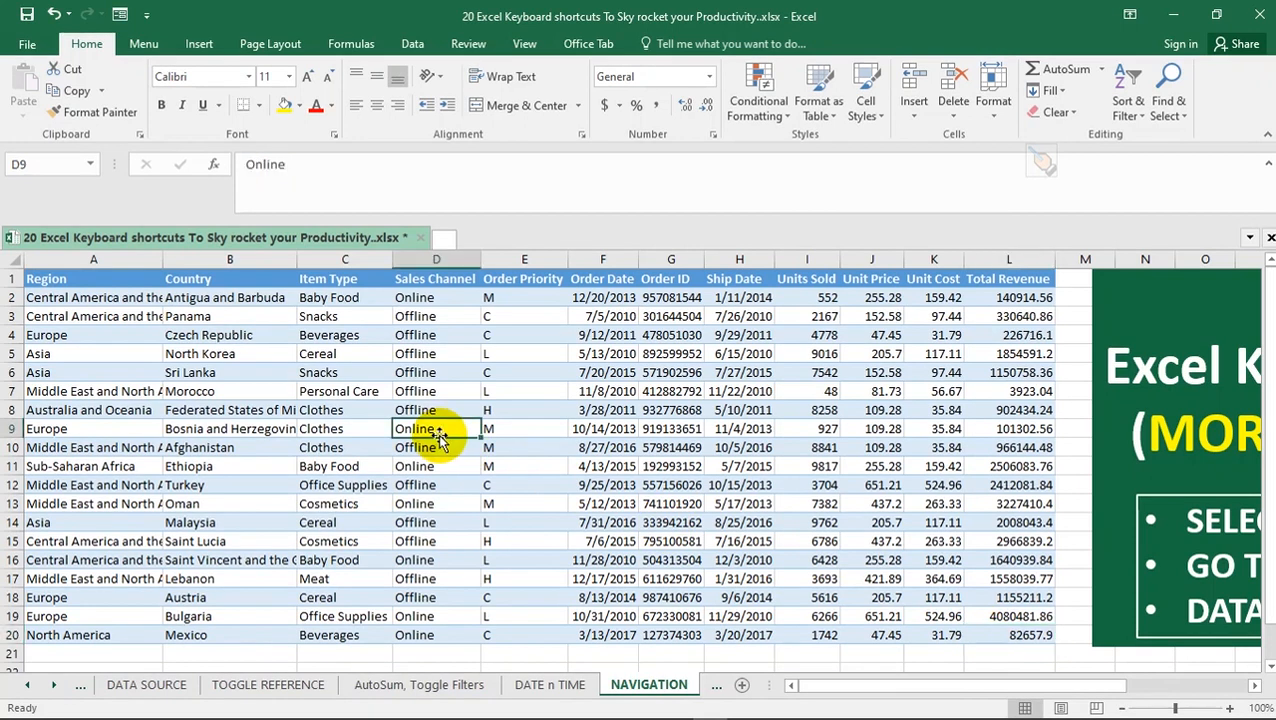
key(ctrl)
key(ctrl+Up)
key(ctrl+Right)
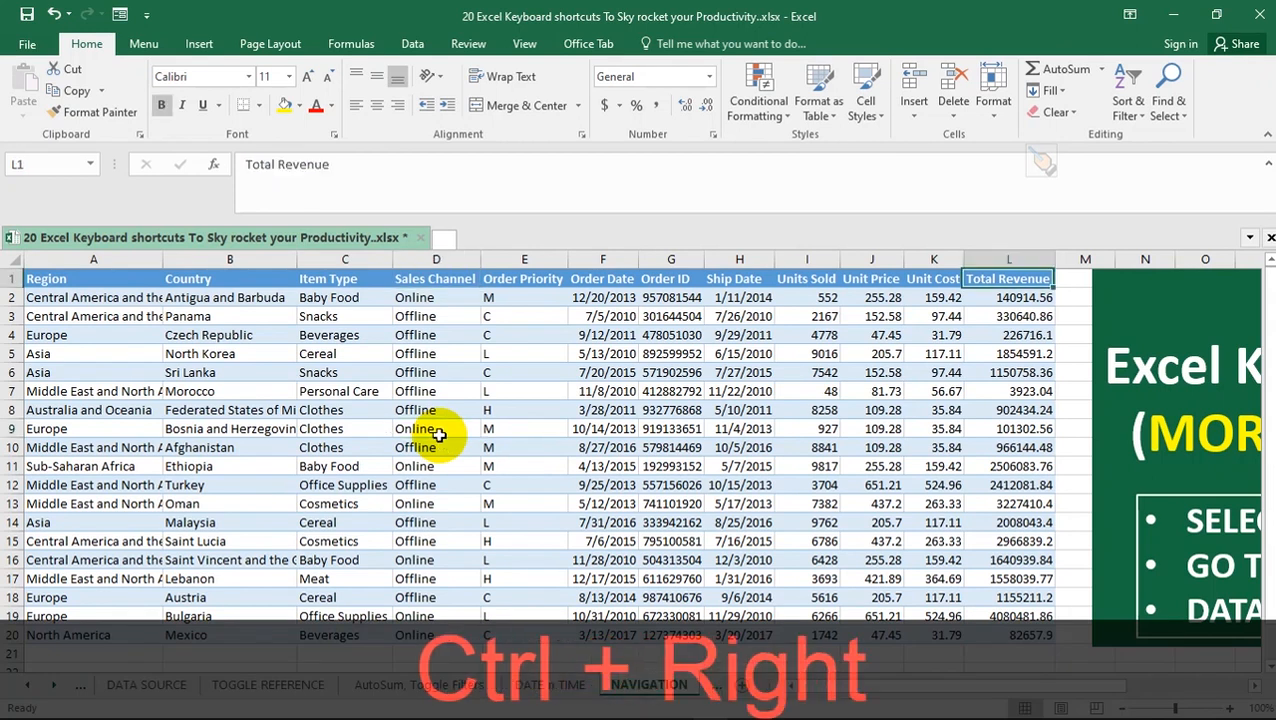
key(ctrl+Down)
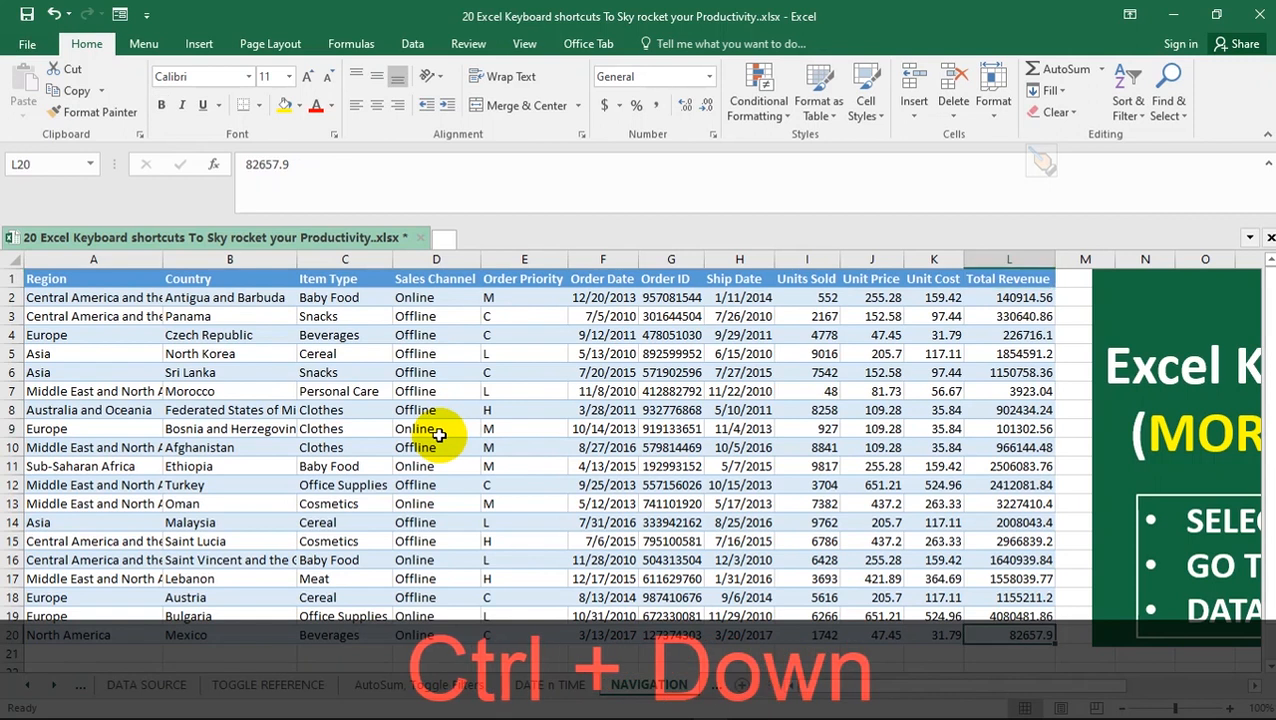
key(ctrl+Left)
key(ctrl+Up)
key(ctrl+Right)
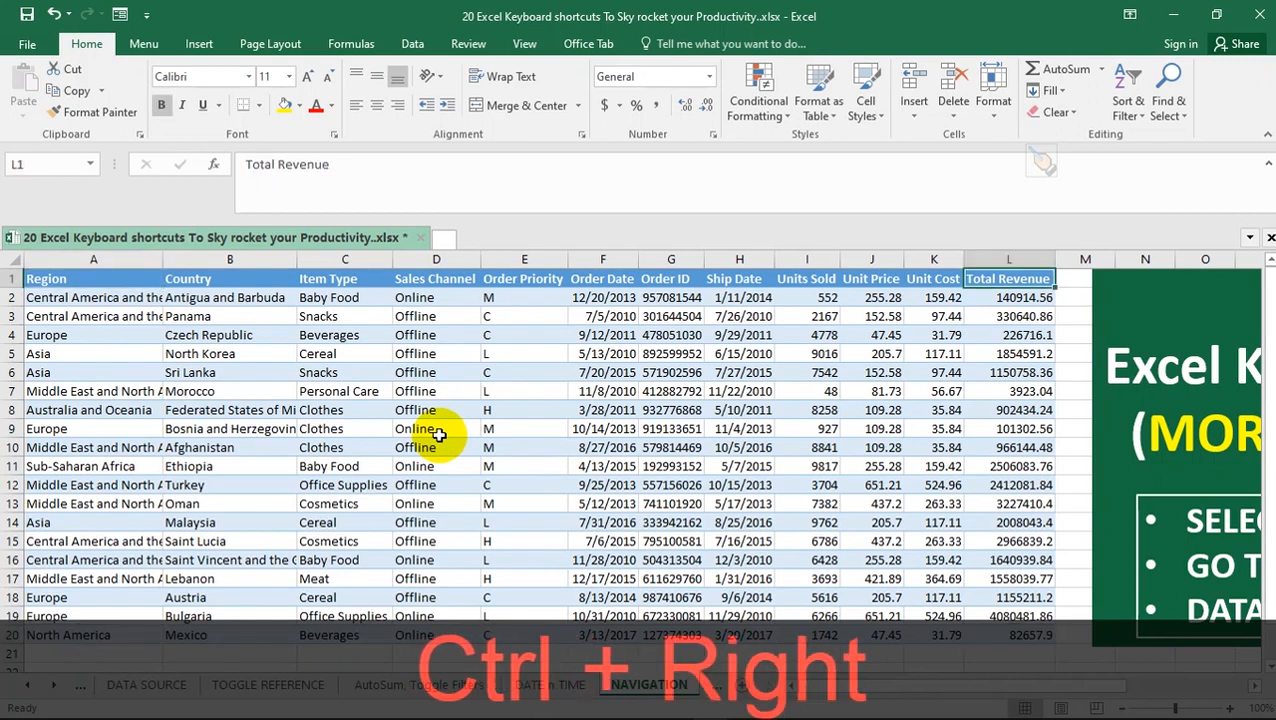
Starting from E9, jump to the row's last column and circle the table's corners clockwise, ending on L20
click(507, 431)
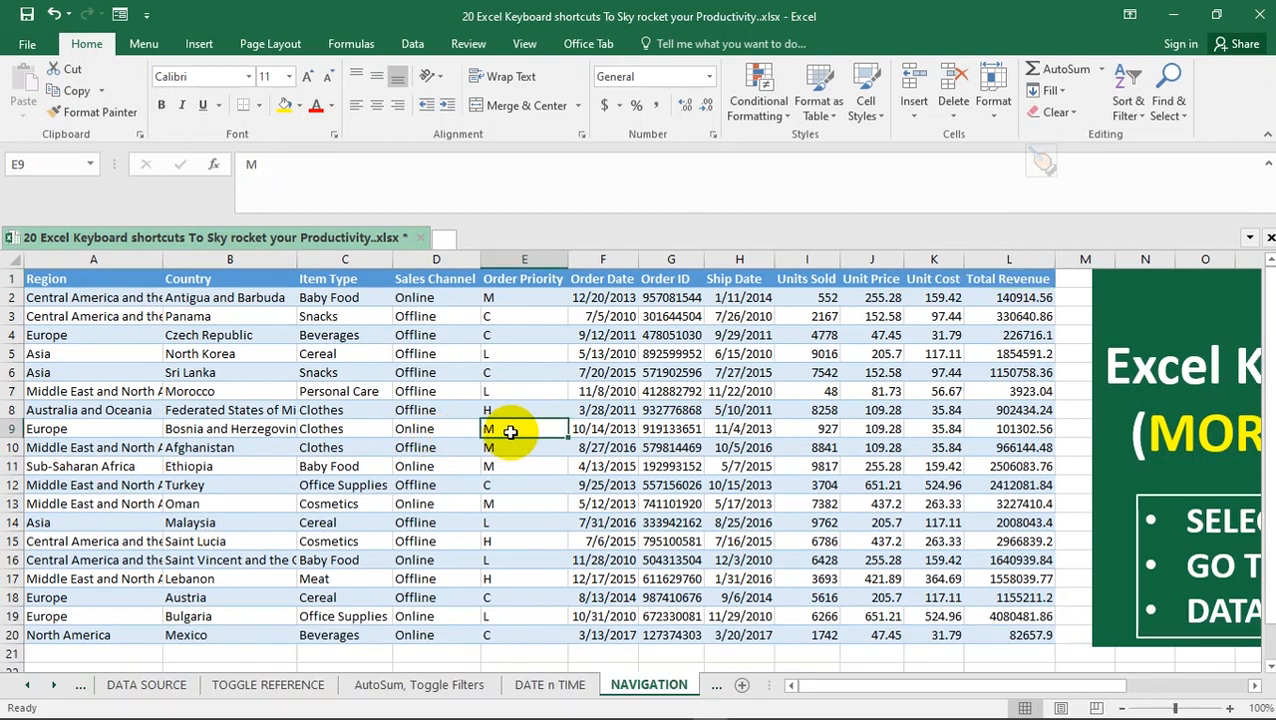
key(ctrl)
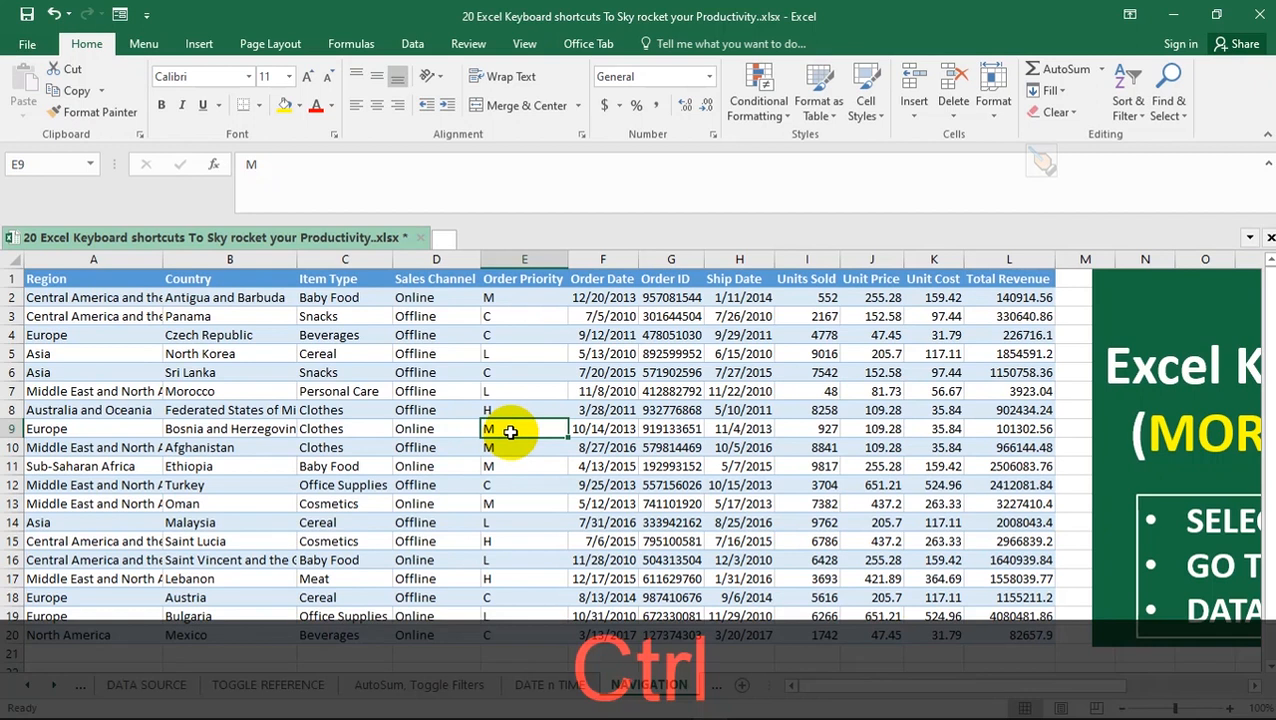
key(ctrl+Right)
key(ctrl+Down)
key(ctrl+Left)
key(ctrl+Up)
key(ctrl+Right)
key(ctrl+Down)
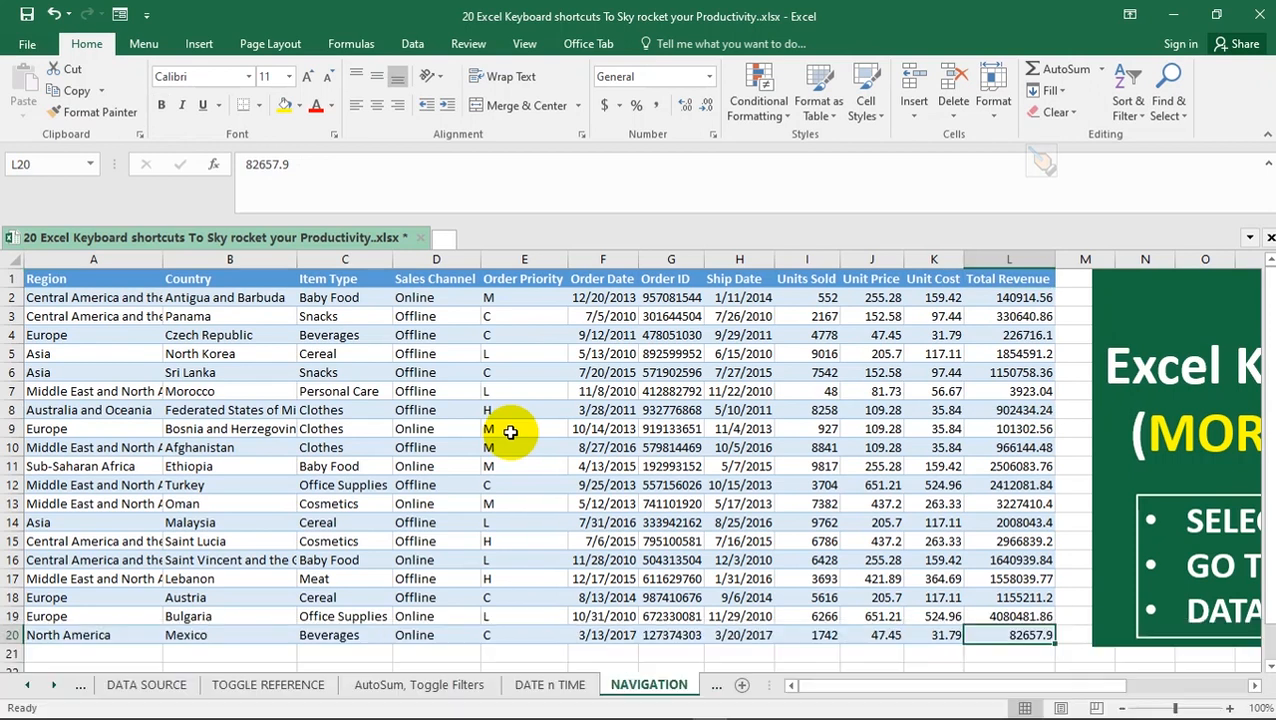
Extend the selection from E9 back to the first cell A1, and extend it on to the last cell L20
click(510, 431)
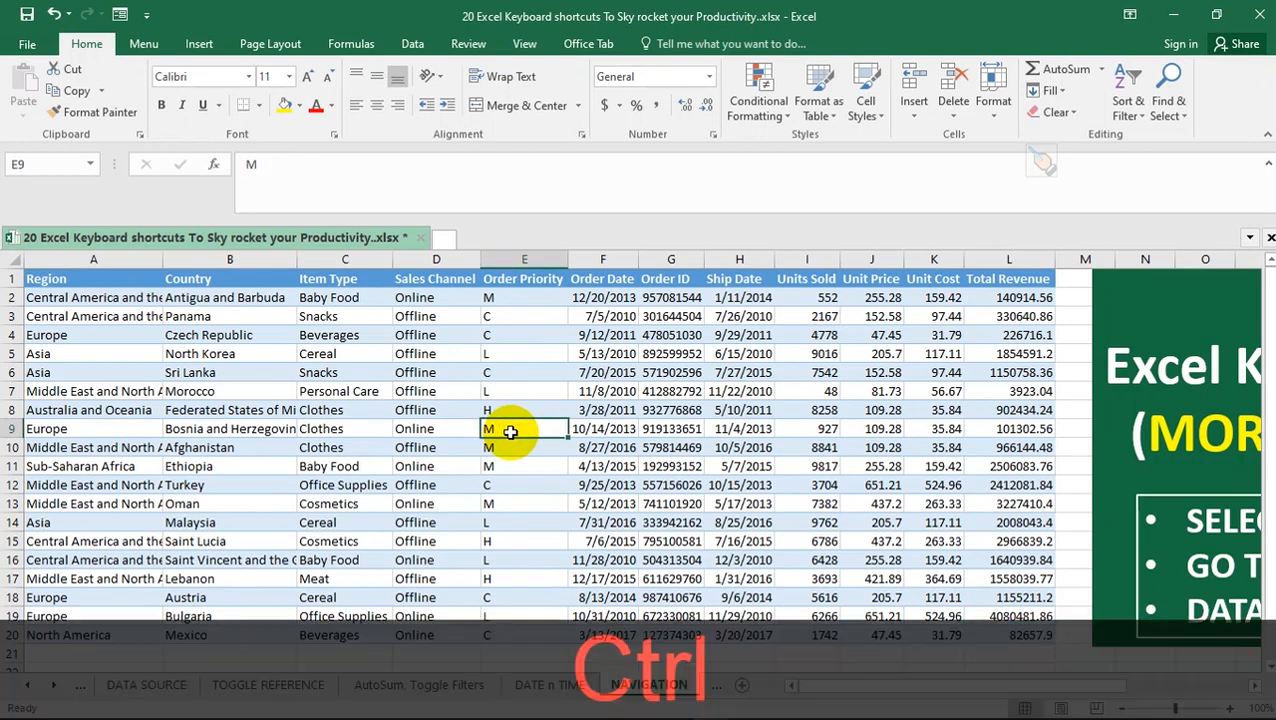
key(ctrl+shift+Home)
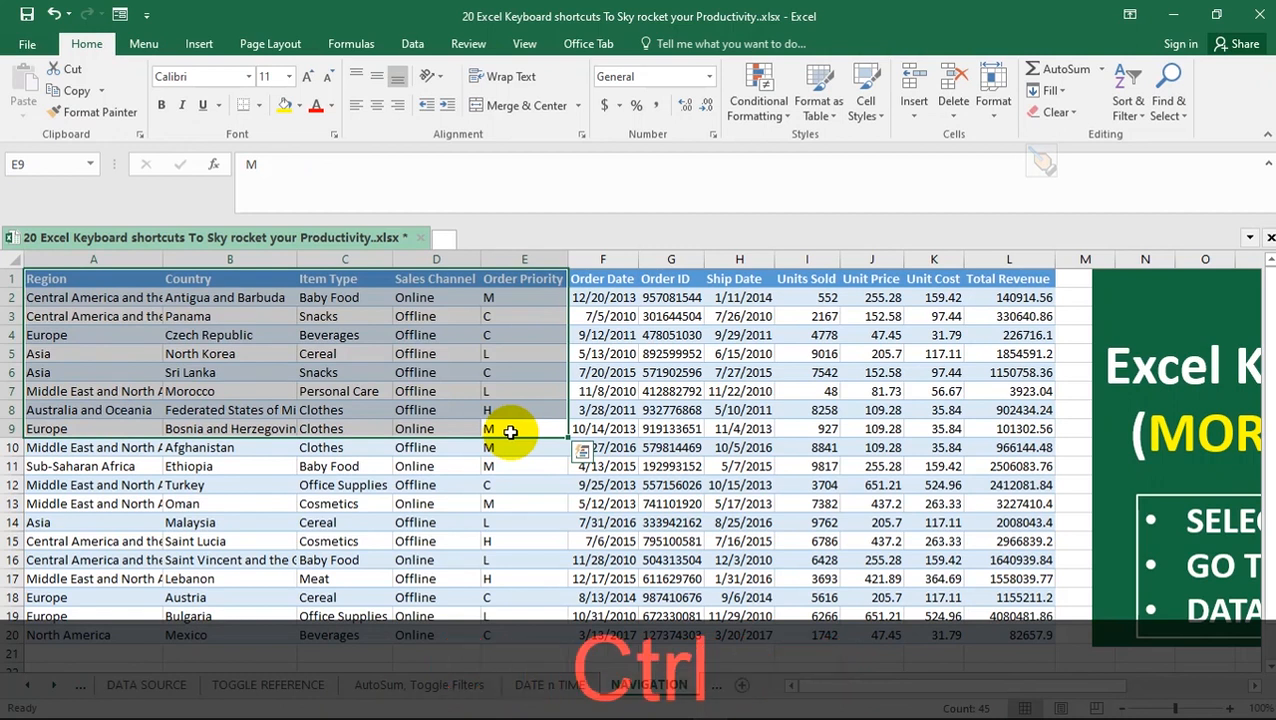
key(ctrl+shift+End)
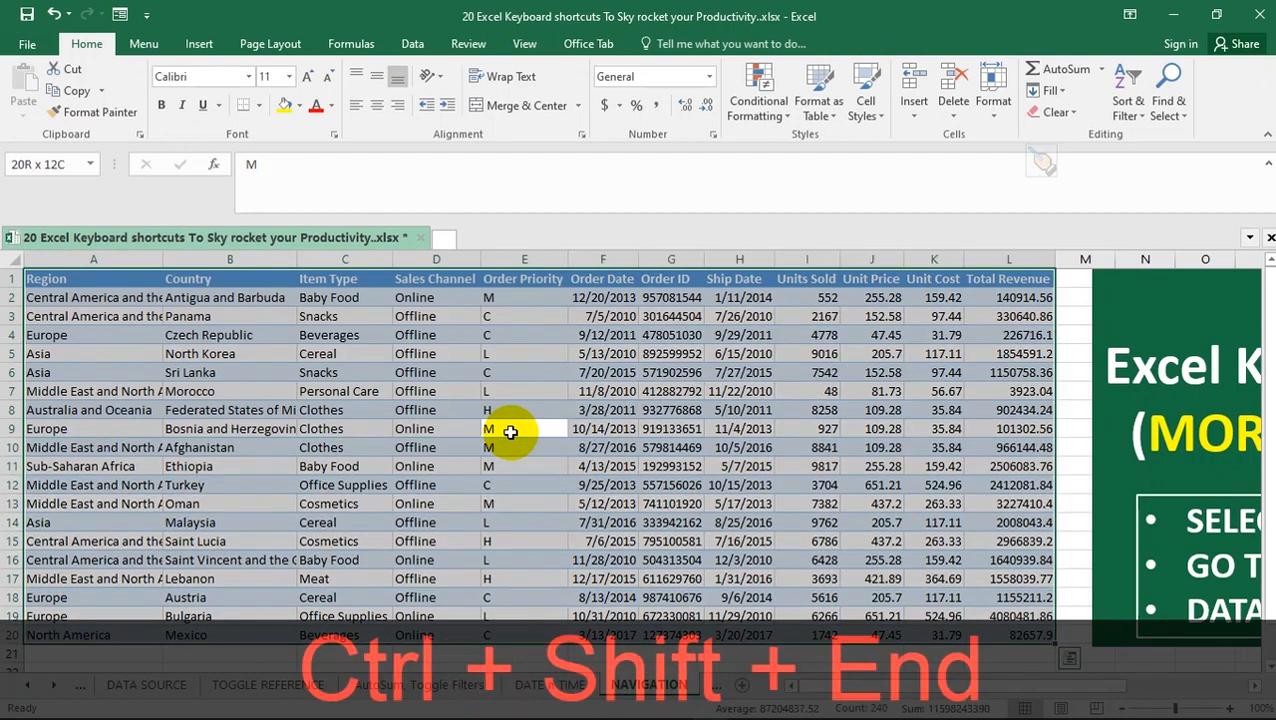
Select from E9 through the last used cell, and move to L20 alone
click(510, 431)
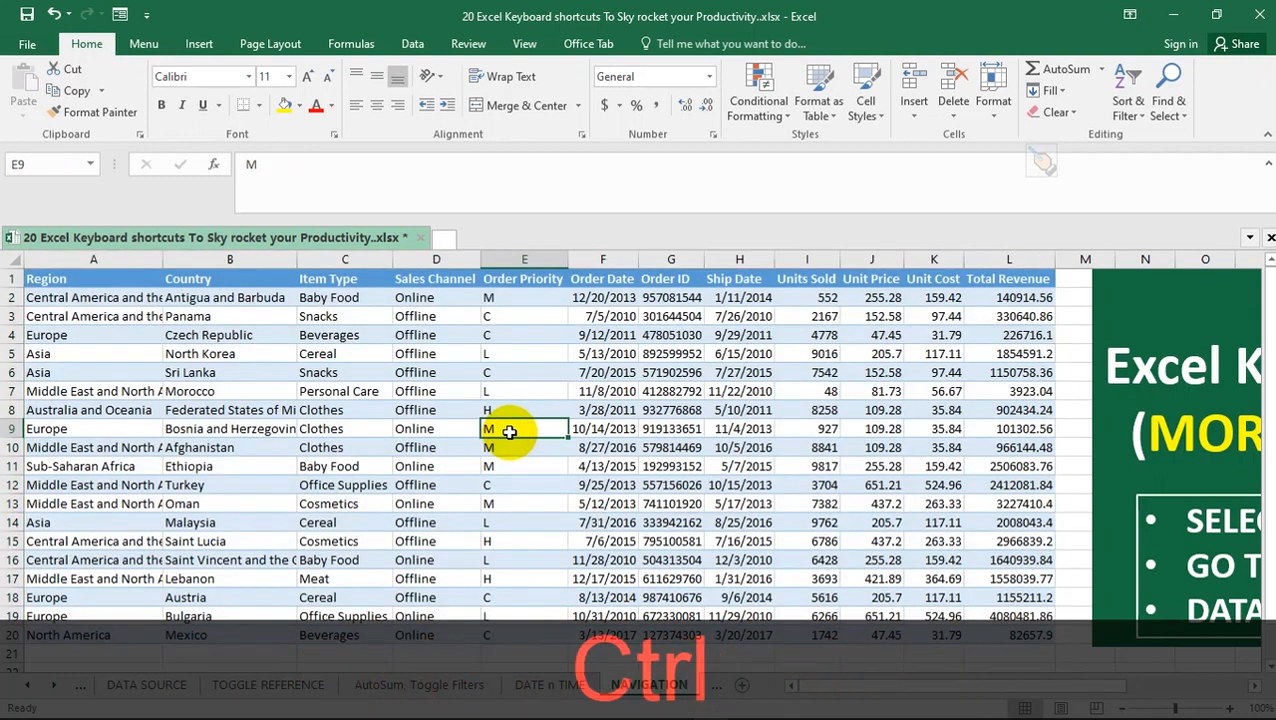
key(ctrl+shift+End)
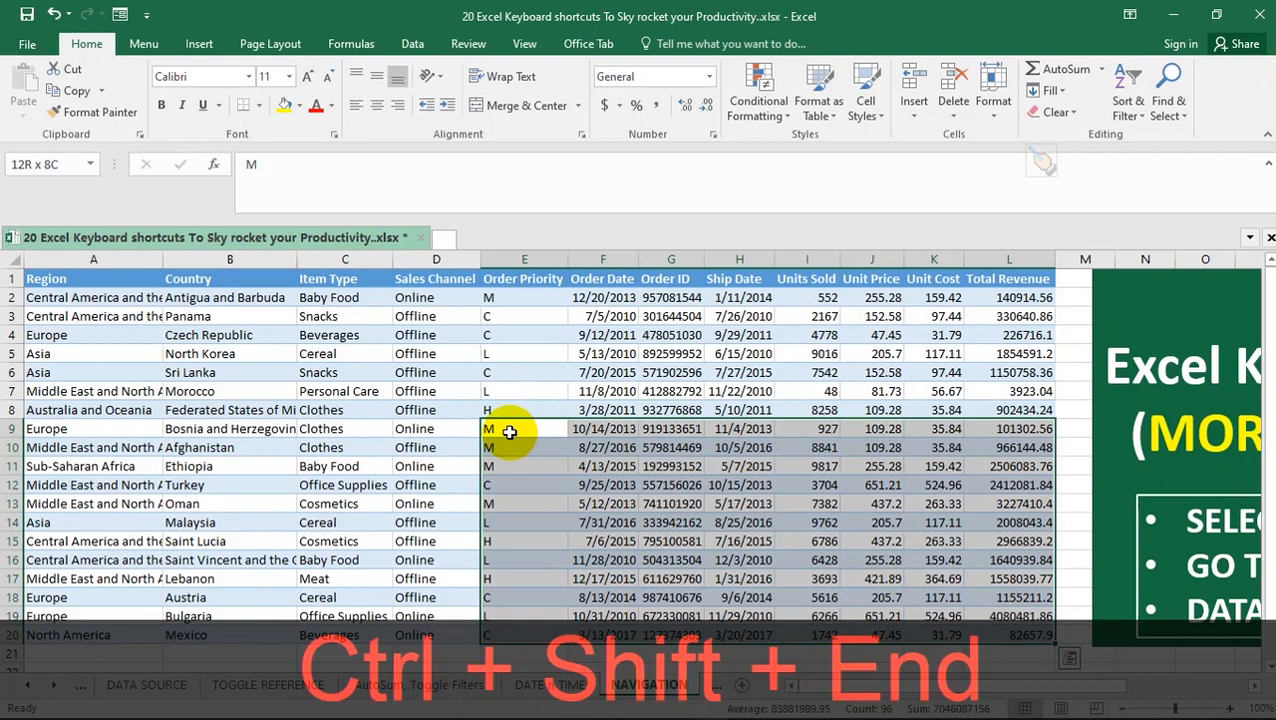
key(ctrl+End)
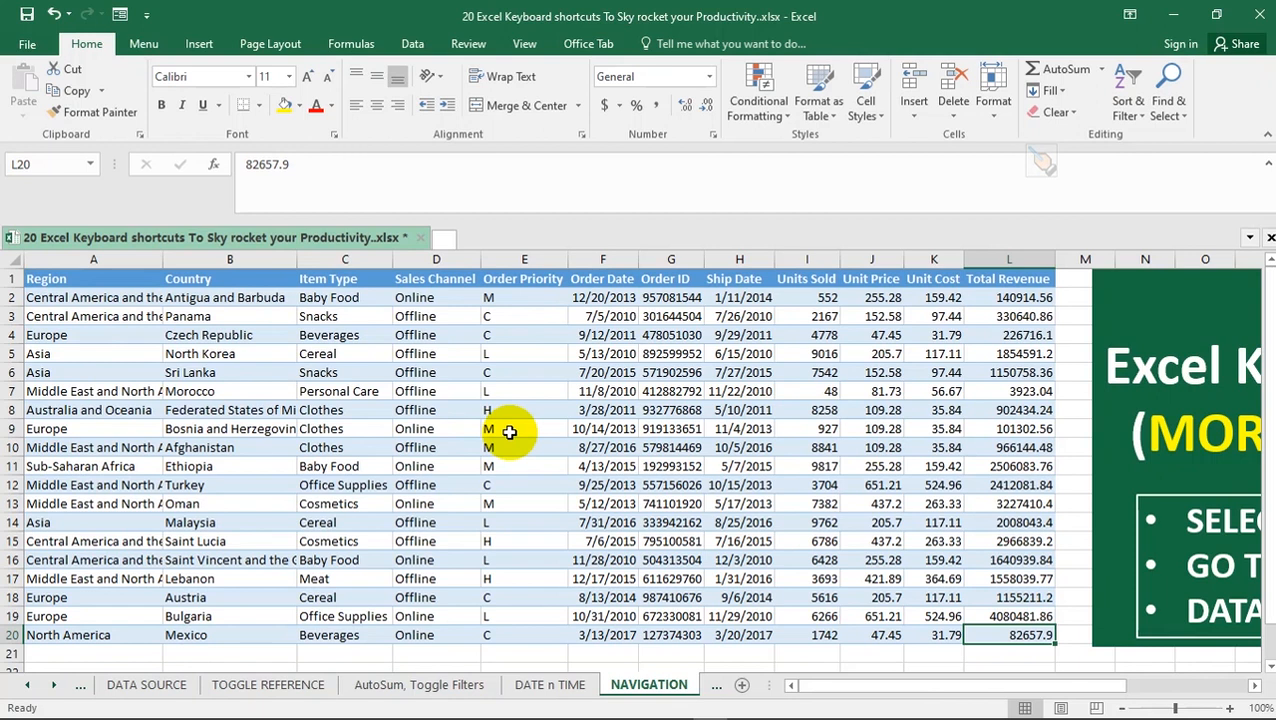
Starting from E9, extend the selection to the column's top and bottom edges, and to the table's first and last columns
click(509, 431)
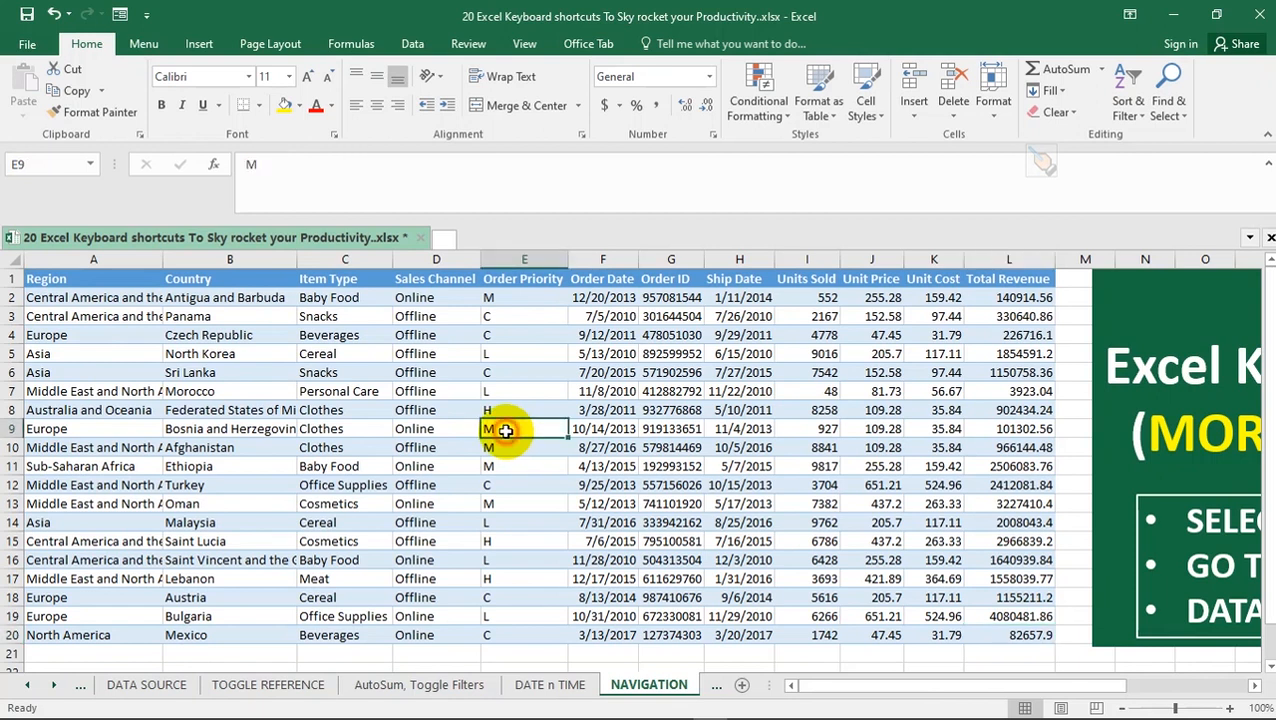
key(ctrl+shift+Up)
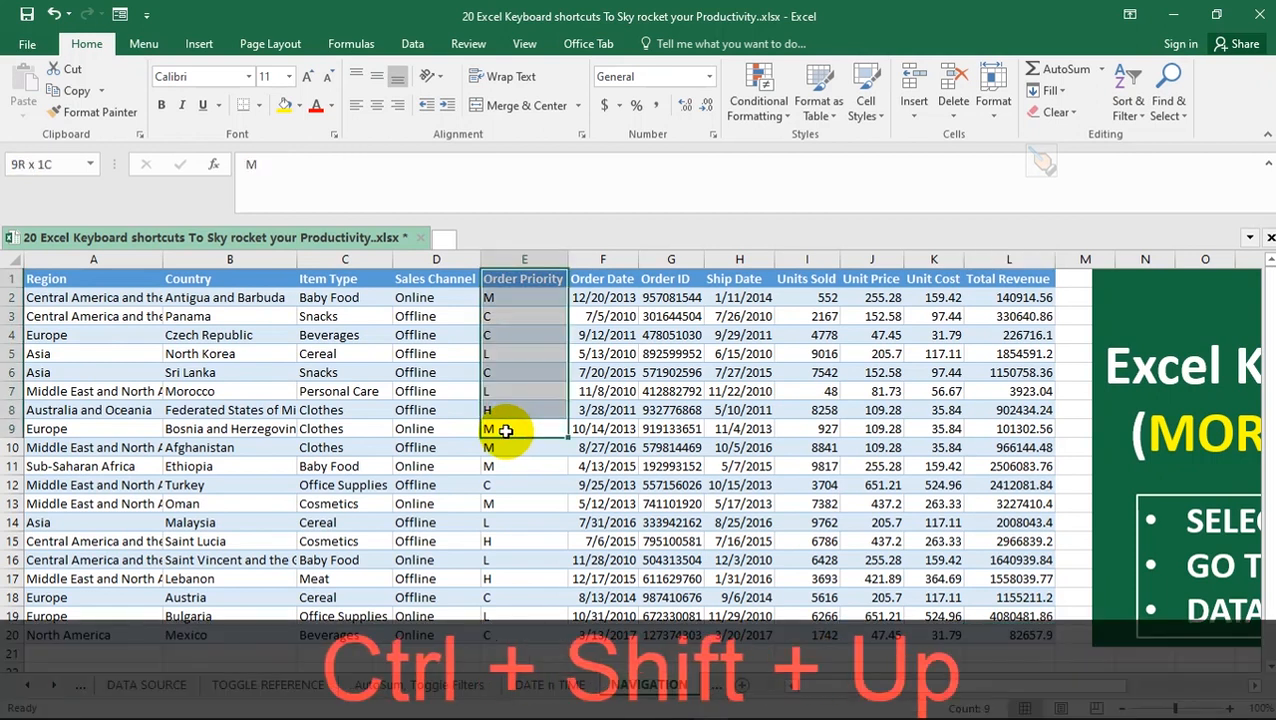
key(ctrl+shift+Down)
key(ctrl+shift+Left)
key(ctrl+shift+Right)
Jump from E9 to the row's last column and circle the table's corners counterclockwise, ending on A1
key(ctrl+Right)
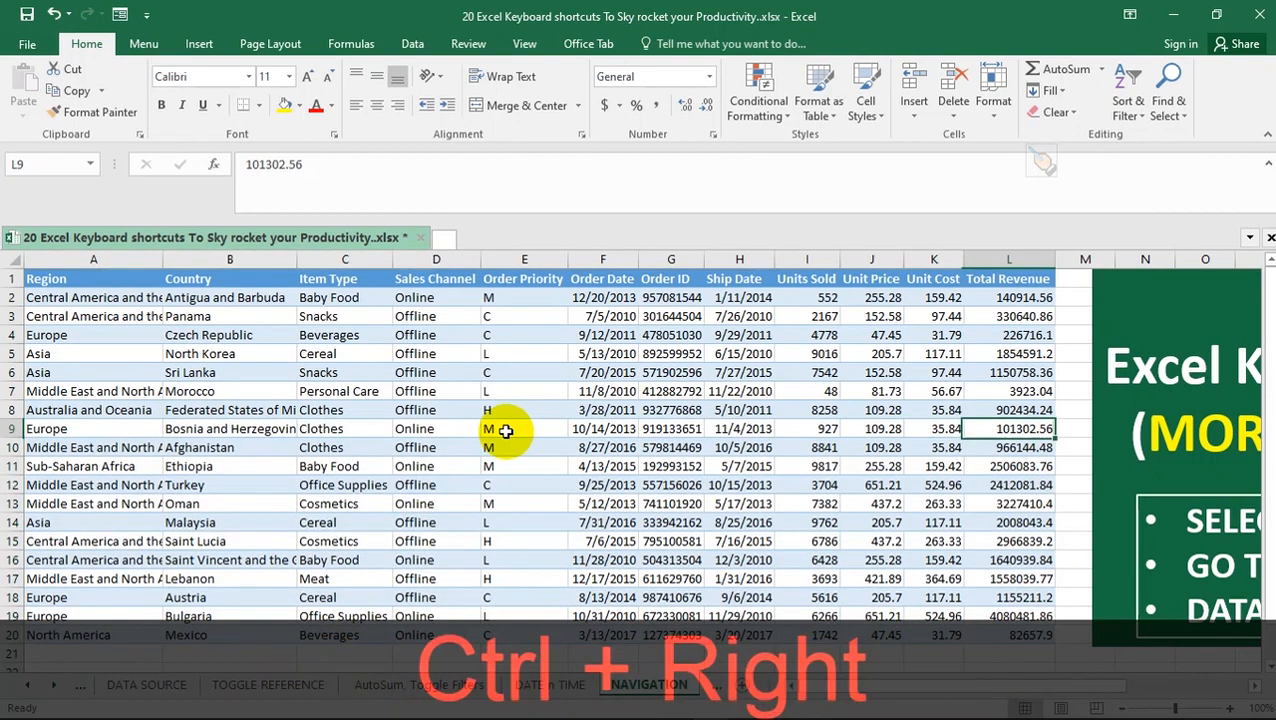
key(ctrl+Up)
key(ctrl+Left)
key(ctrl+Down)
key(ctrl+Right)
key(ctrl+Up)
key(ctrl+Left)
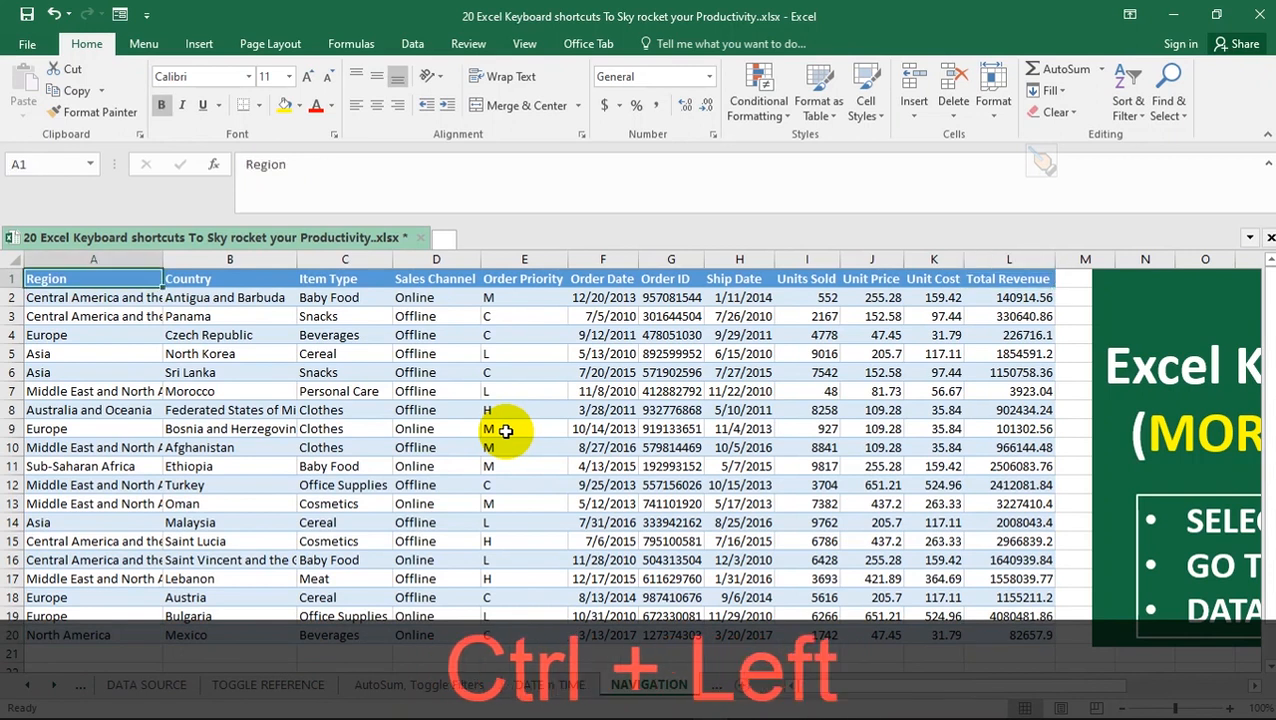
Move down to A2, jump across and up to L1, and select E9 again
key(Down)
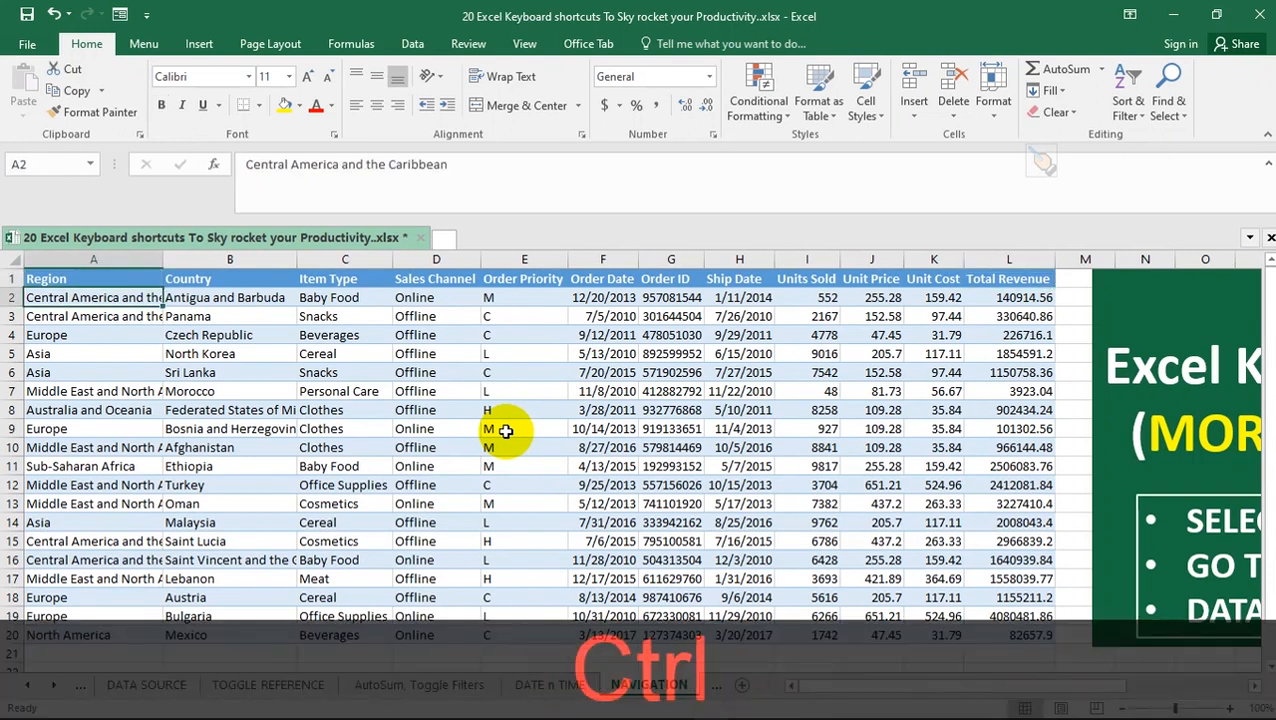
key(ctrl+Right)
key(ctrl+Up)
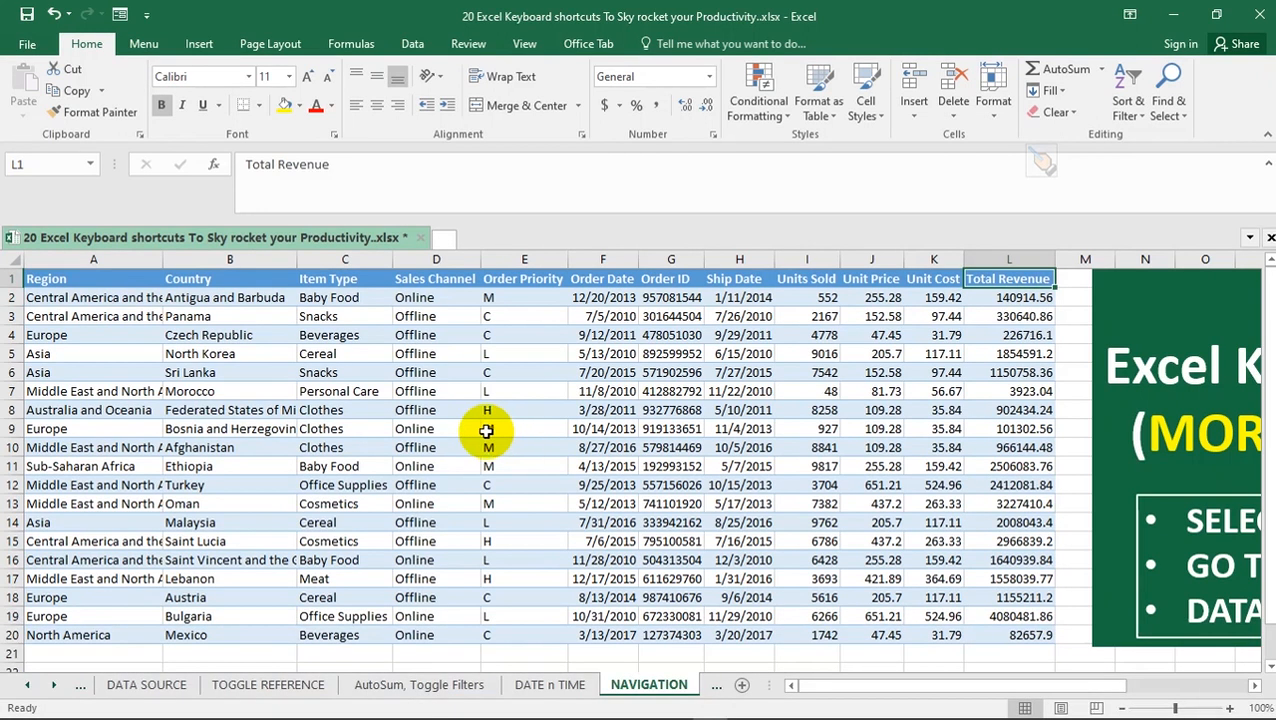
click(500, 424)
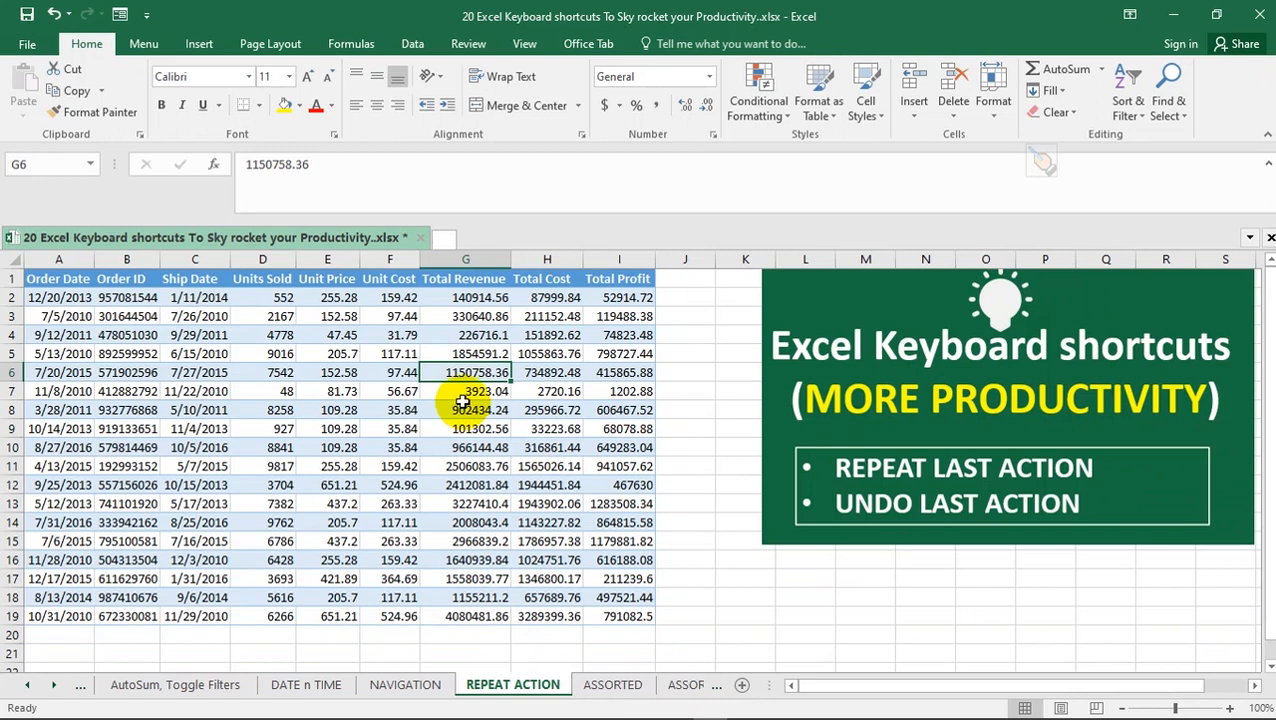
On the REPEAT ACTION sheet, clear the Total Revenue values in G5:G12, undo the deletion and redo it
drag(465, 354, 474, 483)
key(Delete)
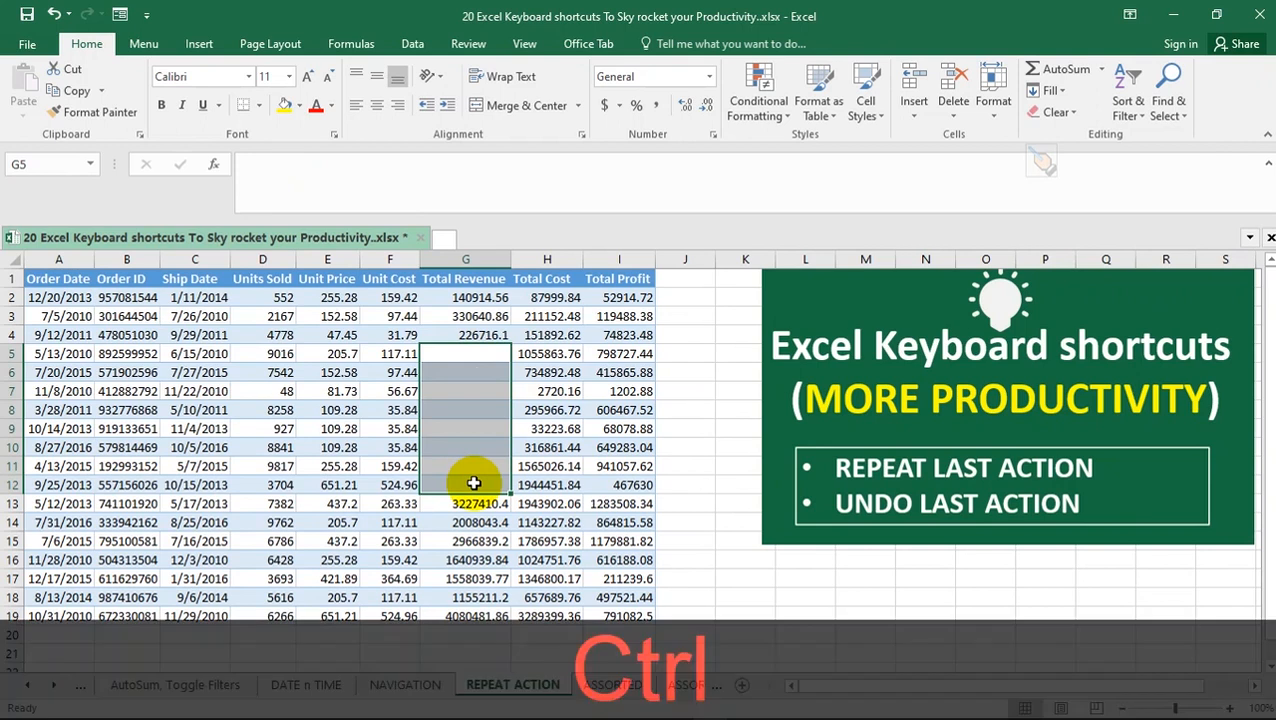
key(ctrl+z)
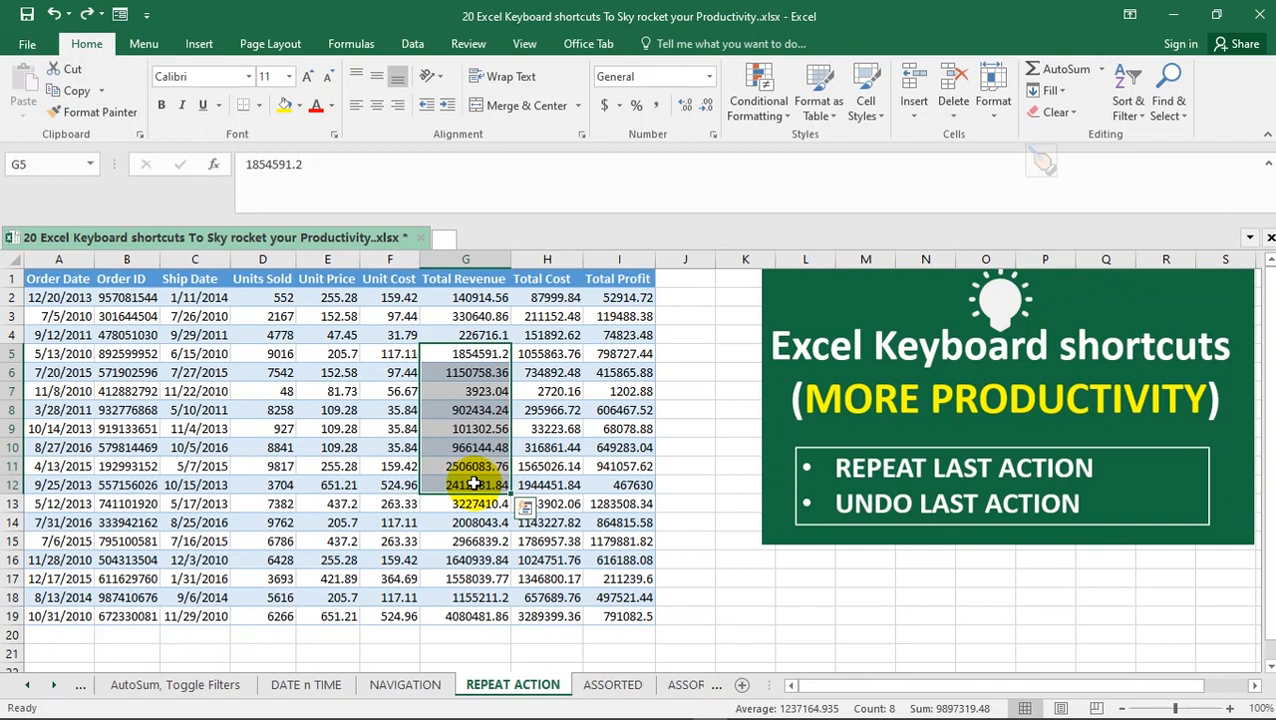
key(ctrl+y)
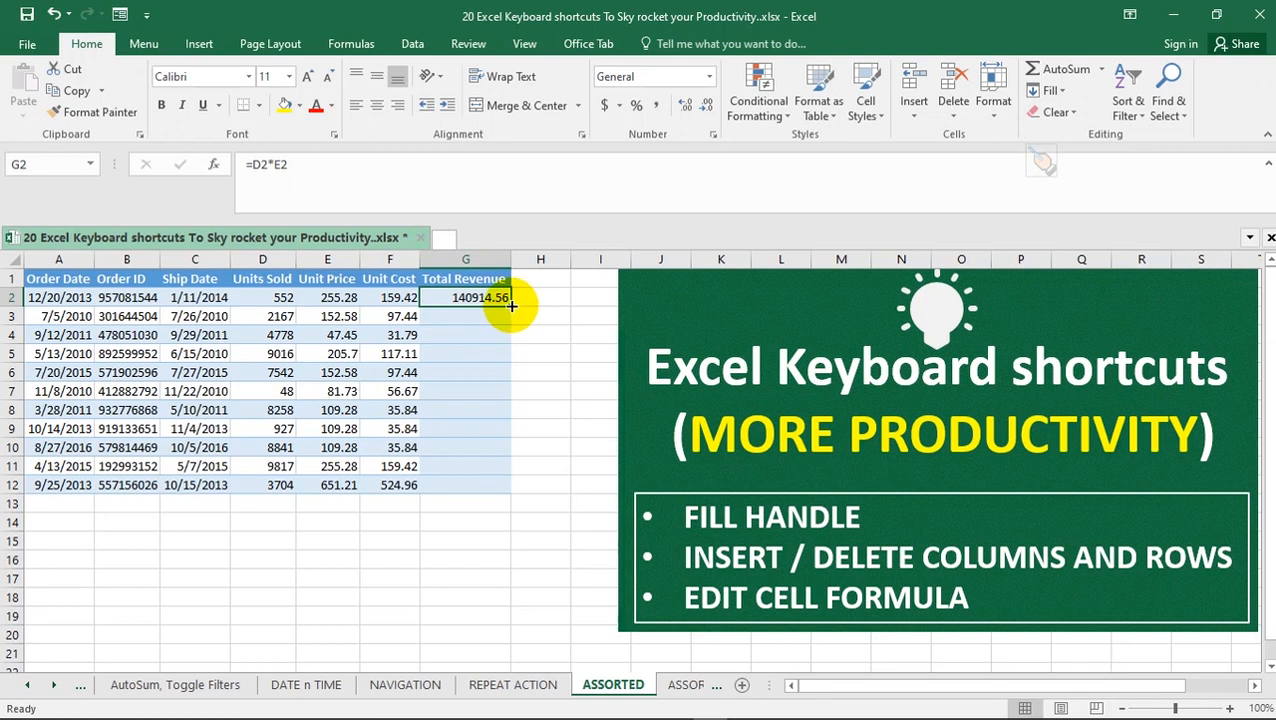
On the ASSORTED sheet, try filling the G2 formula down Total Revenue, undo the fill, and cancel a formula started in G3
double_click(511, 306)
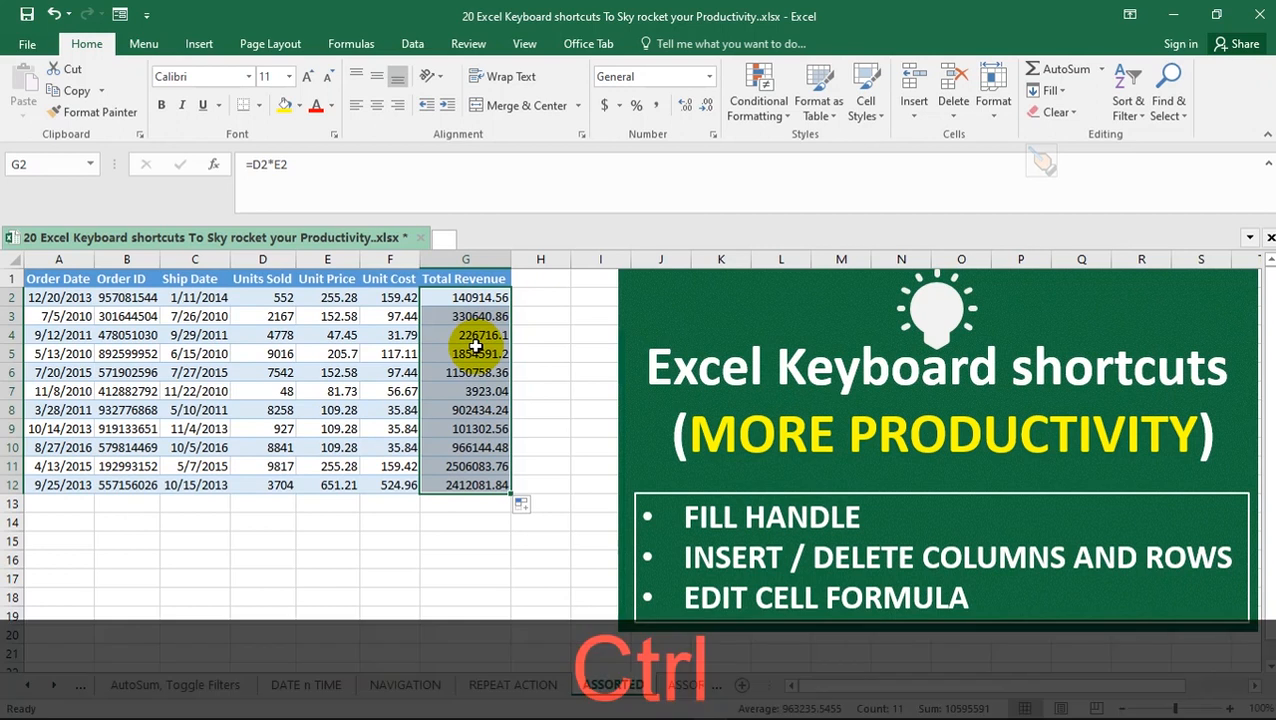
key(ctrl+z)
click(486, 313)
text(=)
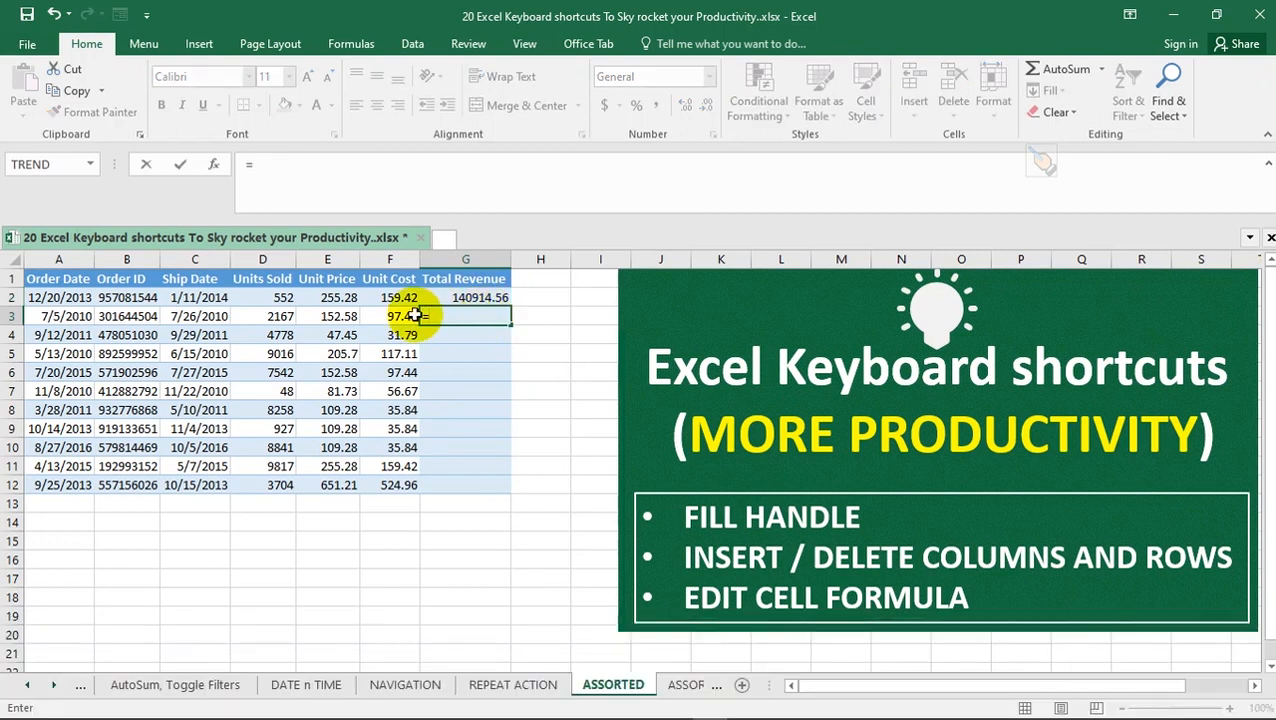
key(Escape)
Fill the Total Revenue formula from G2 down to G12, and check the copied formulas in G6 and G8
click(479, 297)
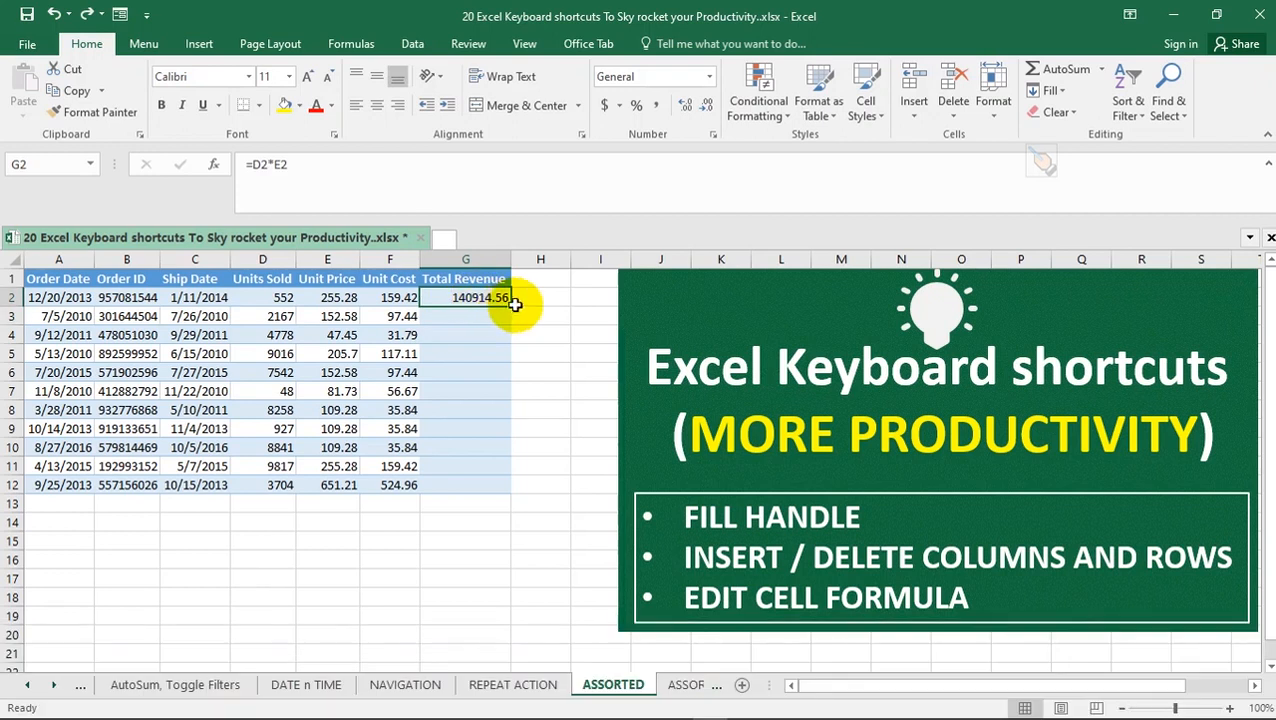
double_click(510, 306)
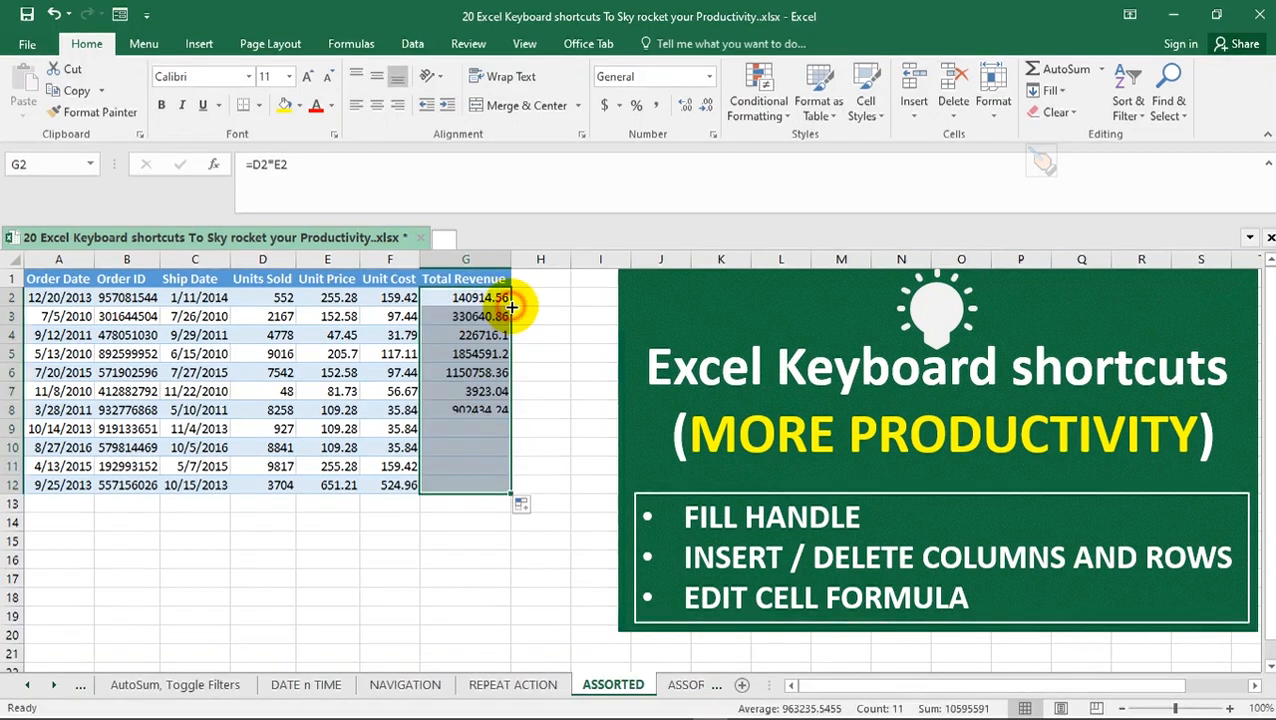
click(464, 373)
click(468, 407)
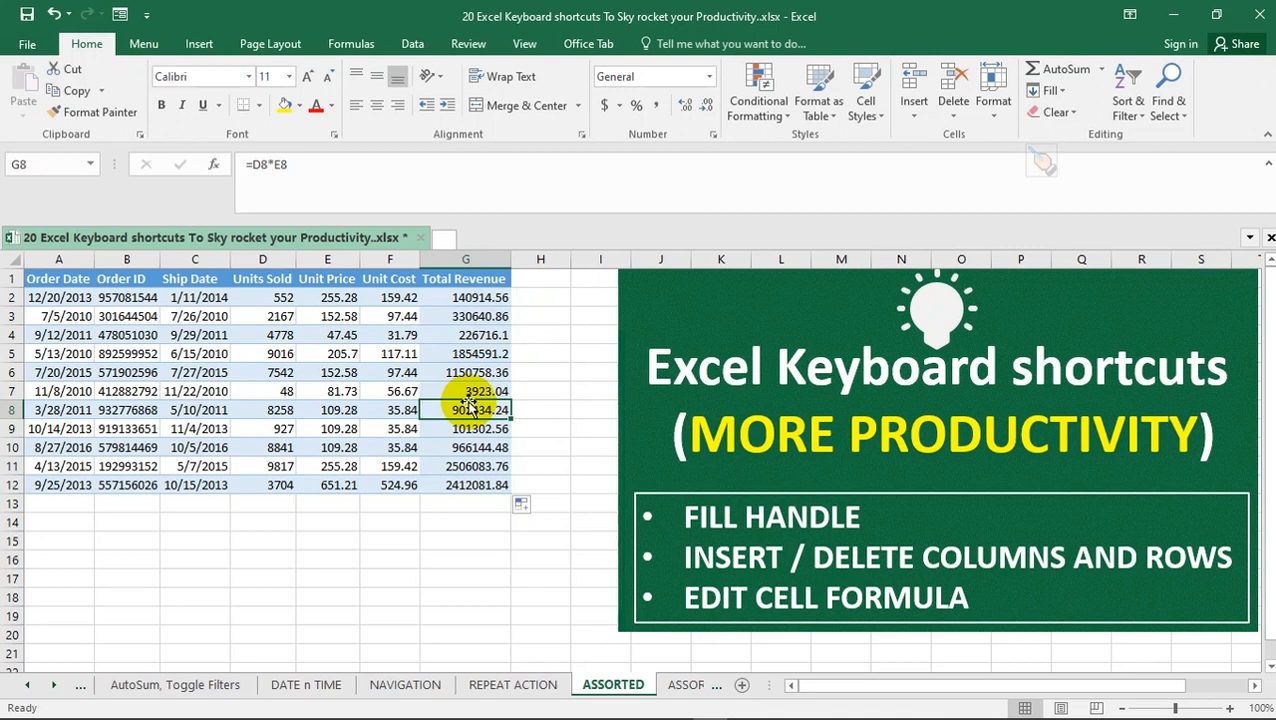
Insert one blank column before Units Sold and three blank columns before Order ID
click(280, 258)
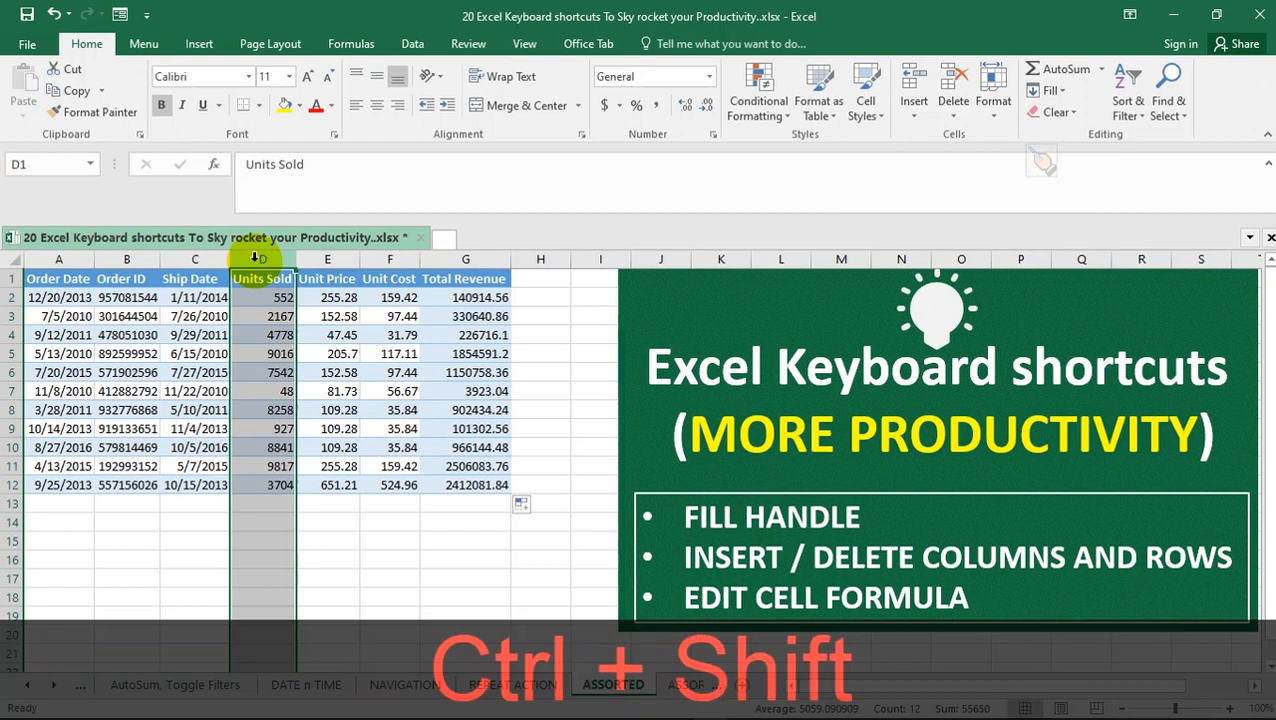
key(ctrl+shift+equal)
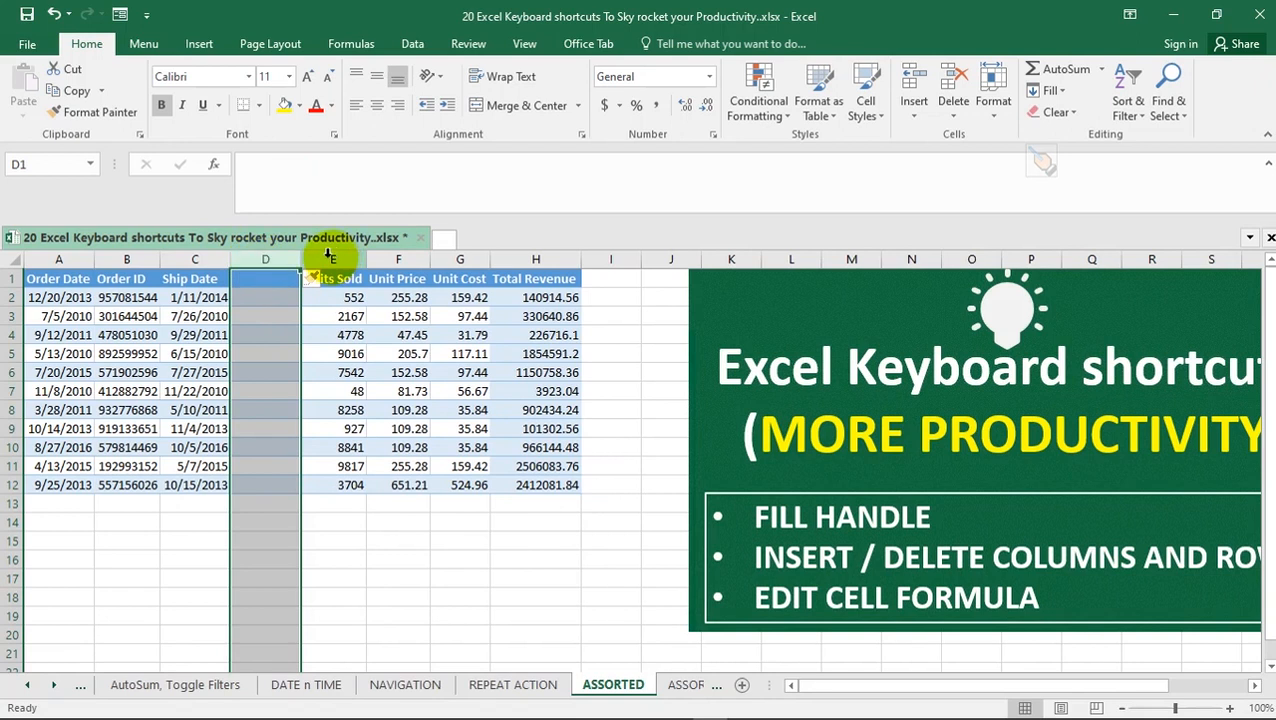
click(127, 259)
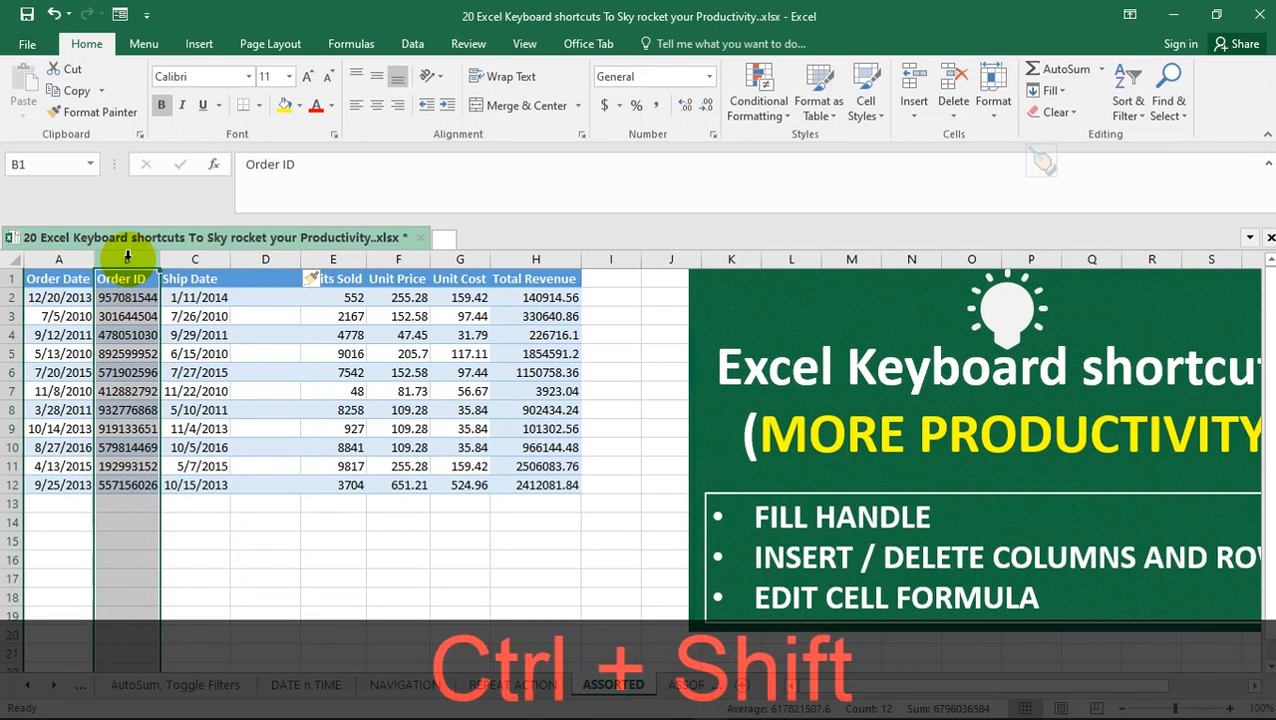
key(ctrl+shift+equal)
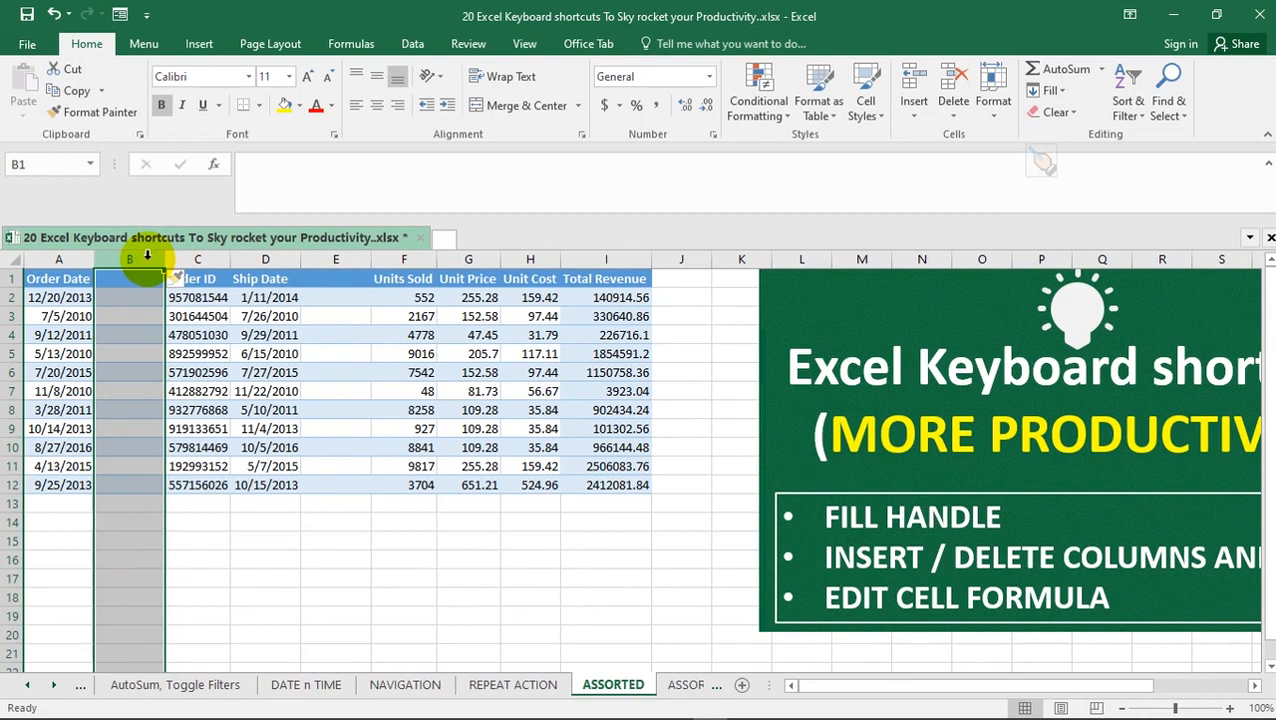
key(ctrl)
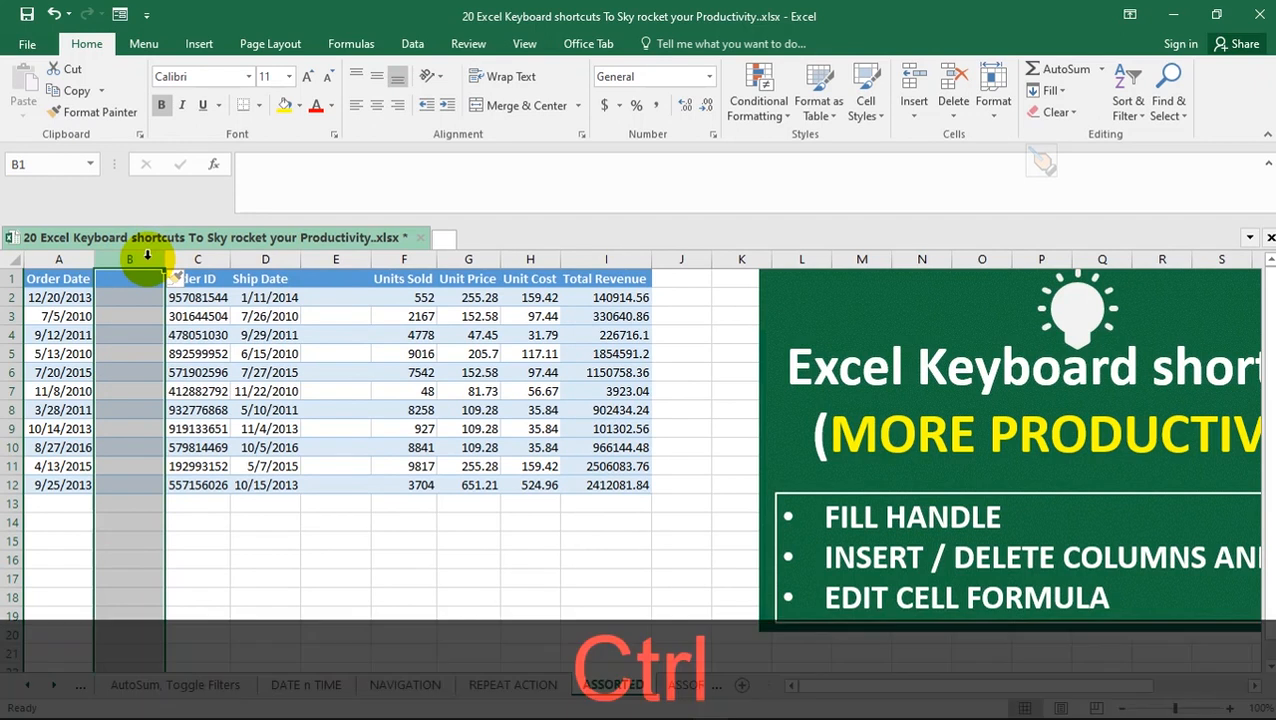
key(ctrl+shift+equal)
key(ctrl+shift+equal)
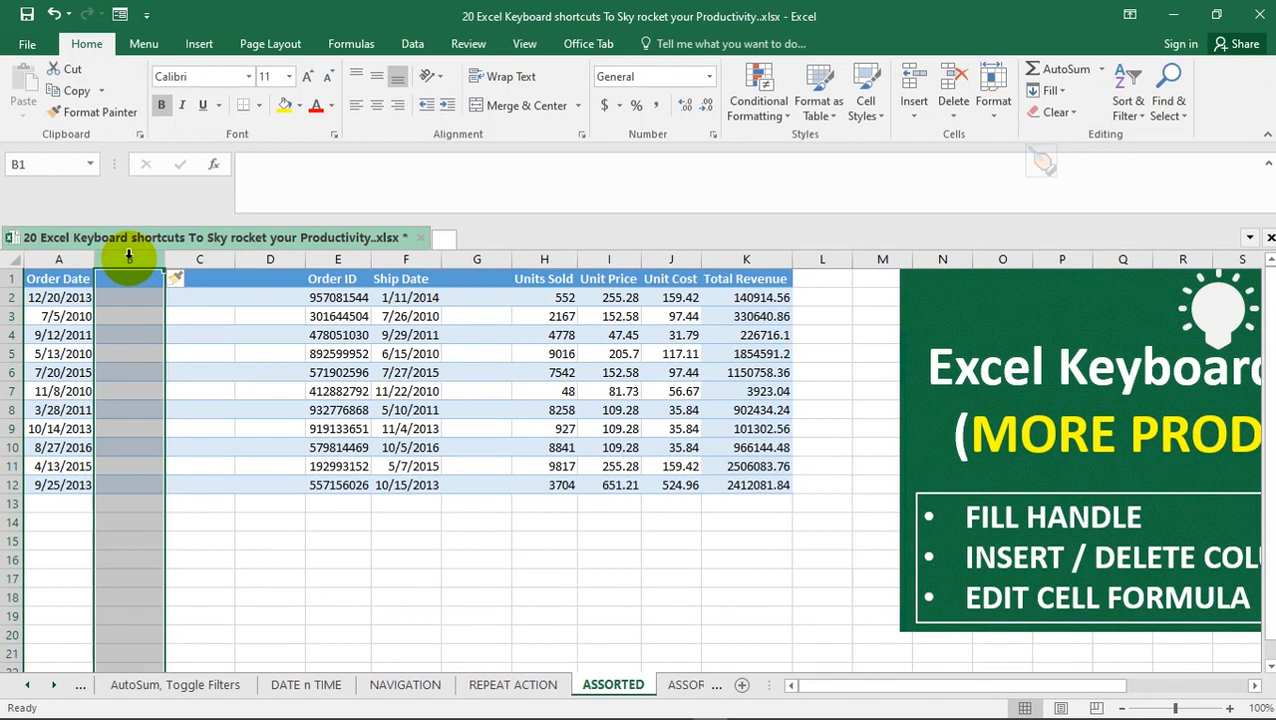
Delete column B repeatedly until Unit Cost is directly beside Order Date
key(ctrl+minus)
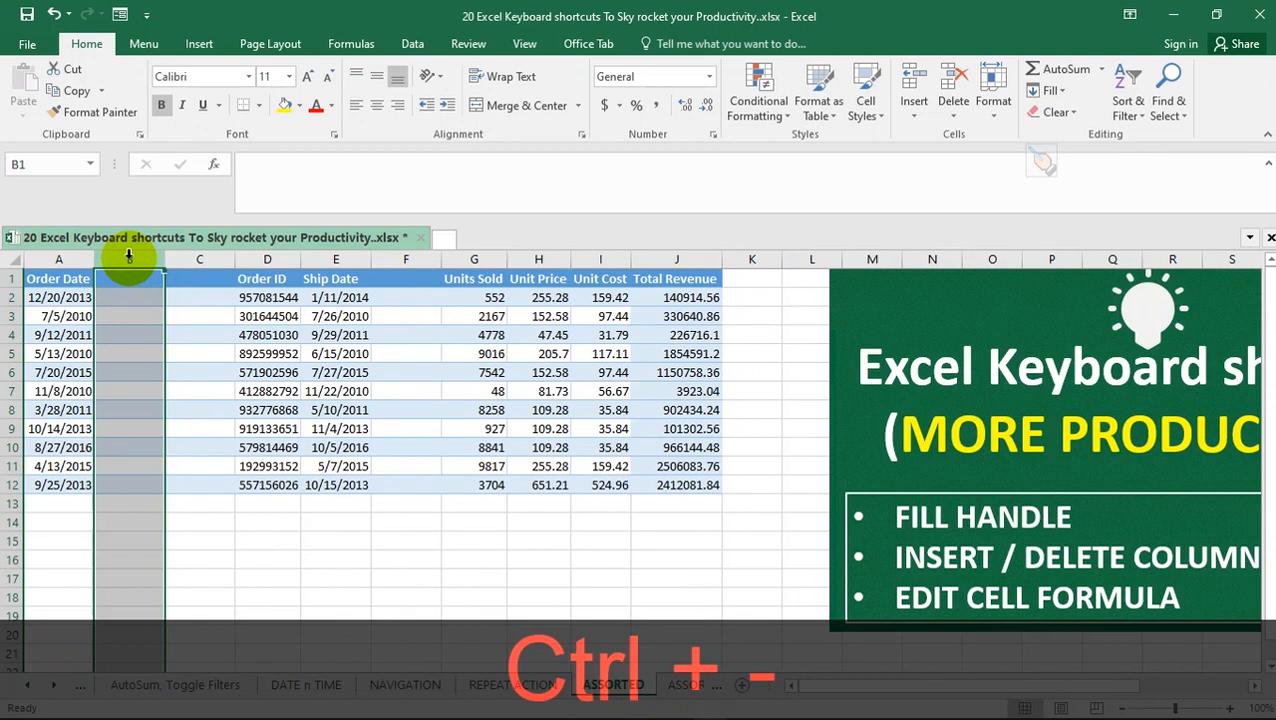
key(ctrl+minus)
key(ctrl+minus)
key(ctrl+minus)
key(ctrl+minus)
key(ctrl+minus)
key(ctrl+minus)
key(ctrl+minus)
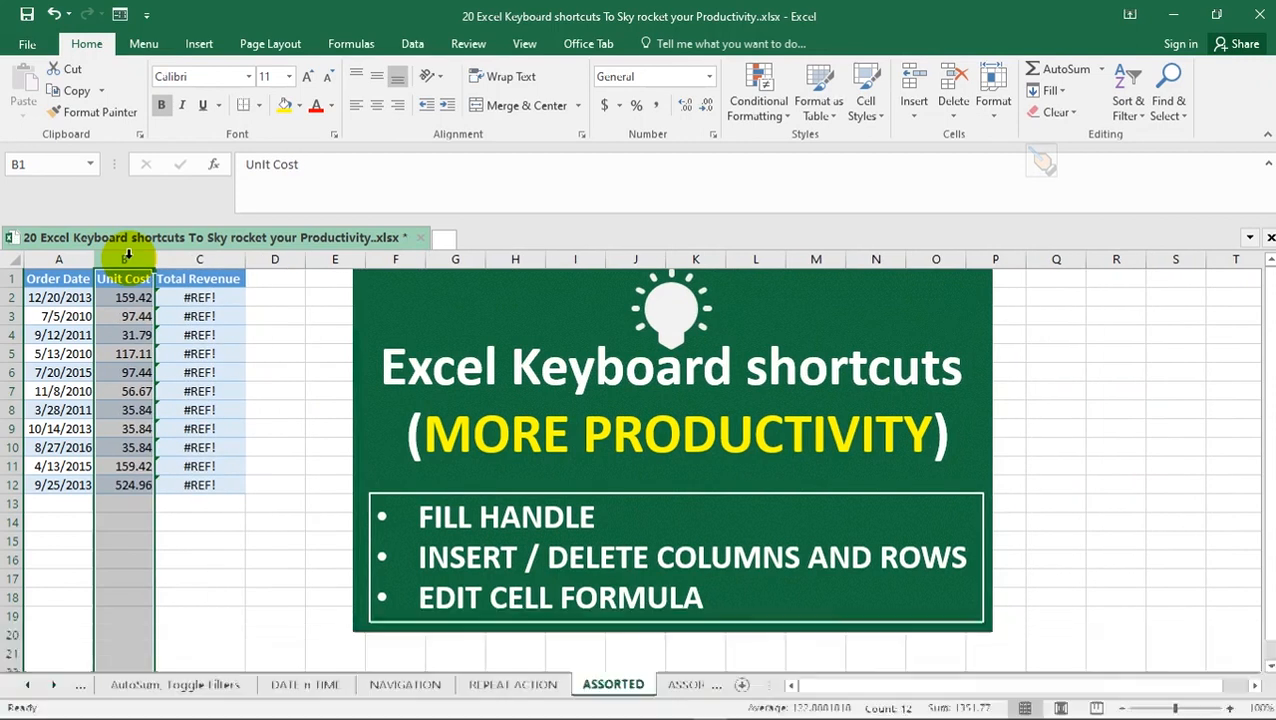
Undo the deletions of Unit Price, Units Sold and the blank column before them
key(ctrl+z)
key(ctrl+z)
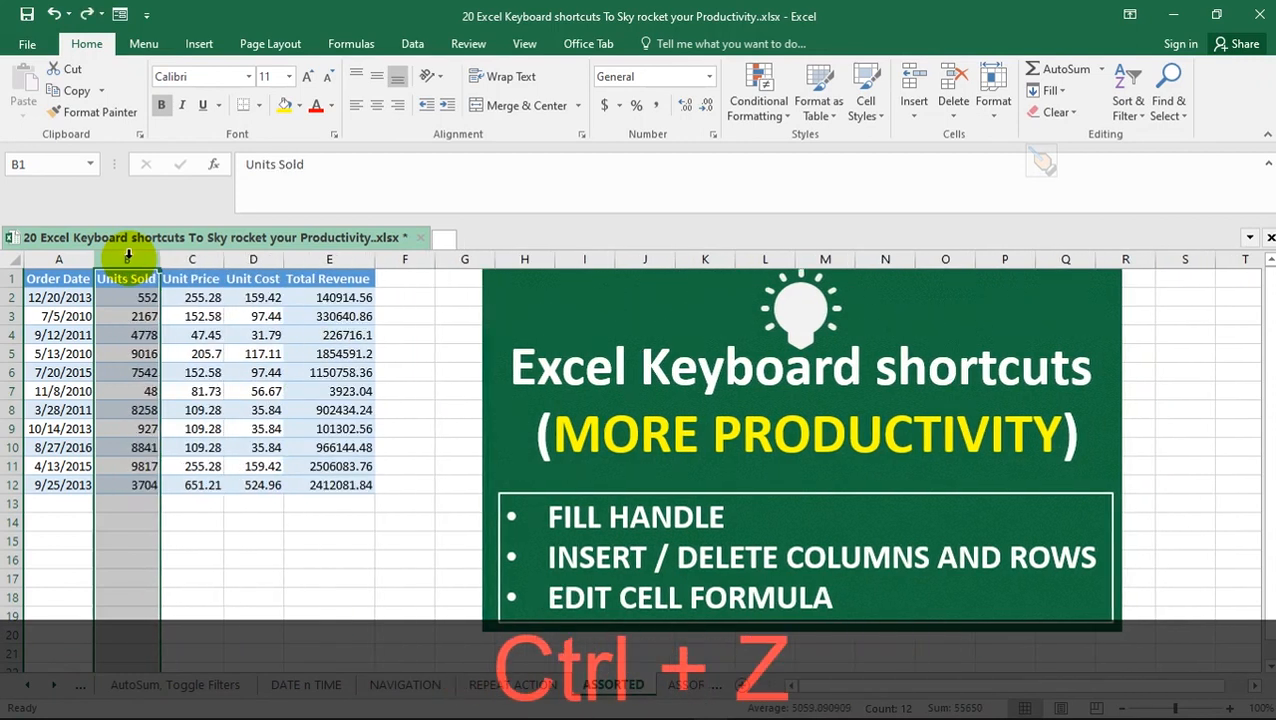
key(ctrl+z)
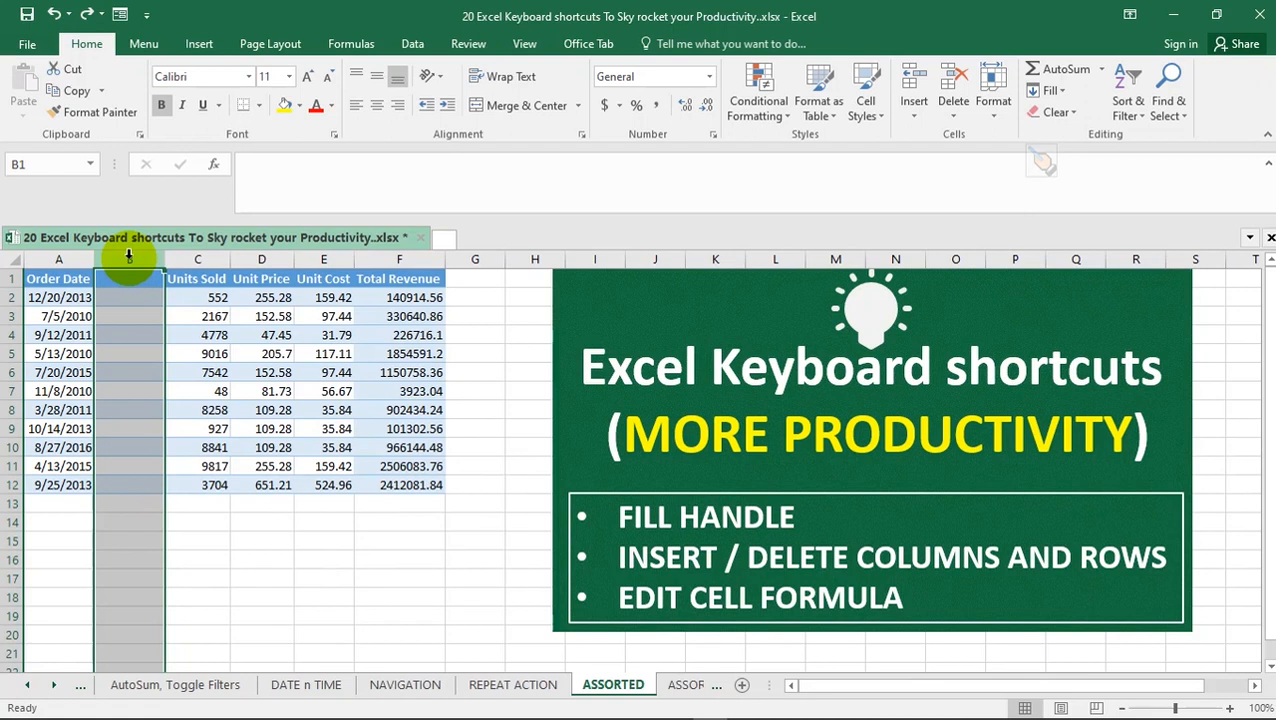
Open the Unit Price cell D7 for in-cell editing, and cancel the edit
click(243, 391)
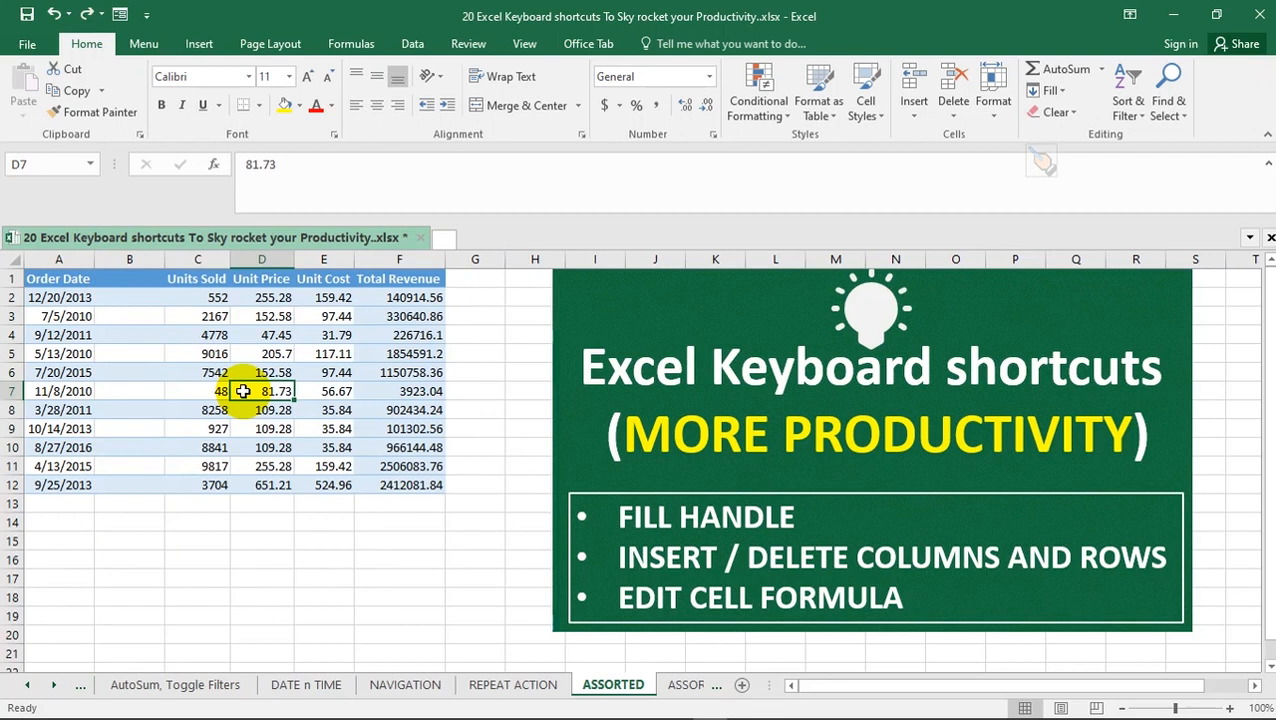
key(F2)
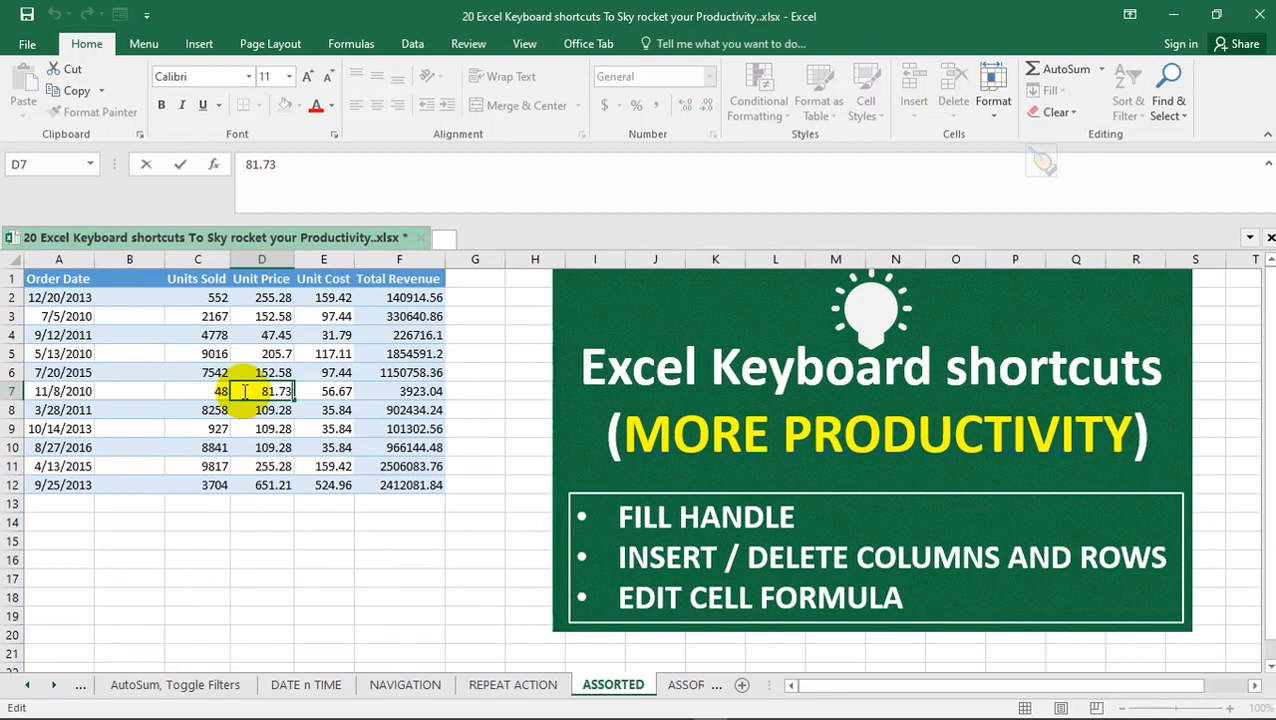
key(Escape)
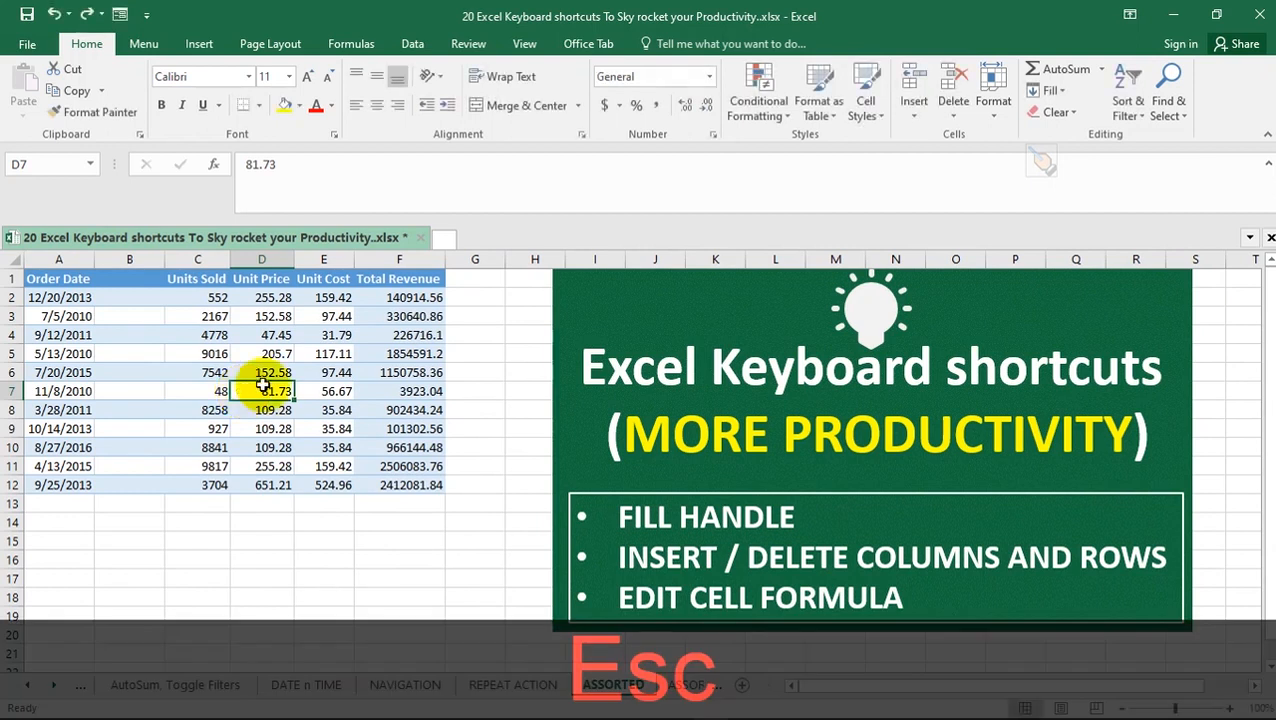
Edit the order date in A5 by replacing its year with JSKJFKJDK, and cancel the edit
click(65, 353)
key(F2)
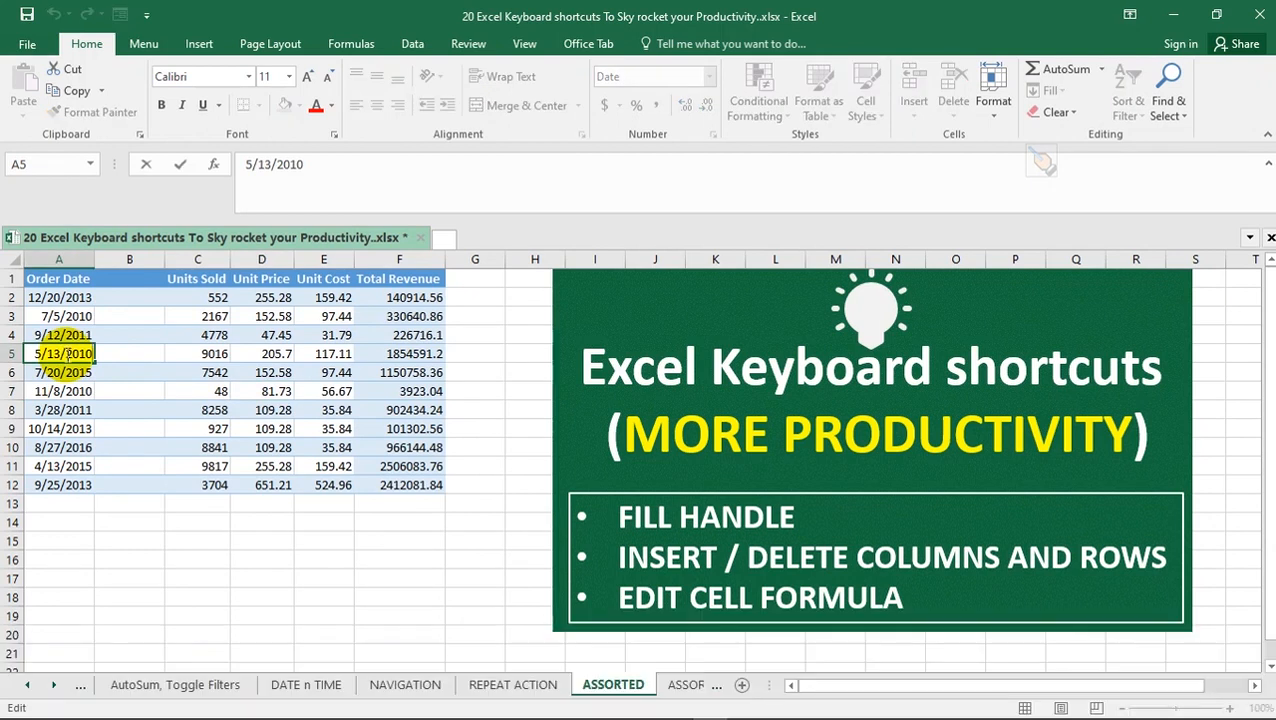
key(BackSpace)
key(BackSpace)
key(BackSpace)
key(BackSpace)
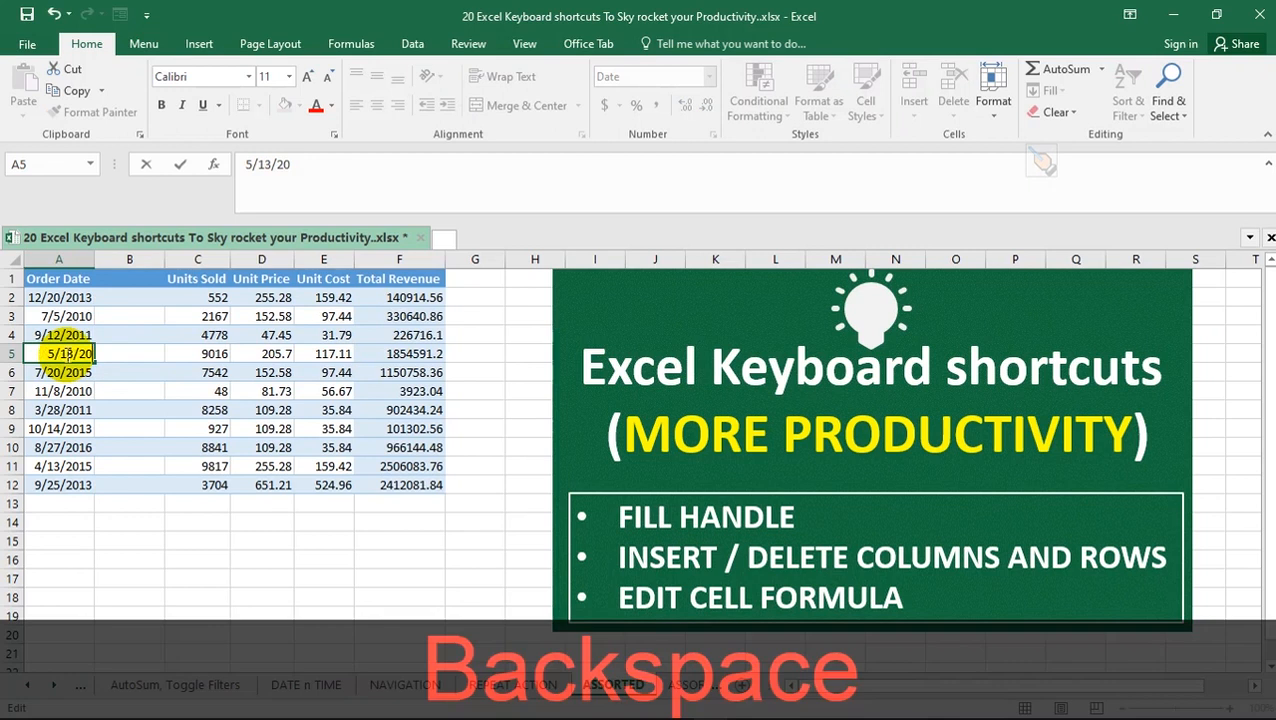
text(JSKJFKJDK)
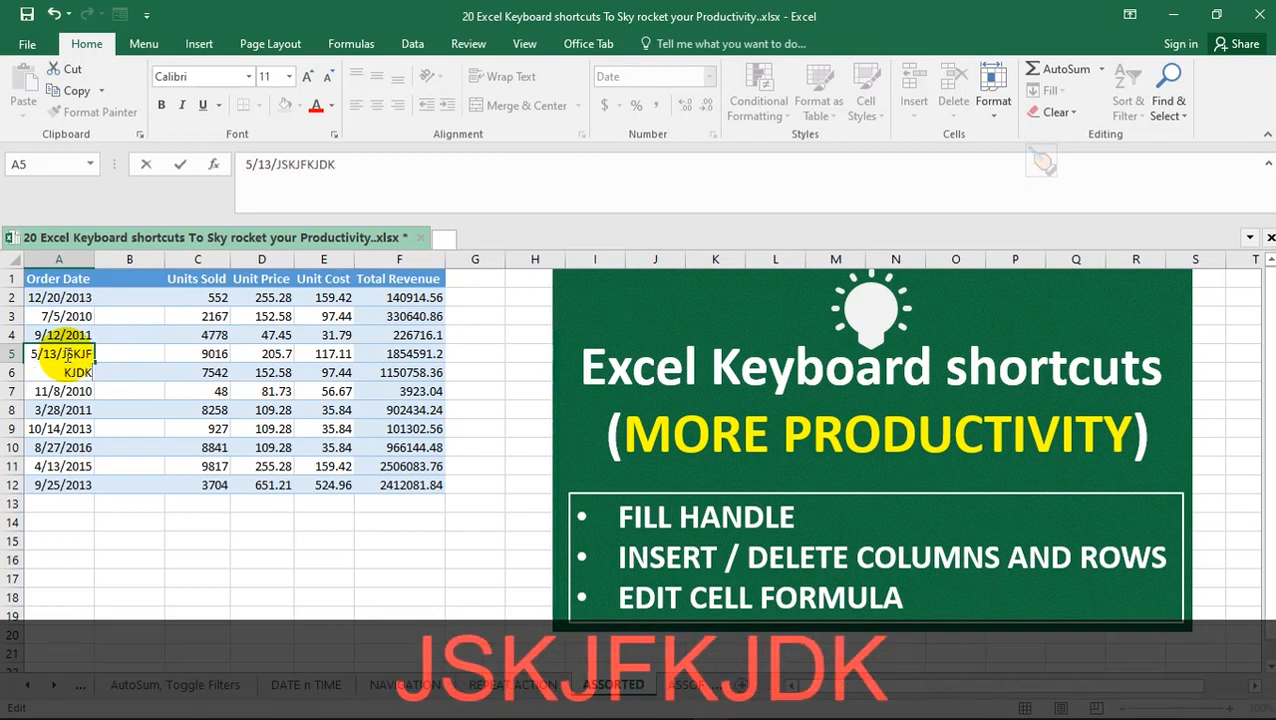
key(Escape)
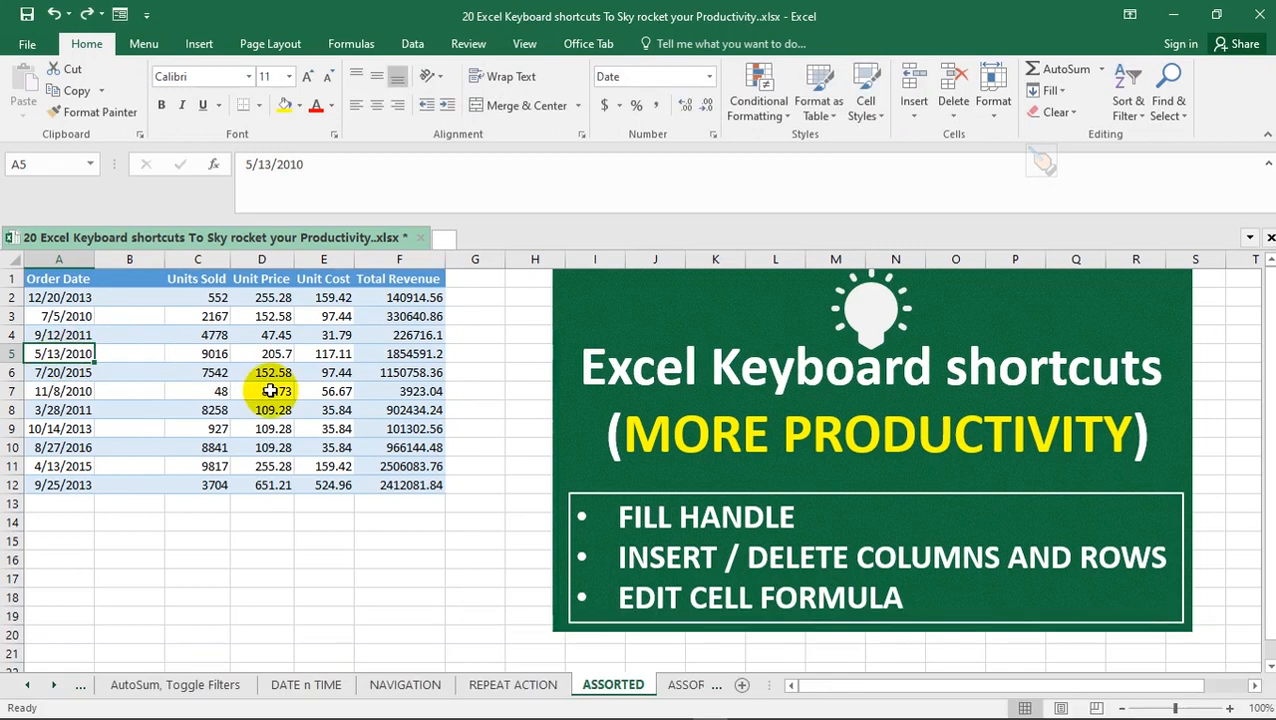
Open the Unit Cost cell E7 for in-cell editing
click(352, 391)
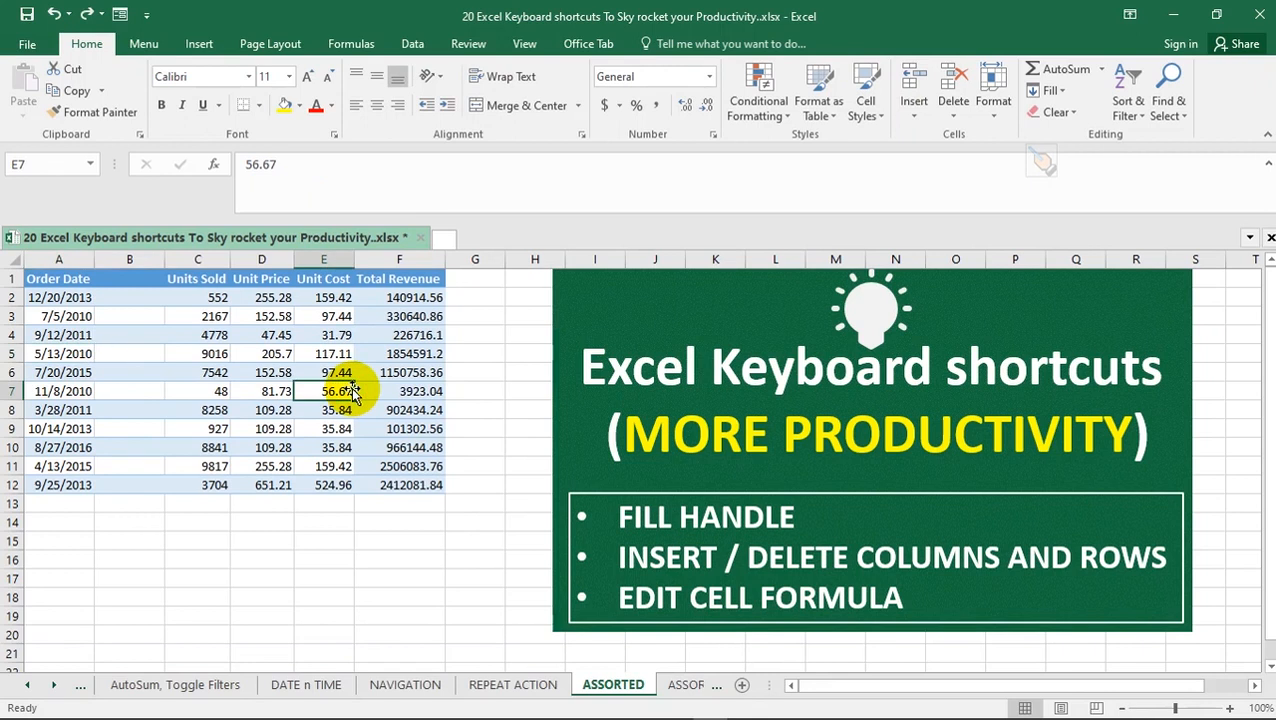
key(Escape)
key(F3)
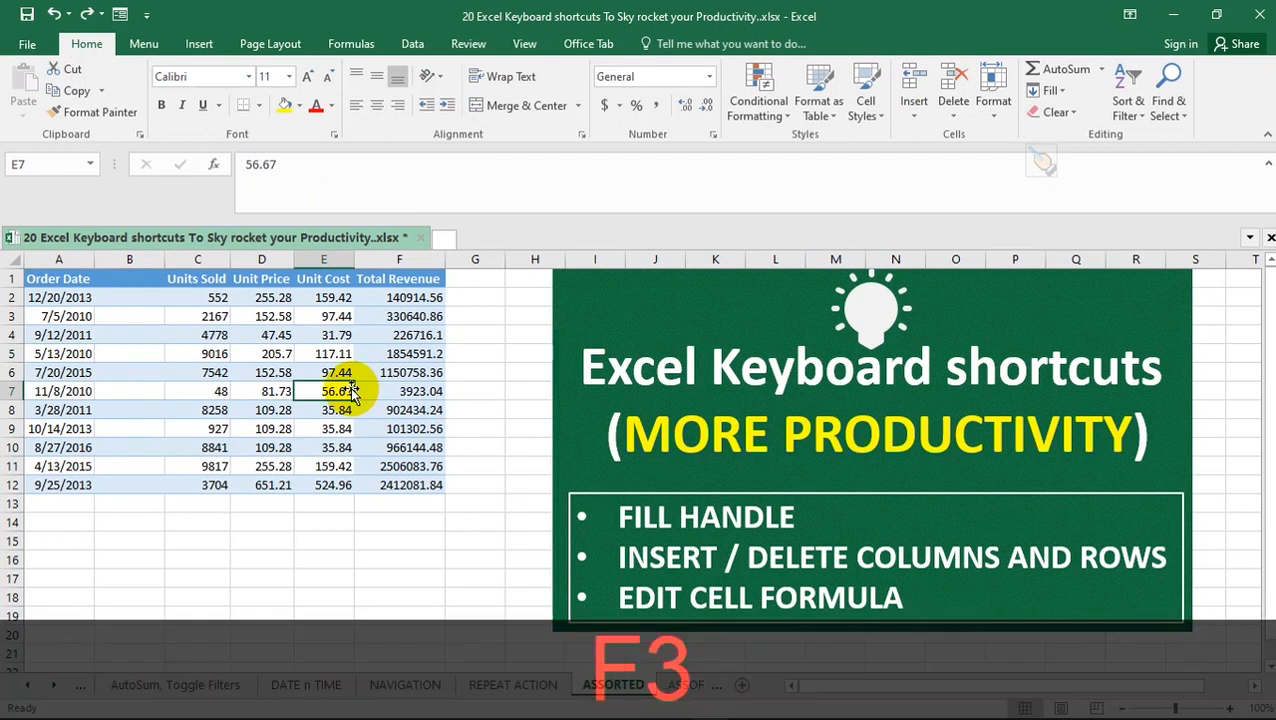
key(F2)
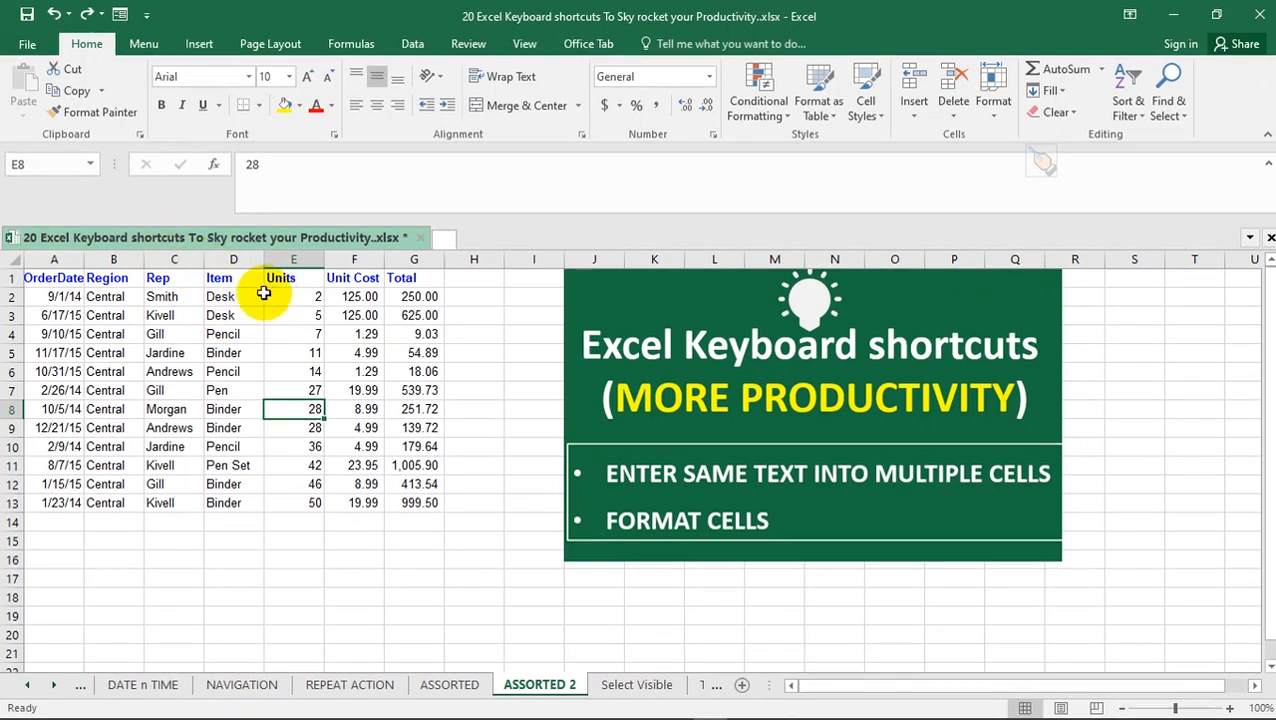
Fill the Item cells D2:D13 with PEN in a single entry, and undo the fill
drag(232, 295, 249, 500)
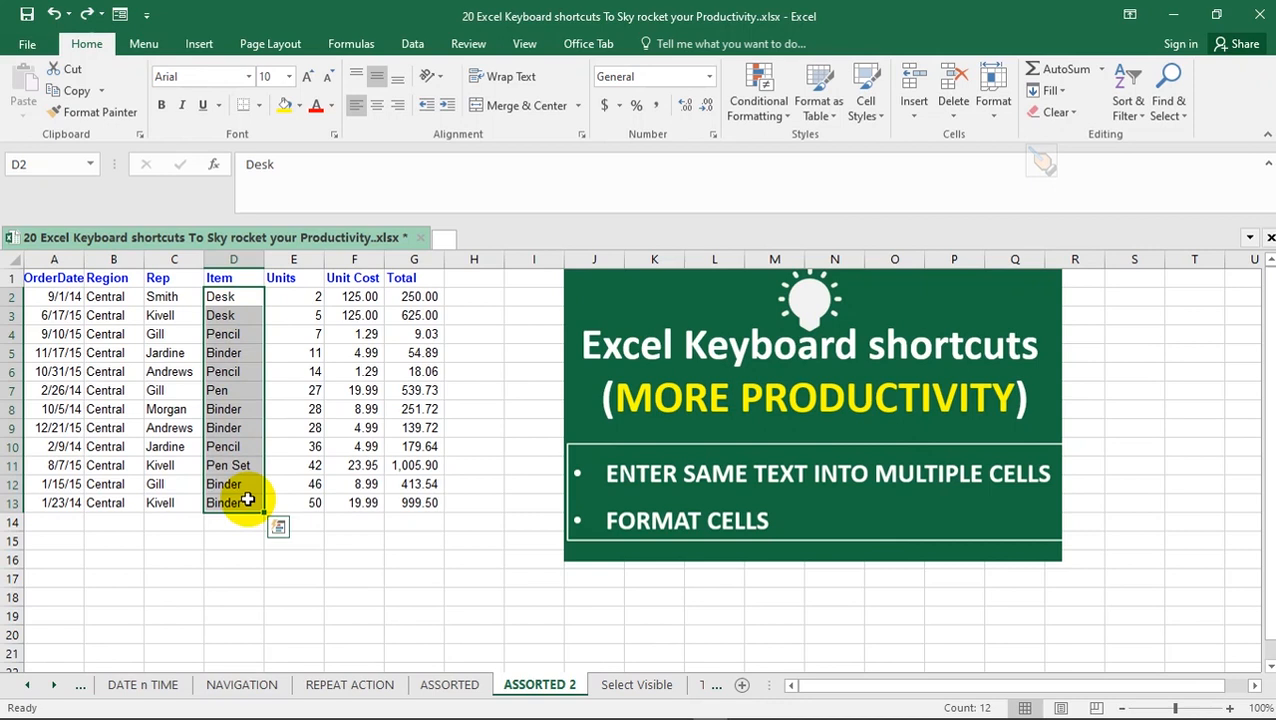
text(PEN)
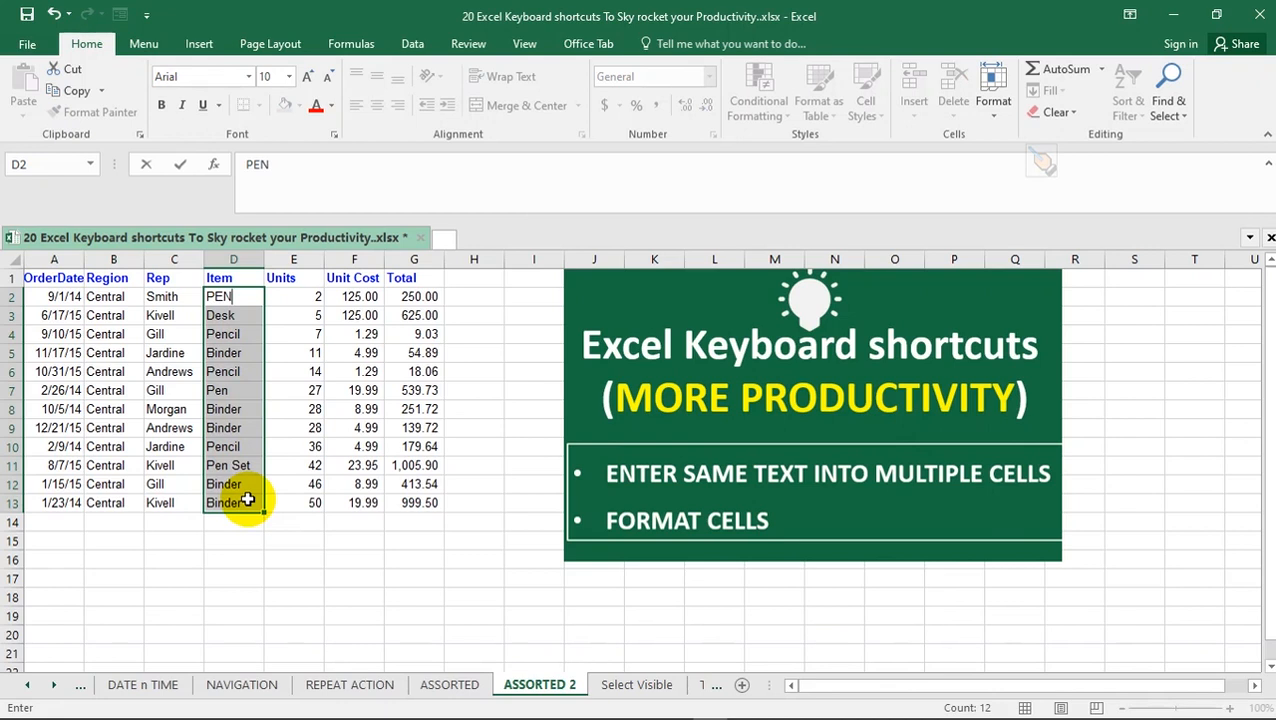
key(ctrl+Return)
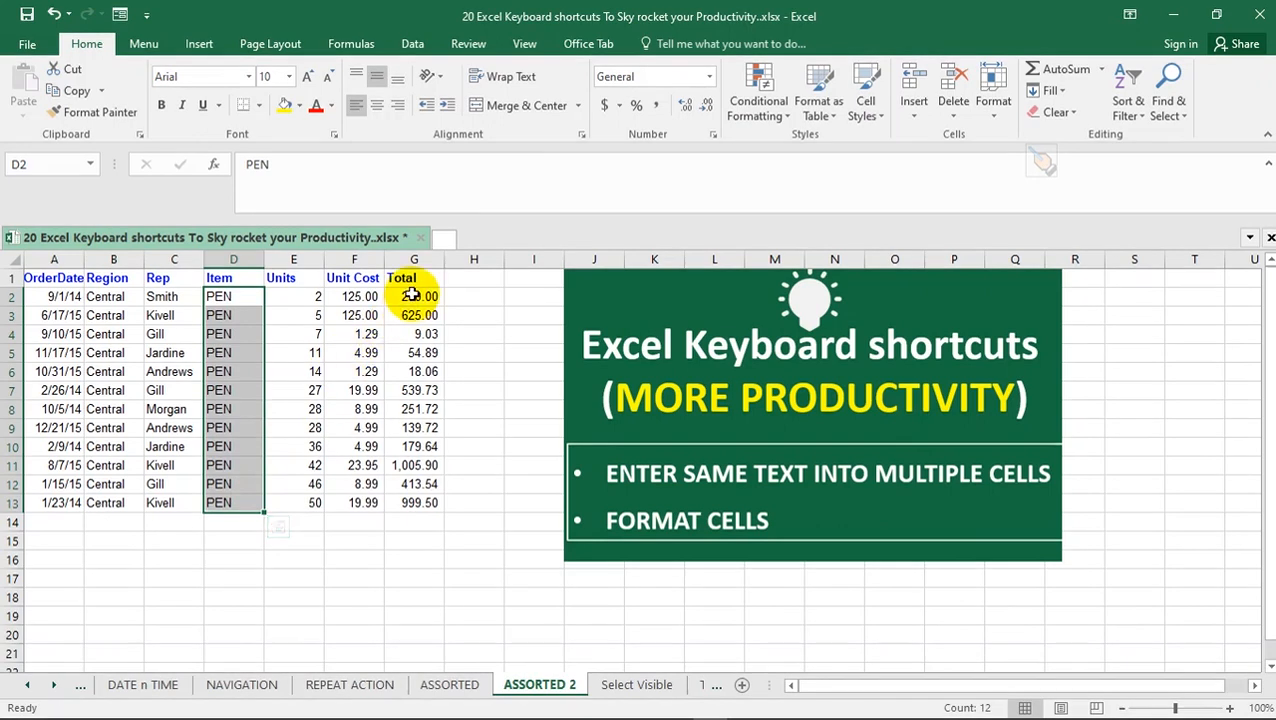
key(ctrl)
key(ctrl+z)
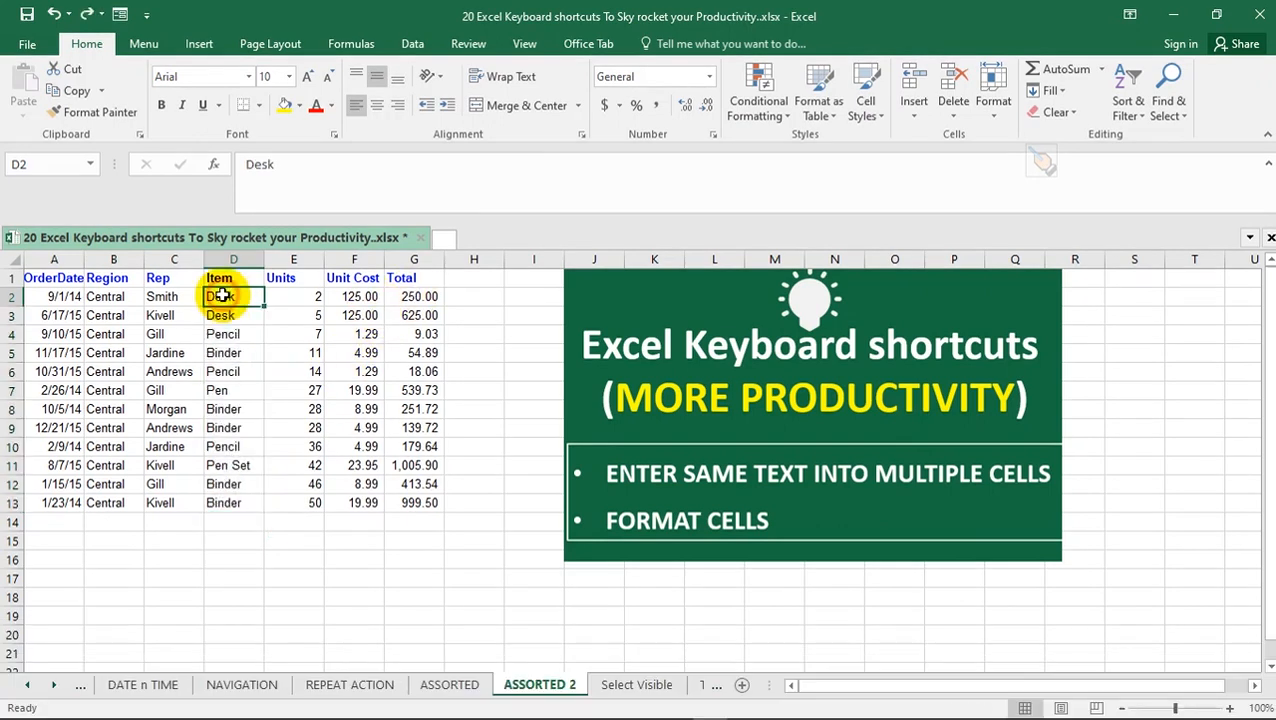
Enter Binder into all Item cells D2:D13 at once
drag(222, 295, 236, 503)
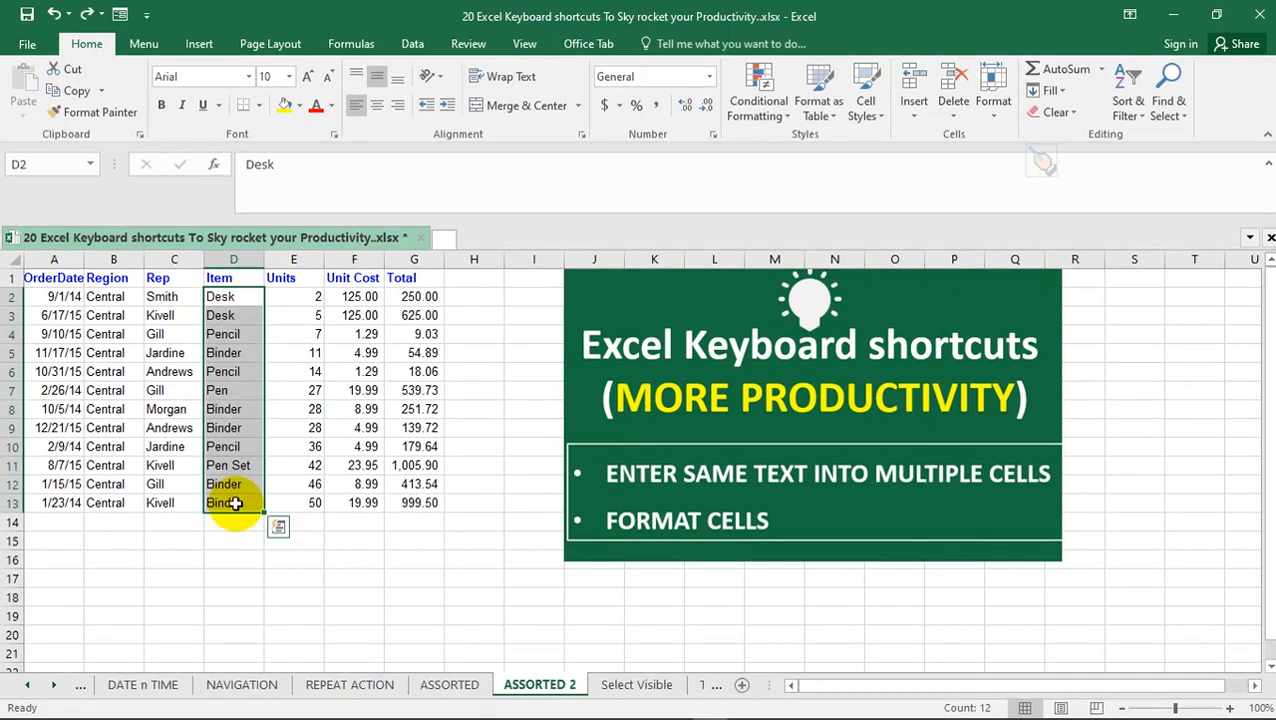
text(Binder)
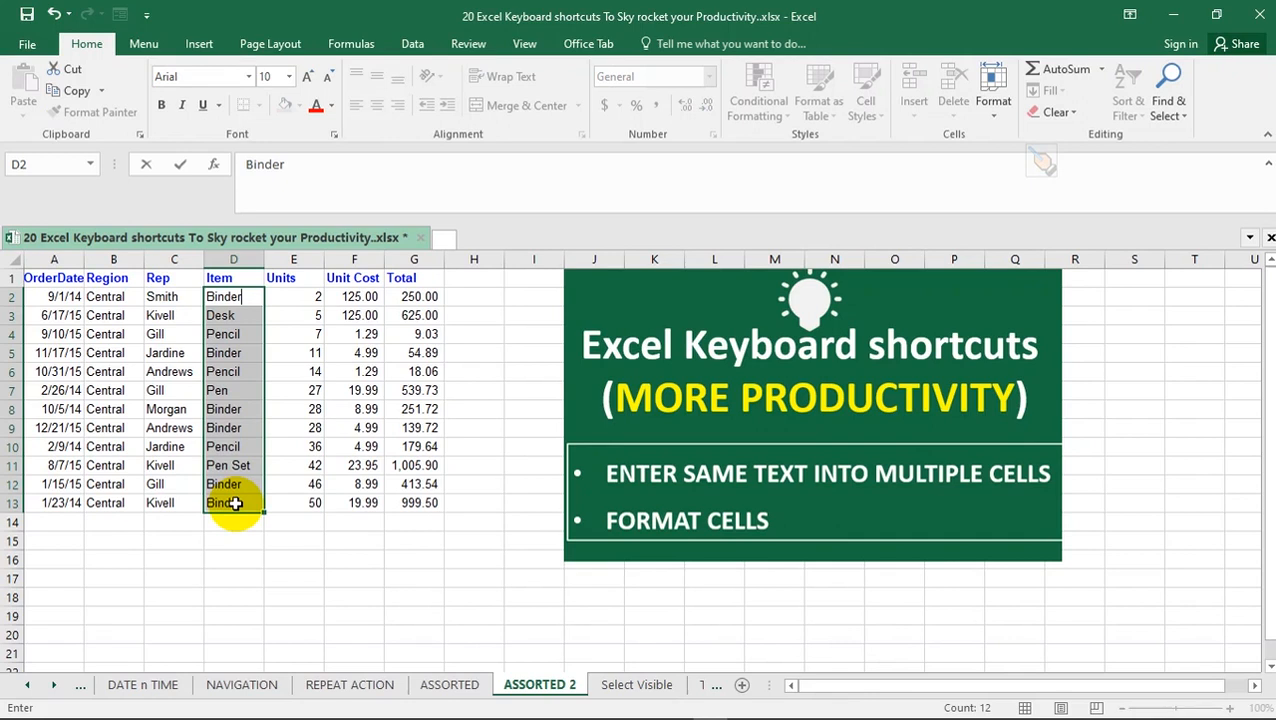
key(ctrl+Return)
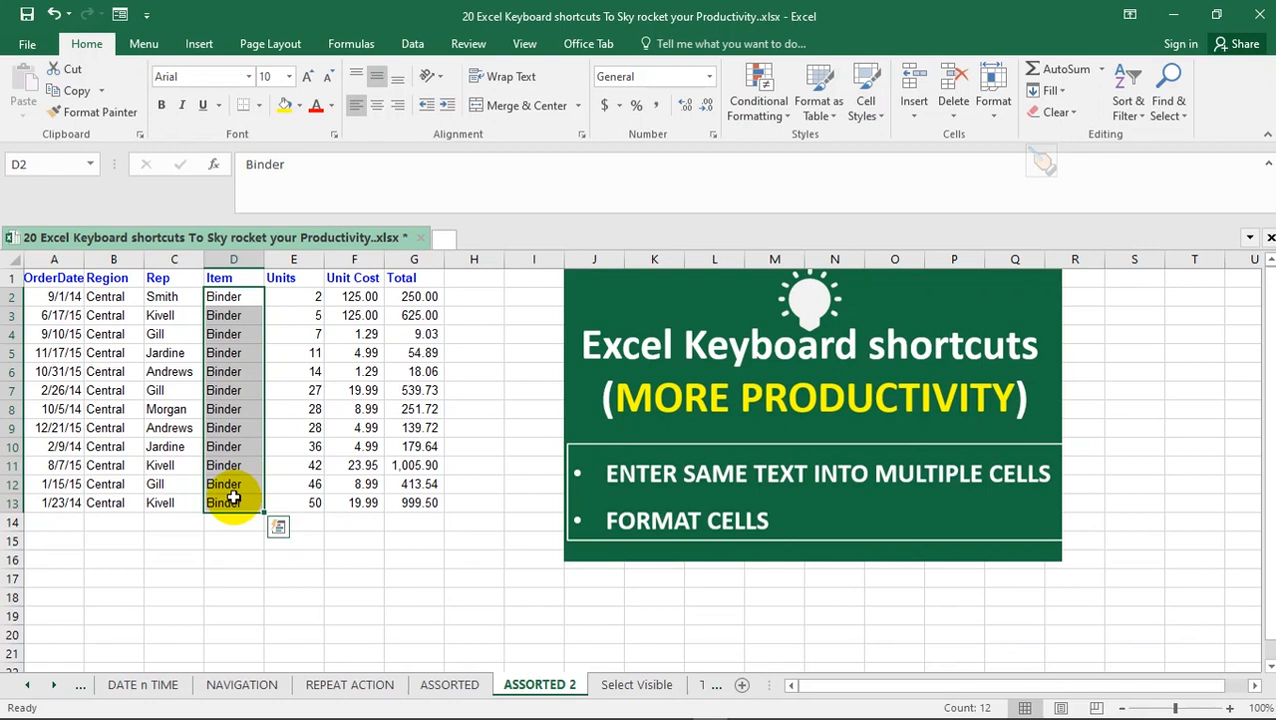
Set the number format of Units cell E6 to Fraction, up to one digit
click(301, 371)
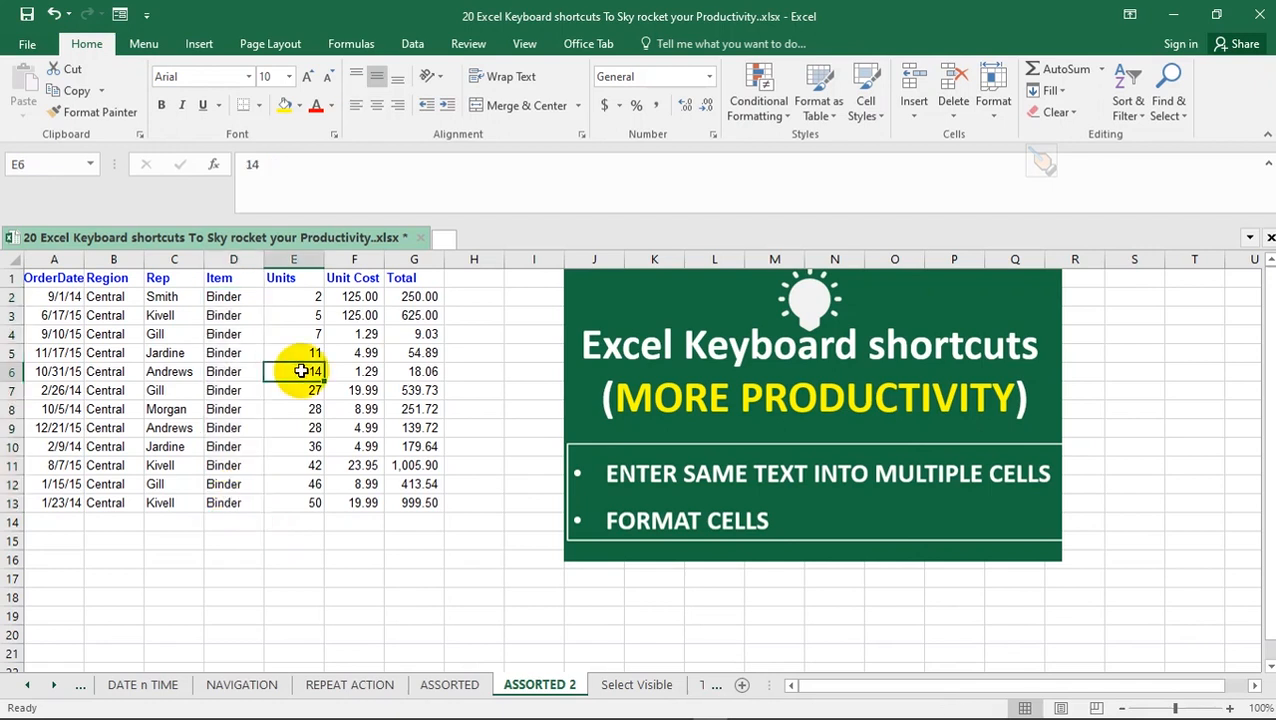
key(ctrl+1)
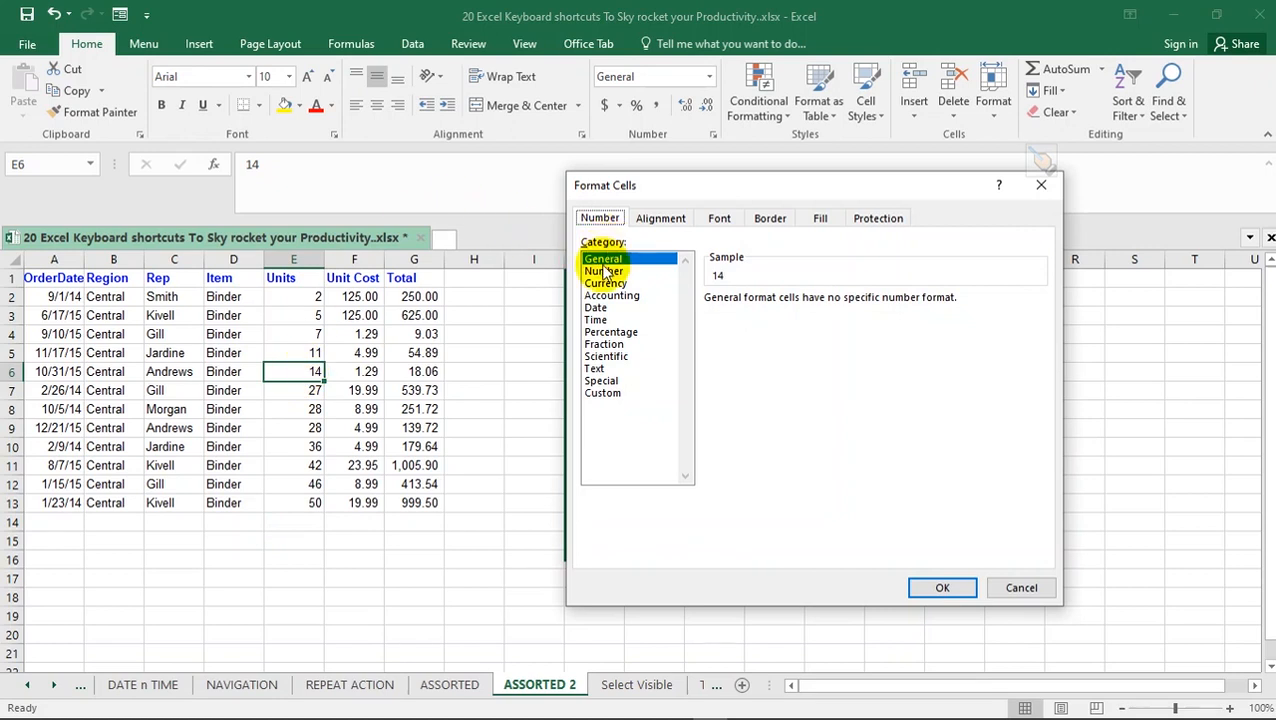
click(609, 295)
click(615, 308)
click(615, 332)
click(619, 344)
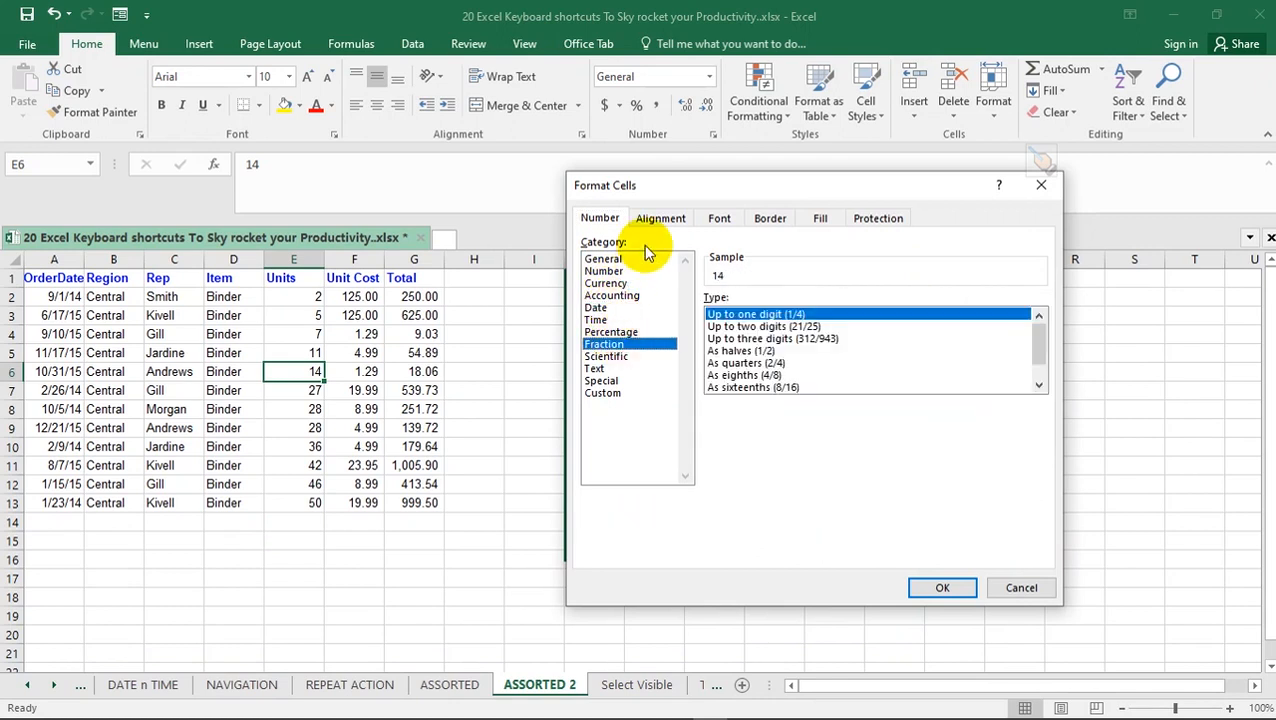
Look through the other Format Cells categories for E6 and choose a dark gray background fill
click(655, 219)
click(719, 220)
click(768, 220)
click(874, 218)
click(772, 218)
click(819, 224)
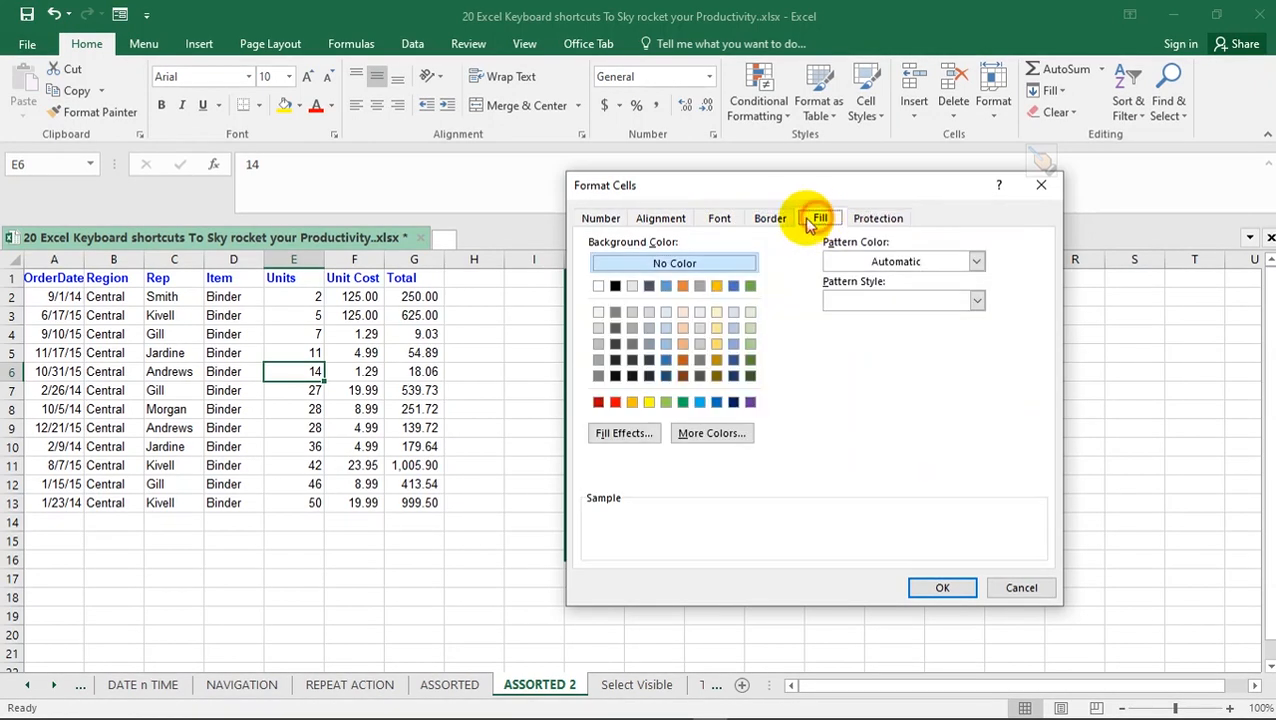
click(632, 360)
Set the font of E6 to Agency FB, add an outline border, and apply the formatting
click(720, 219)
click(627, 292)
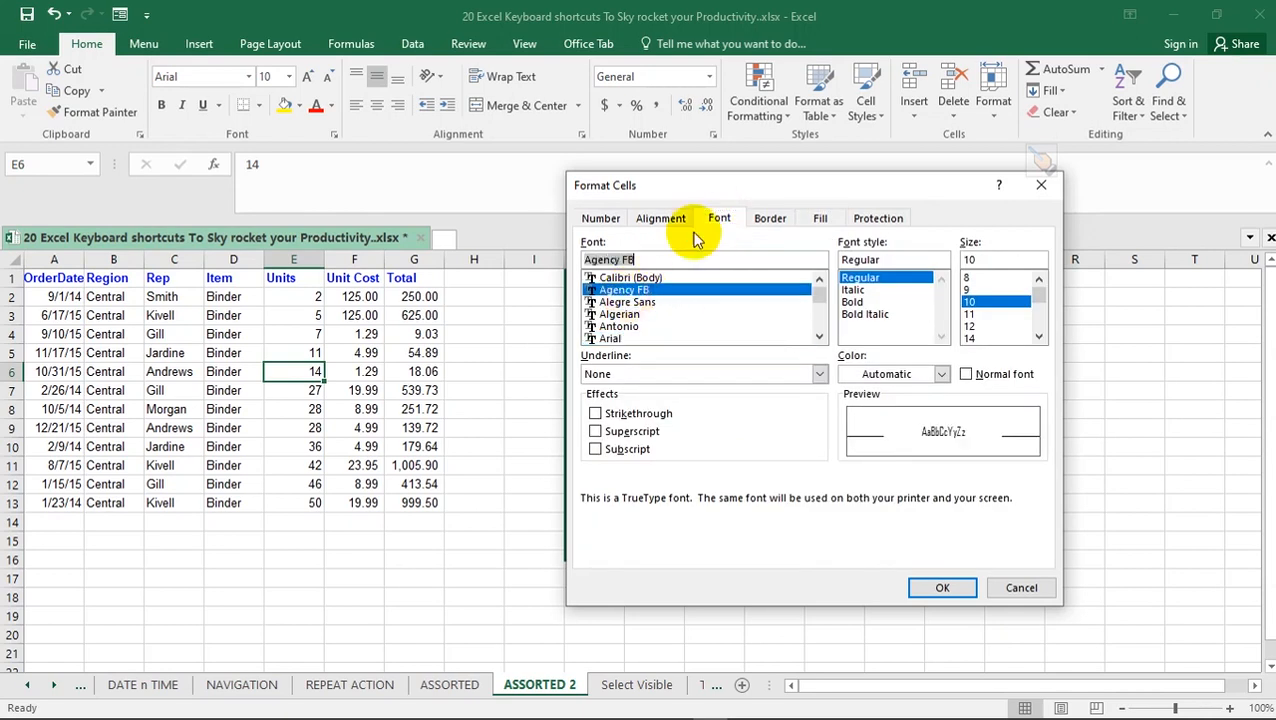
click(755, 219)
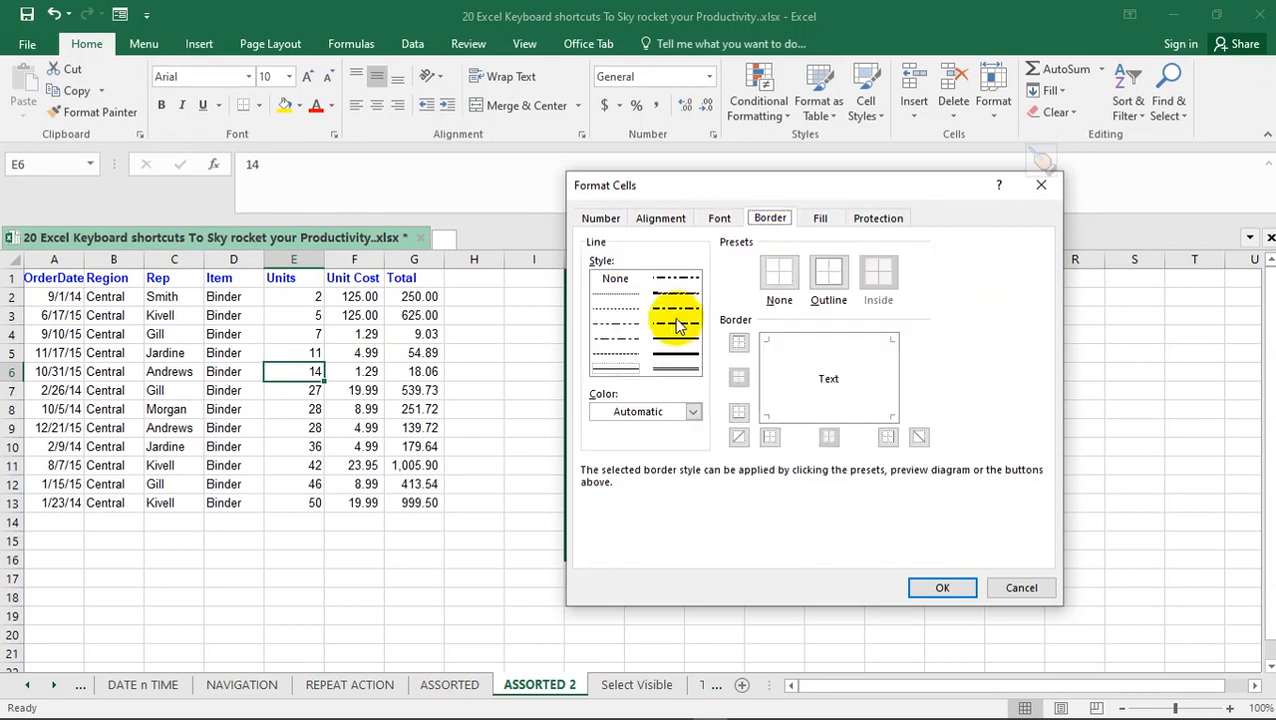
click(826, 280)
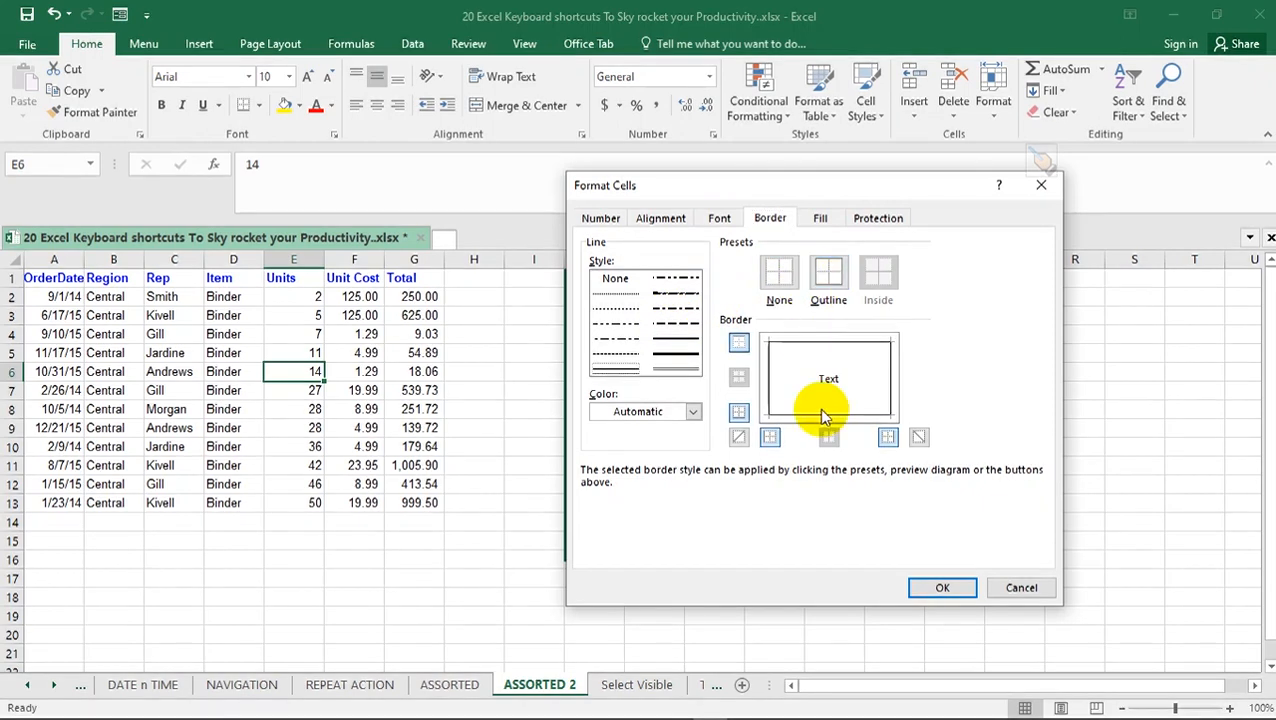
click(950, 588)
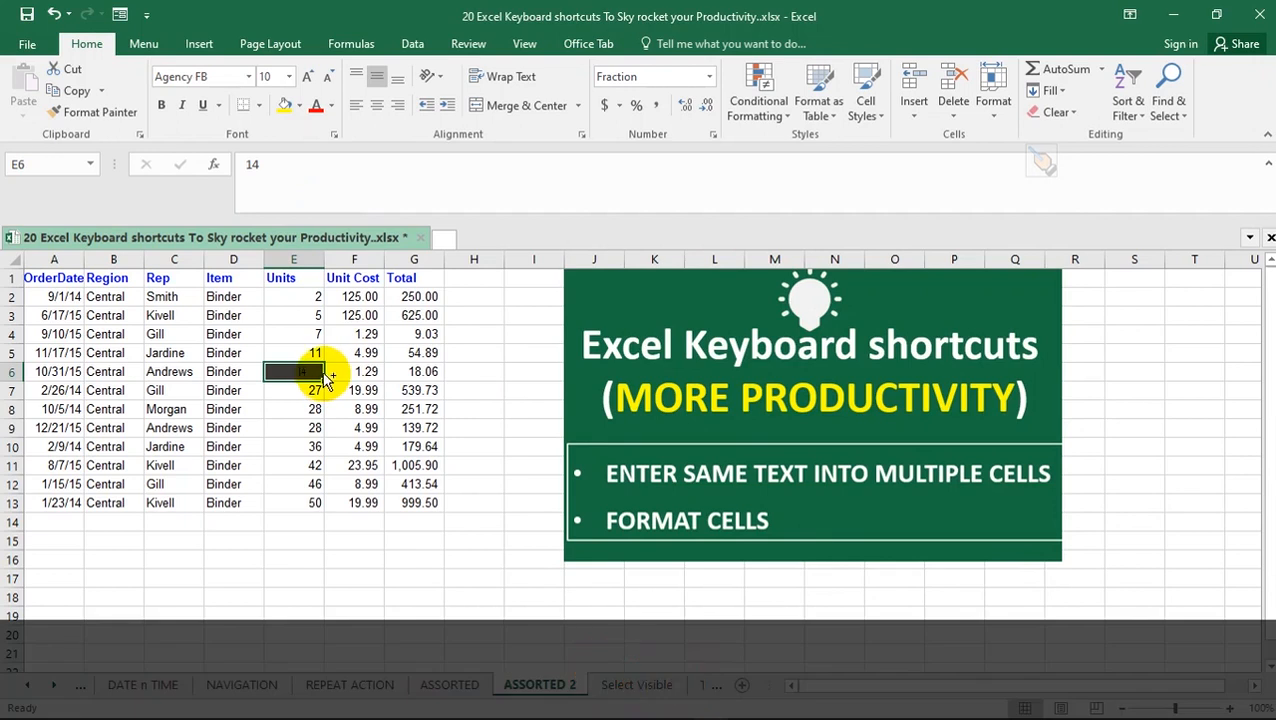
Change the background fill of cell E6 to a very light gray
key(ctrl+1)
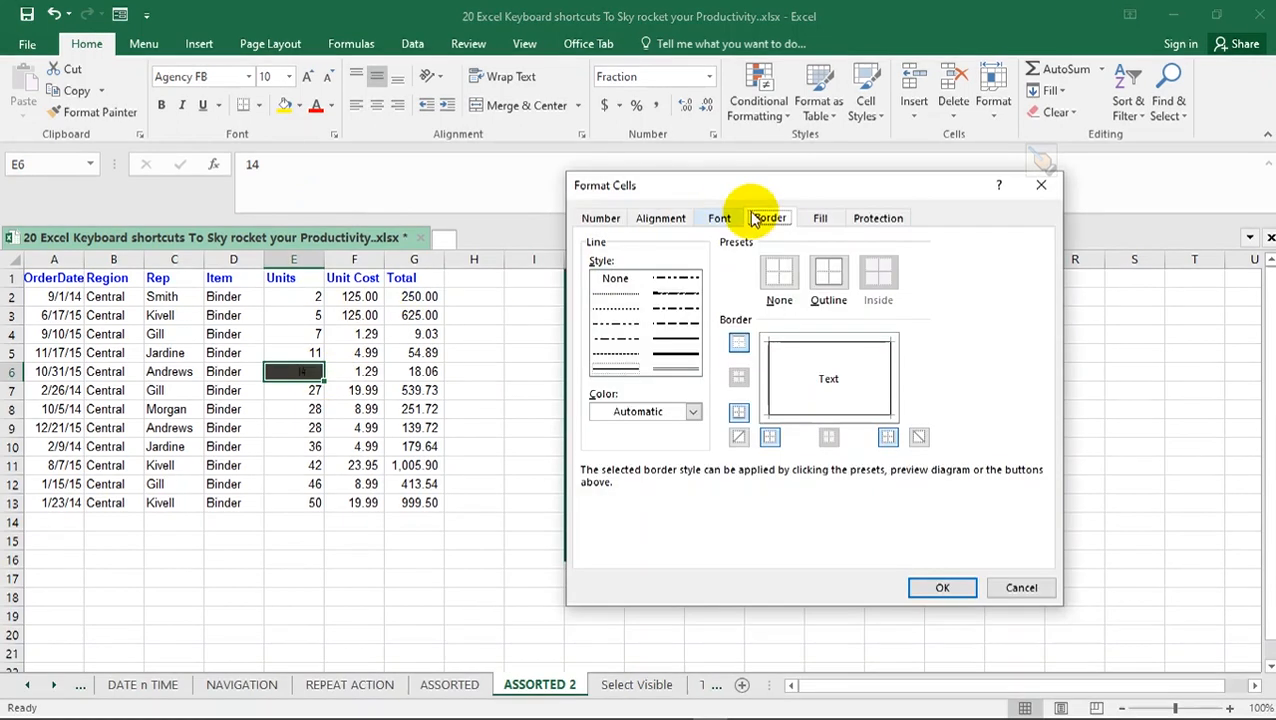
click(820, 218)
click(598, 312)
click(922, 585)
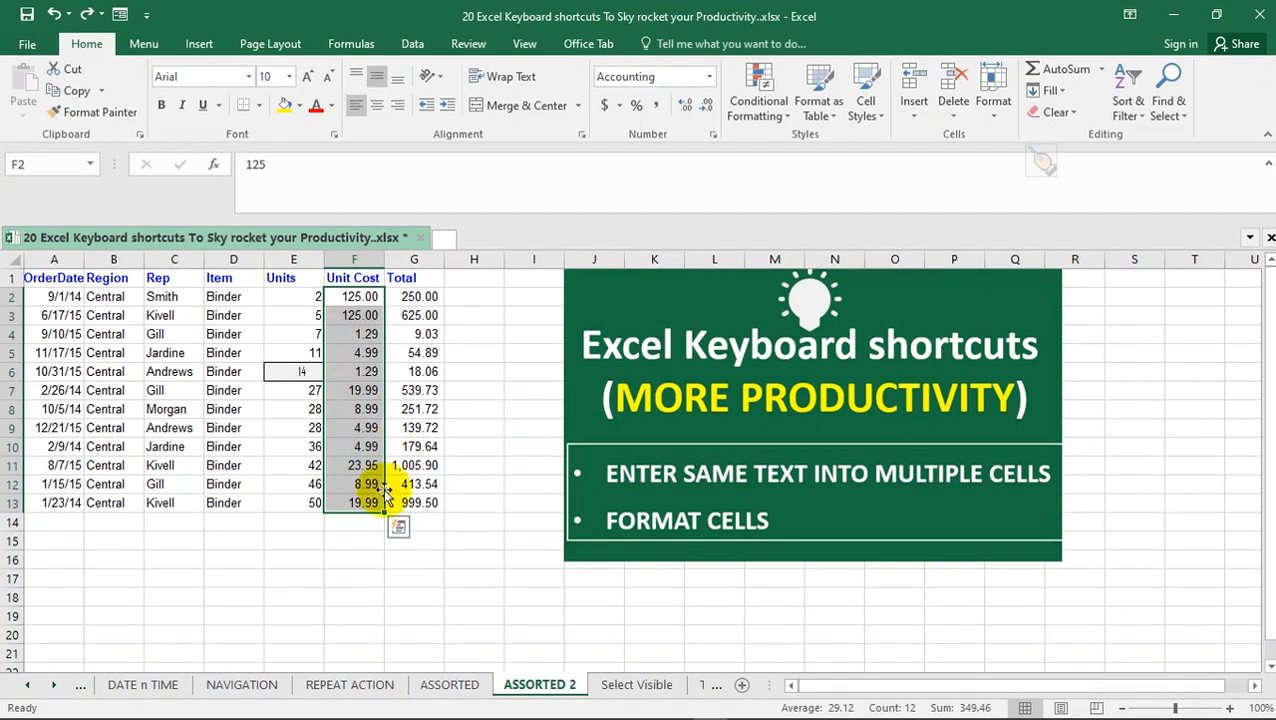
Format the Unit Cost values F2:F13 as Currency with the ₽ Bashkir symbol
key(ctrl+1)
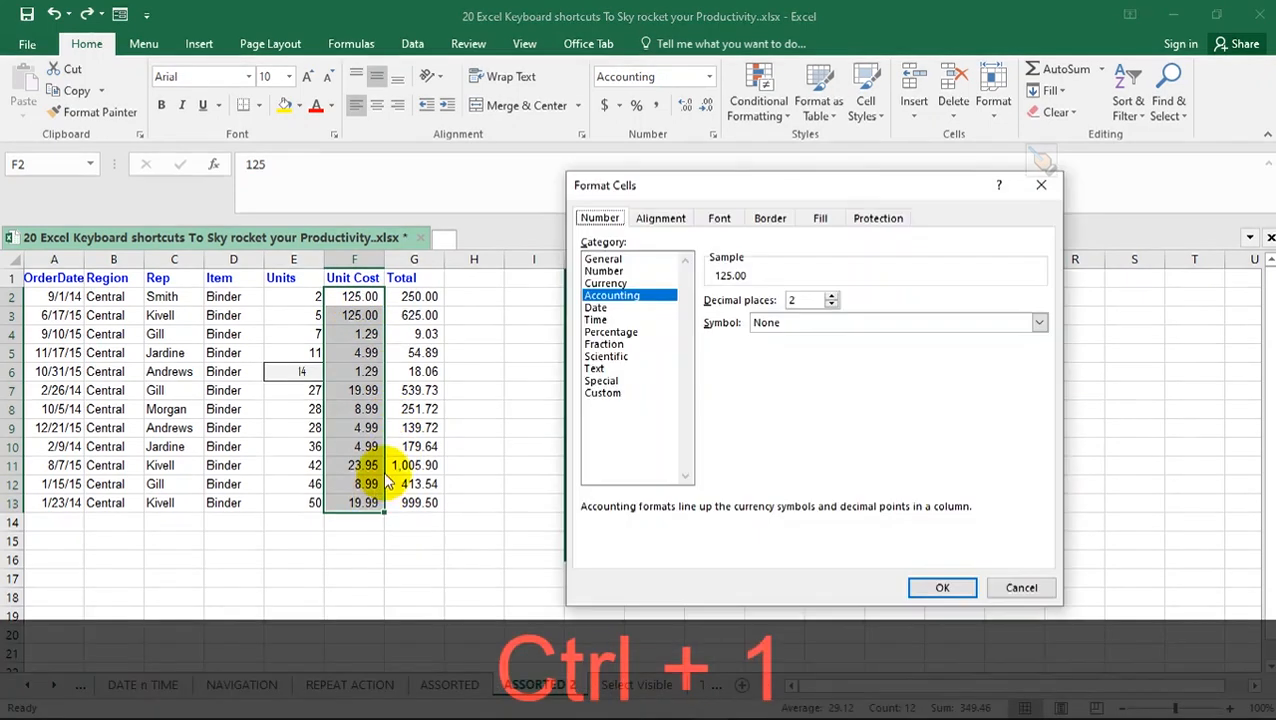
click(606, 284)
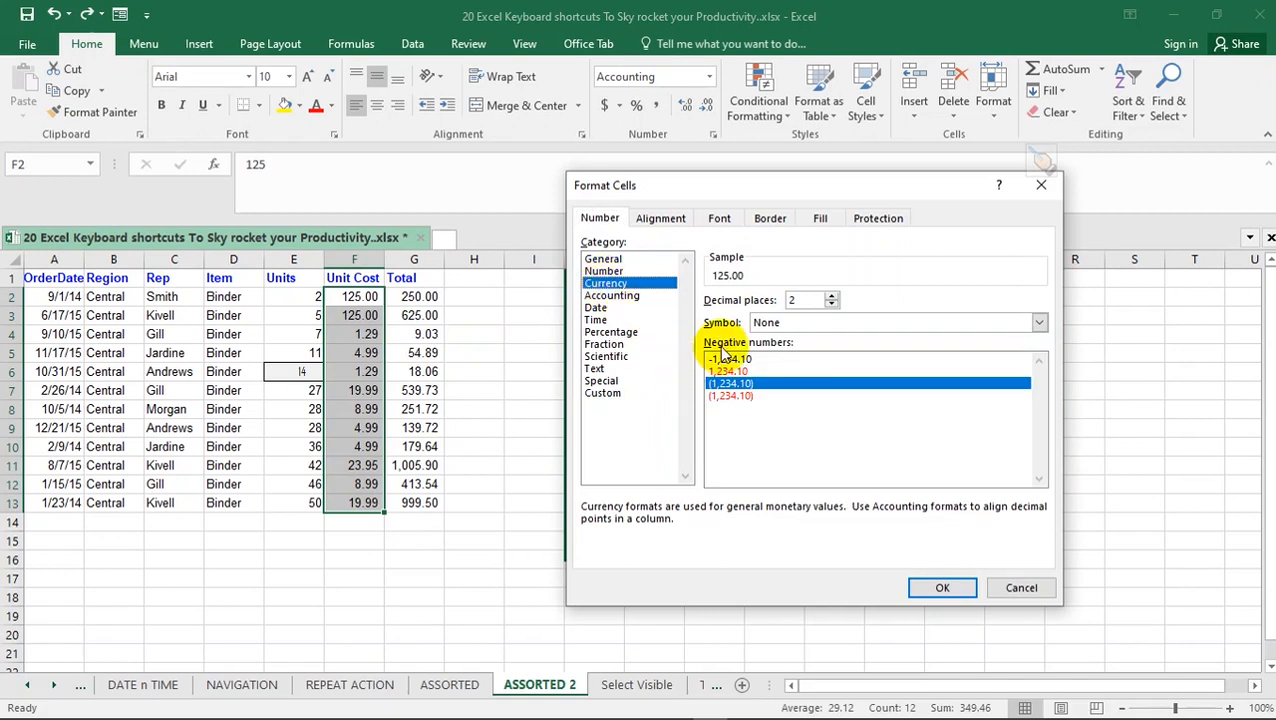
click(1040, 322)
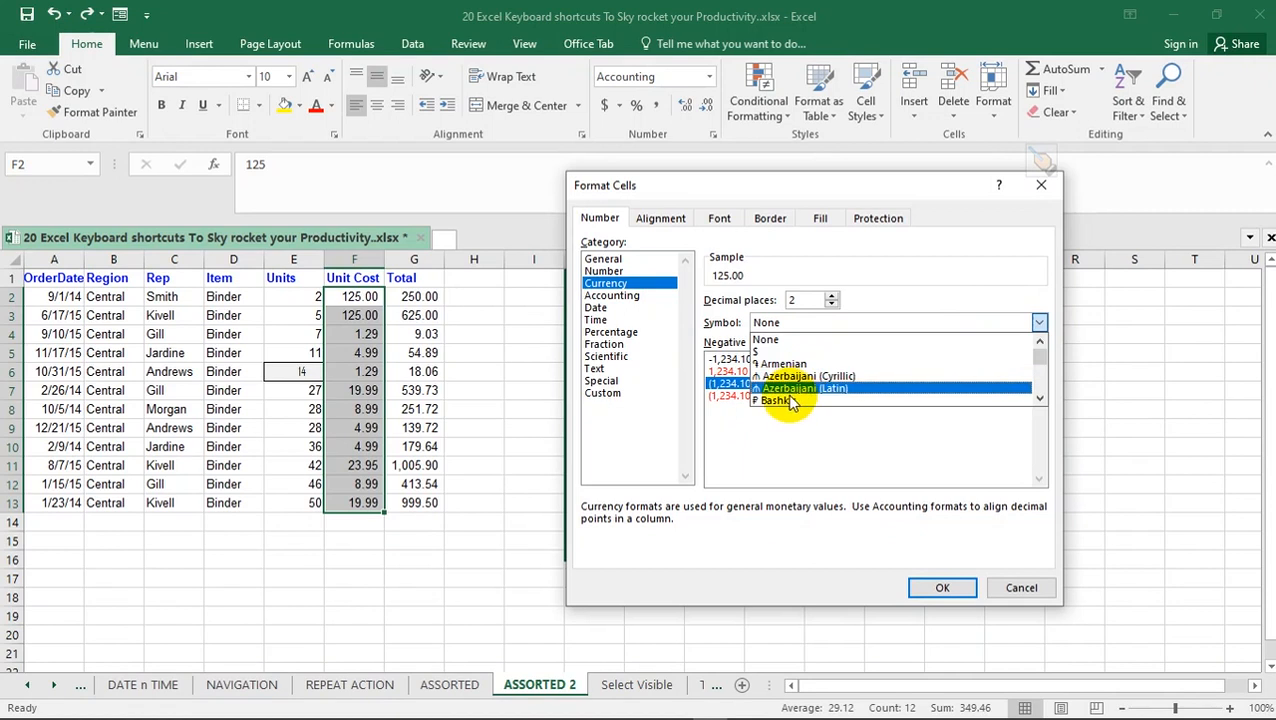
click(800, 401)
click(926, 585)
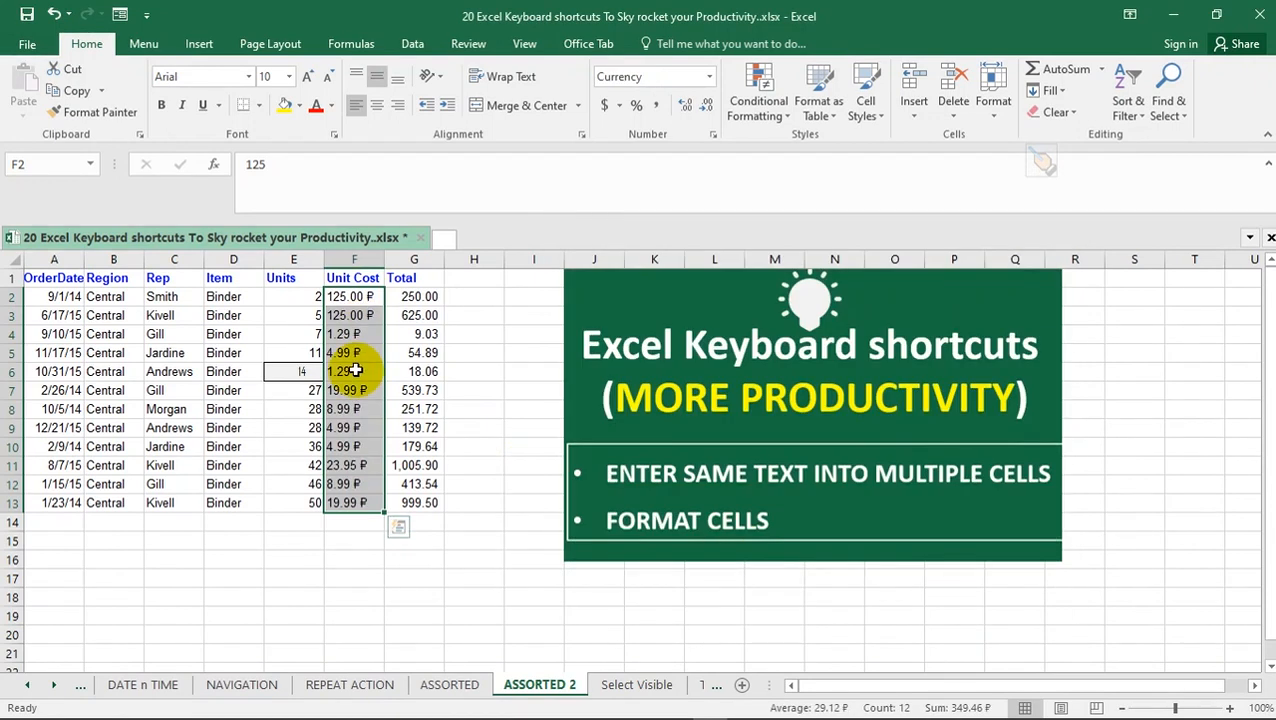
Change the currency symbol of the Unit Cost values F2:F13 to $ English (Belize)
key(ctrl+1)
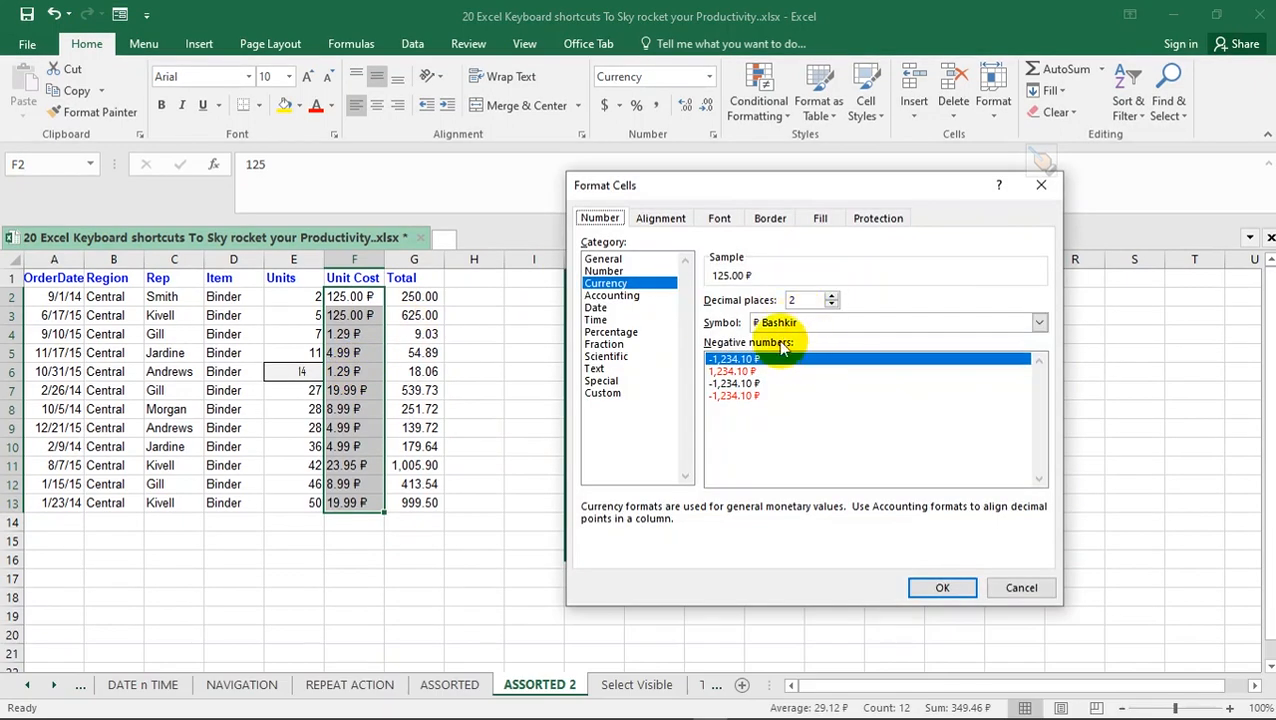
click(1037, 322)
click(1039, 398)
click(1039, 398)
click(1039, 398)
click(1039, 398)
click(1039, 398)
click(1039, 398)
click(1039, 398)
click(790, 377)
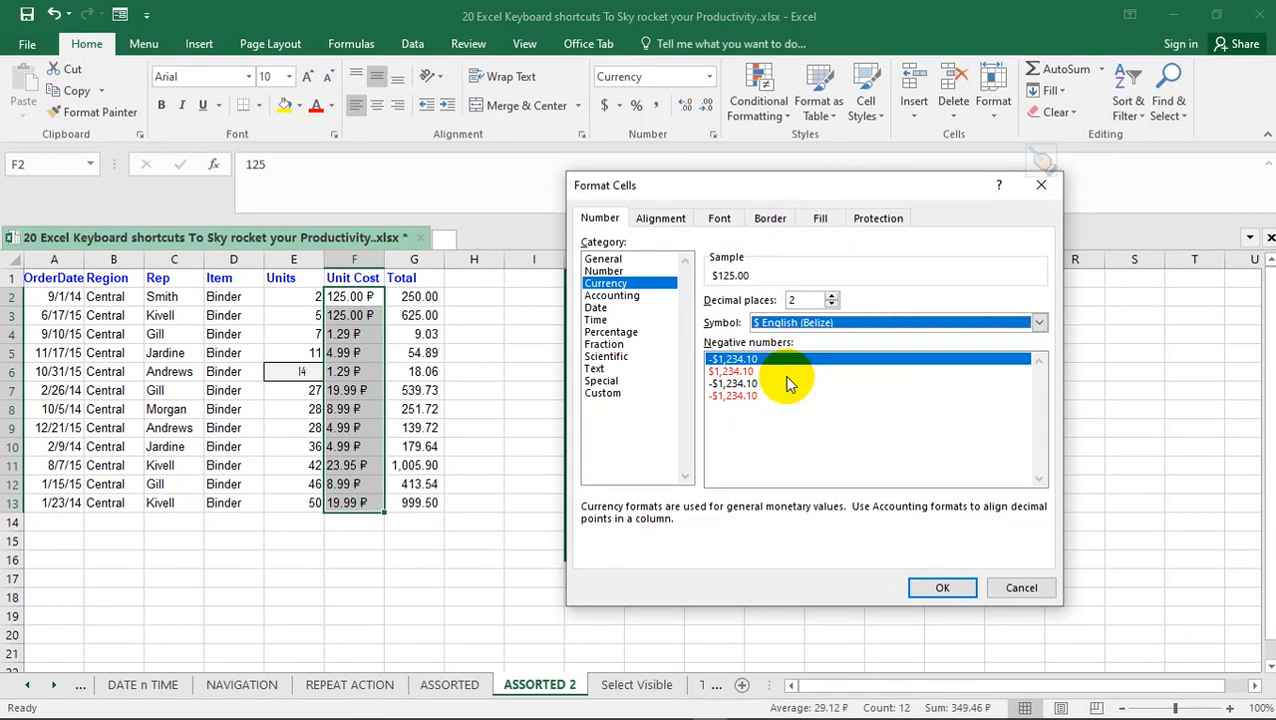
click(938, 586)
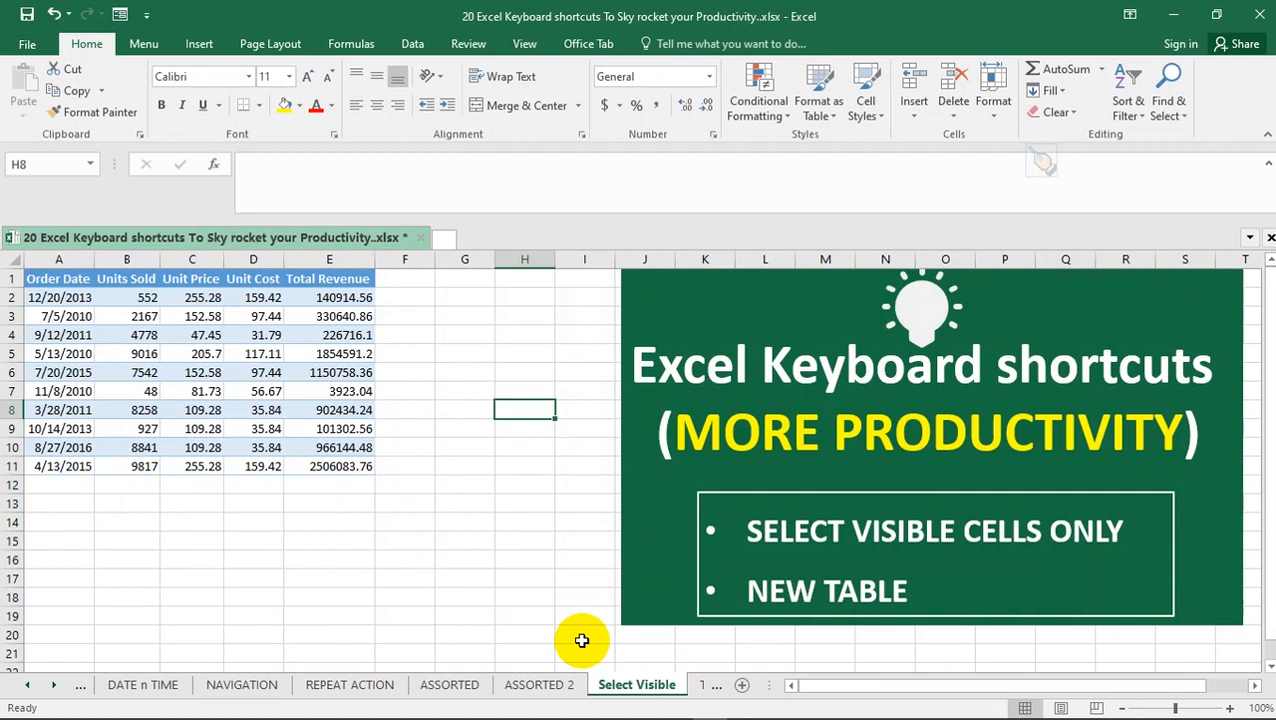
Hide the Unit Cost and Units Sold columns of the table on the Select Visible sheet
click(192, 335)
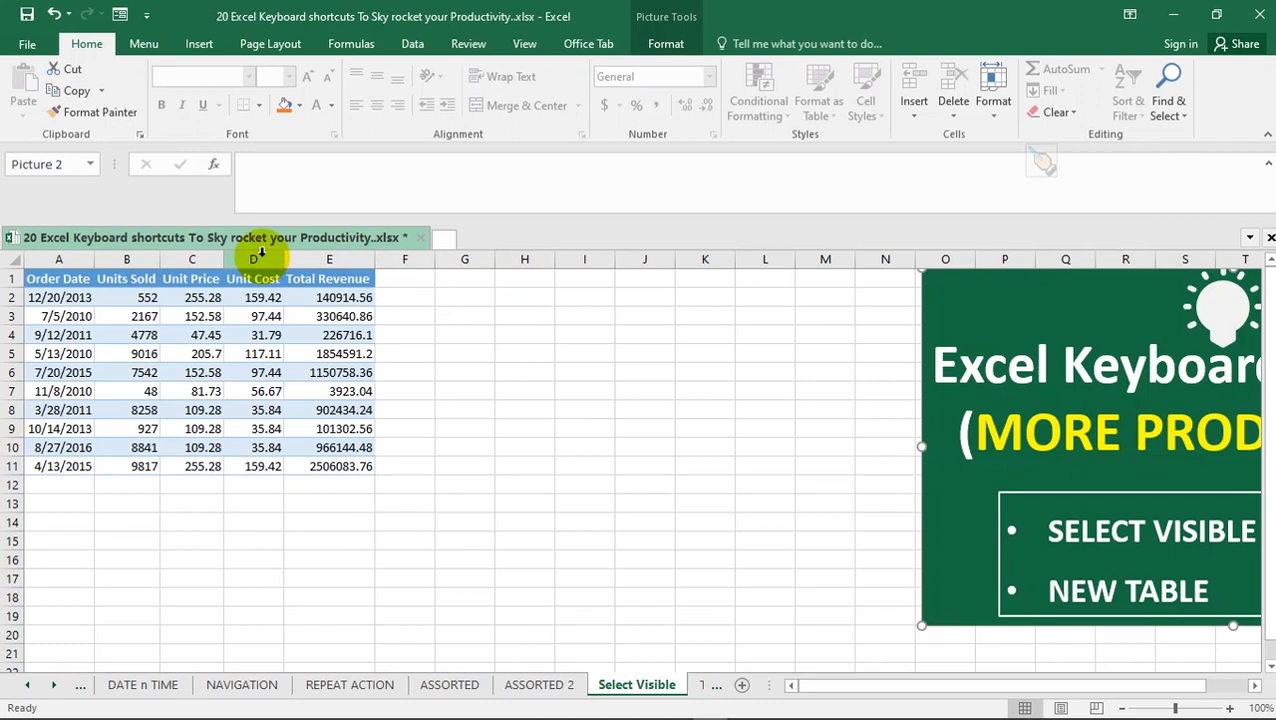
click(258, 254)
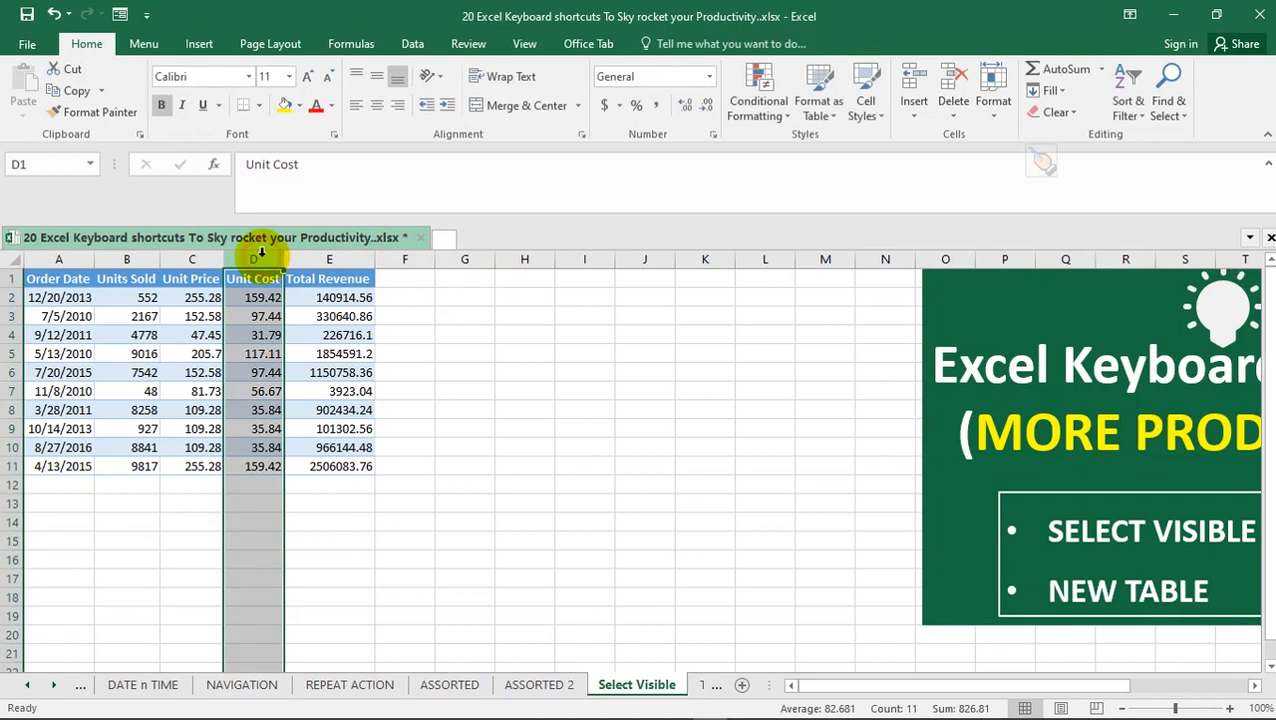
right_click(260, 255)
click(305, 501)
click(128, 259)
right_click(128, 259)
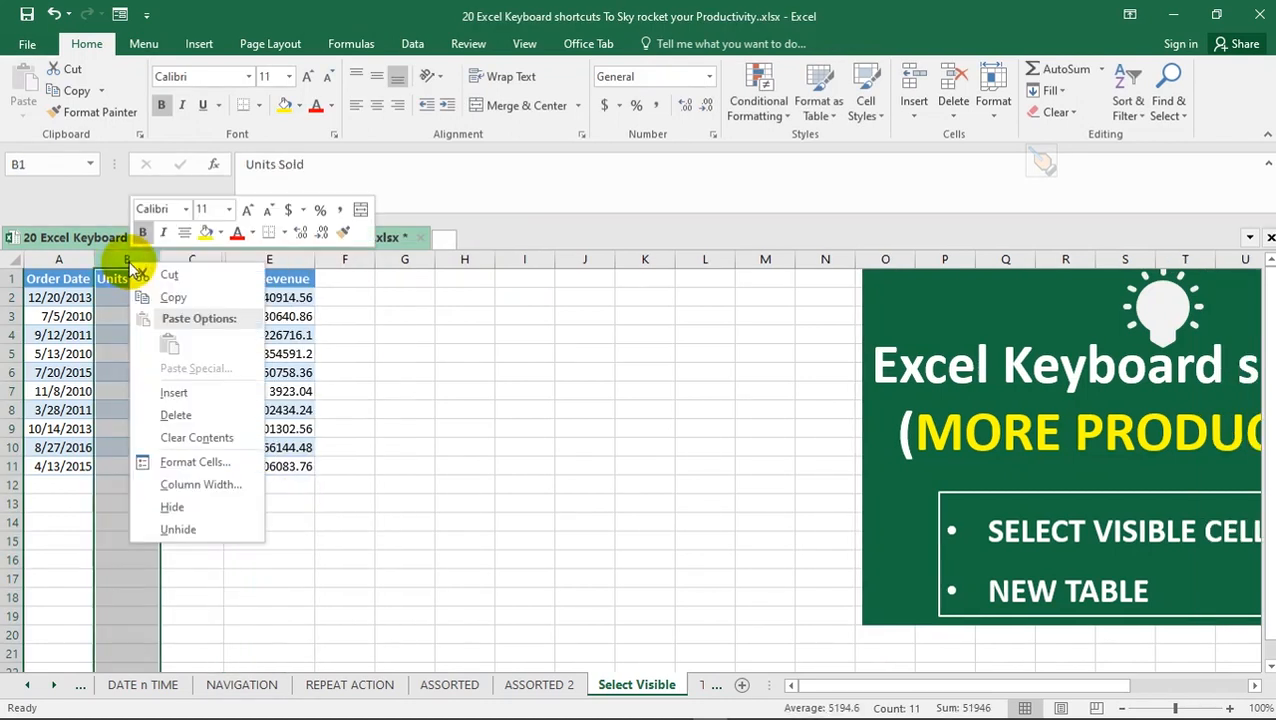
click(195, 512)
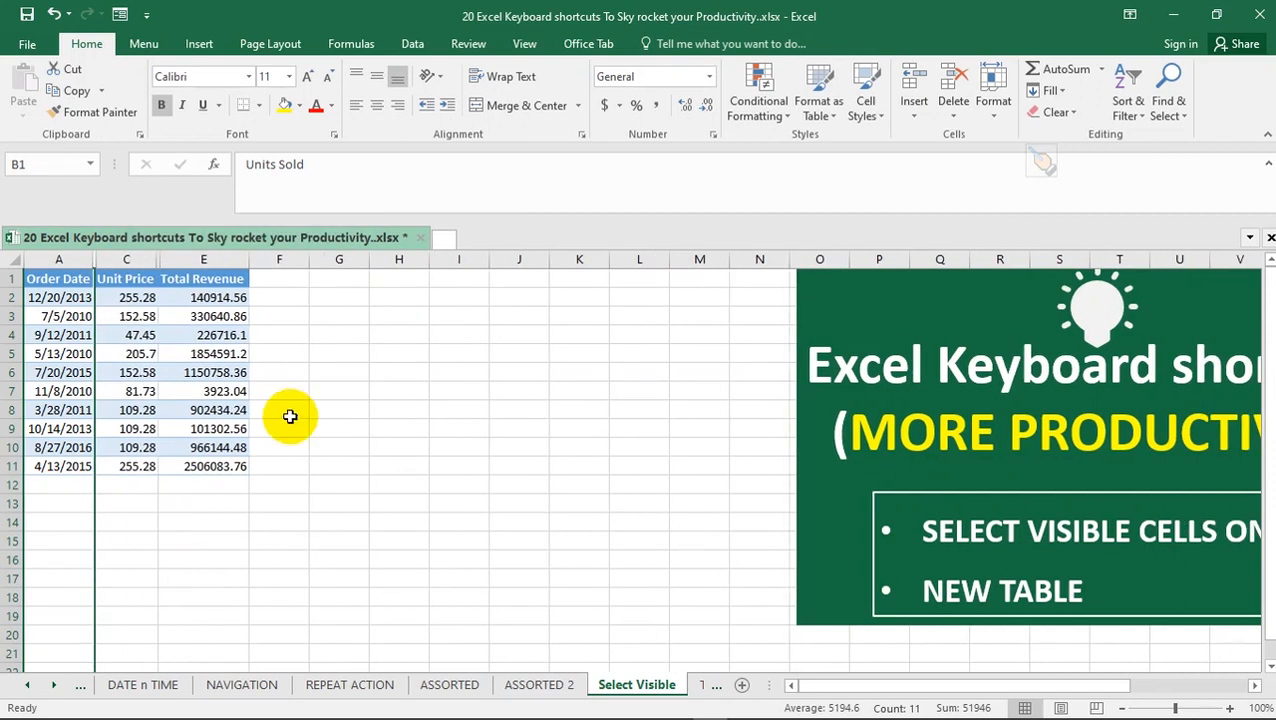
Copy the table range A1:E11 including its hidden columns to I1, and autofit the pasted Order Date column
click(162, 368)
drag(71, 279, 229, 466)
key(ctrl+c)
click(463, 280)
key(ctrl+v)
click(590, 524)
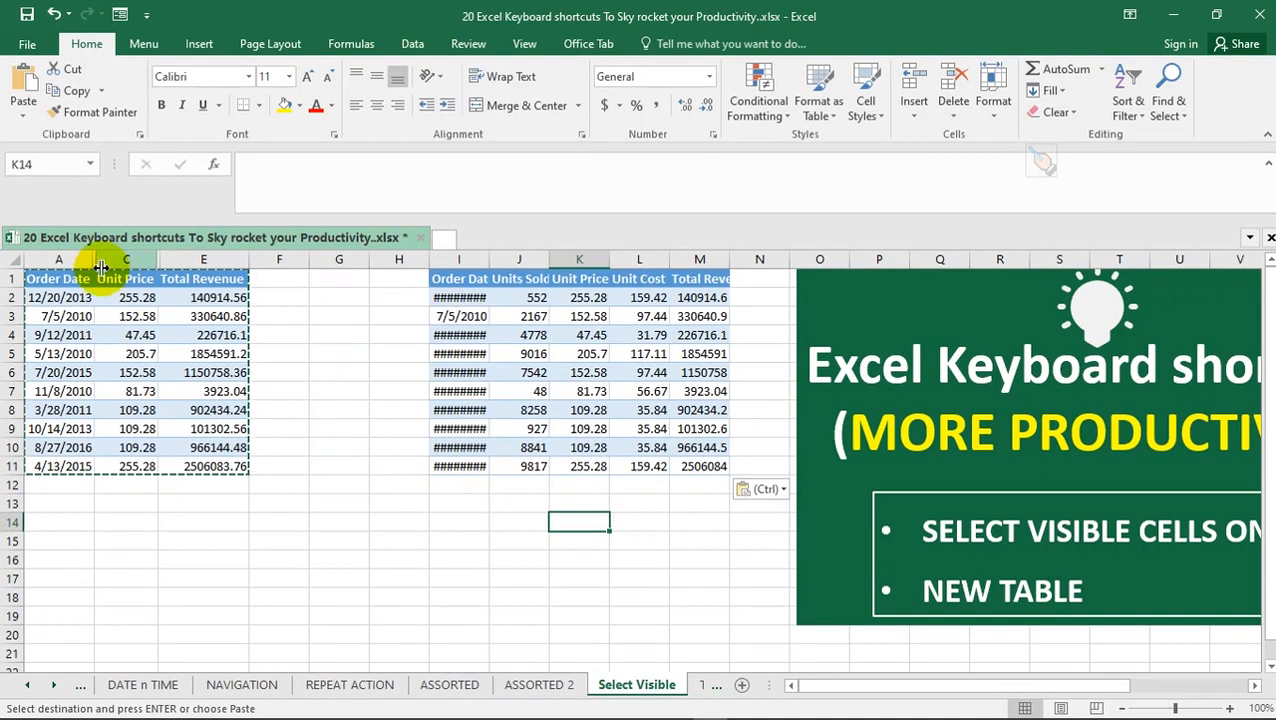
key(Escape)
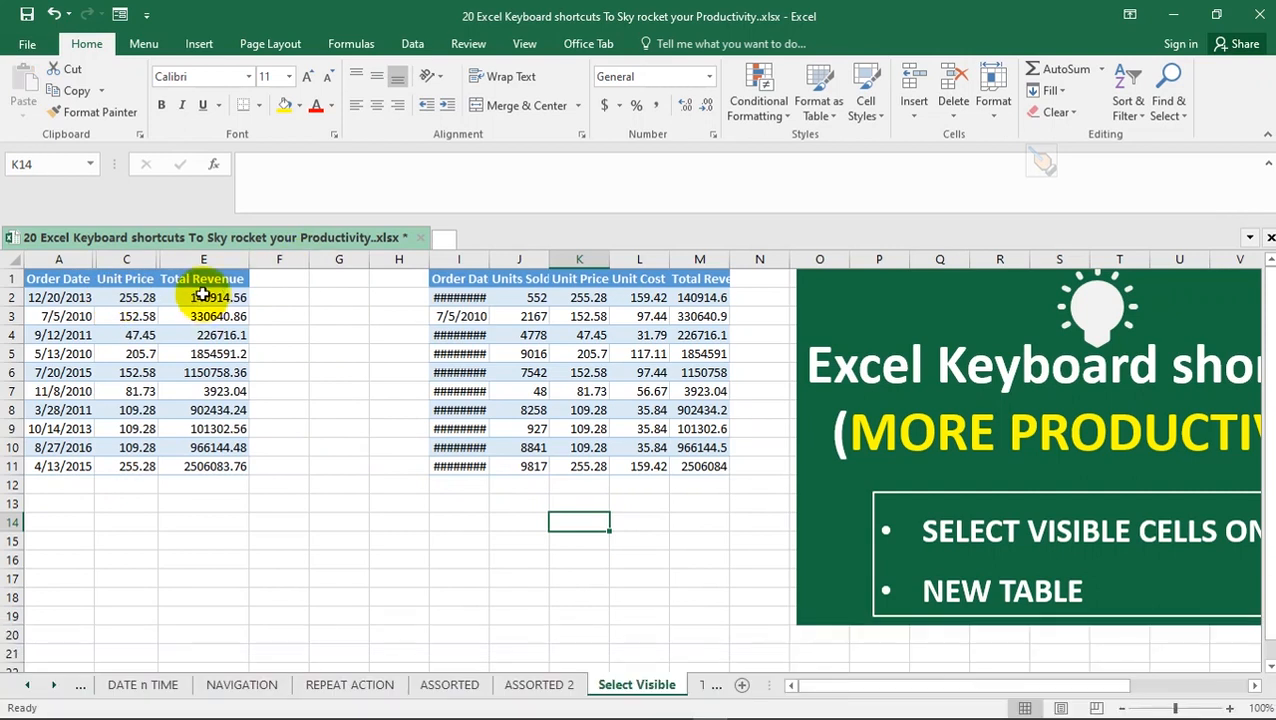
double_click(490, 259)
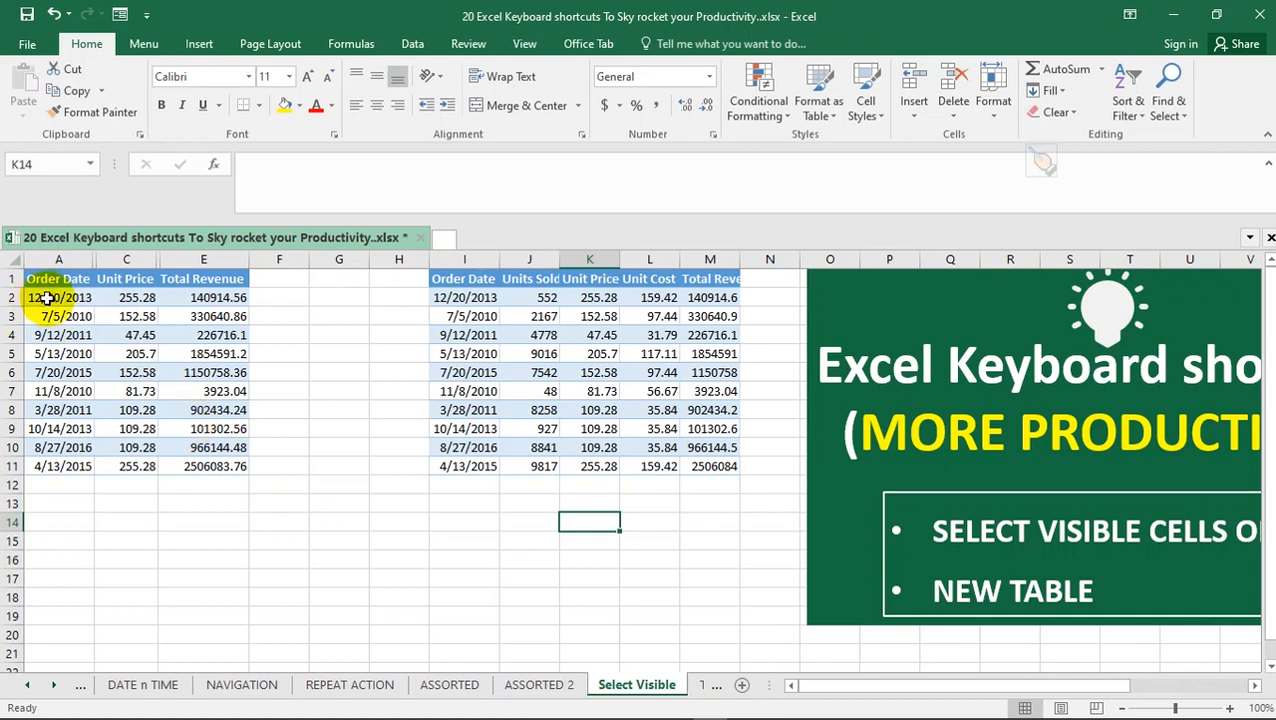
Select only the visible cells of the table range A1:E11, and drop the selection by moving to I14
drag(40, 283, 222, 466)
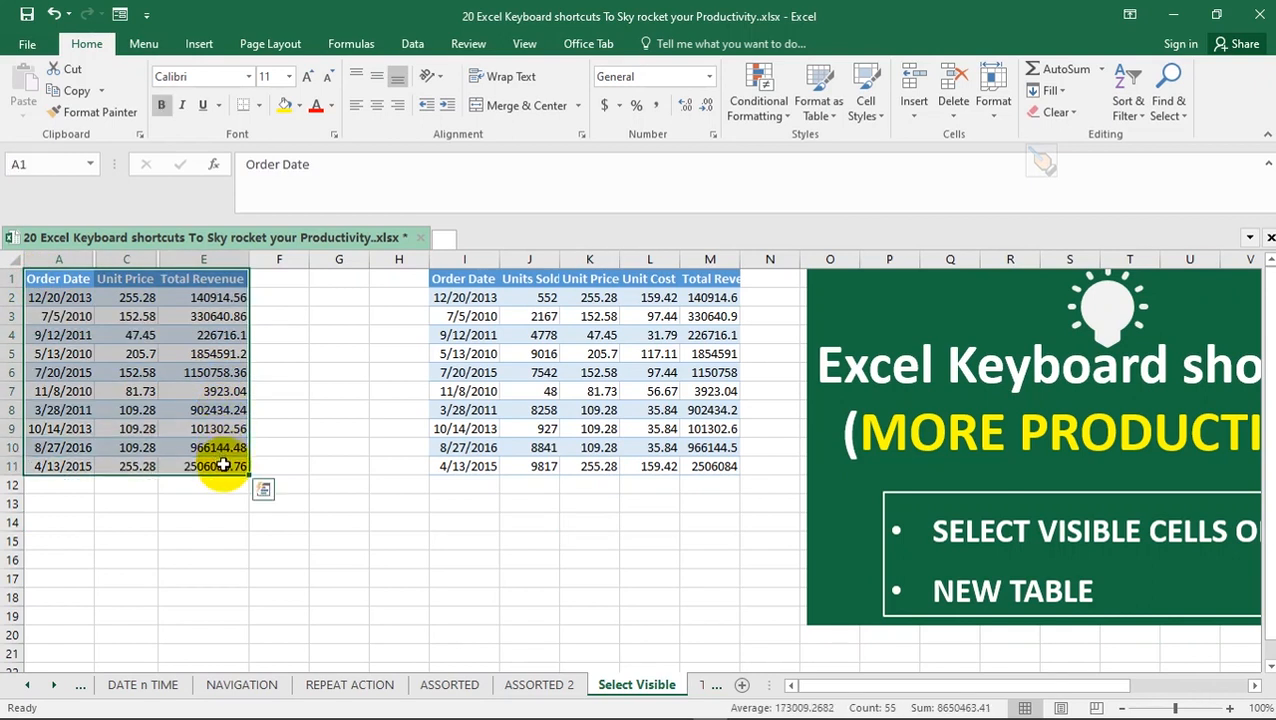
key(alt)
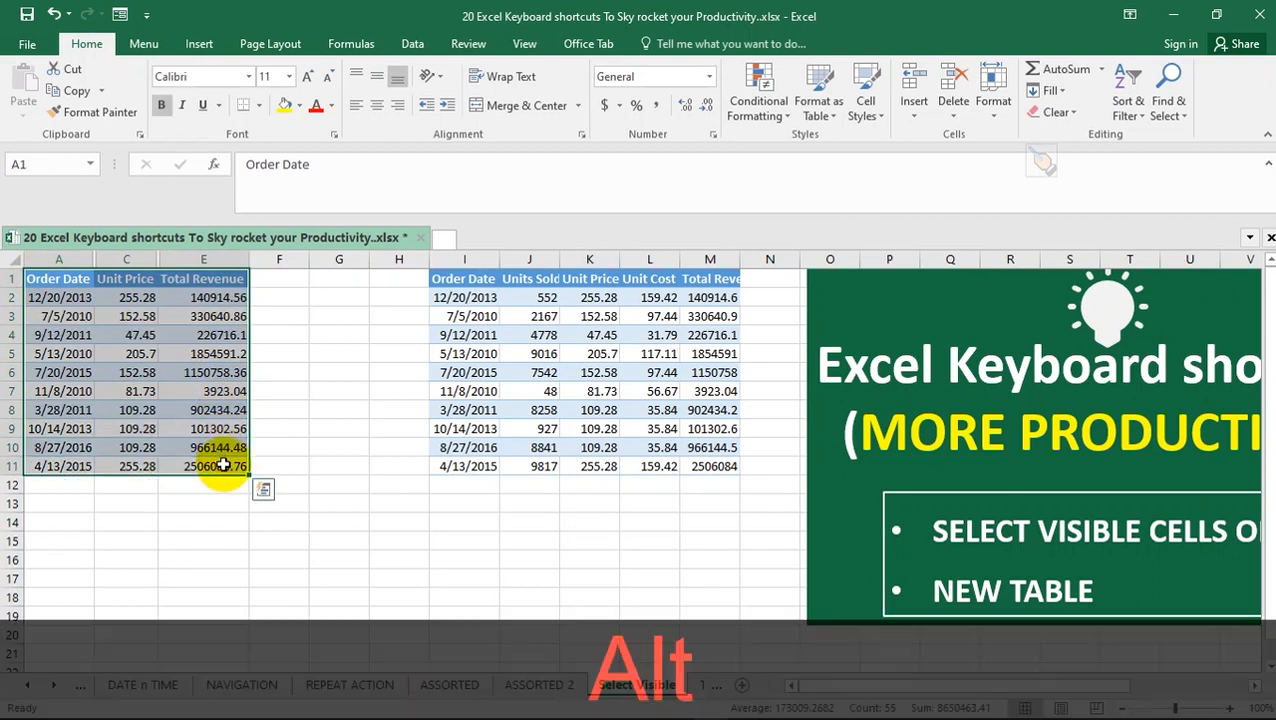
key(alt+semicolon)
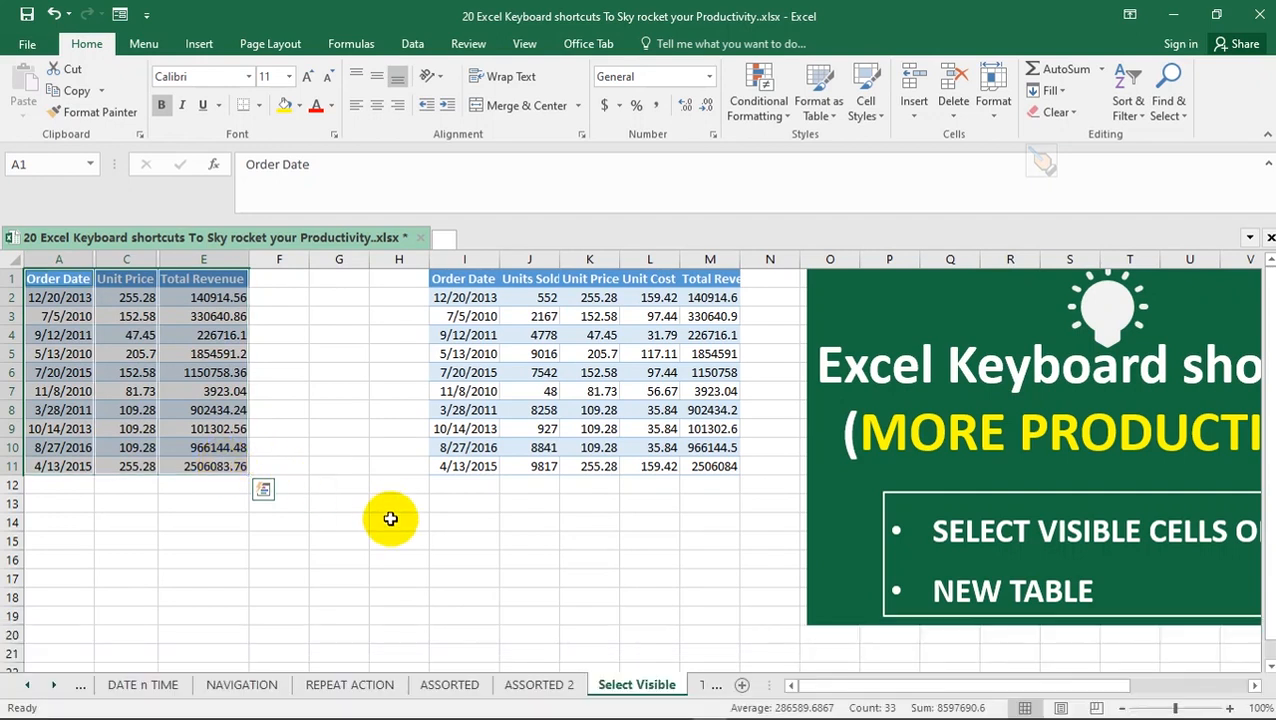
click(438, 518)
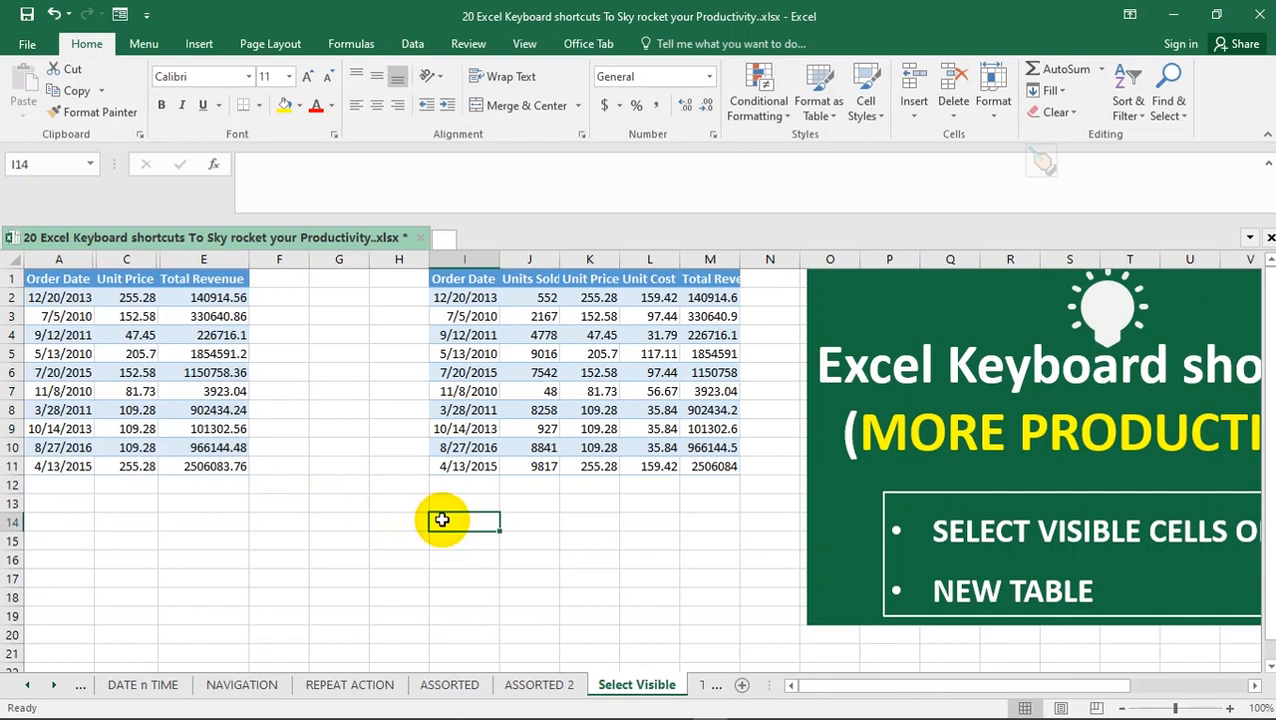
Copy only the visible cells of the table range A1:E11 and paste them at F14
key(ctrl)
key(ctrl+v)
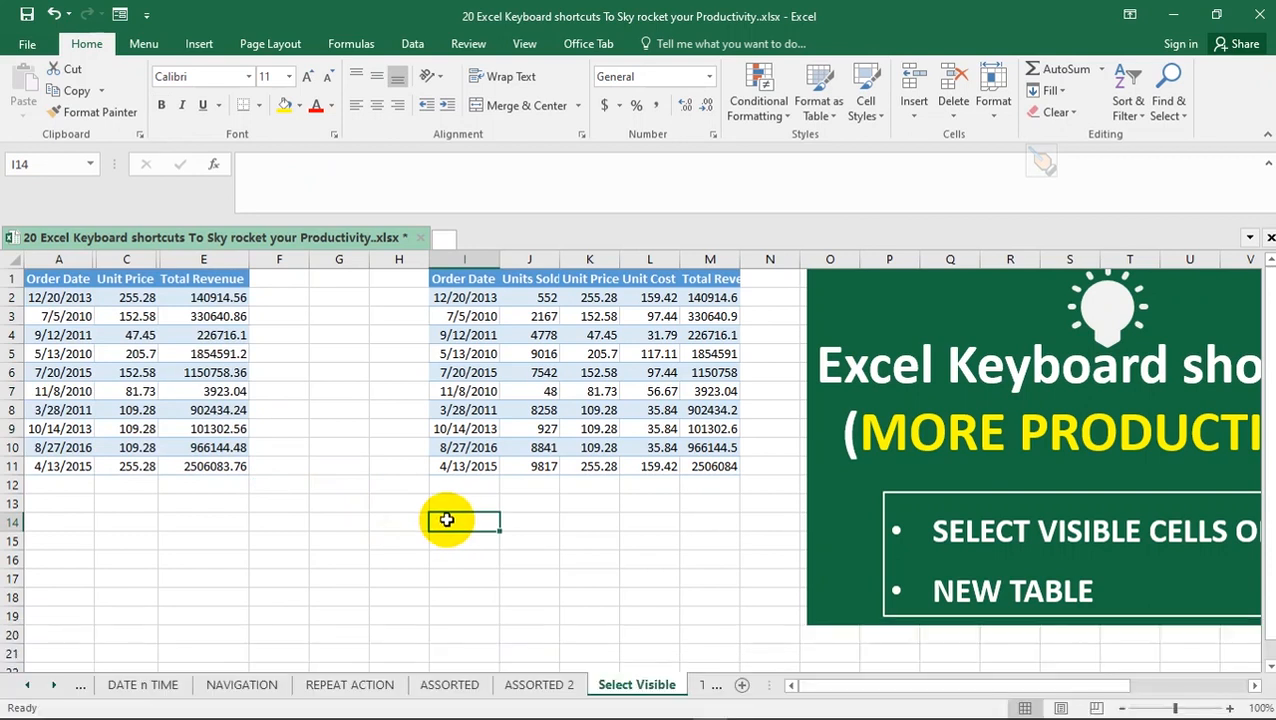
click(38, 279)
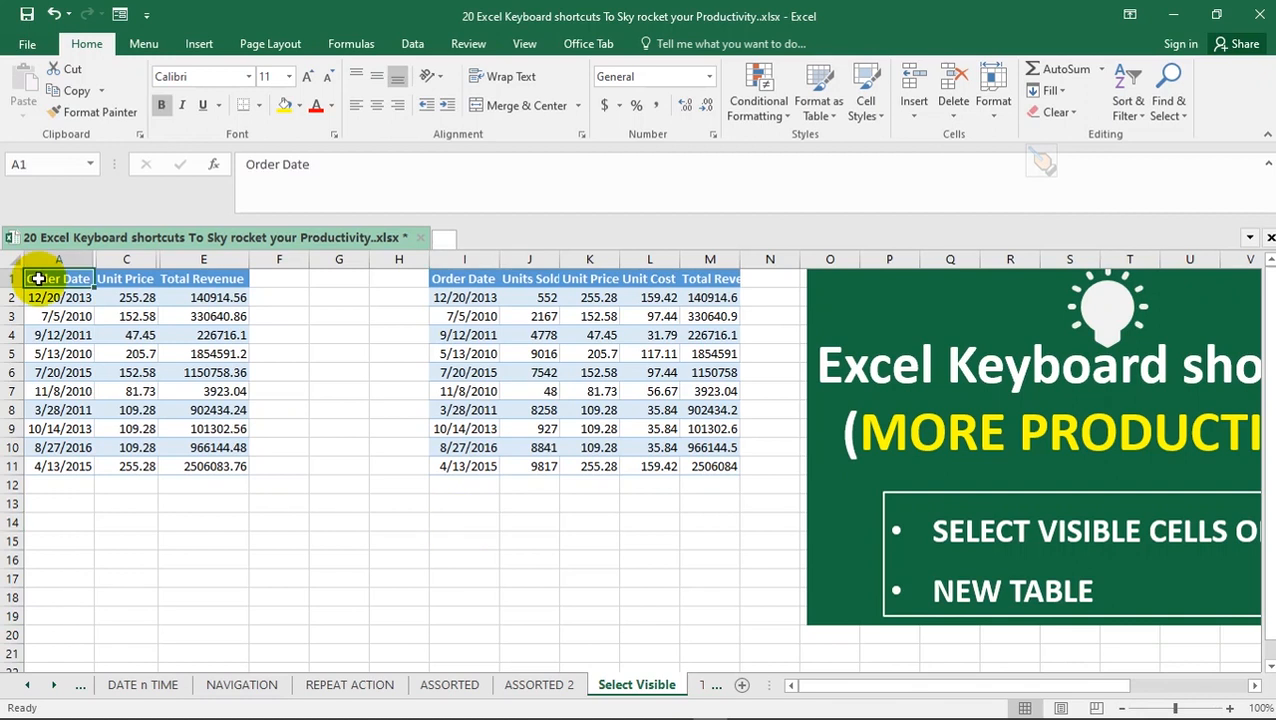
drag(38, 279, 207, 466)
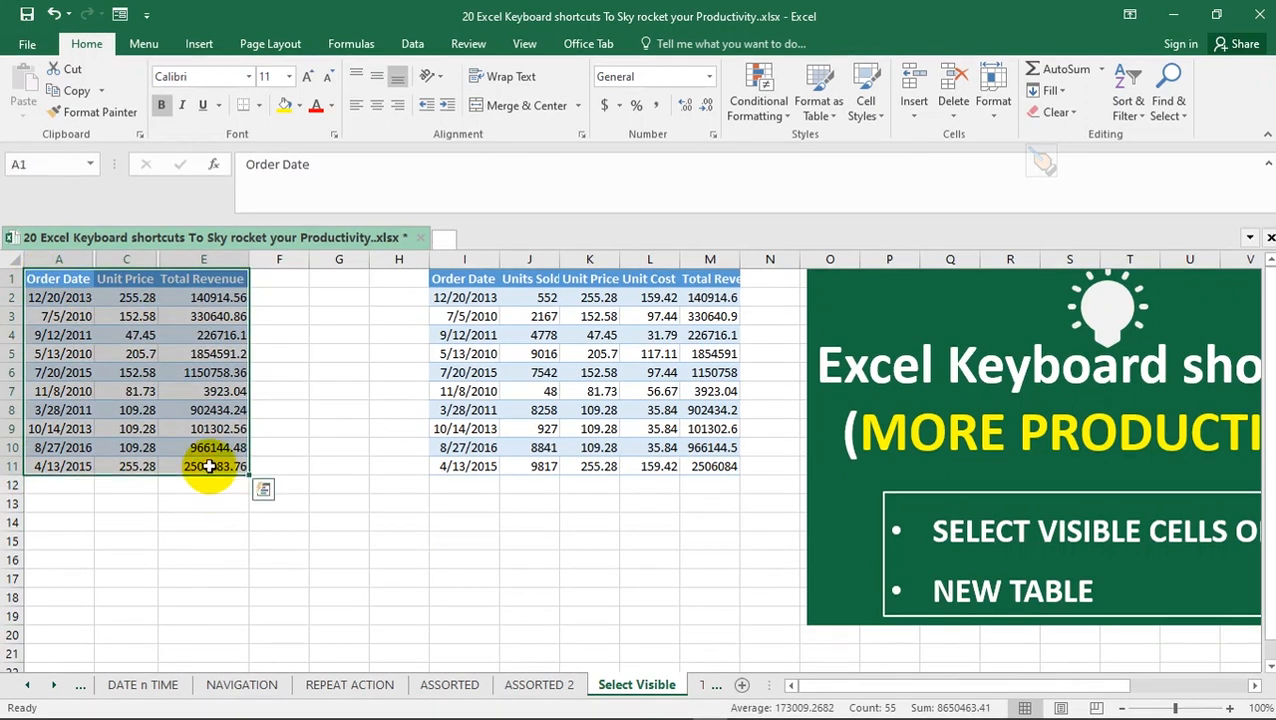
key(alt)
key(alt+semicolon)
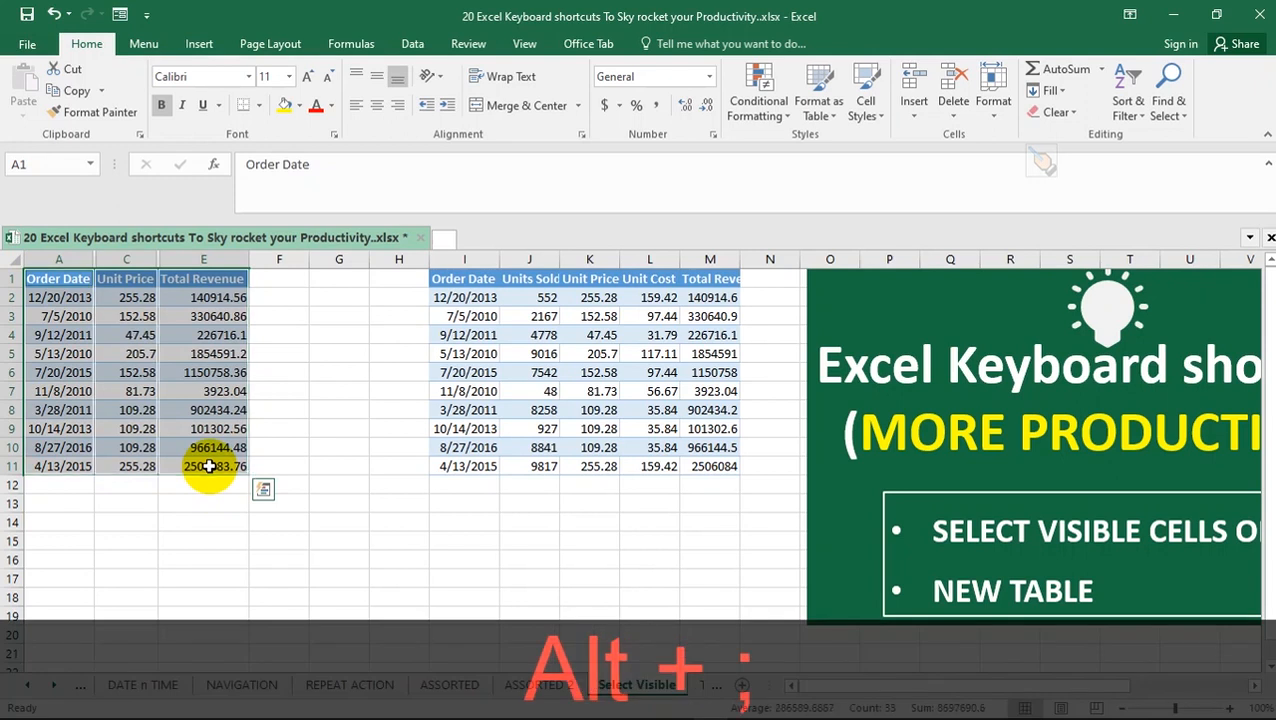
key(ctrl+c)
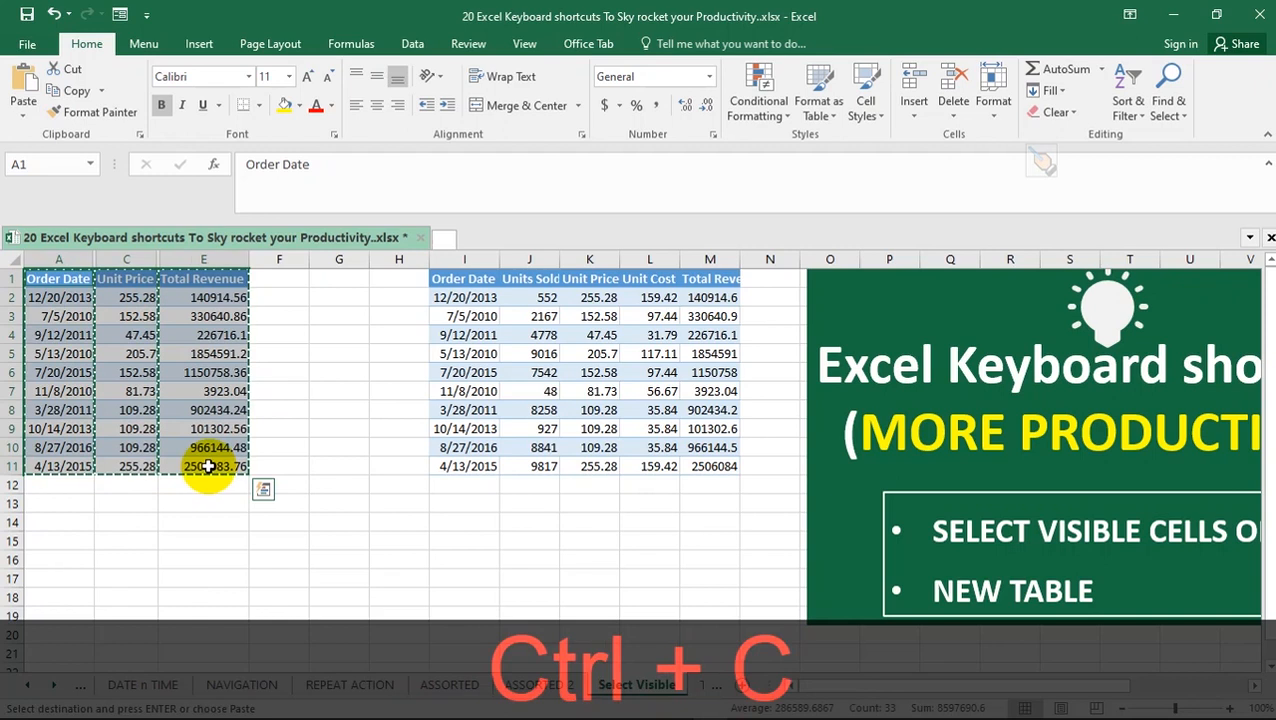
click(281, 523)
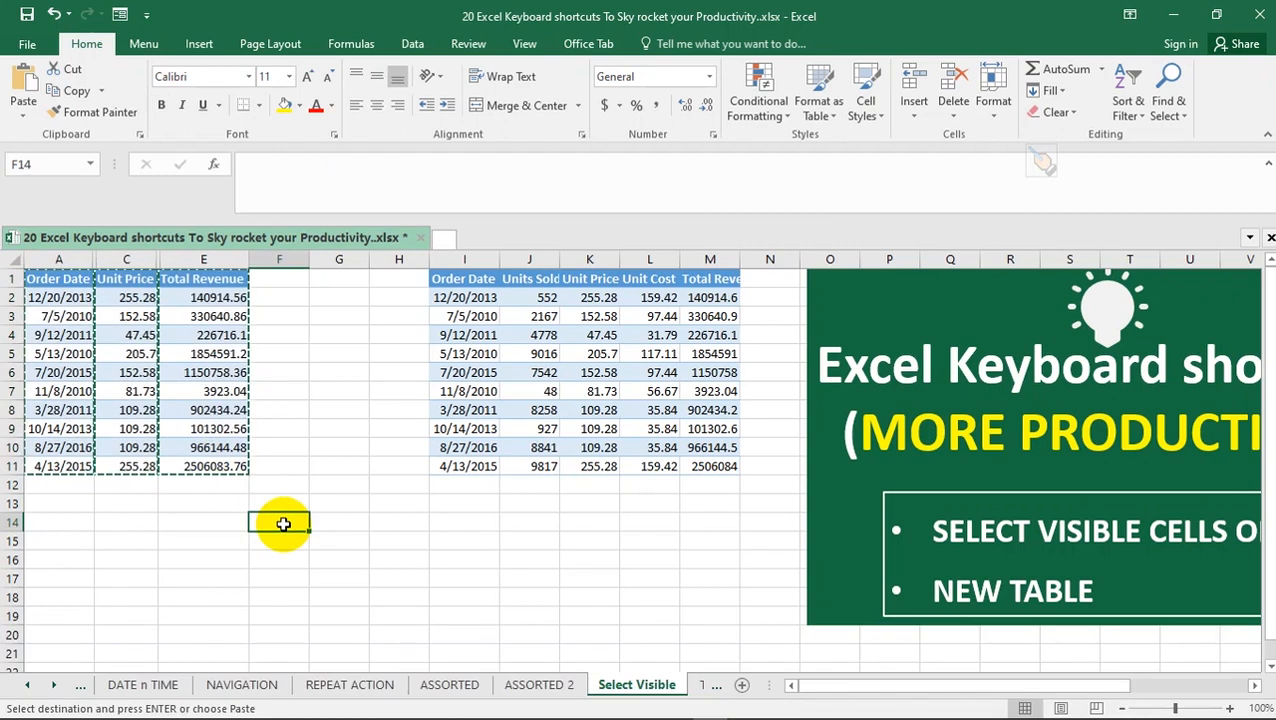
key(ctrl)
key(ctrl+v)
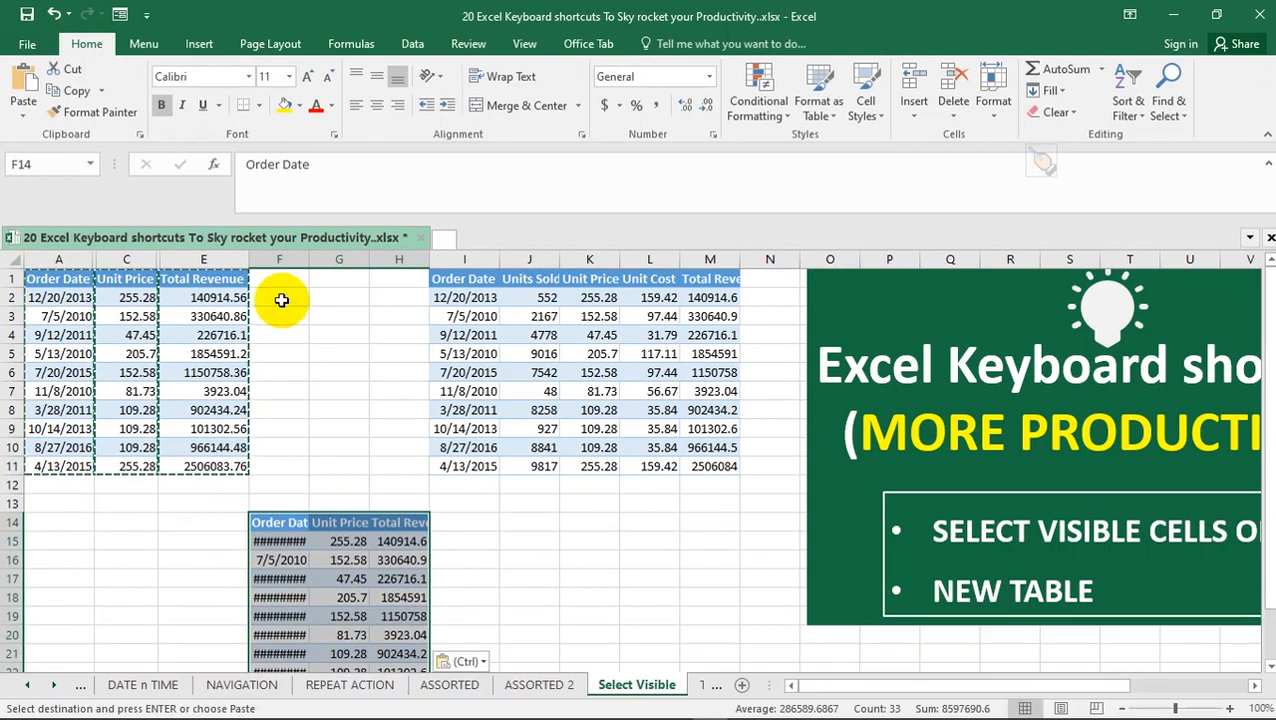
Autofit the pasted Order Date, Unit Price and Total Revenue columns F to H, and end copy mode
double_click(309, 260)
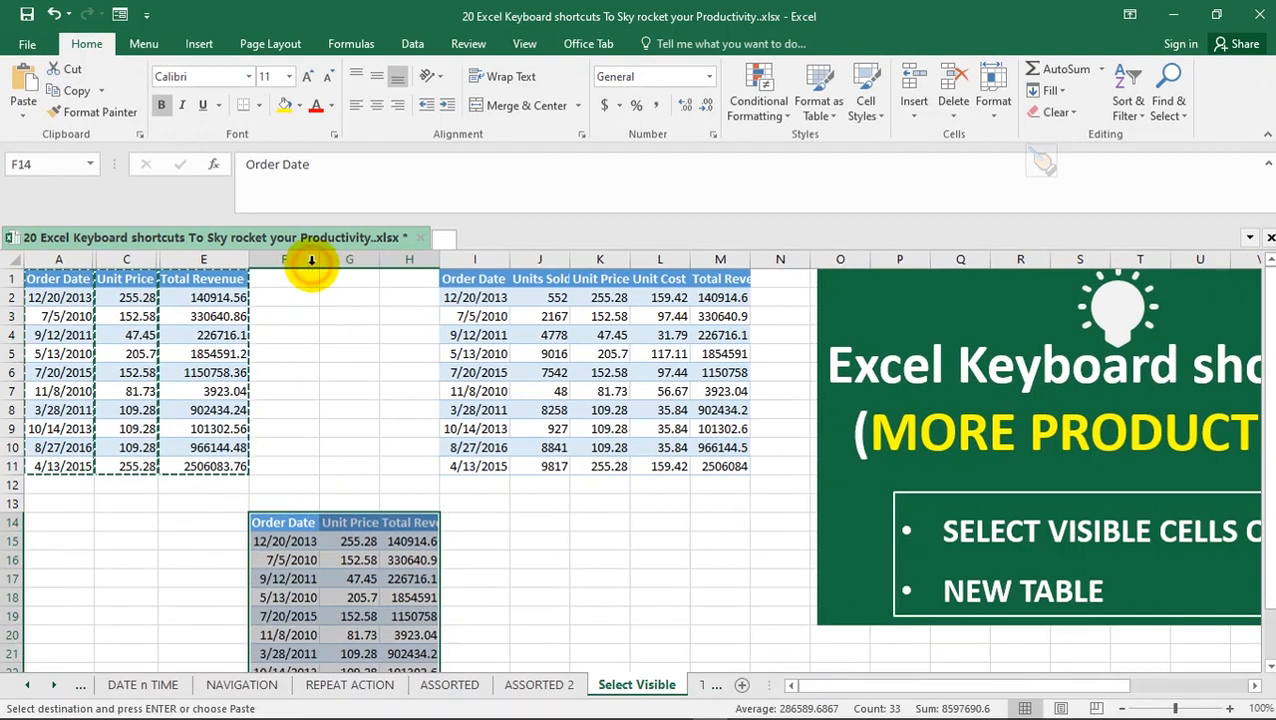
double_click(379, 260)
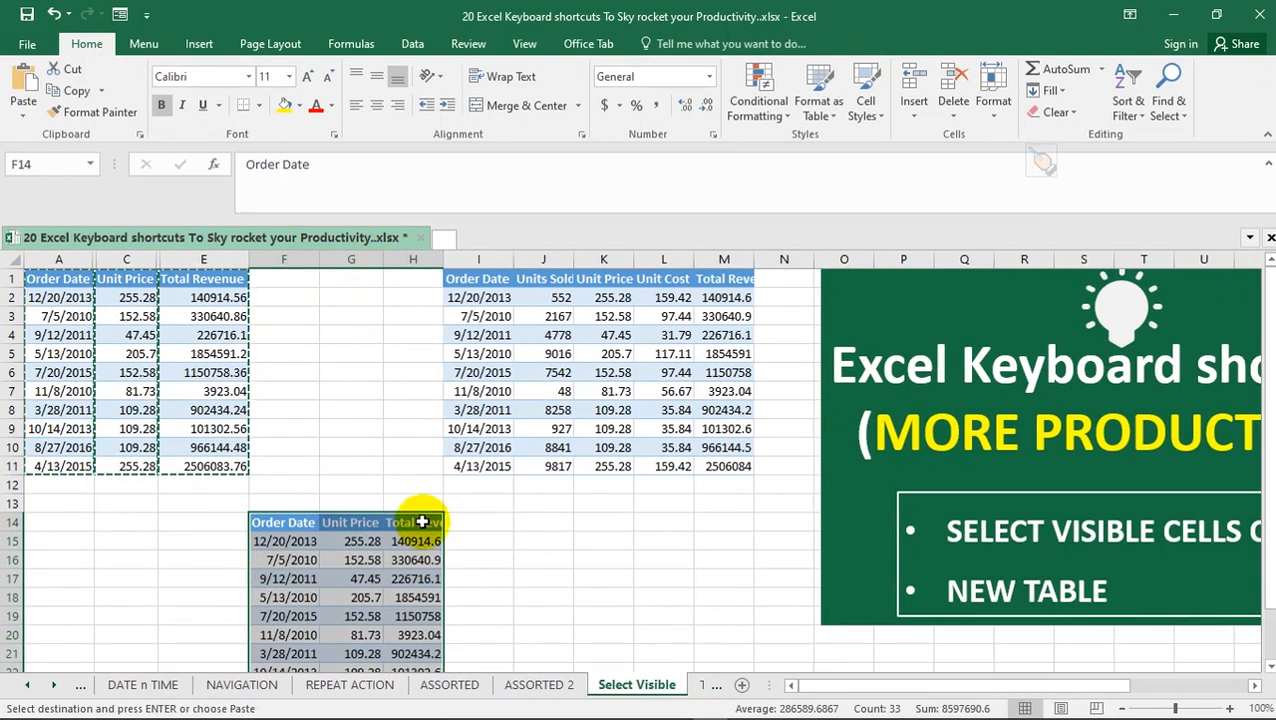
double_click(443, 260)
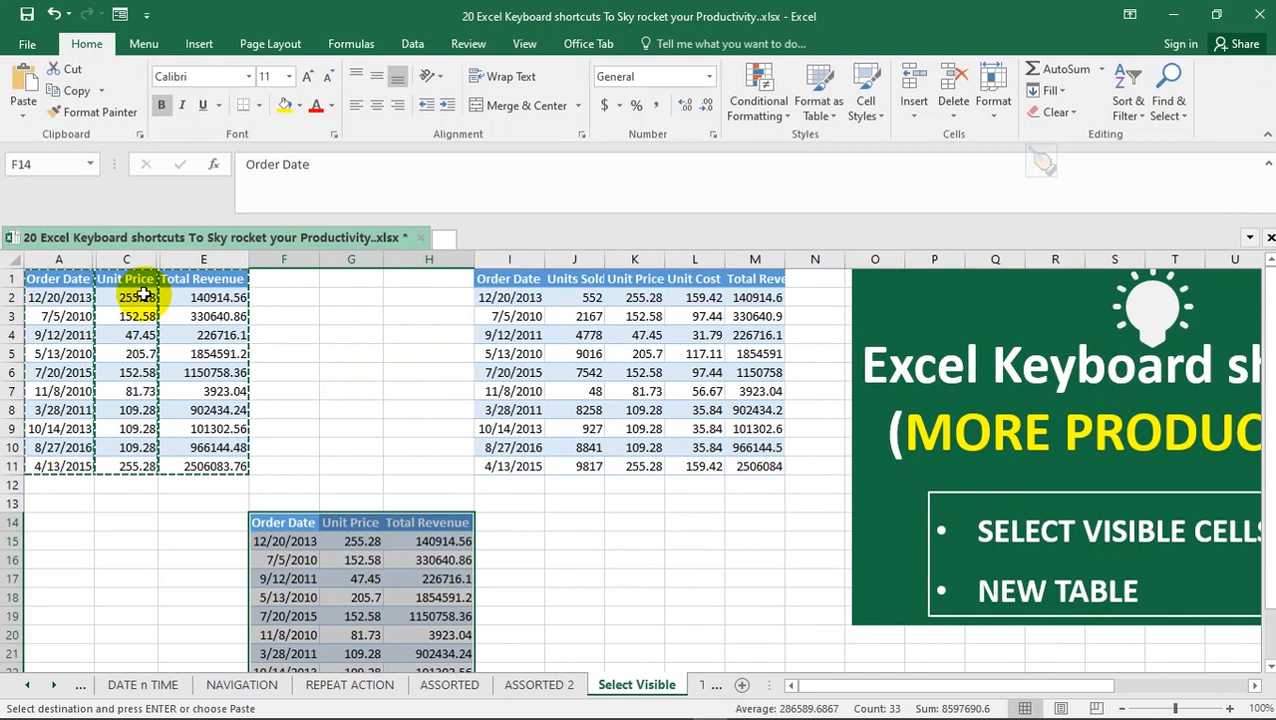
key(Escape)
Copy only the visible cells of A1:E11 again and paste them in column F below the first pasted copy
click(44, 280)
drag(116, 300, 231, 465)
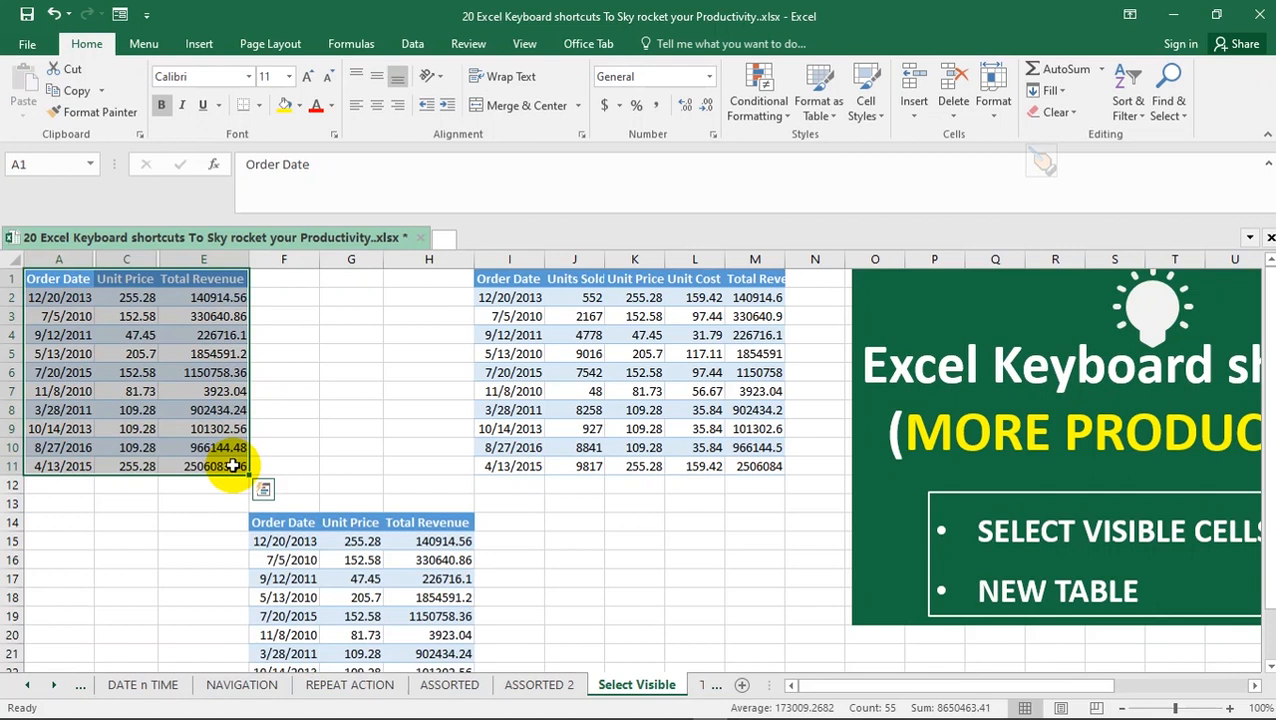
key(alt)
key(alt+semicolon)
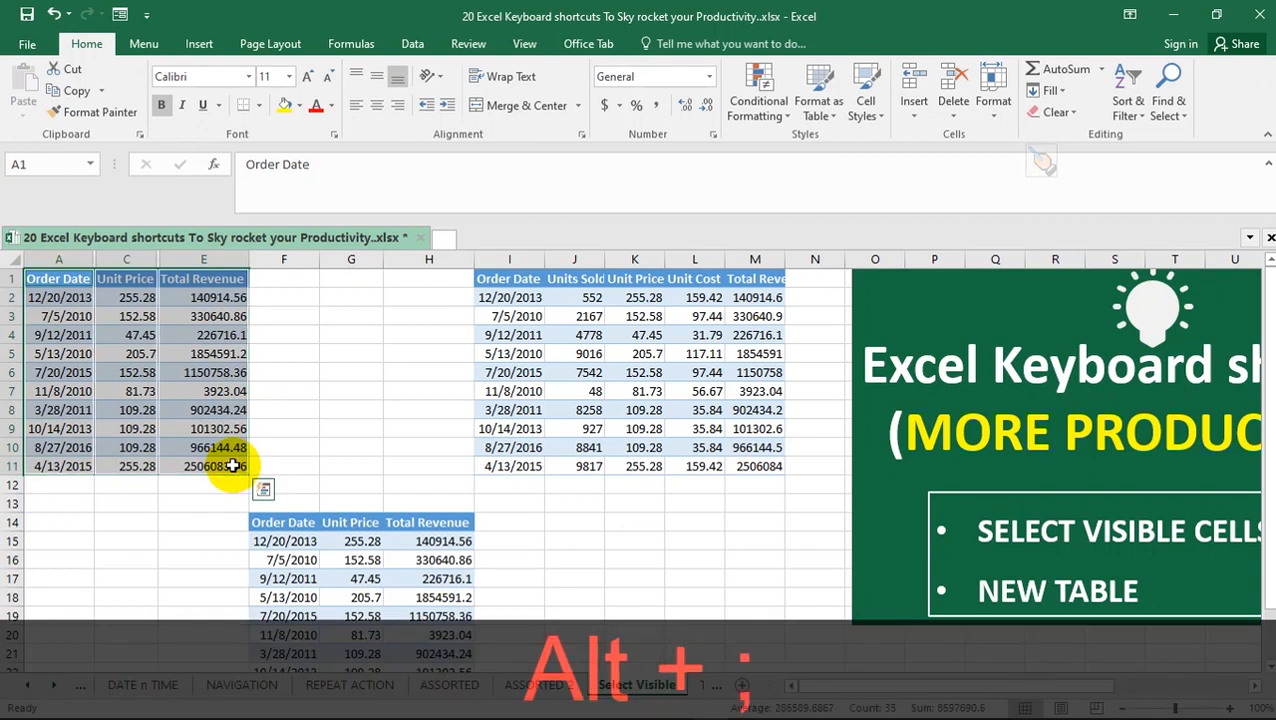
key(ctrl)
key(ctrl+c)
scroll(270, 400, down, 5)
click(277, 477)
key(ctrl)
key(ctrl+v)
click(338, 448)
key(Escape)
scroll(425, 410, up, 5)
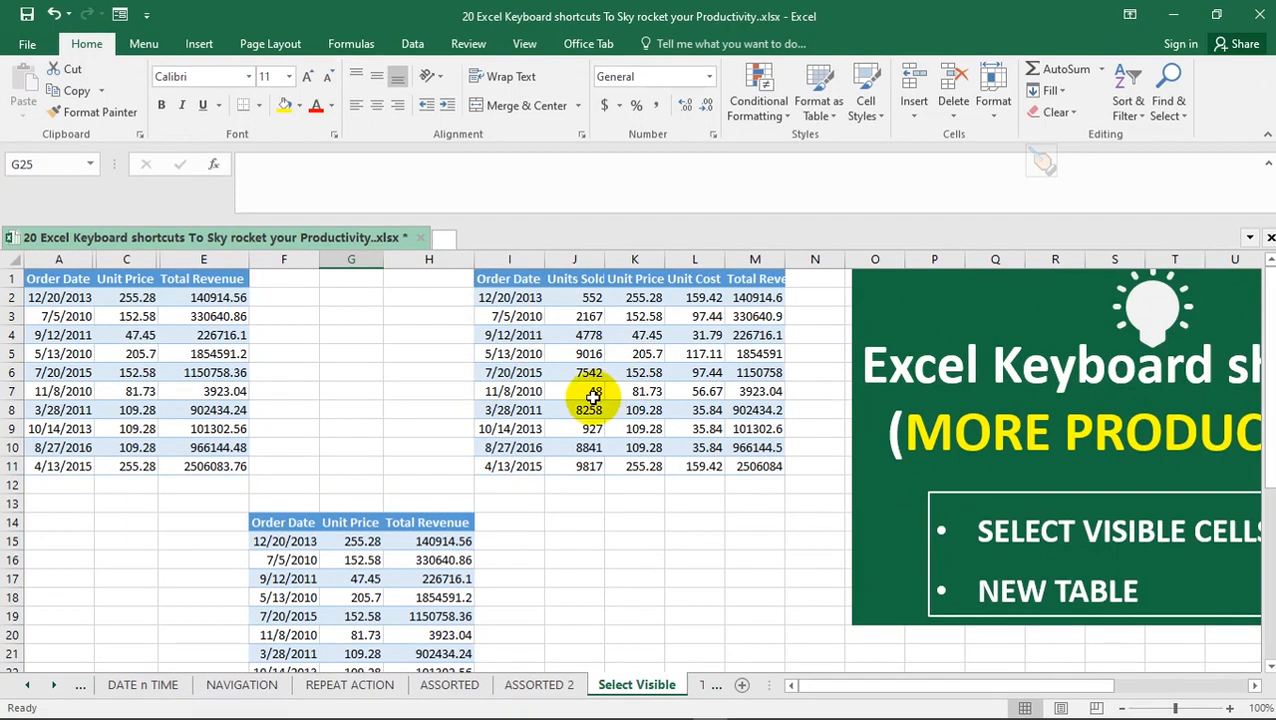
click(115, 334)
click(520, 373)
click(362, 560)
click(187, 354)
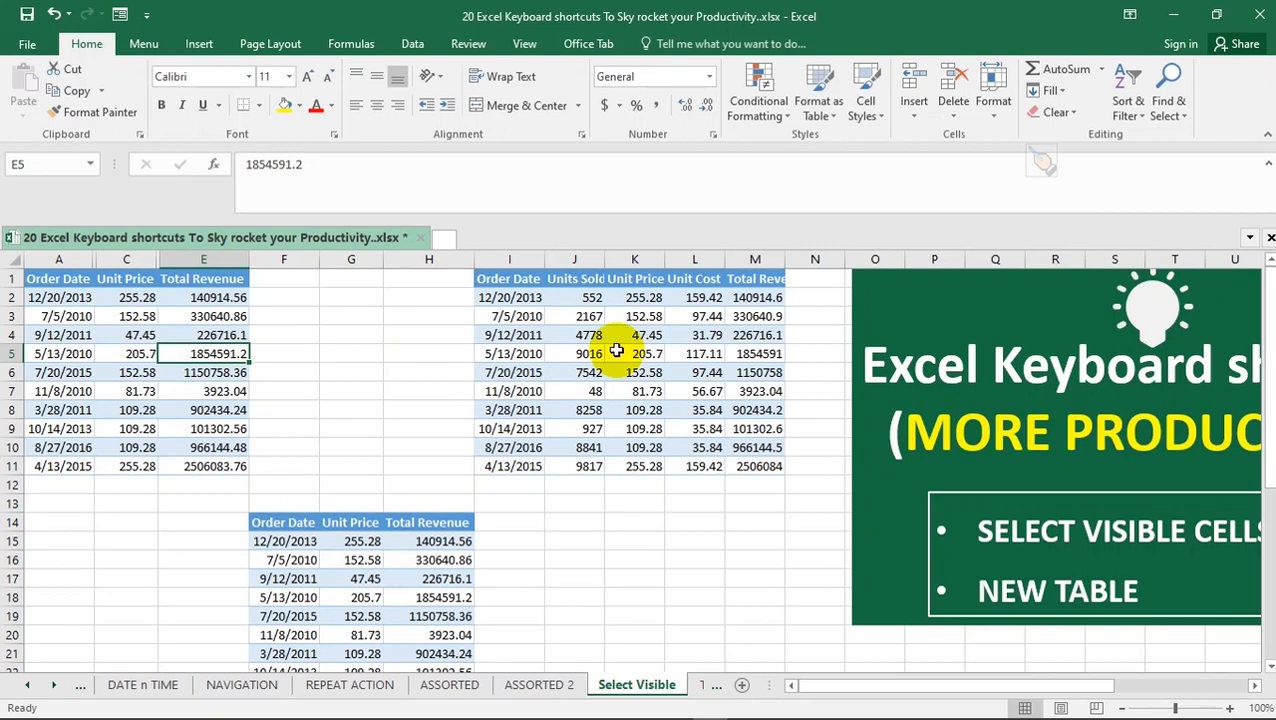
Convert the range A1:E11 into an Excel table with headers
click(165, 298)
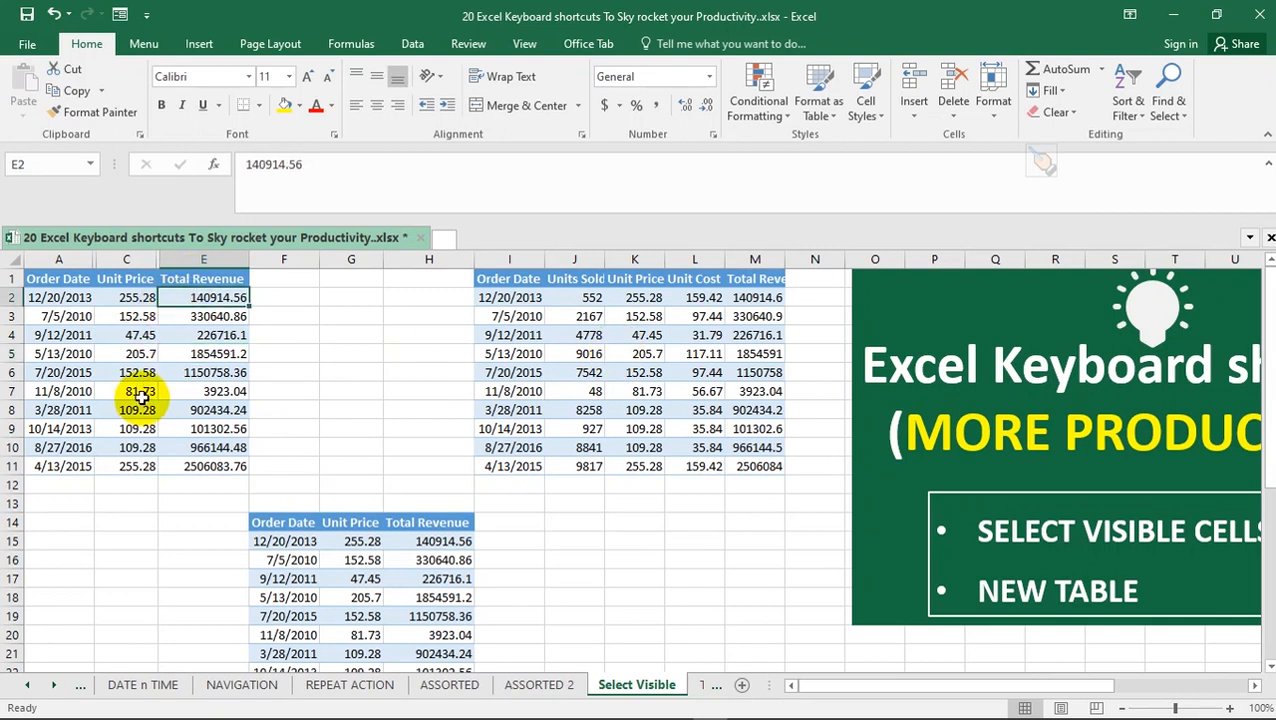
key(ctrl+t)
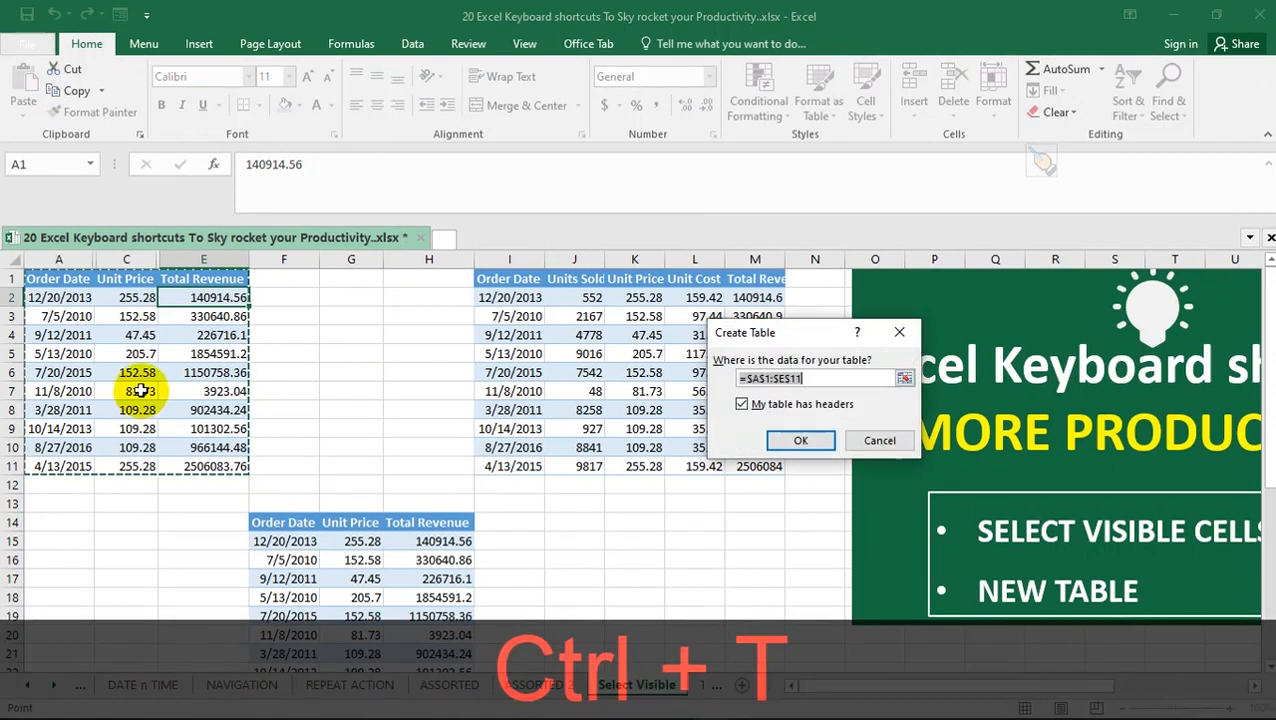
drag(812, 338, 423, 317)
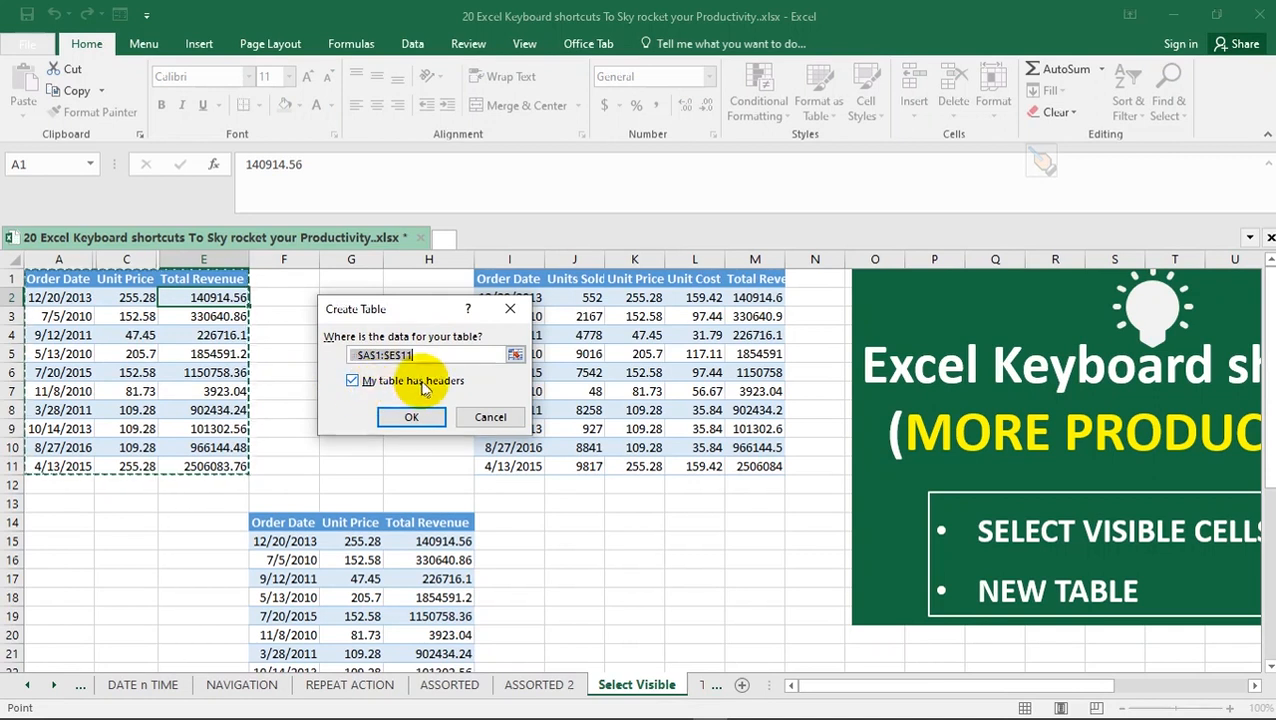
click(411, 417)
Rename the new table covering A1:E11 as FirstTable
click(165, 318)
click(241, 370)
click(131, 318)
click(135, 410)
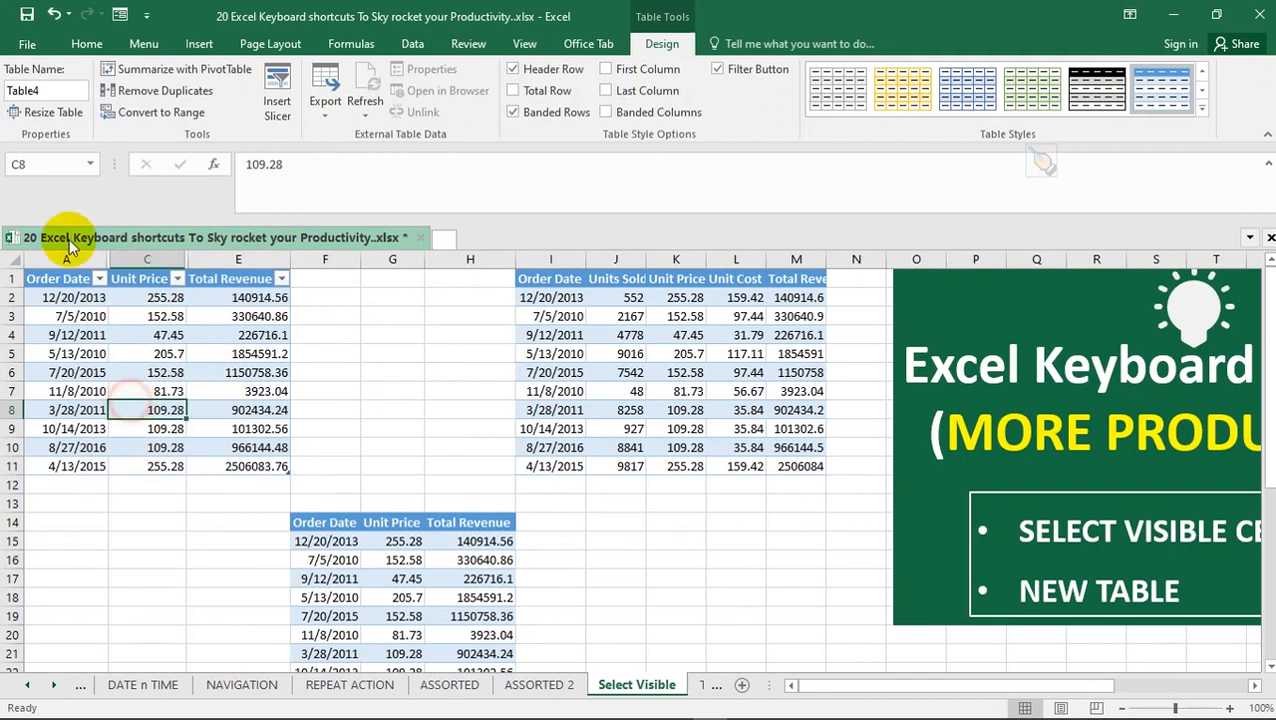
click(67, 91)
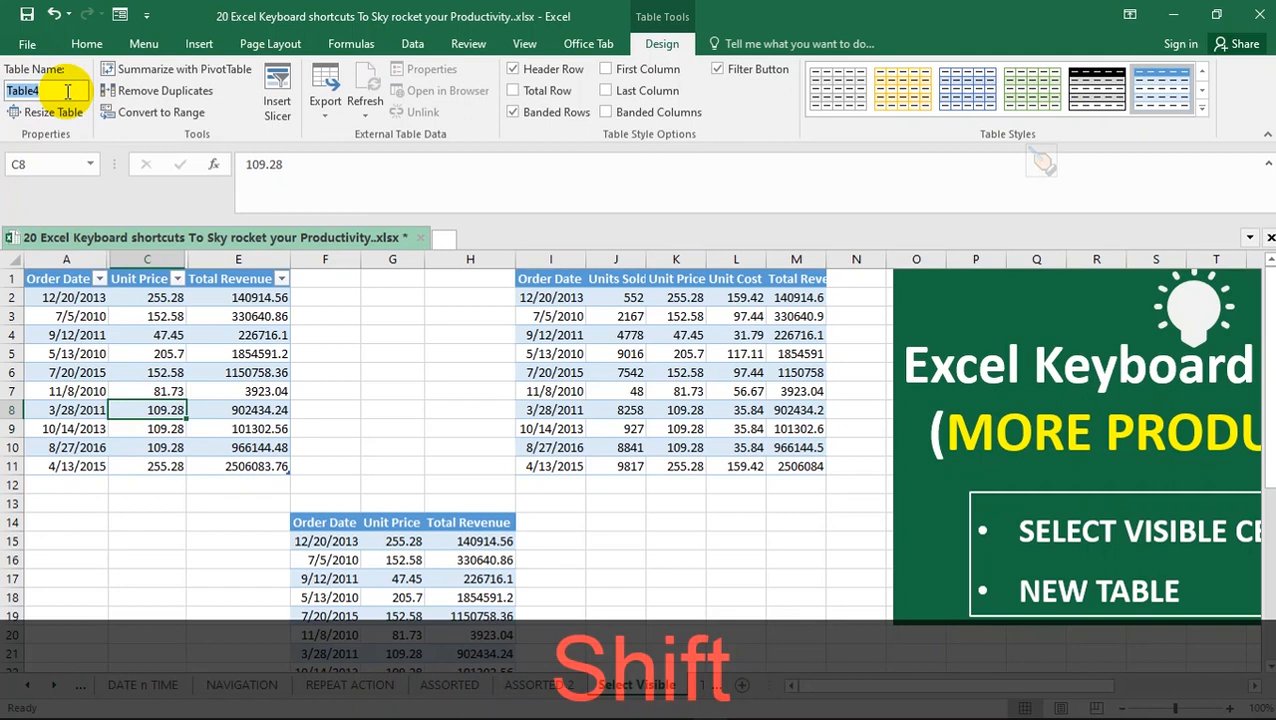
text(First)
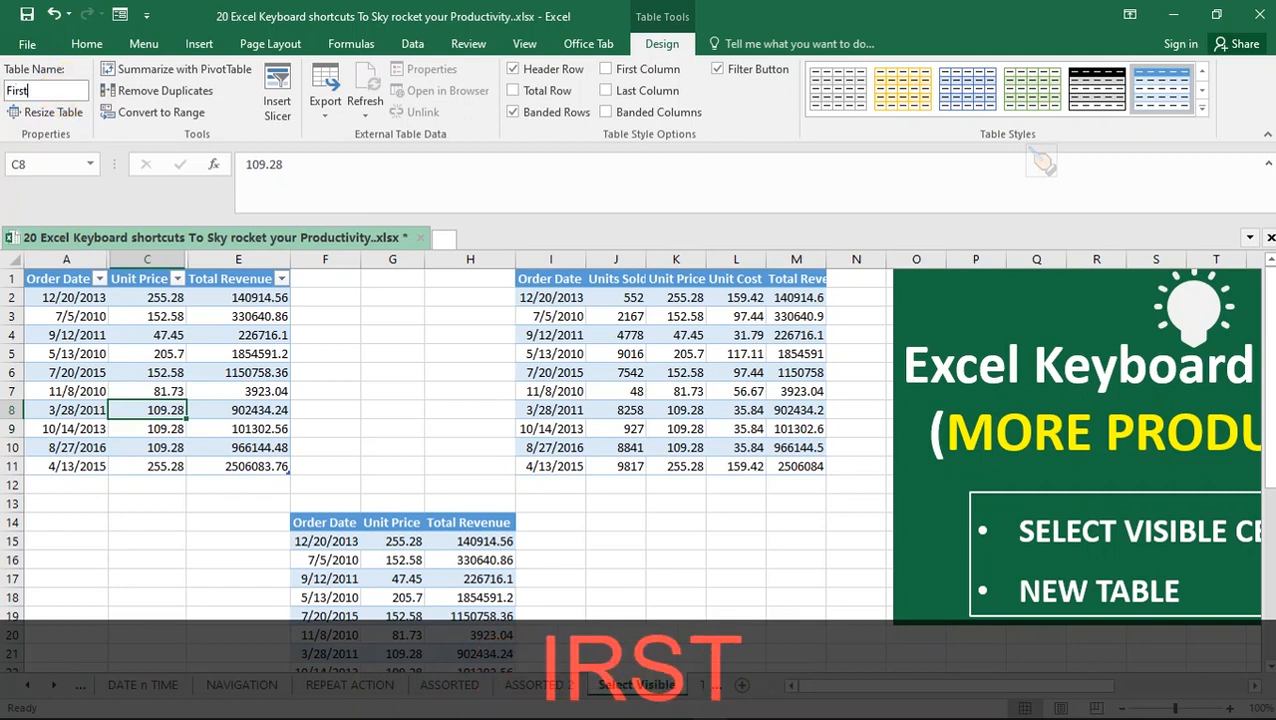
text(Ta)
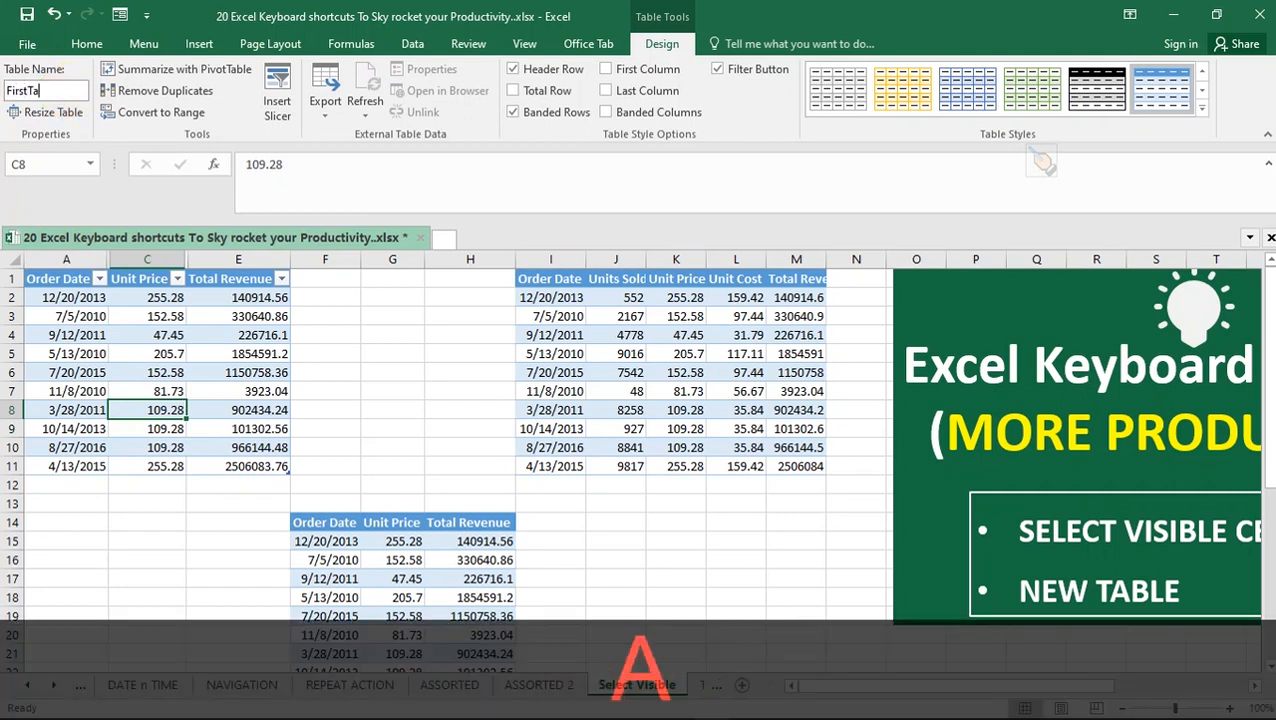
text(ble)
key(Return)
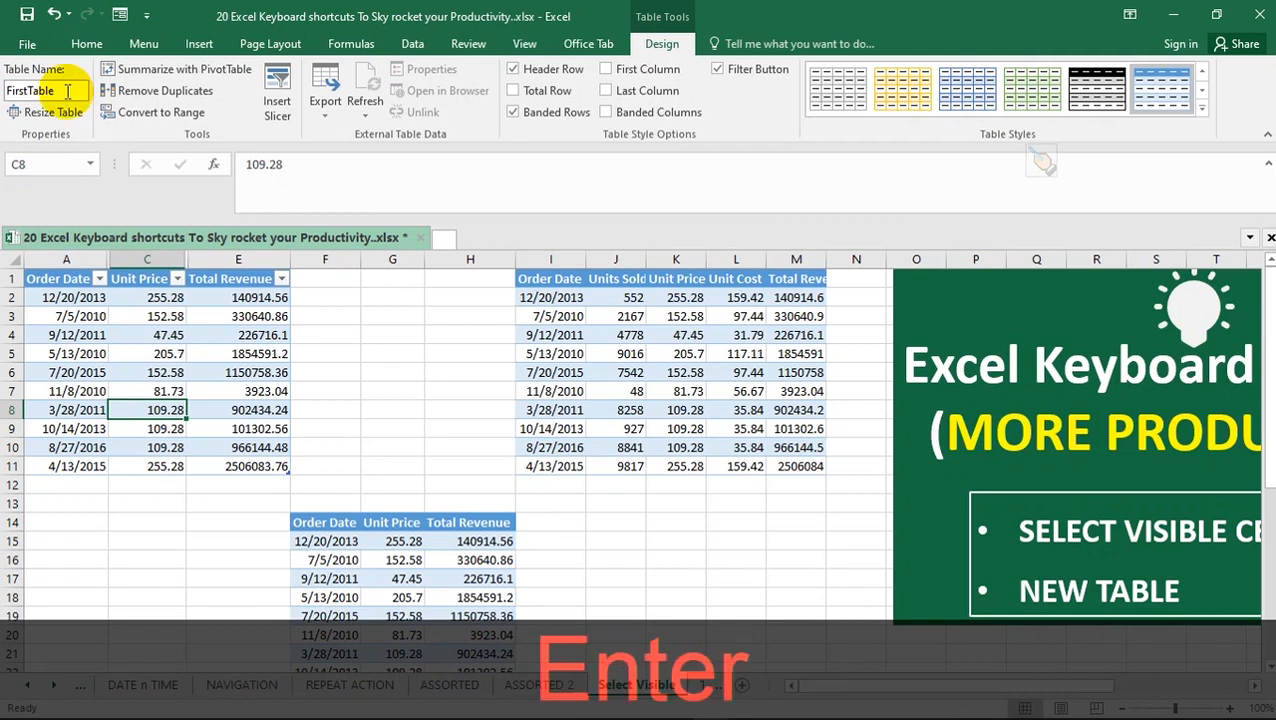
click(168, 335)
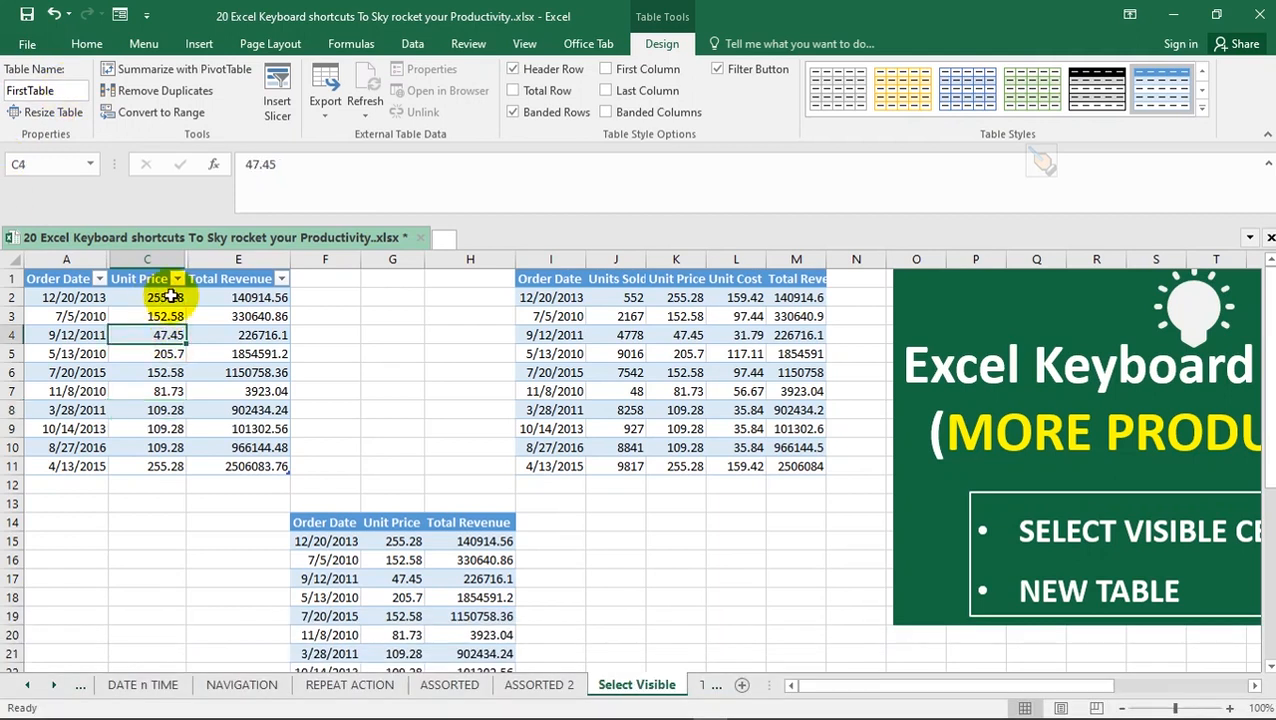
click(211, 316)
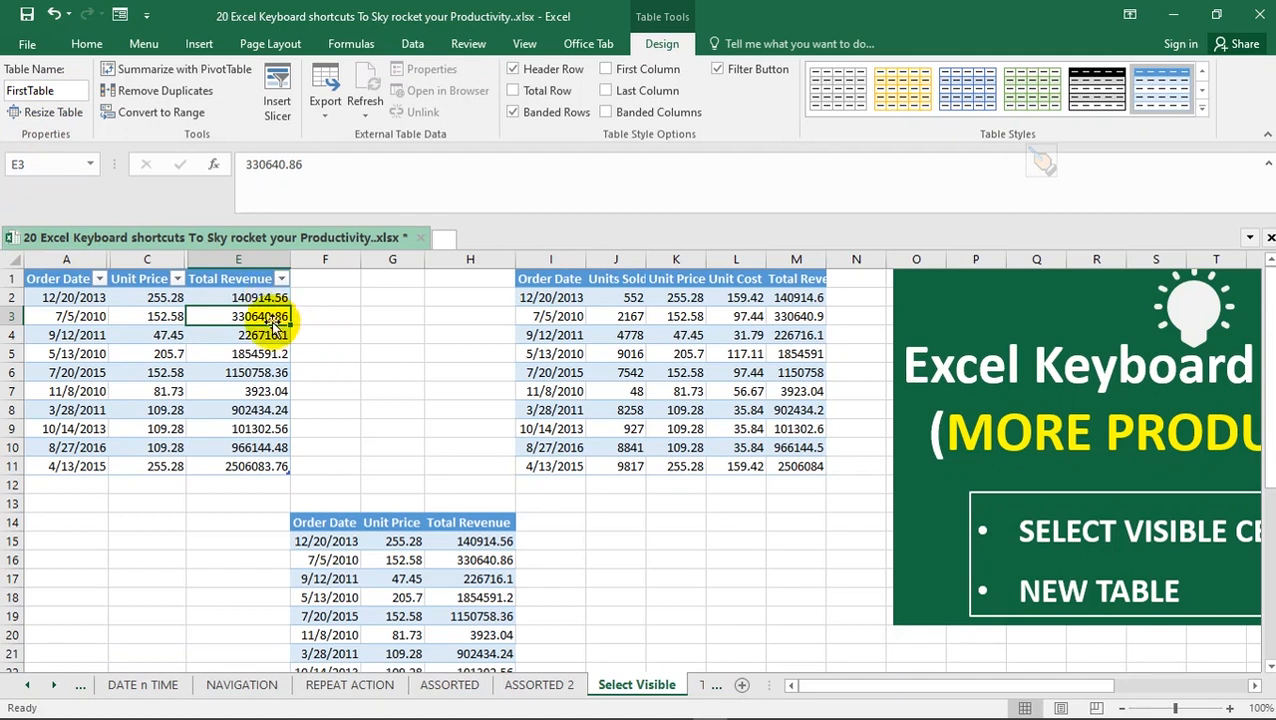
click(797, 280)
click(738, 279)
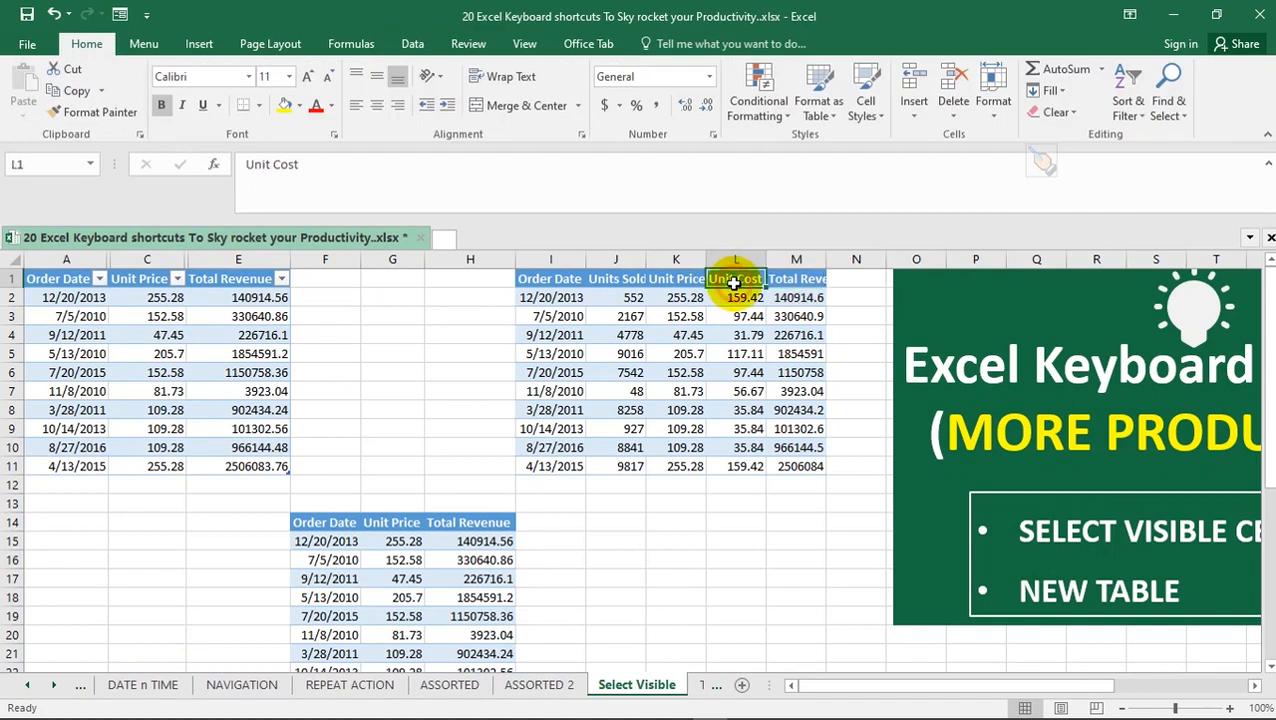
click(654, 281)
click(621, 279)
click(535, 279)
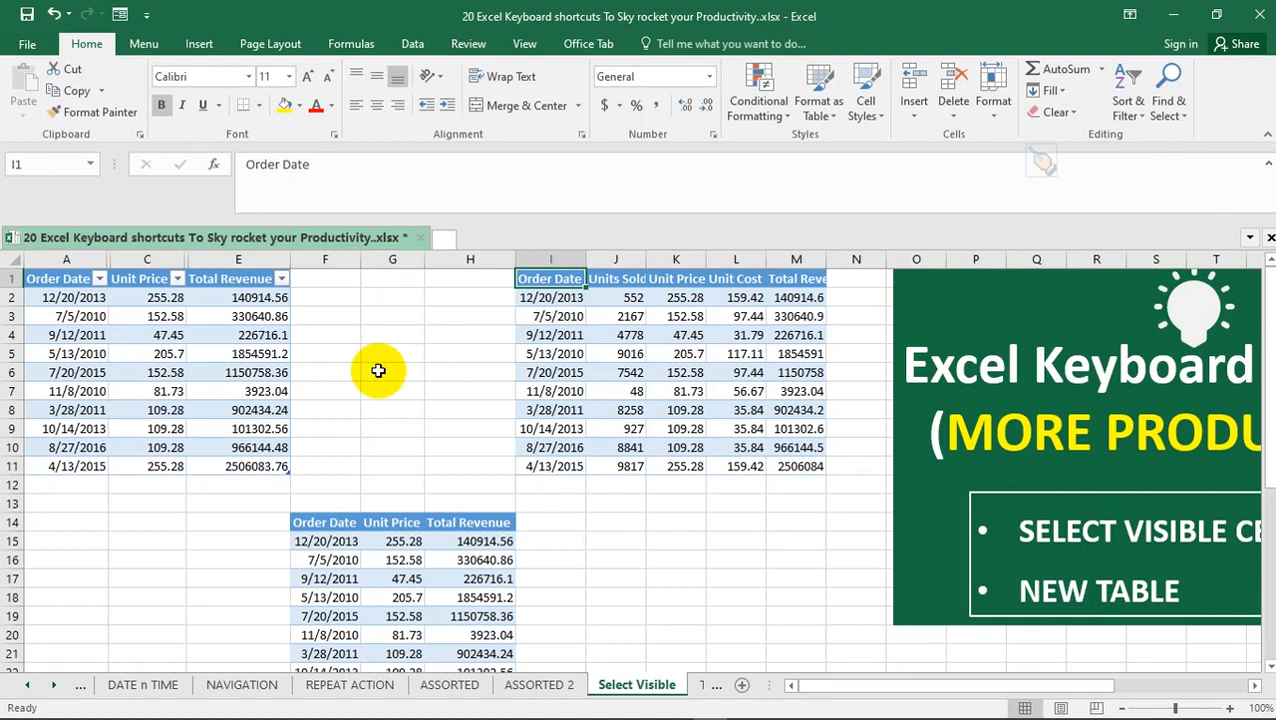
Try a formula in K16 that references the Total Revenue header of FirstTable, and cancel the entry
click(658, 561)
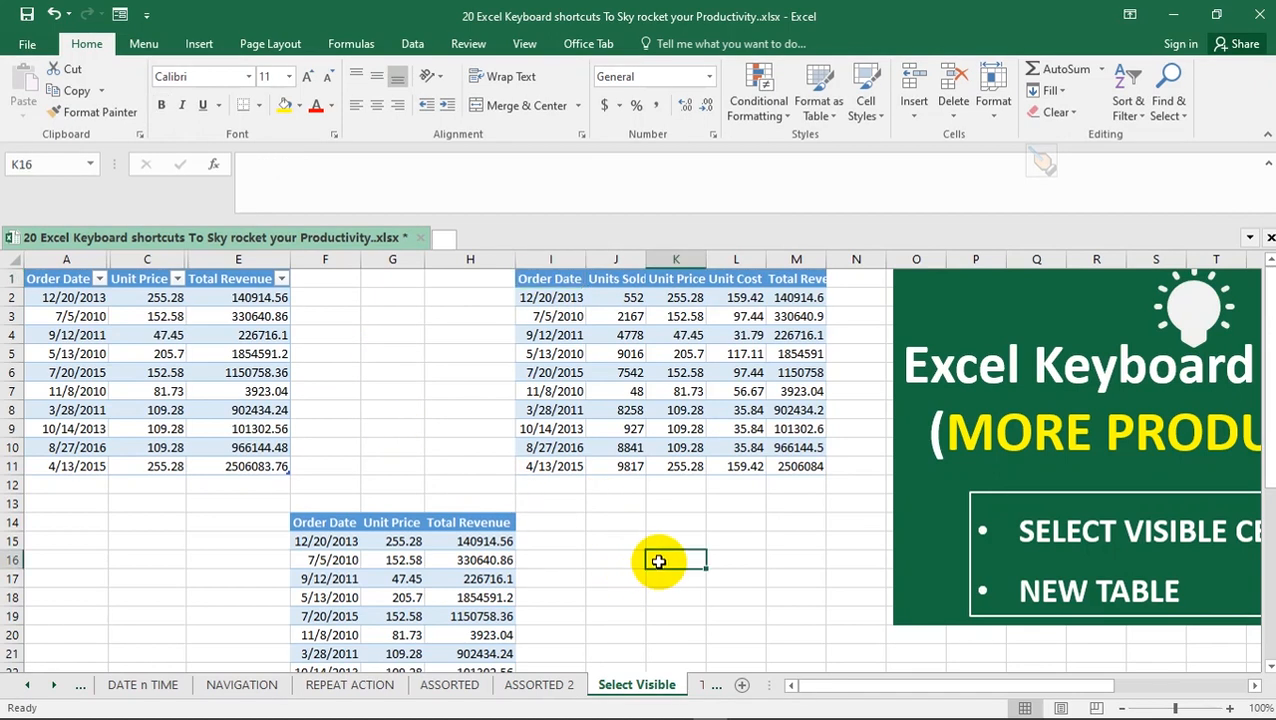
text(=)
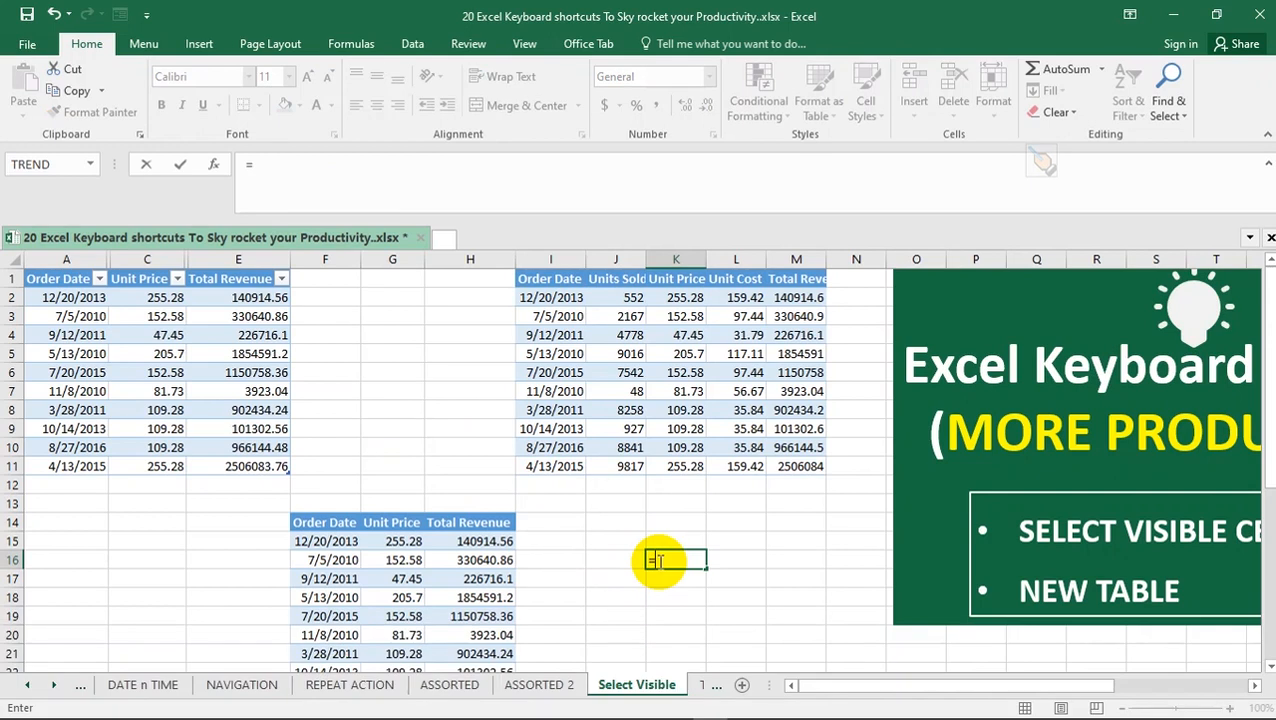
click(246, 280)
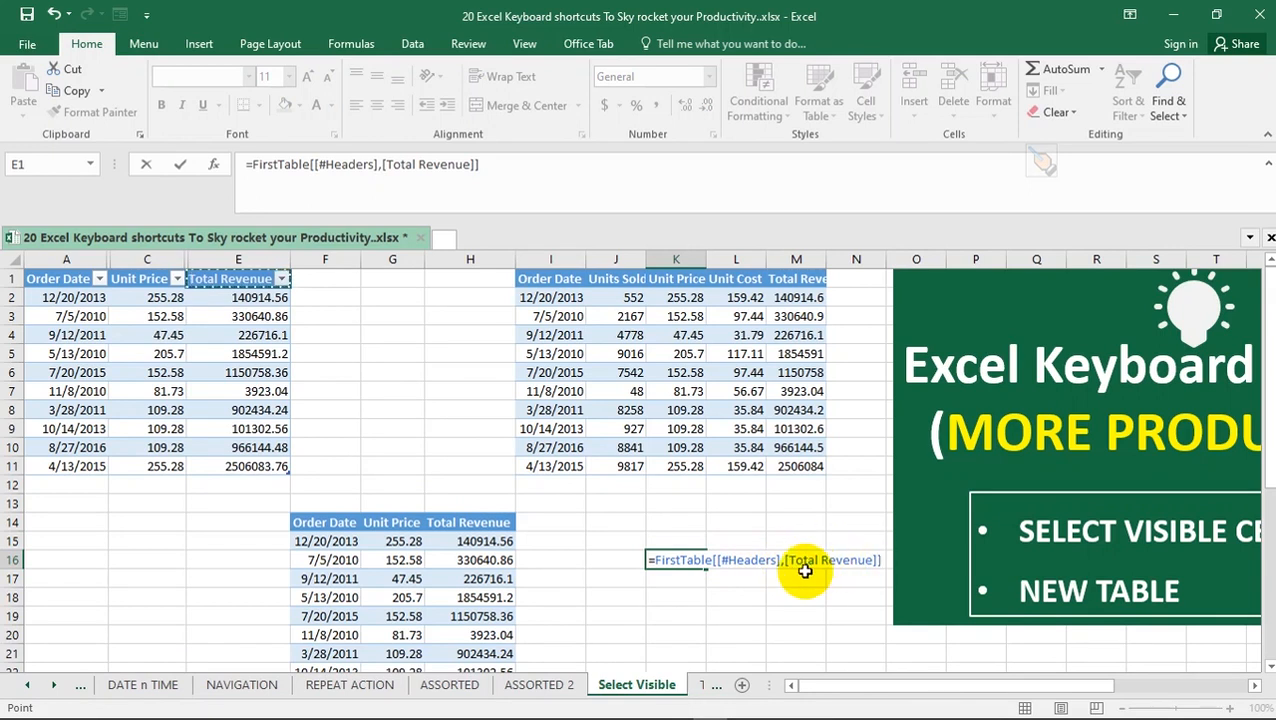
key(Escape)
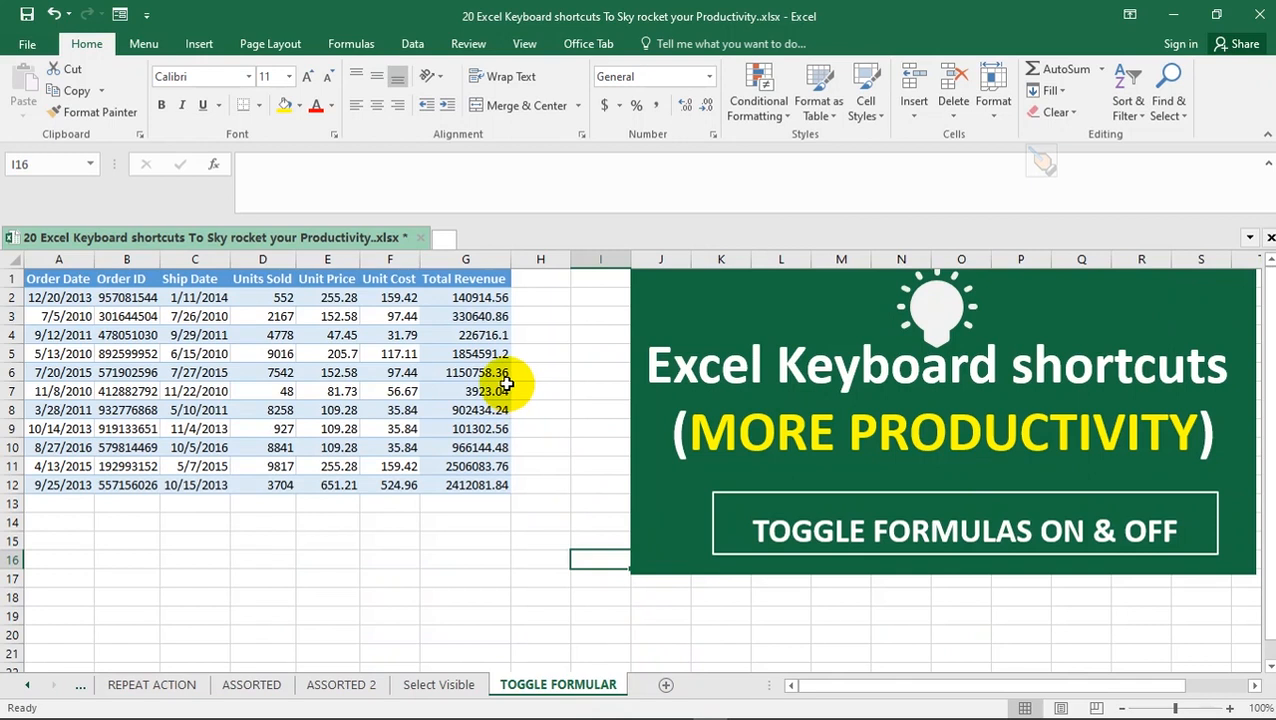
Toggle the display of formulas on and off several times on the TOGGLE FORMULAR sheet, with Total Revenue cell G7 selected
click(506, 386)
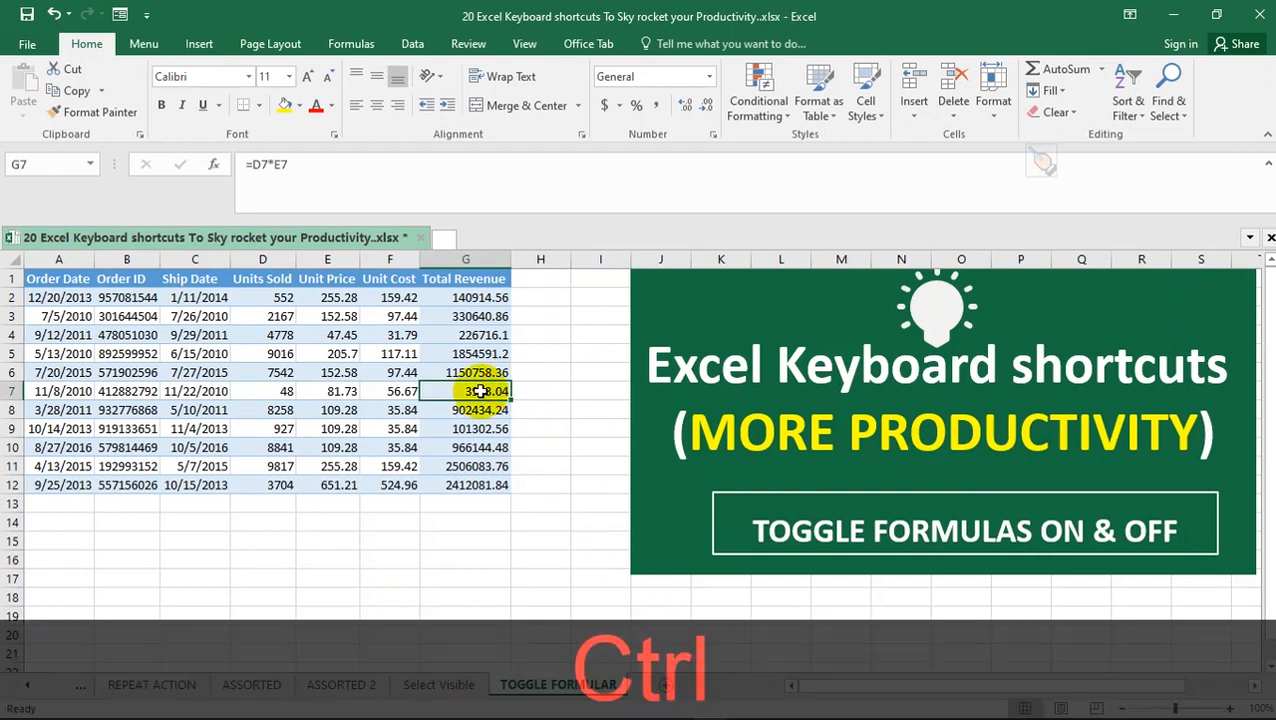
key(ctrl+grave)
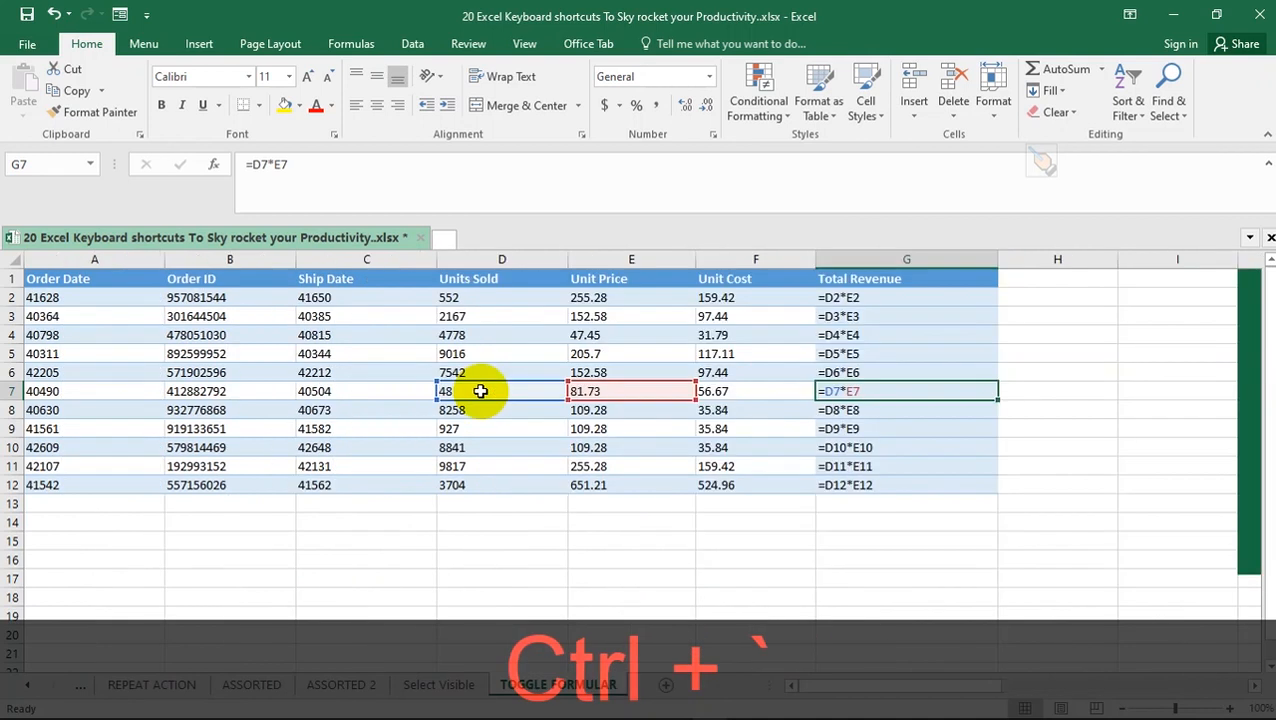
key(ctrl+grave)
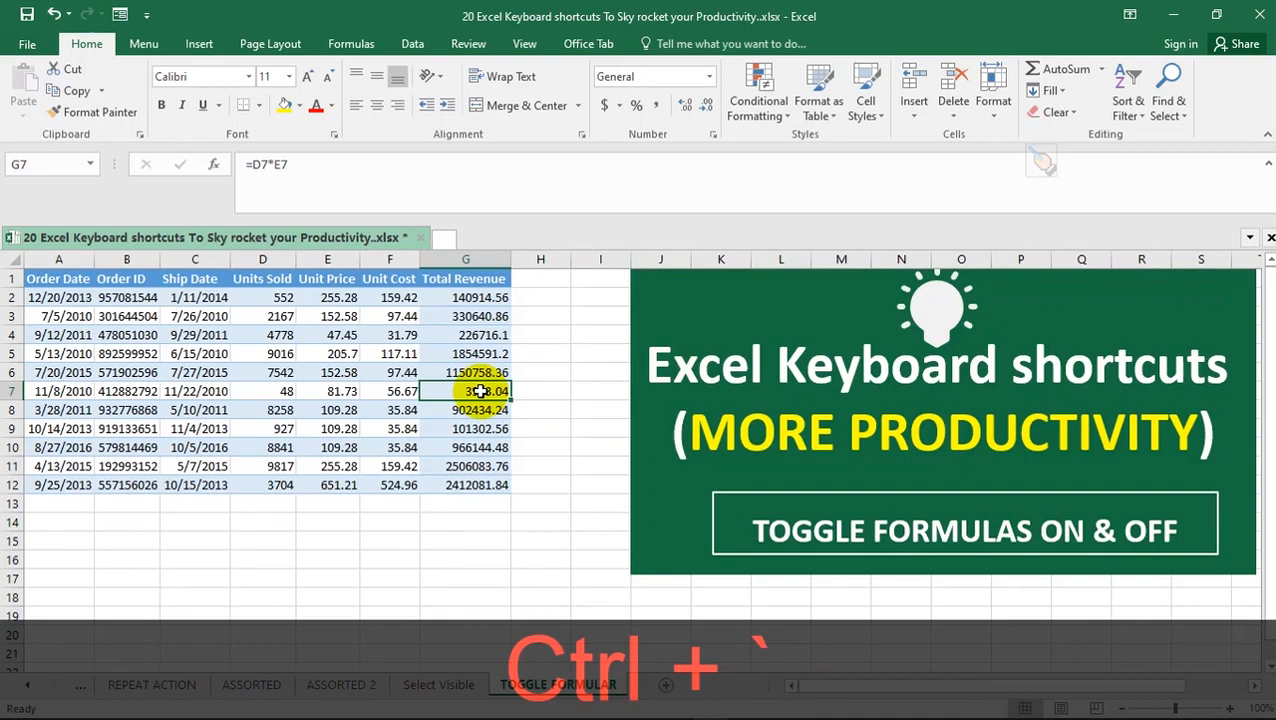
key(ctrl+grave)
key(ctrl+grave)
key(ctrl+grave)
key(ctrl+grave)
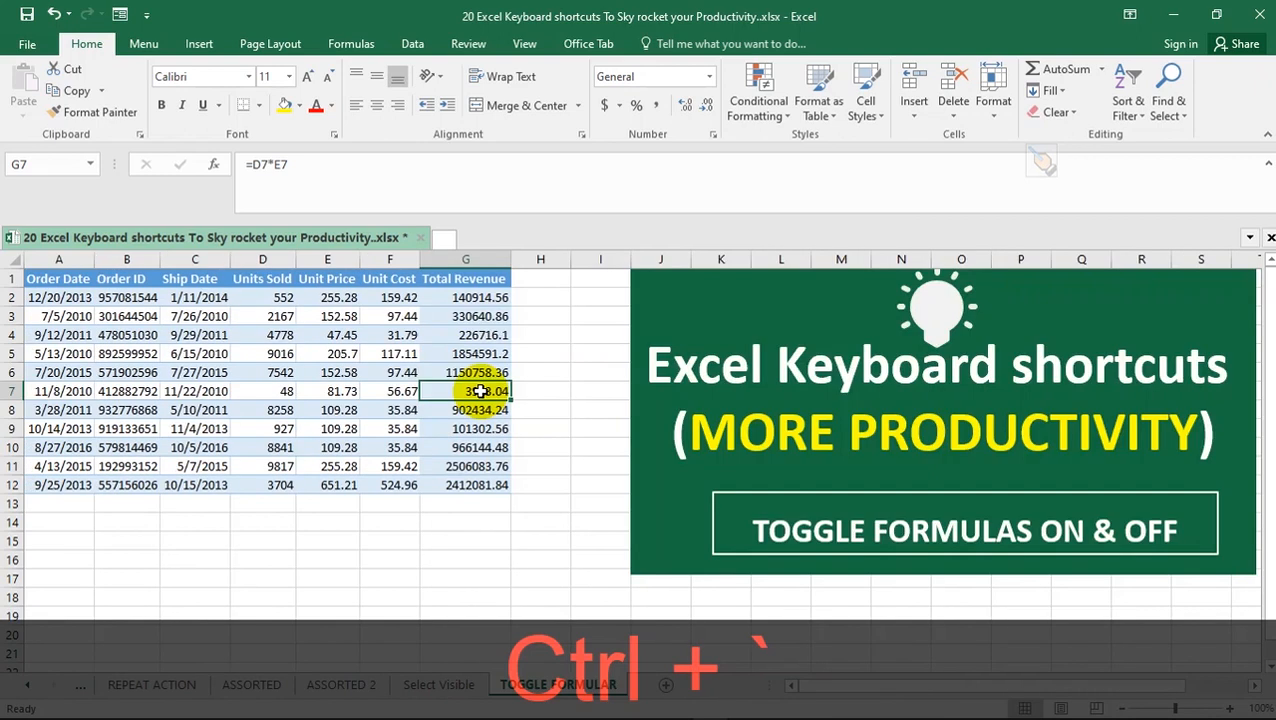